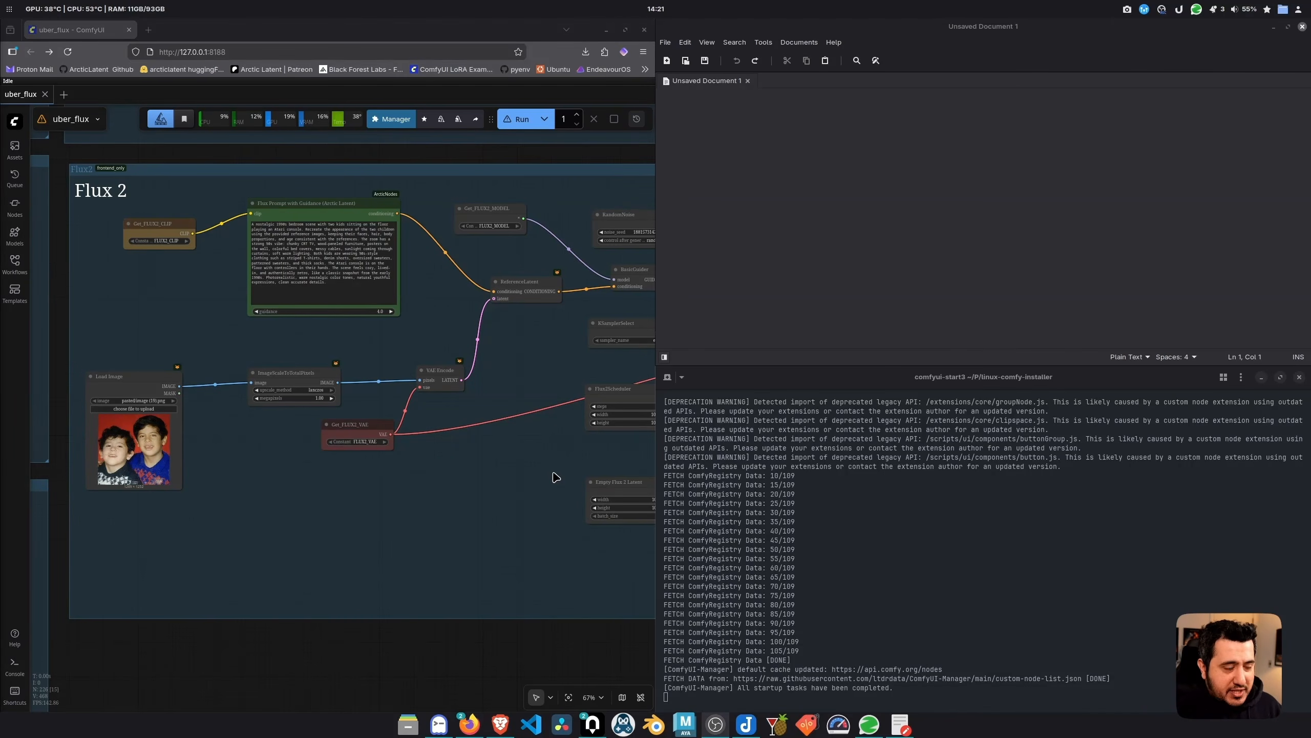
Pan the canvas to bring the Flux 2 group's sampler nodes into view
{"action": "left_click_drag", "start_coordinate": [536, 483], "coordinate": [521, 485]}
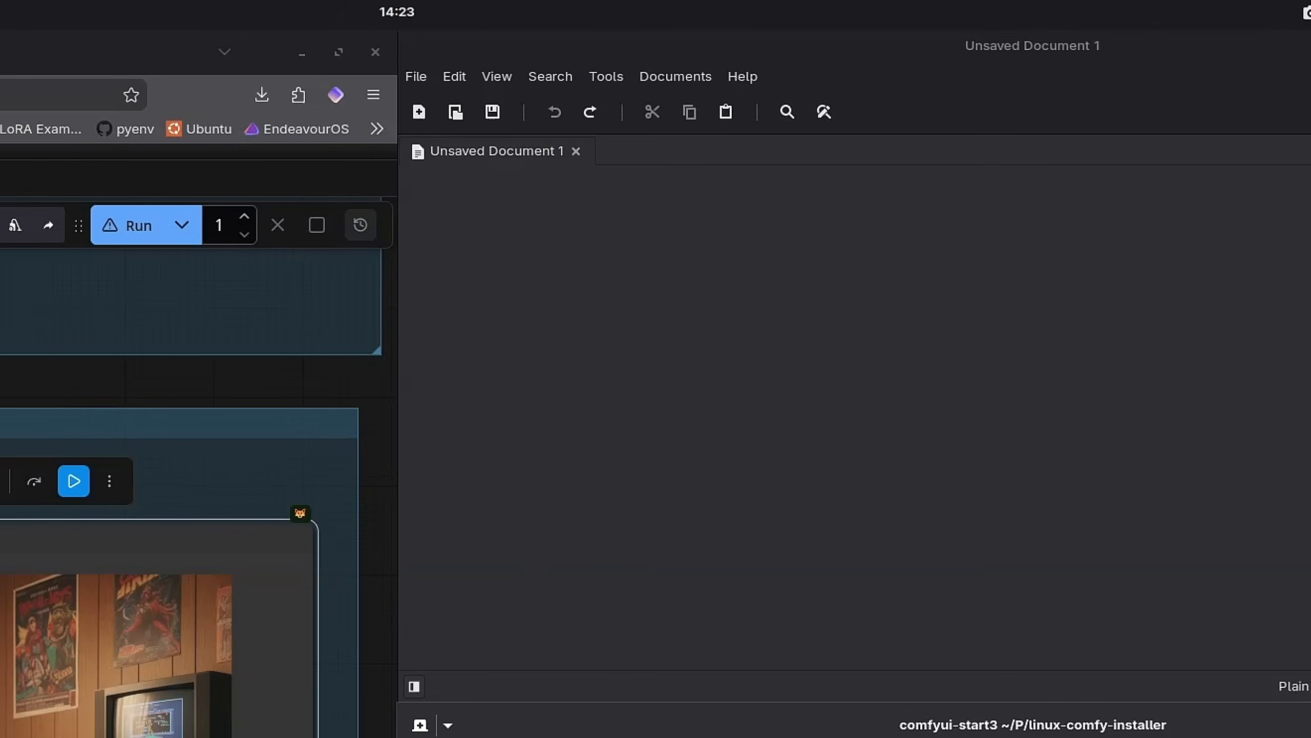
Log a 'Native pytorch 2.8.0 attention' heading with its pasted 1st run time of 81.70 seconds
{"action": "type", "text": "Na"}
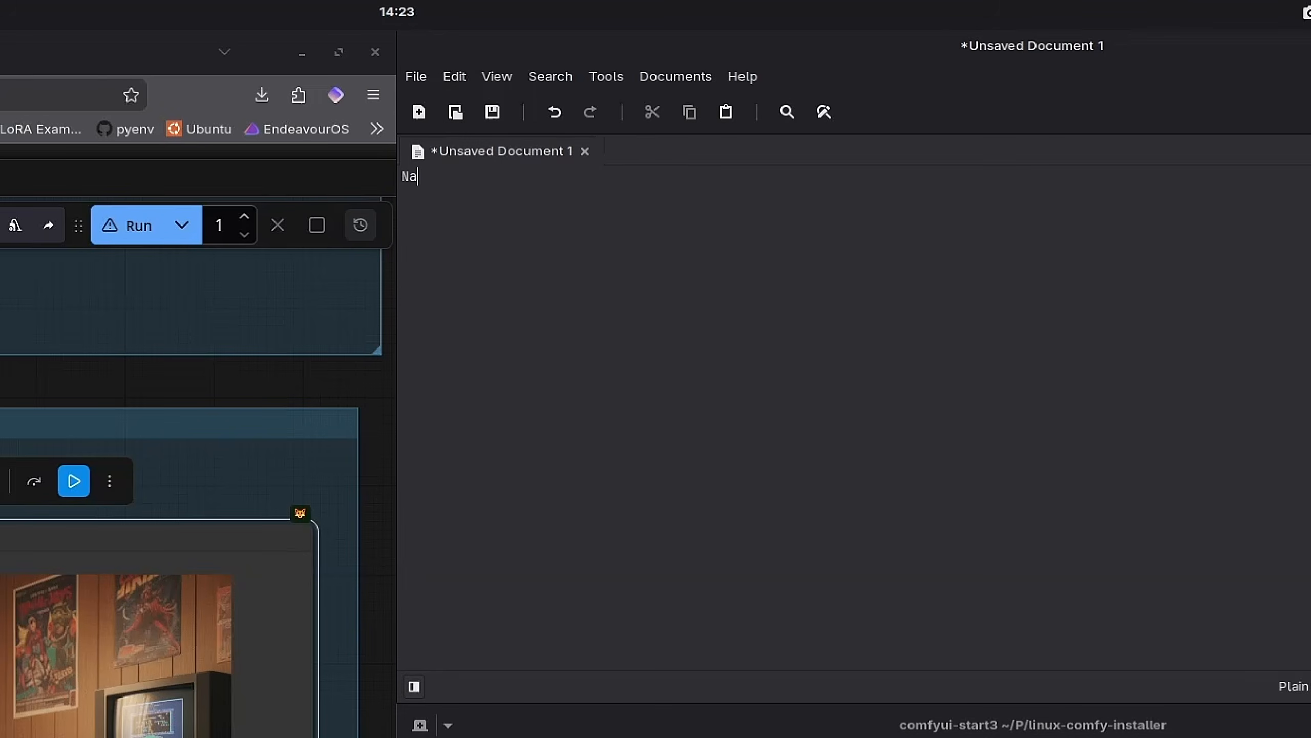
{"action": "type", "text": "tive pytorch 2.8.0 attention"}
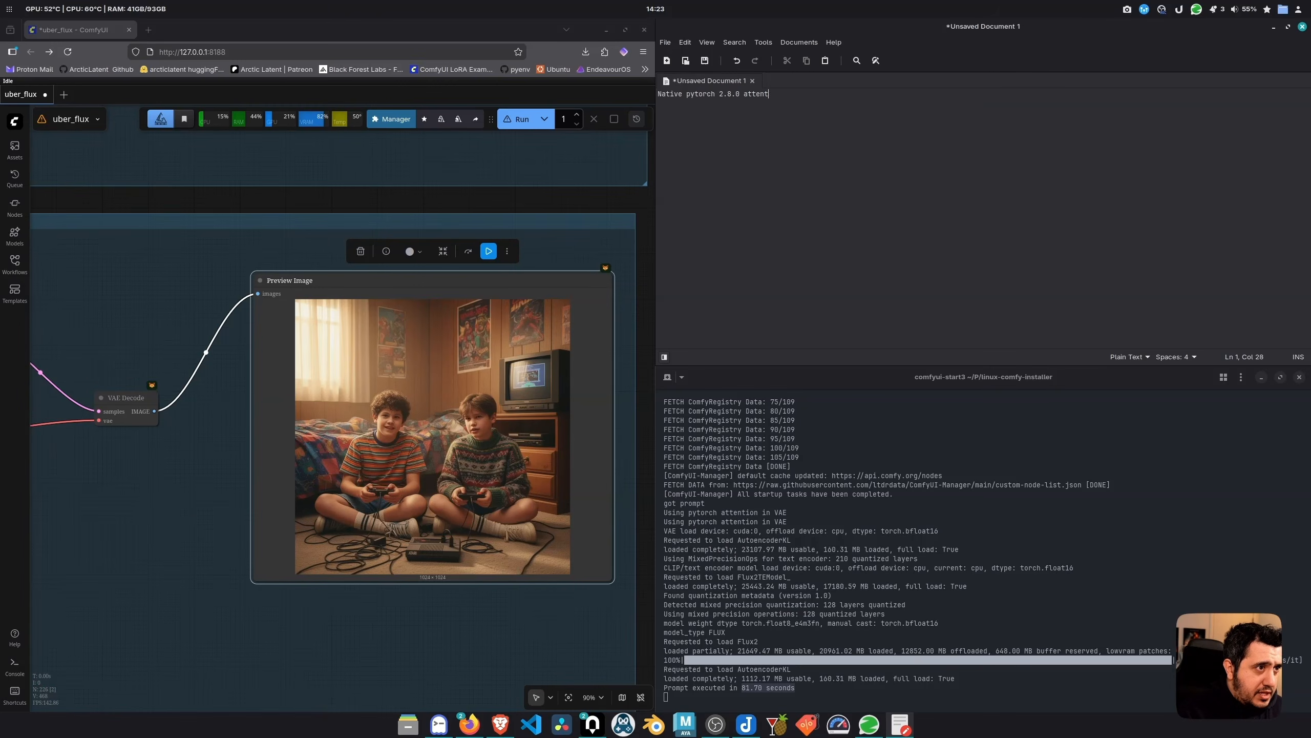
{"action": "key", "text": "Return"}
{"action": "type", "text": "1st run"}
{"action": "type", "text": "81.70 seconds"}
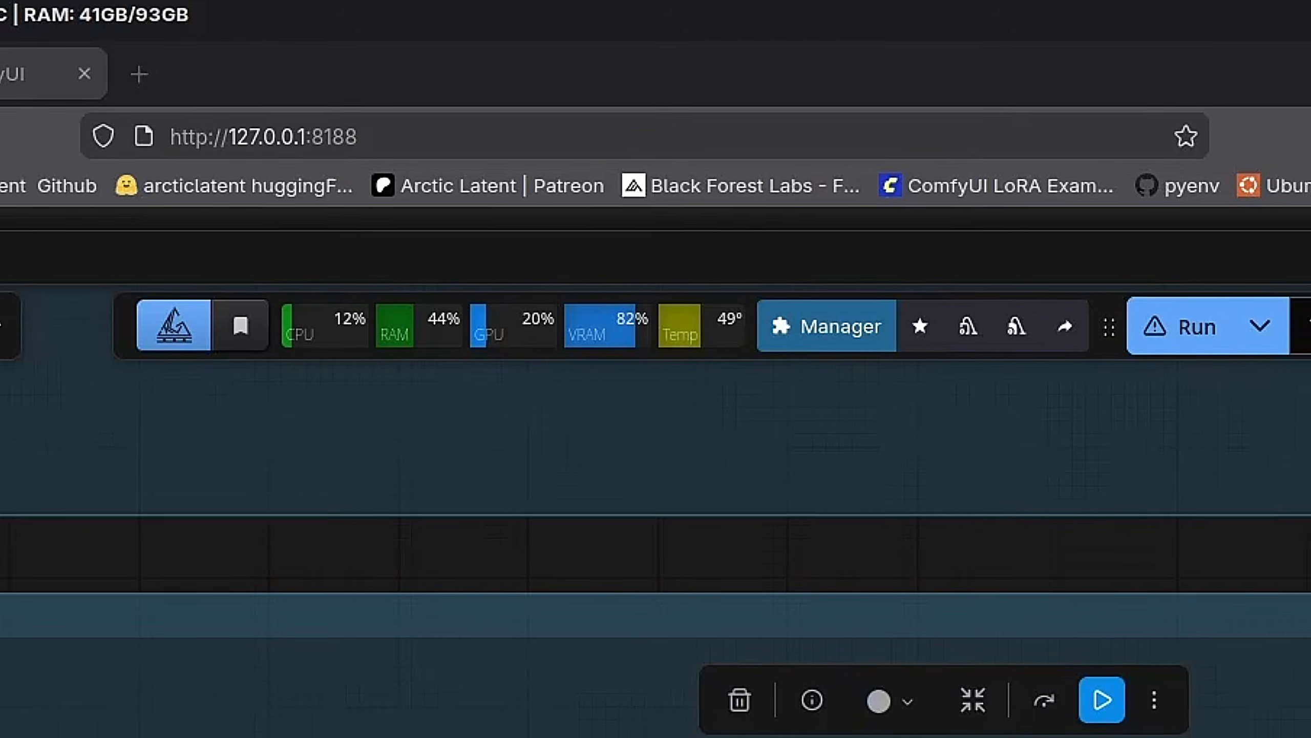
Run the workflow again, log '2st run:53.05 second', and add a 'Sage attention only' heading
{"action": "left_click", "coordinate": [1112, 718]}
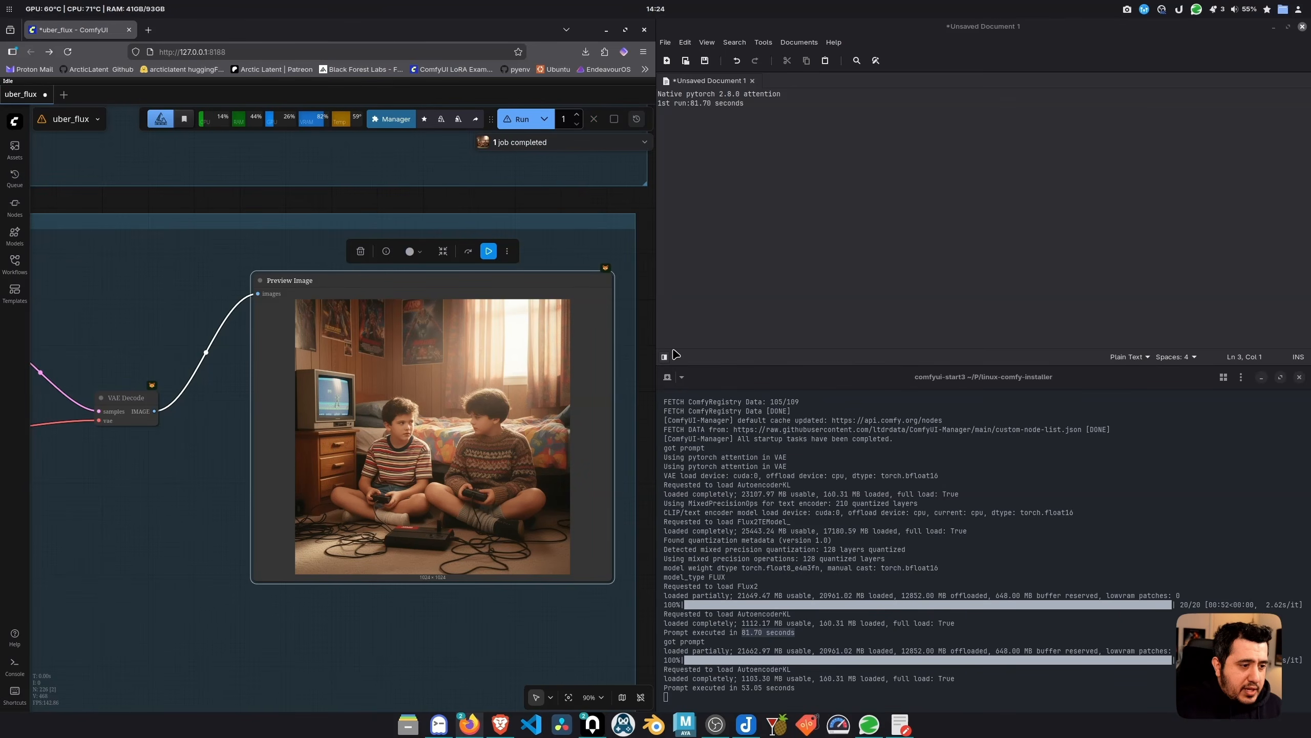
{"action": "type", "text": "2"}
{"action": "type", "text": "s"}
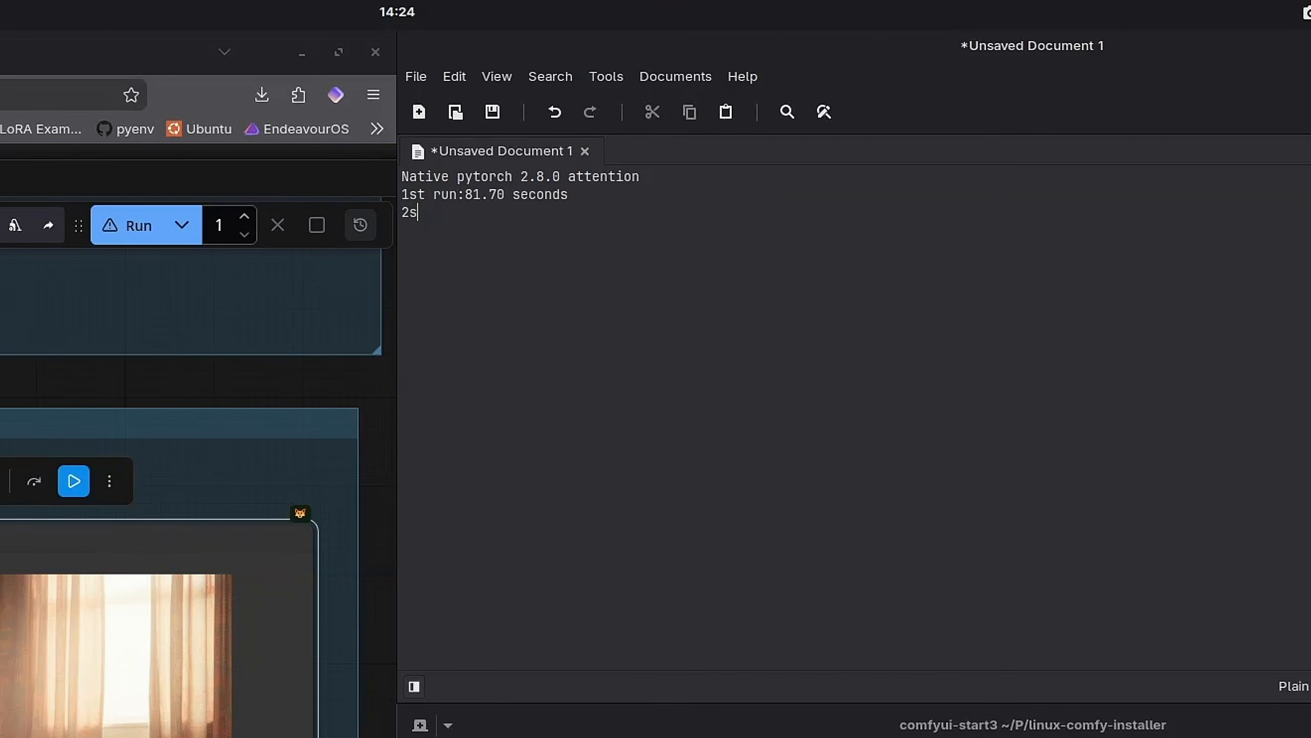
{"action": "type", "text": "t run:53.05 second"}
{"action": "key", "text": "Return"}
{"action": "key", "text": "Return"}
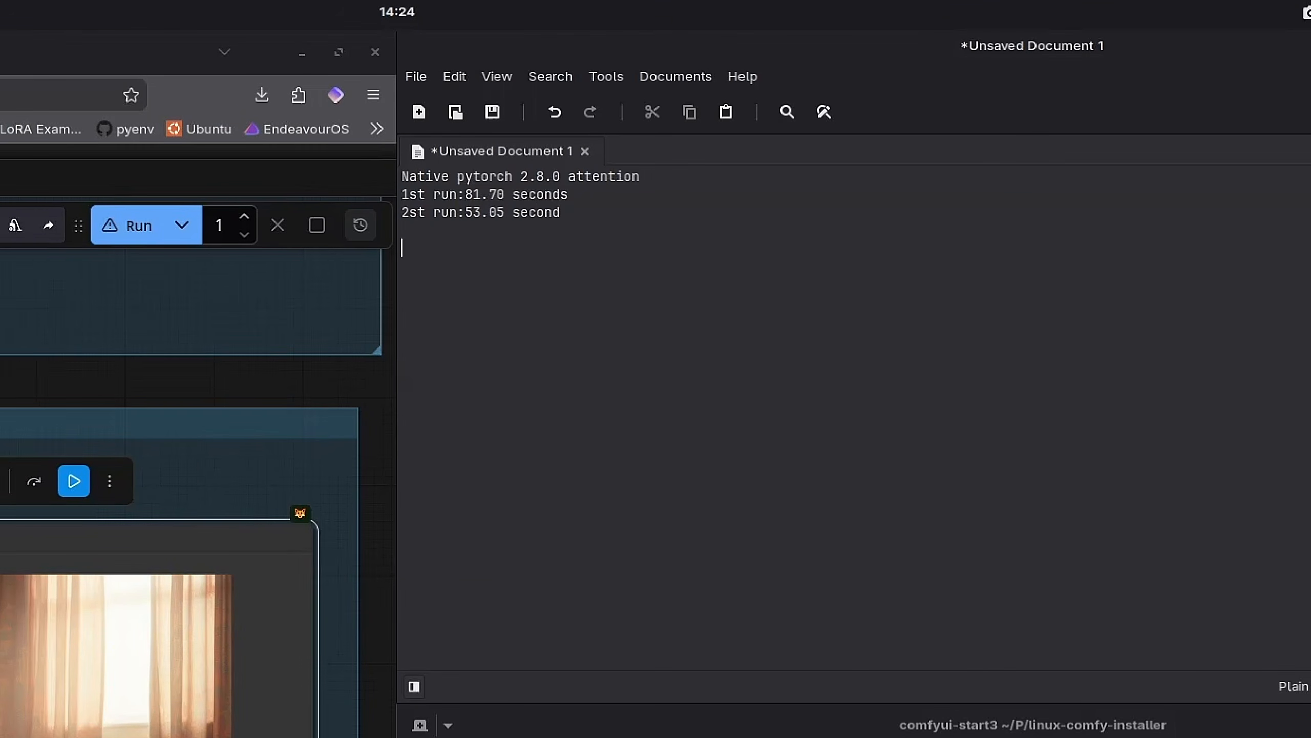
{"action": "type", "text": "Sage attention only"}
{"action": "key", "text": "Return"}
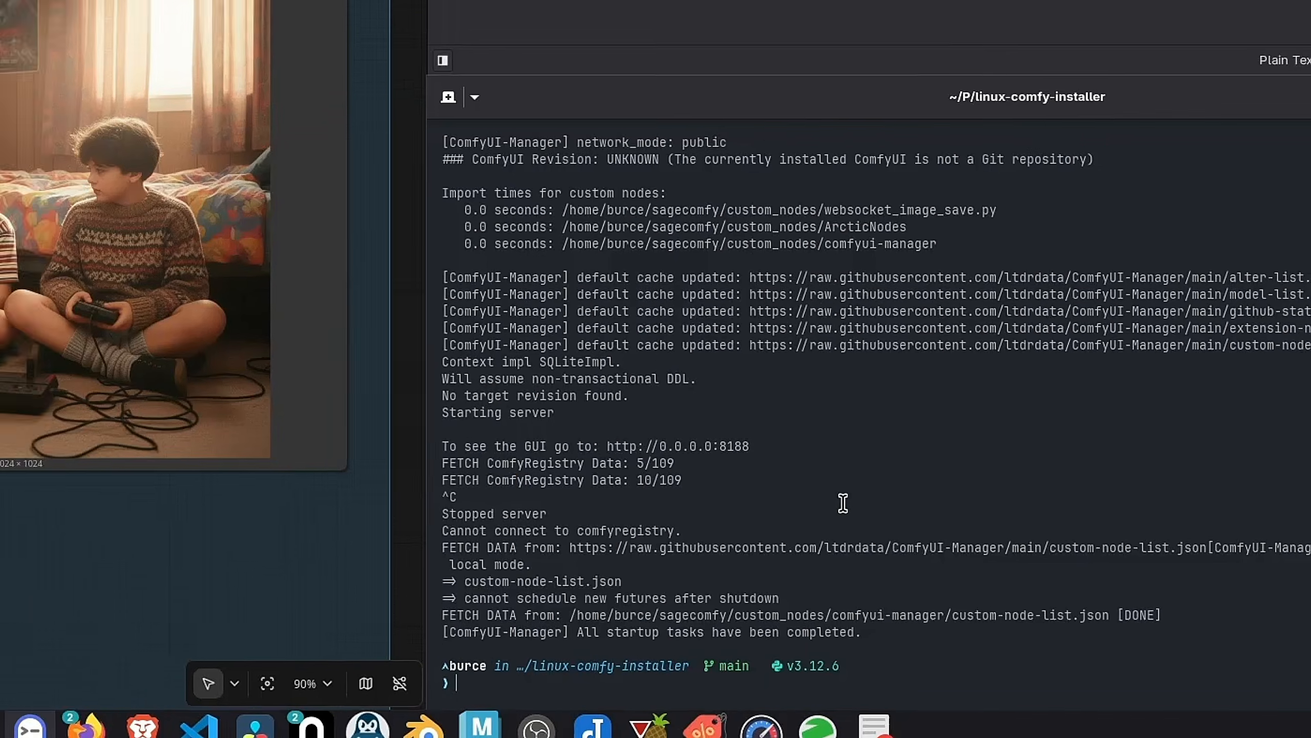
Relaunch ComfyUI with comfyui-start-sage6, reload the page and dismiss the missing-nodes warning
{"action": "type", "text": "comfyui-start-sage6"}
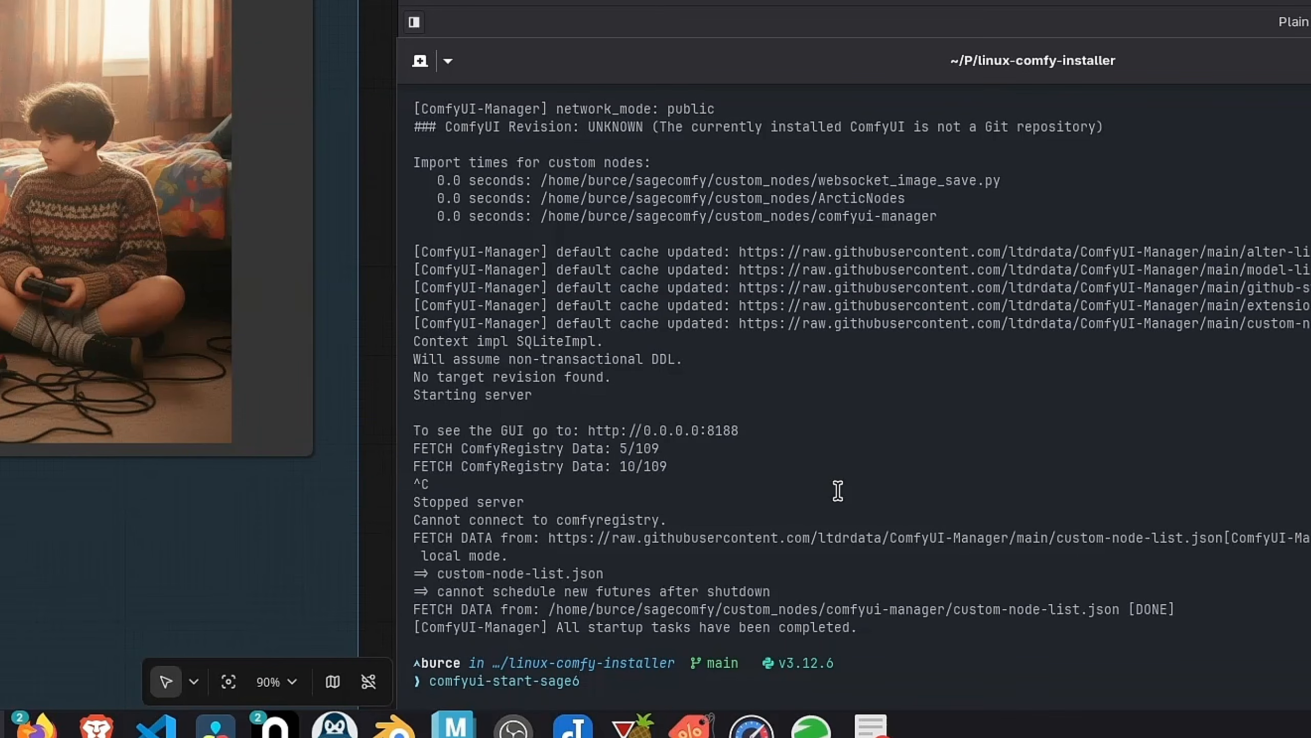
{"action": "key", "text": "Return"}
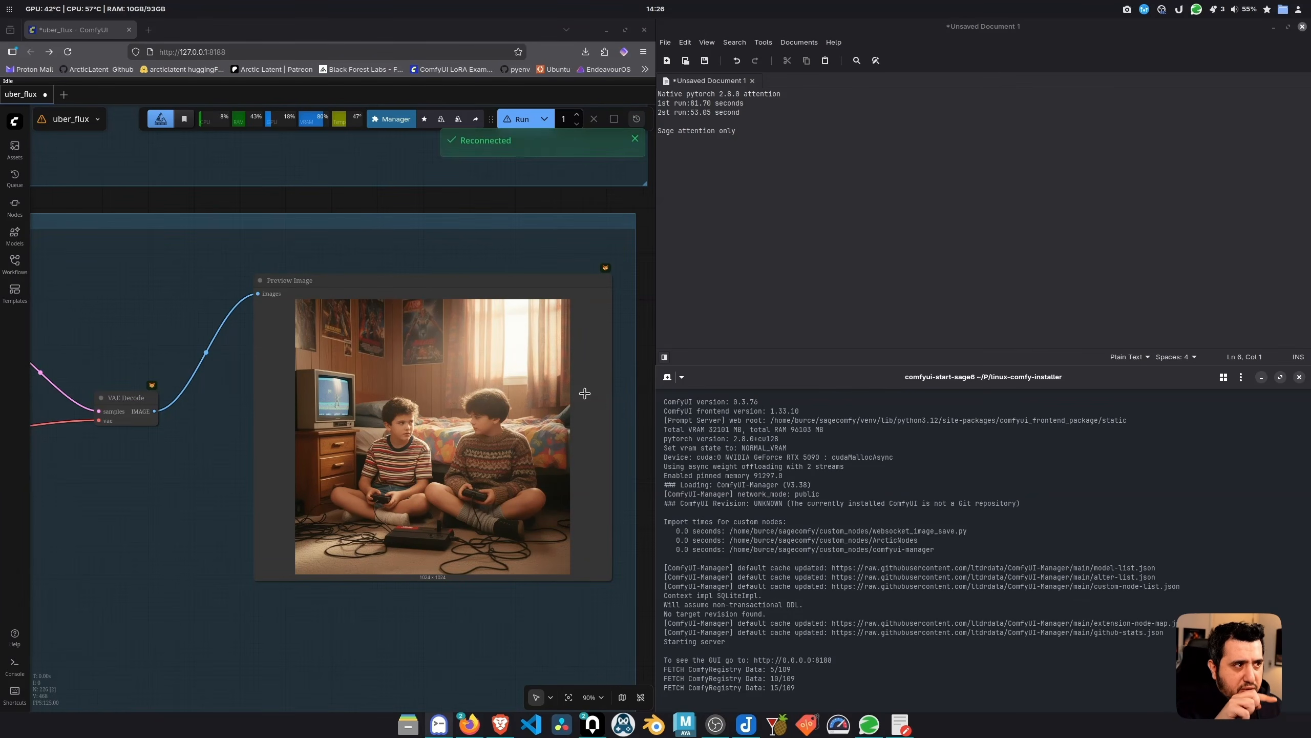
{"action": "left_click", "coordinate": [392, 416]}
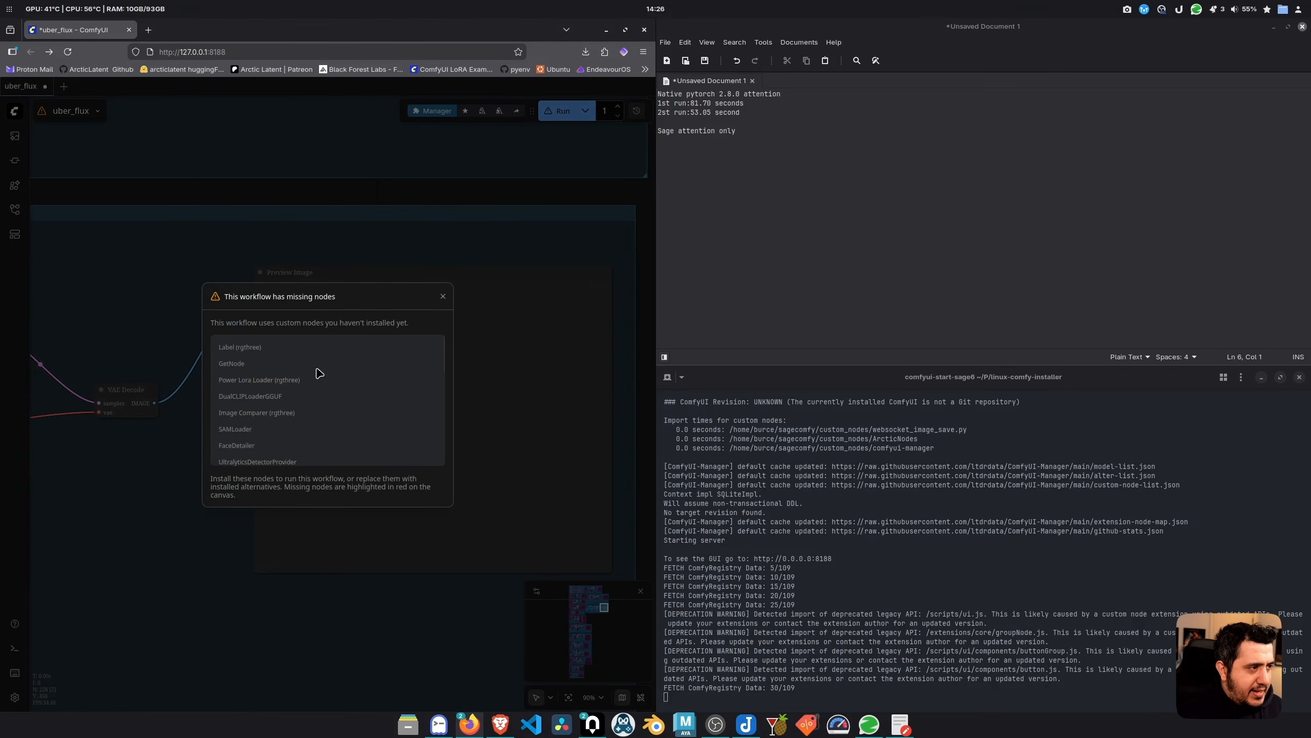
{"action": "left_click", "coordinate": [442, 297]}
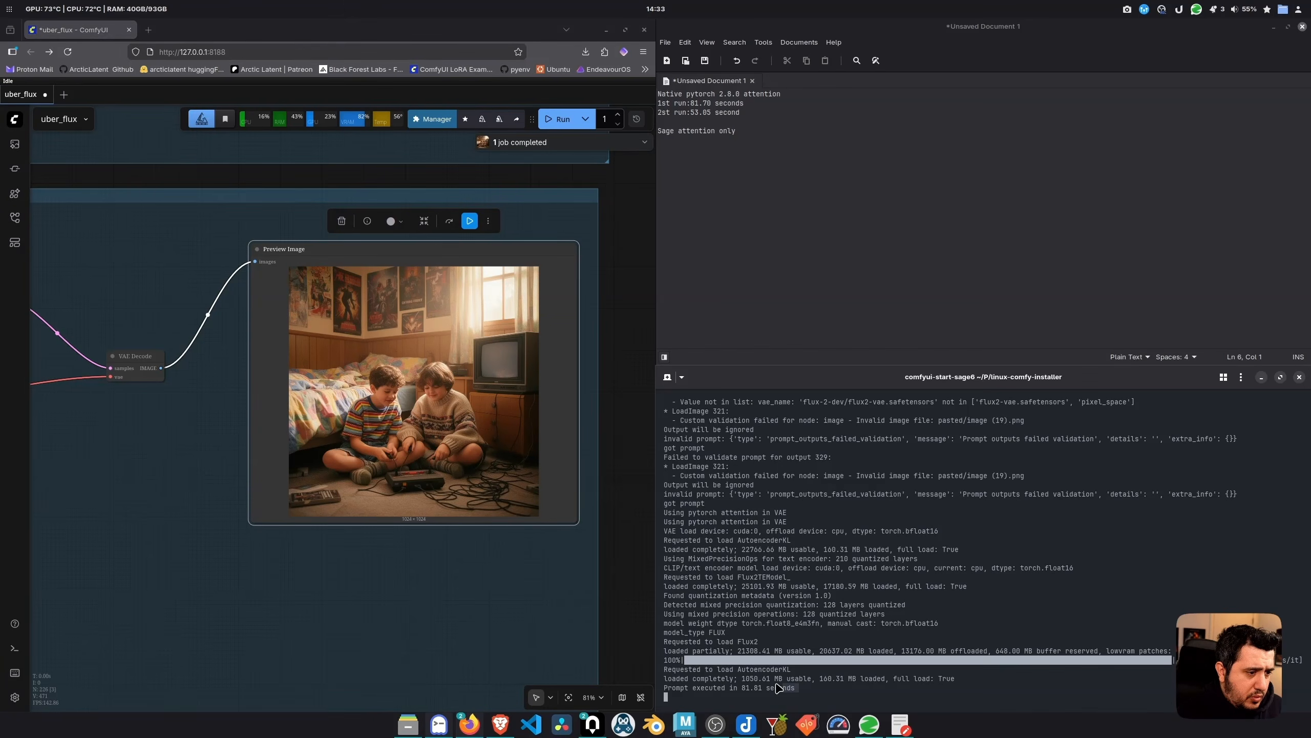
Copy the 81.81 second run time from the log and record it as '1st run:'
{"action": "left_click_drag", "start_coordinate": [778, 688], "coordinate": [742, 688]}
{"action": "left_click", "coordinate": [753, 236]}
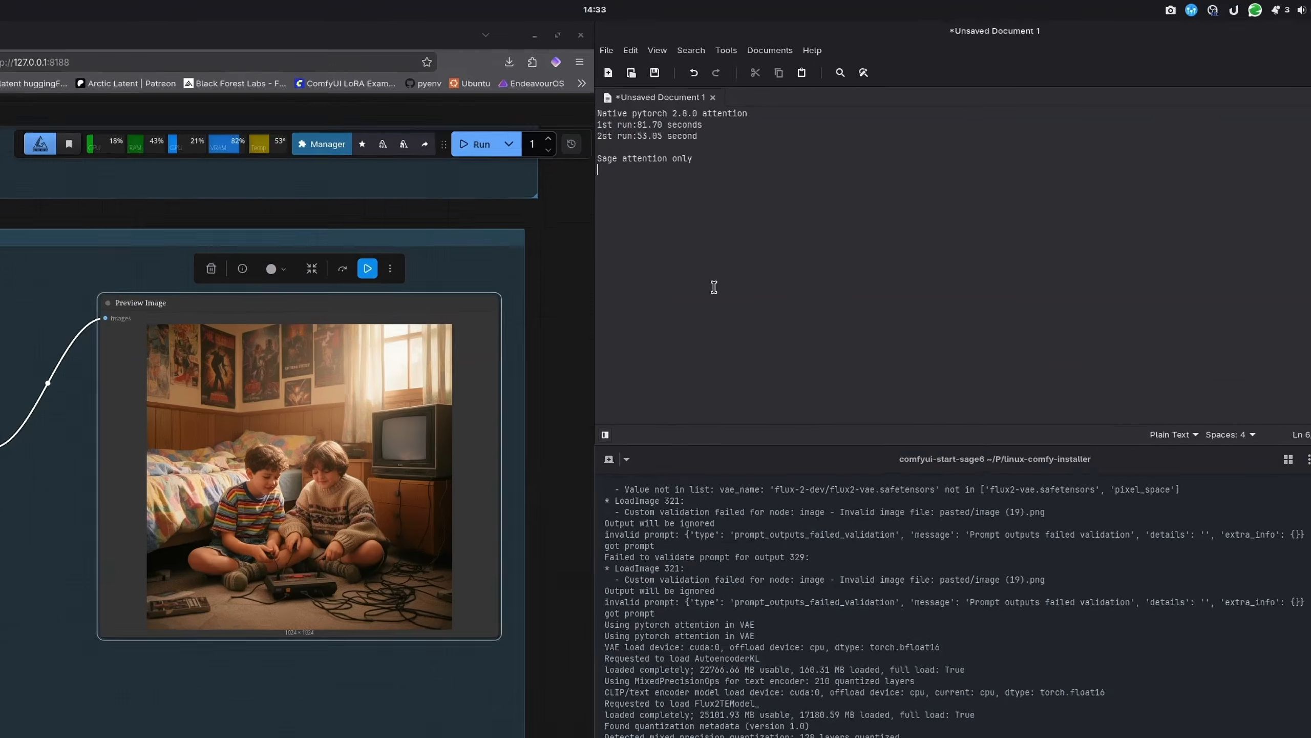
{"action": "type", "text": "1st run:"}
{"action": "key", "text": "ctrl+v"}
{"action": "key", "text": "Return"}
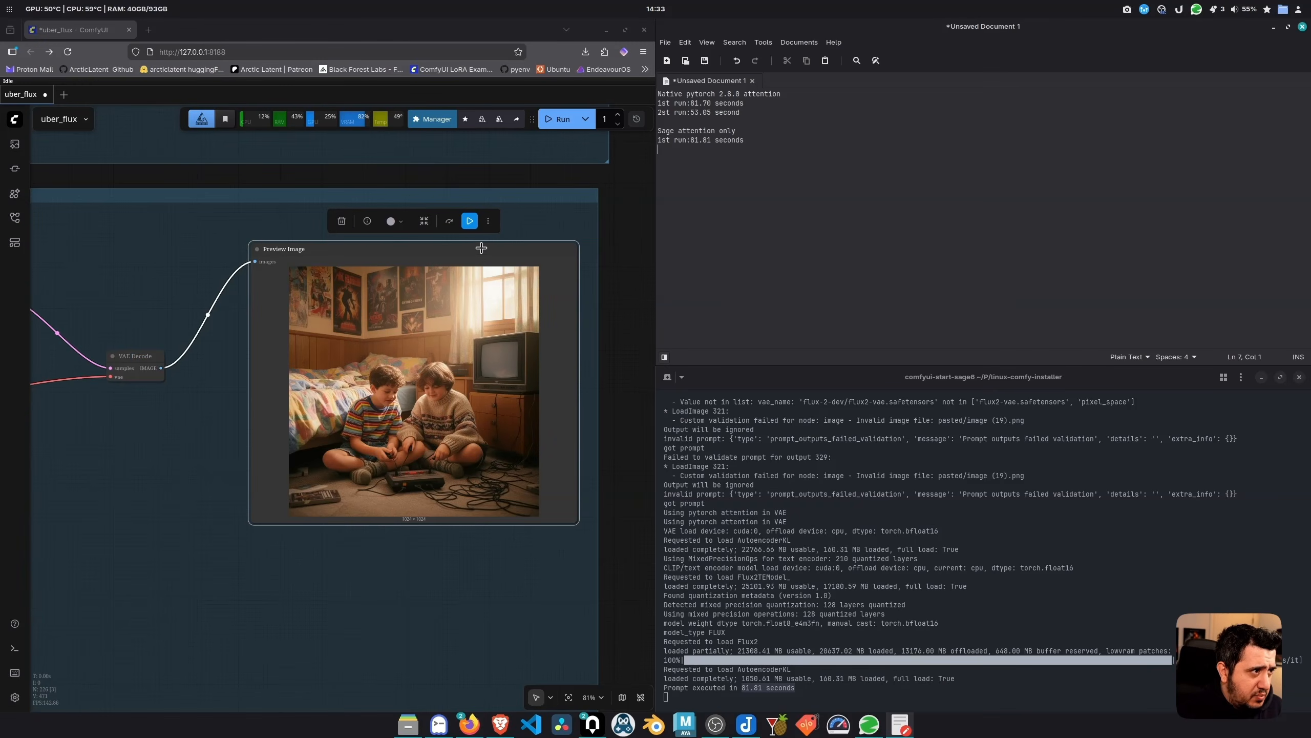
Run again, log the 46.71 second '2nd run', and add a 'Sage attention + fp16 accumulation' heading
{"action": "left_click", "coordinate": [471, 220]}
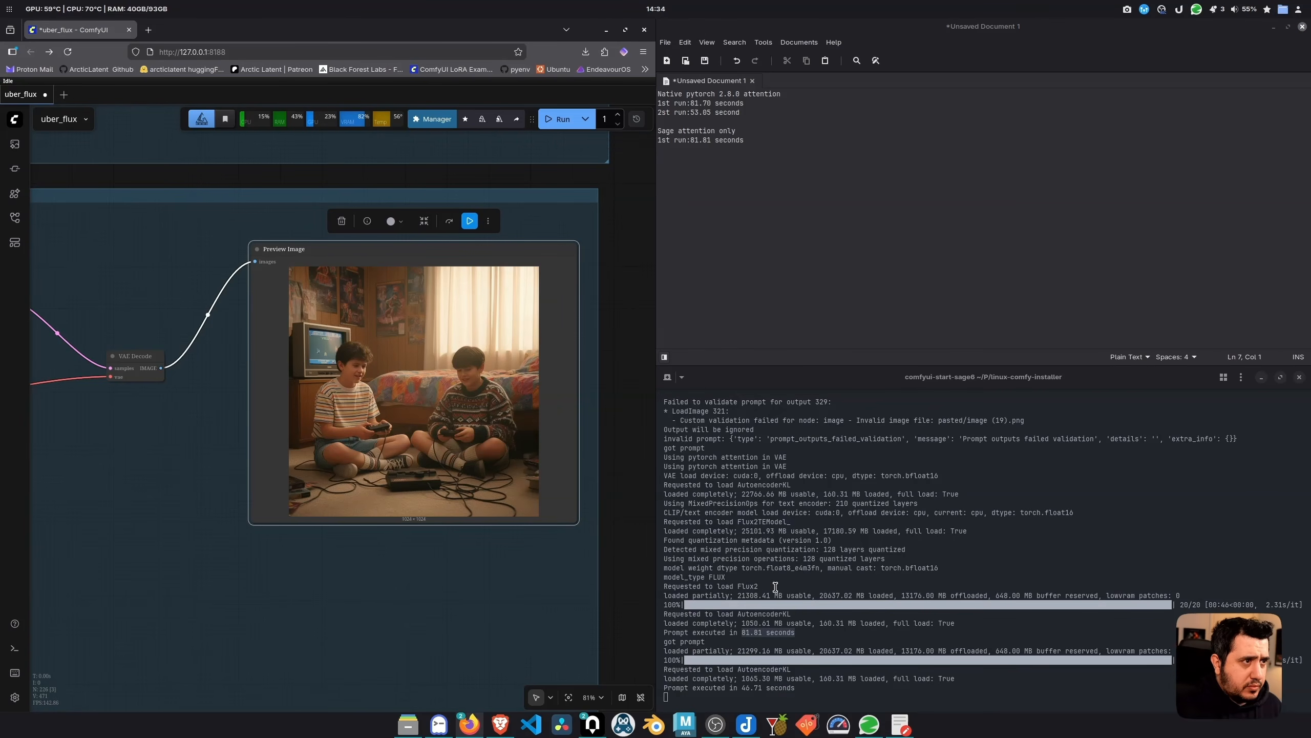
{"action": "type", "text": "2nd run"}
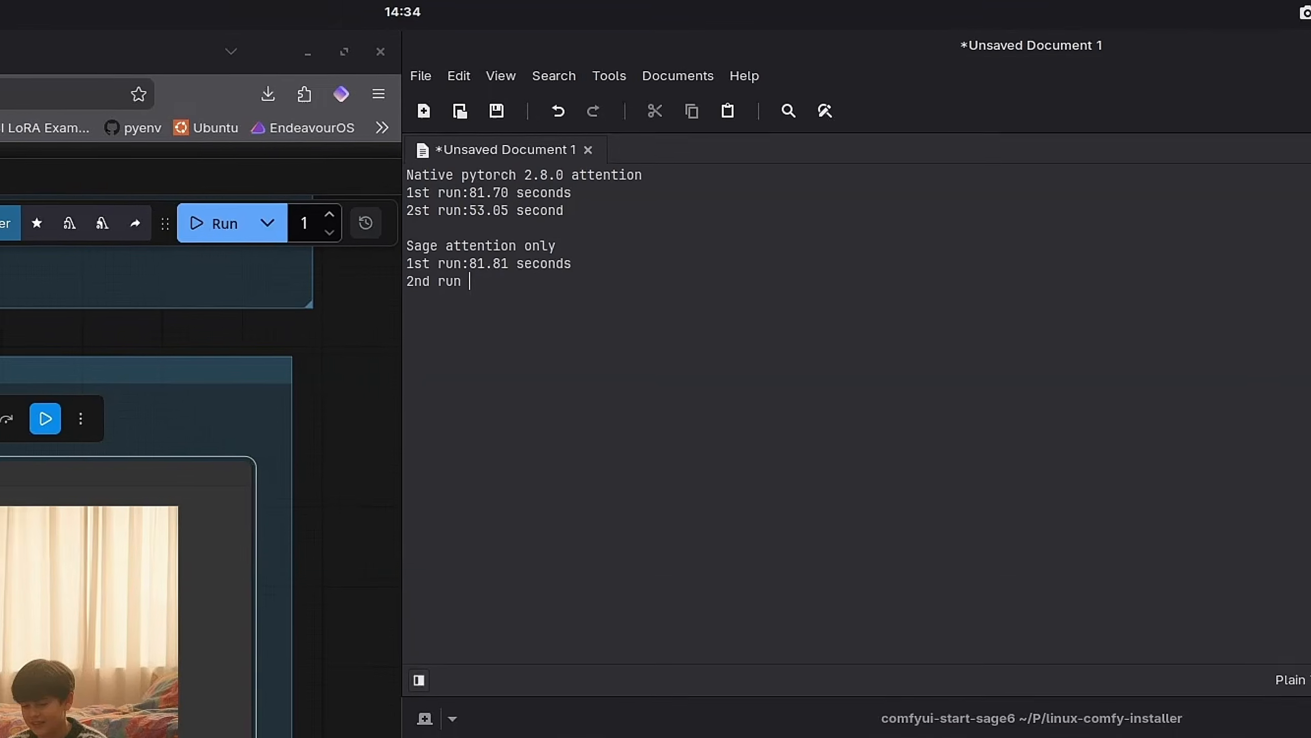
{"action": "key", "text": "Left"}
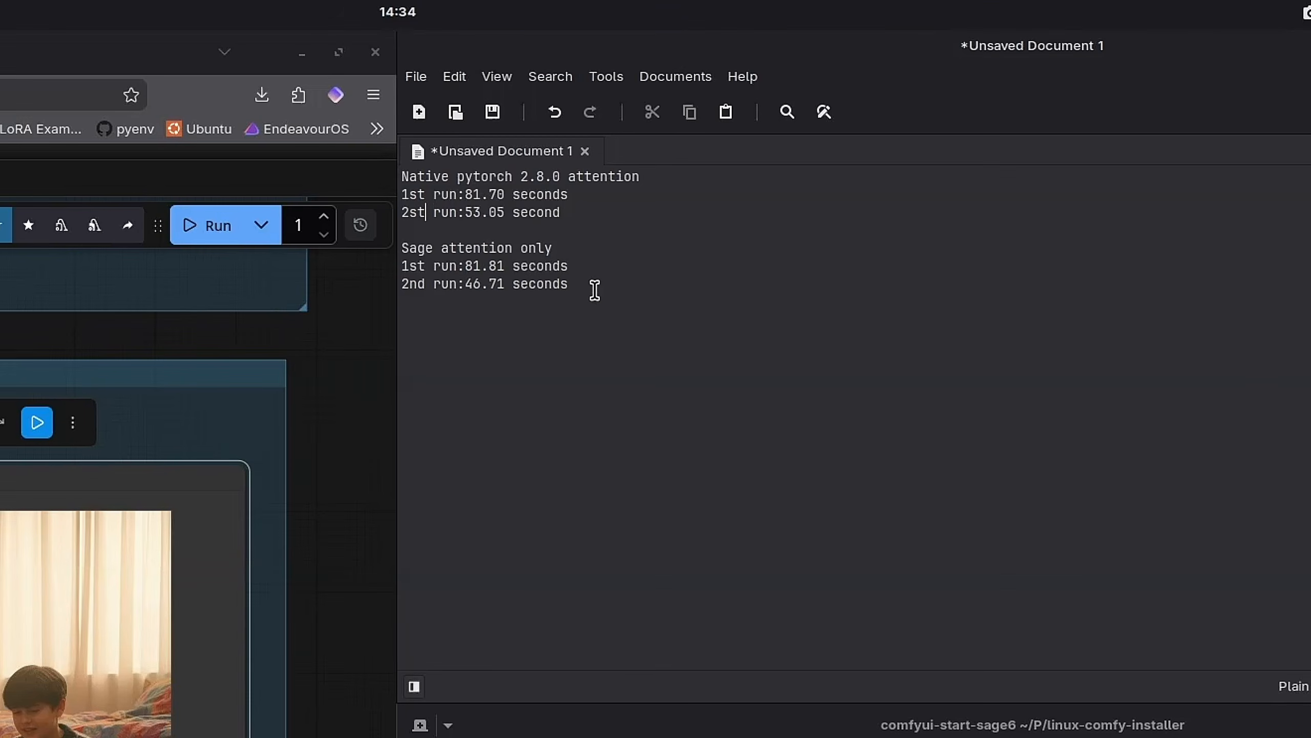
{"action": "key", "text": "BackSpace"}
{"action": "key", "text": "BackSpace"}
{"action": "type", "text": "nd"}
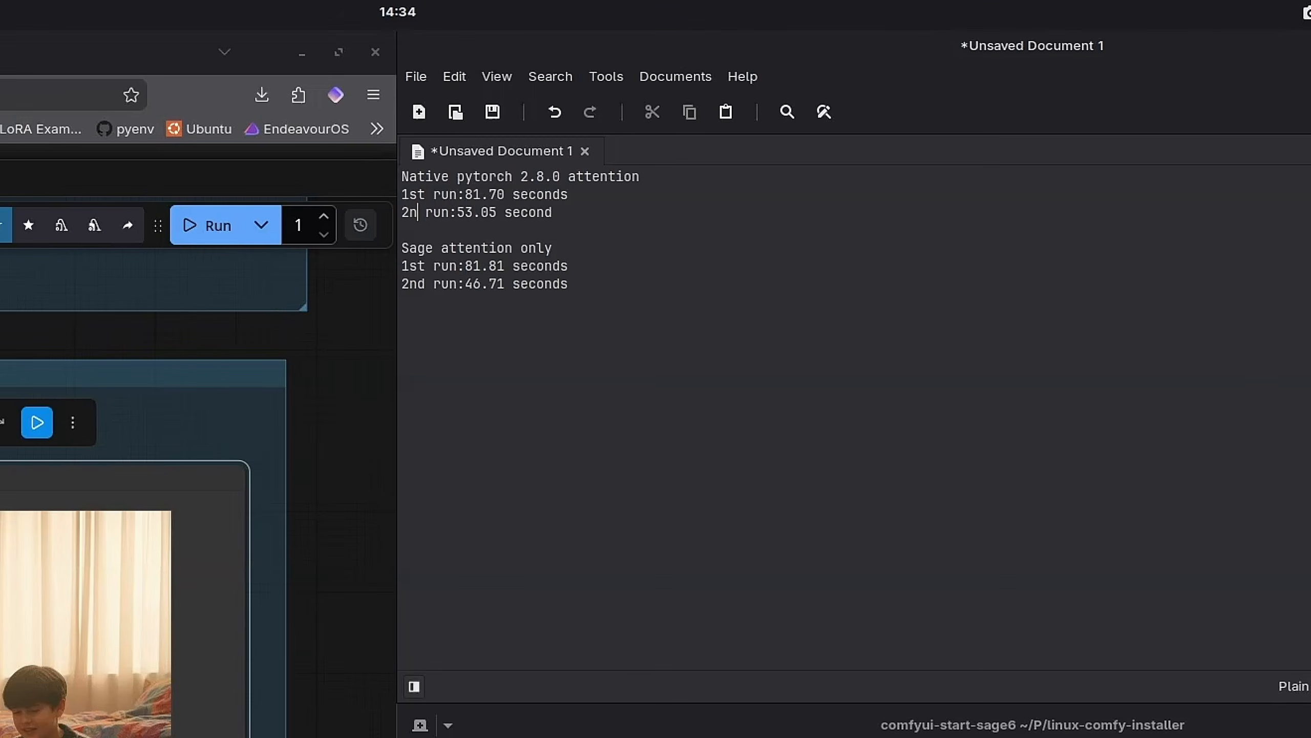
{"action": "left_click", "coordinate": [402, 301]}
{"action": "key", "text": "Return"}
{"action": "type", "text": "Sage "}
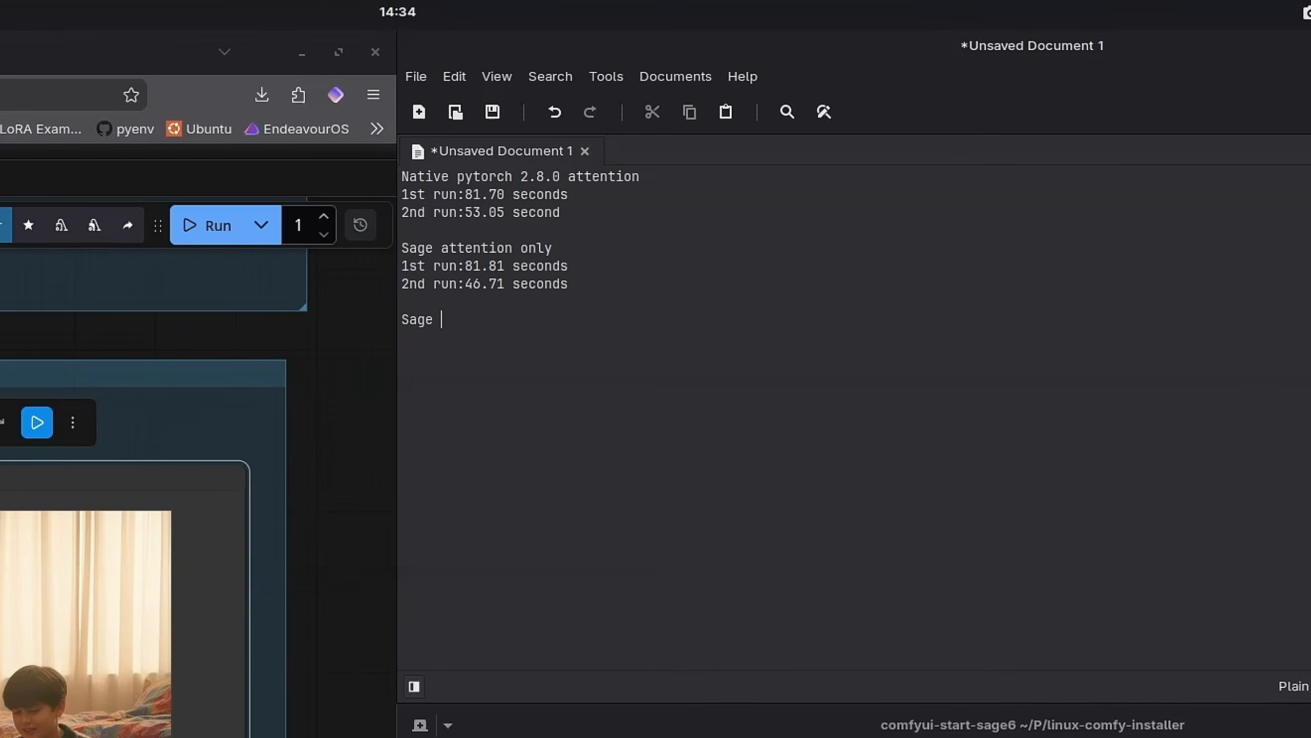
{"action": "type", "text": "attention + fp16 accu"}
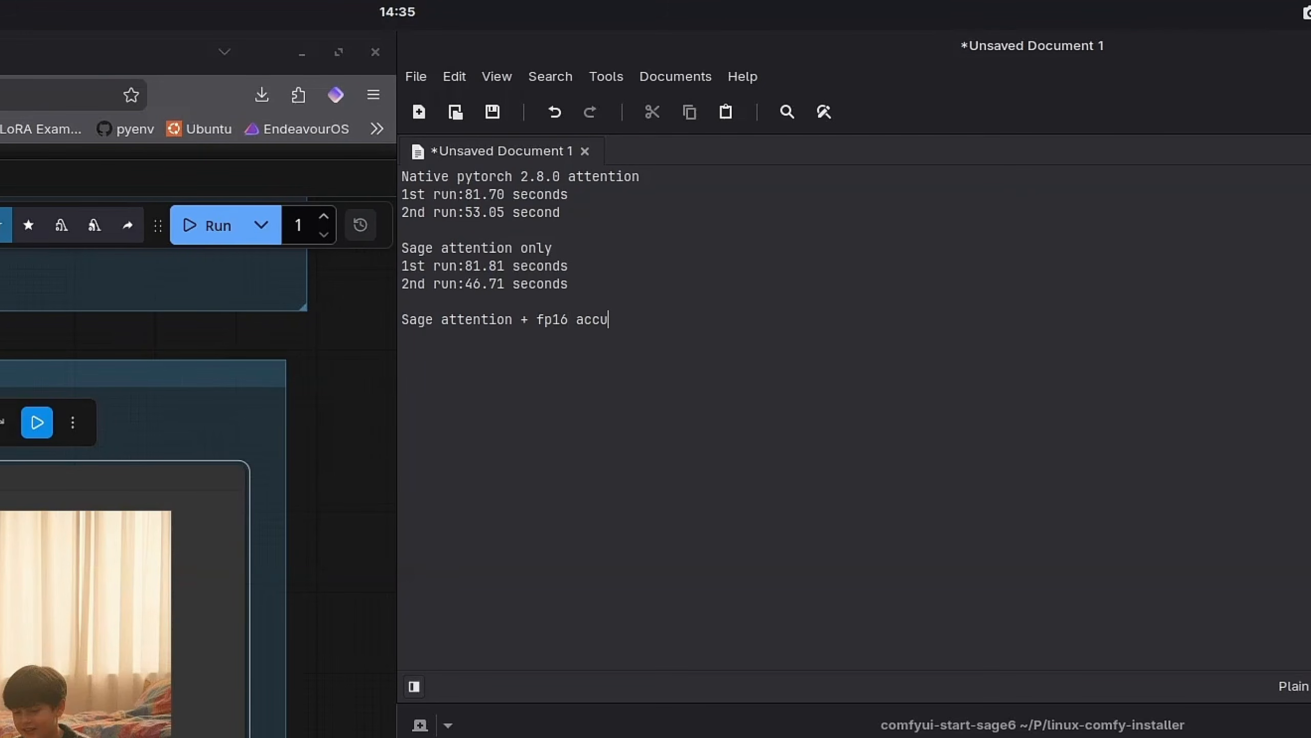
{"action": "type", "text": "mulation"}
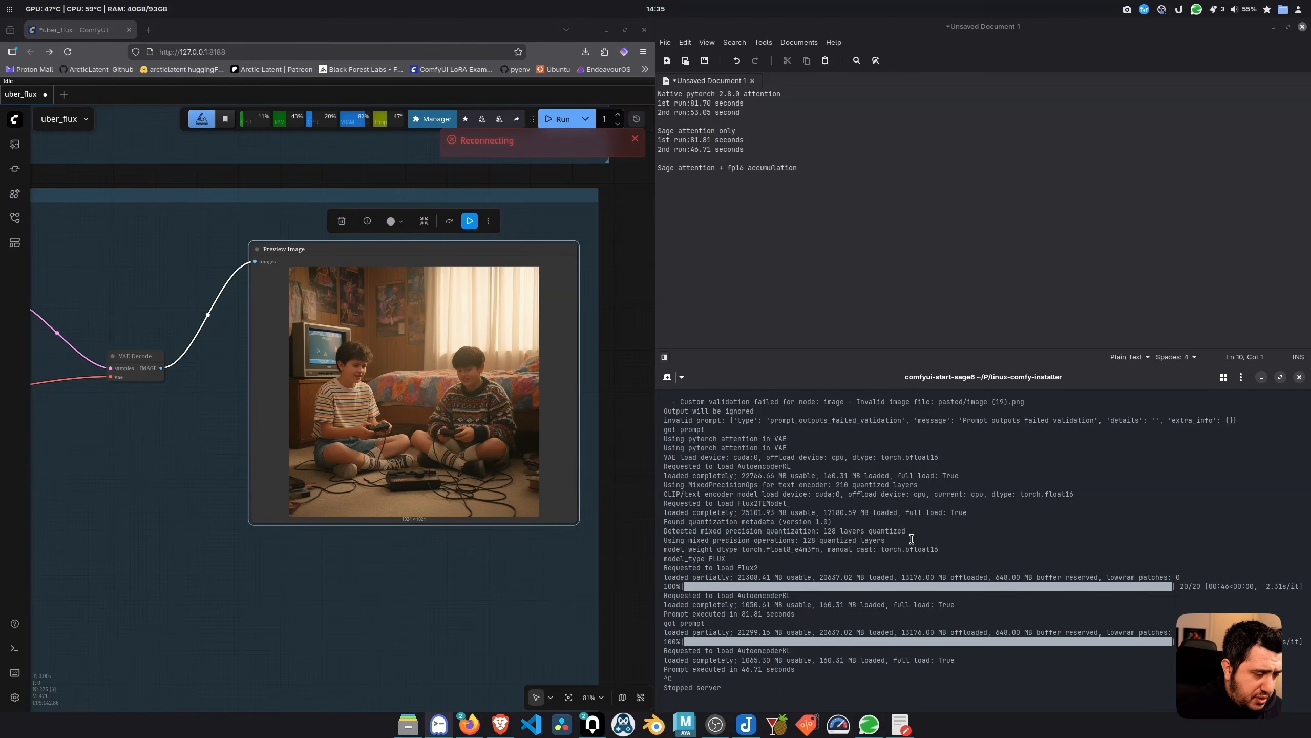
{"action": "type", "text": "comfyui-start3"}
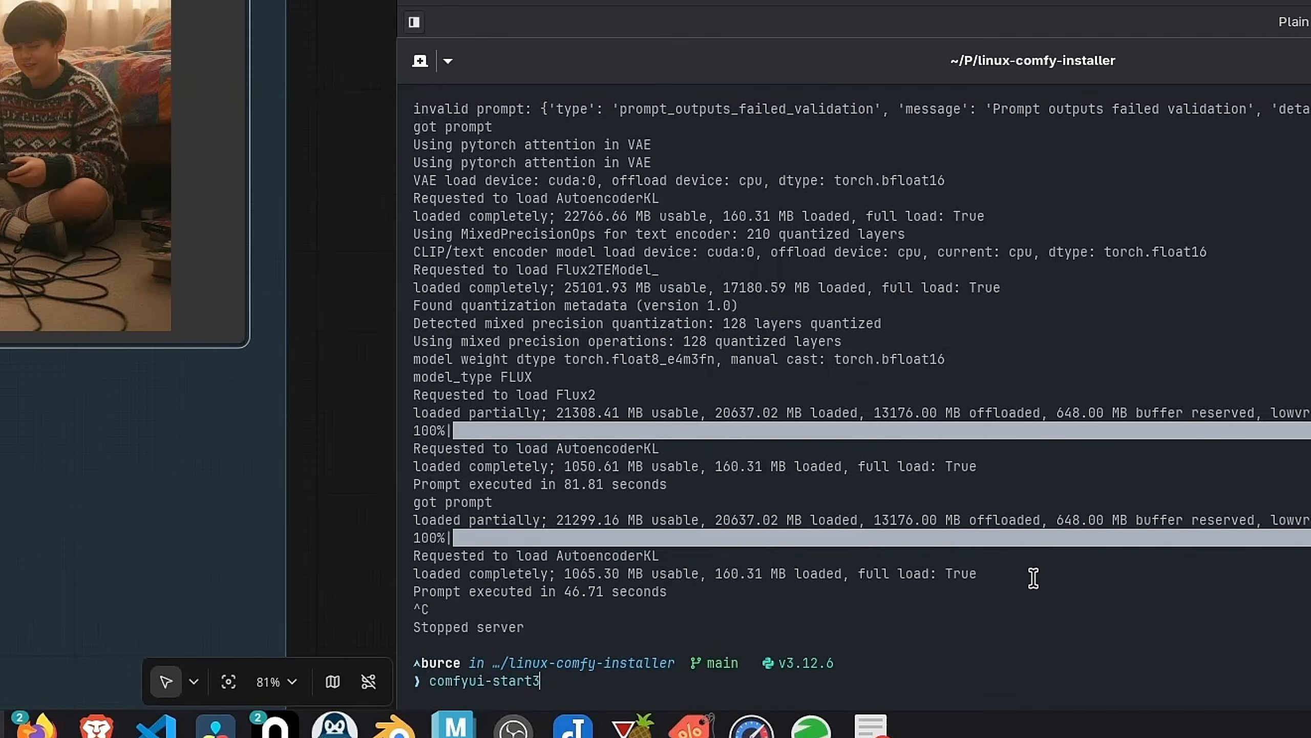
Relaunch ComfyUI with the Sage attention plus fp16 accumulation start script
{"action": "key", "text": "BackSpace"}
{"action": "type", "text": "-sage-"}
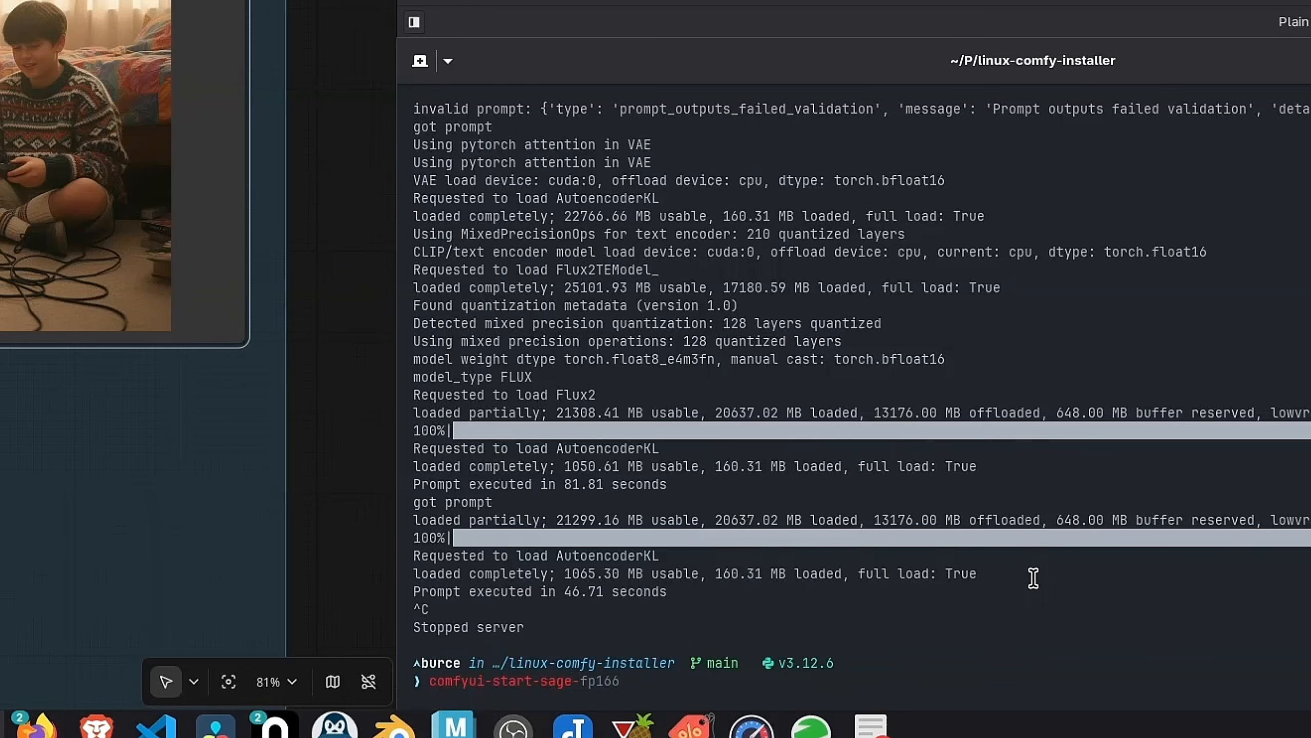
{"action": "key", "text": "Right"}
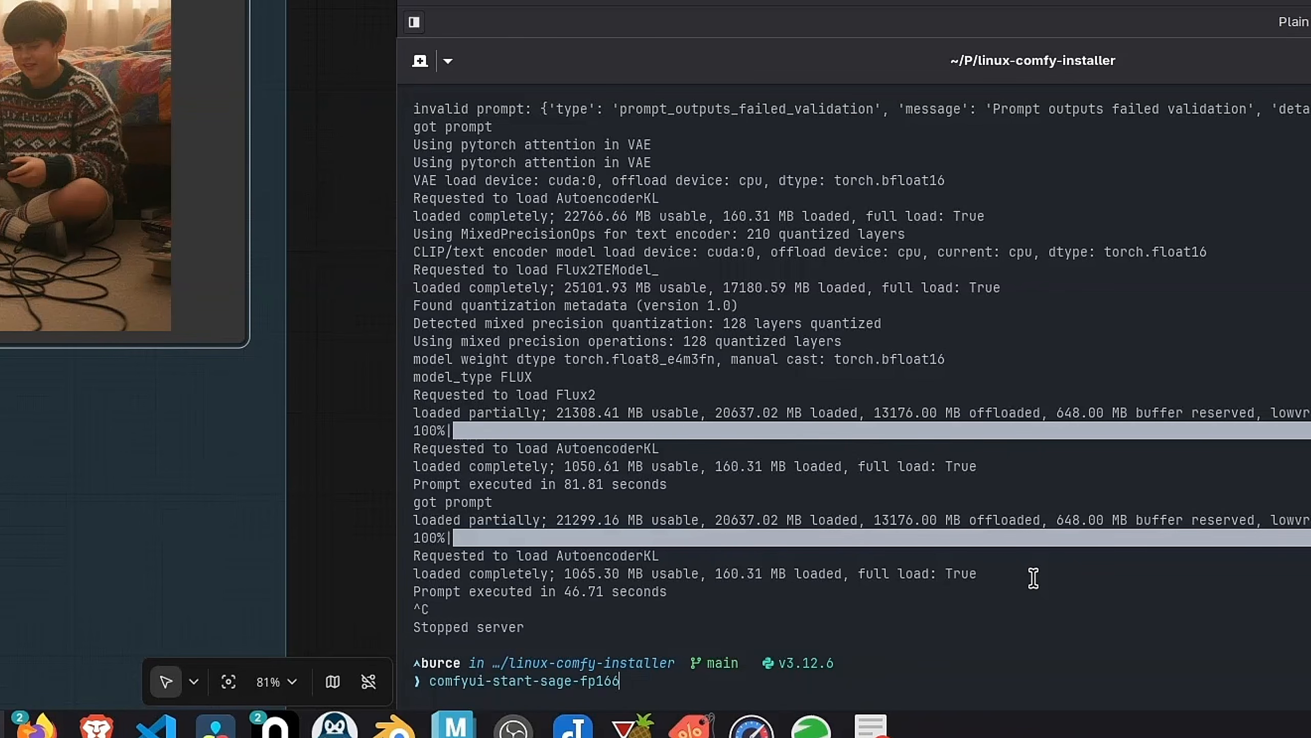
{"action": "key", "text": "Left"}
{"action": "type", "text": "-"}
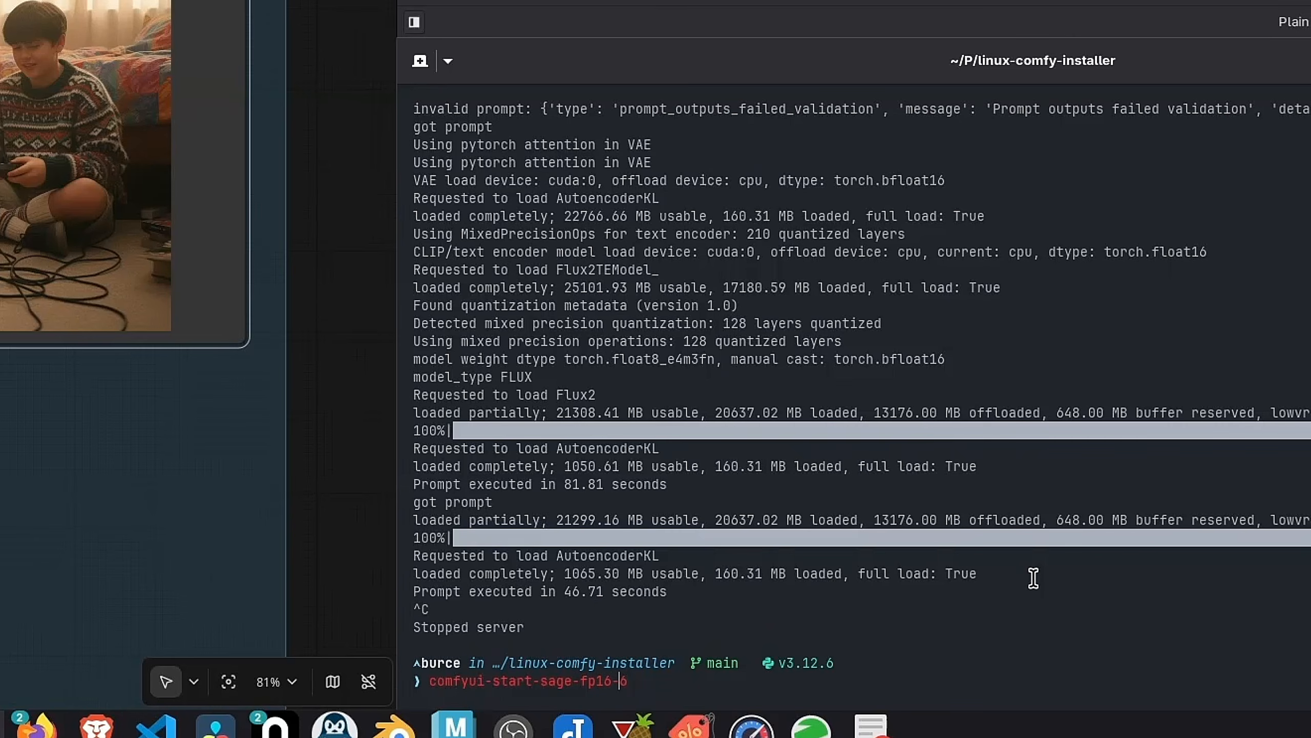
{"action": "key", "text": "BackSpace"}
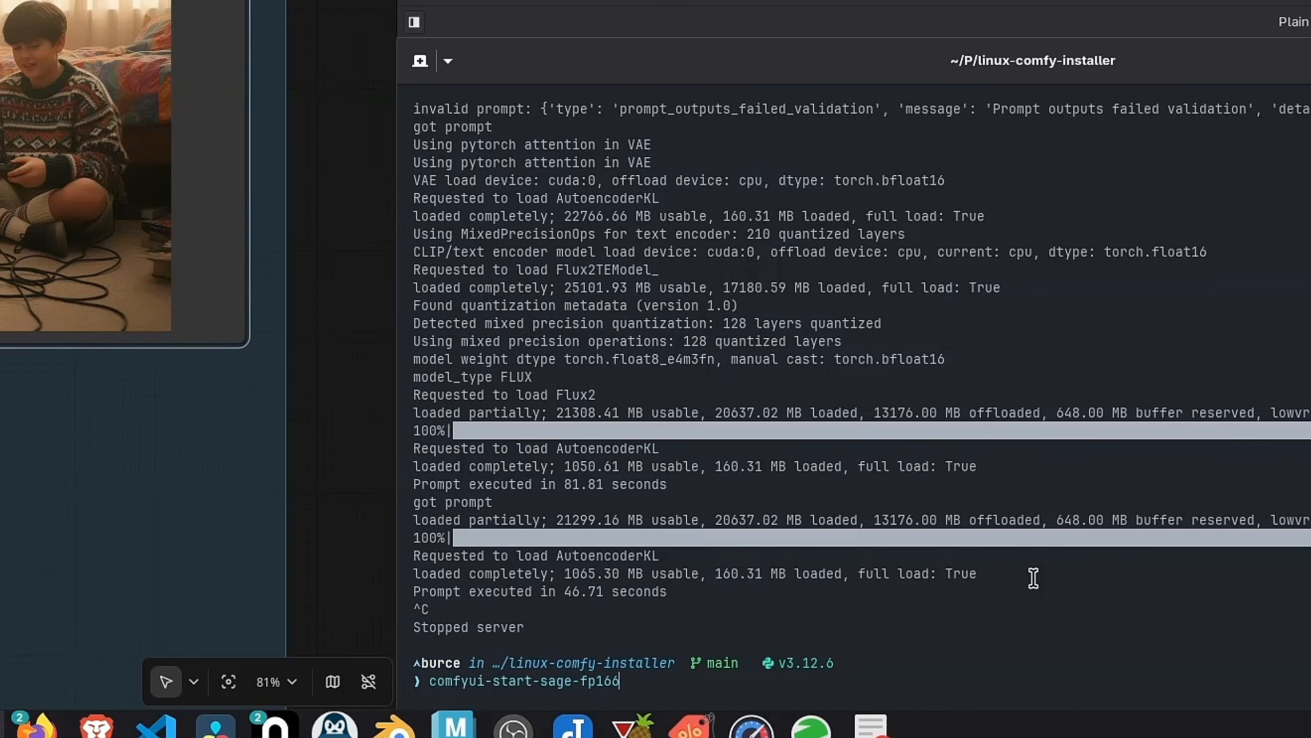
{"action": "key", "text": "Return"}
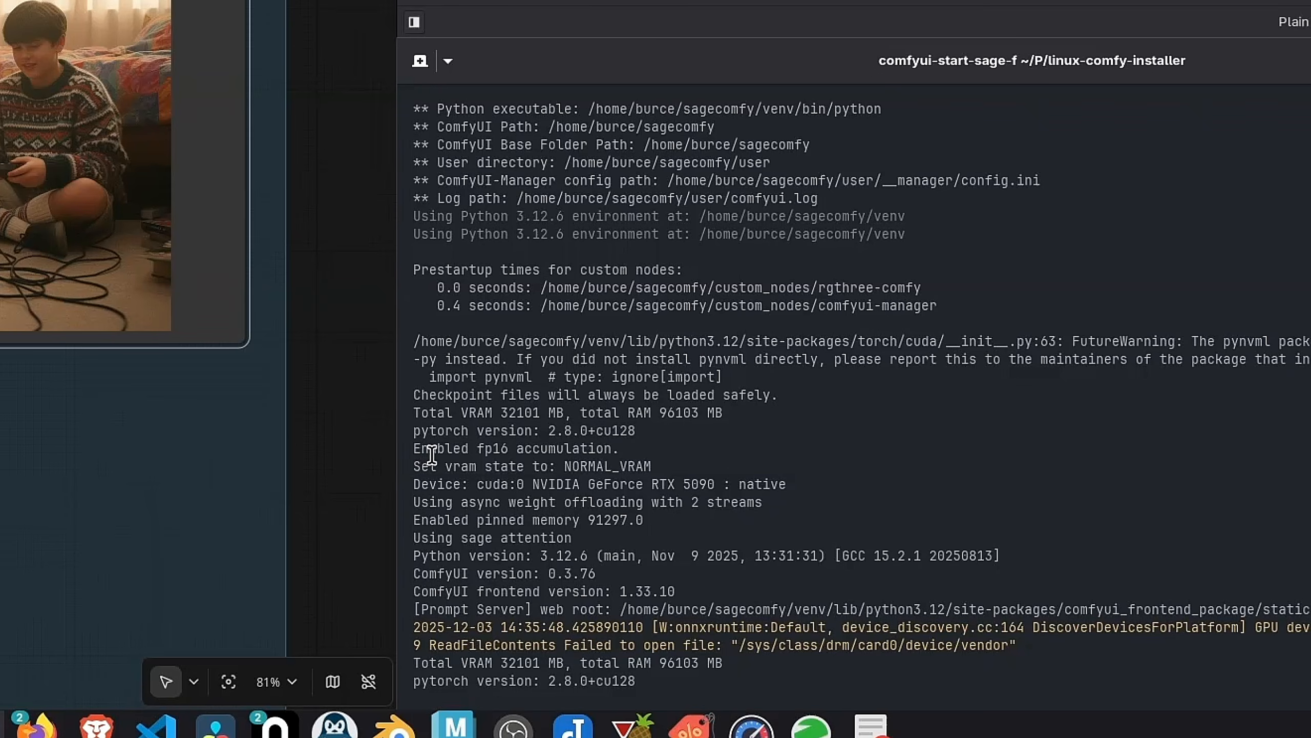
Confirm Sage attention is in use, reload the ComfyUI page, and run the workflow
{"action": "triple_click", "coordinate": [589, 543]}
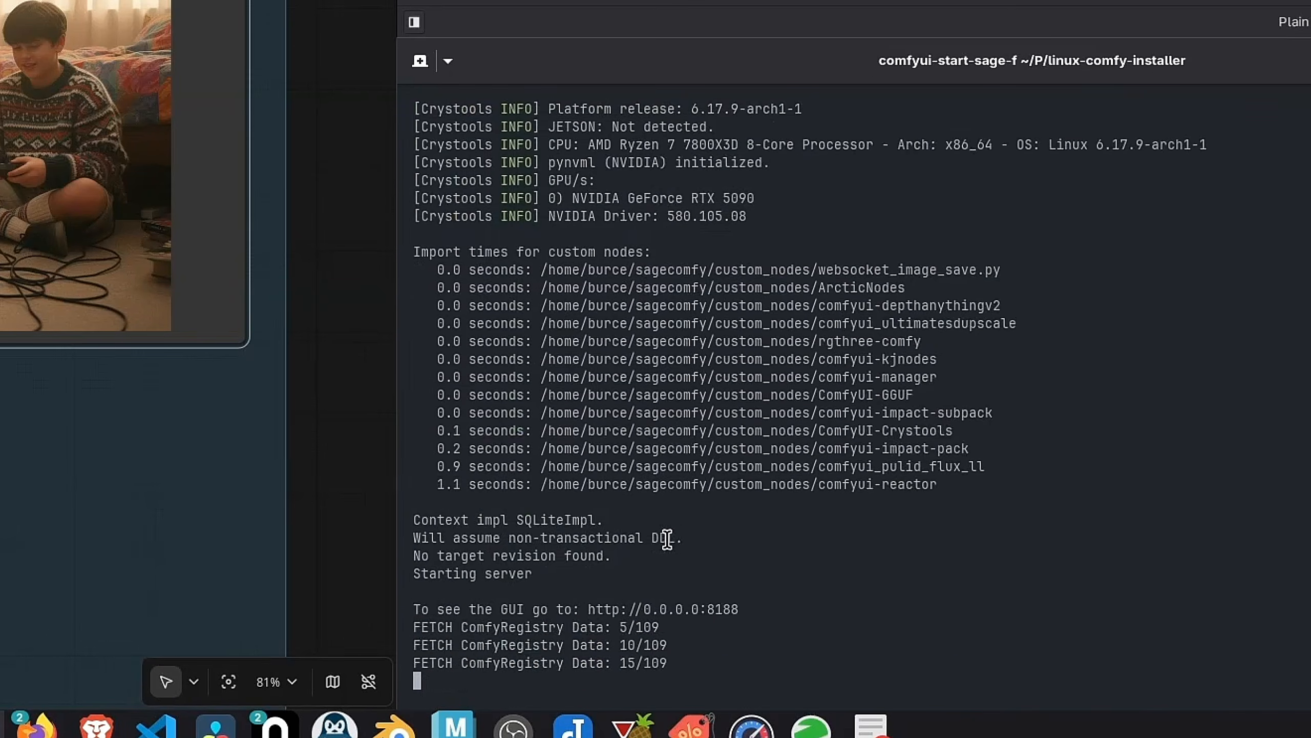
{"action": "left_click", "coordinate": [117, 487]}
{"action": "key", "text": "F5"}
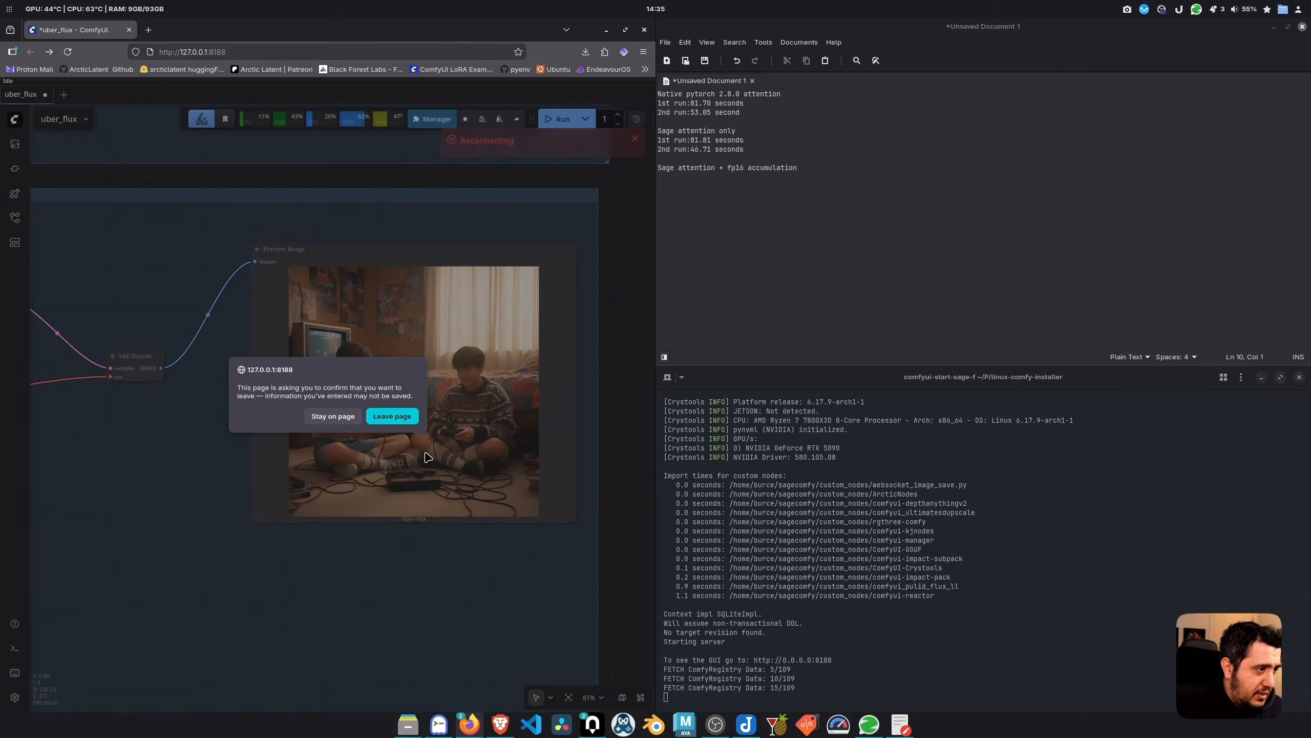
{"action": "left_click", "coordinate": [409, 419]}
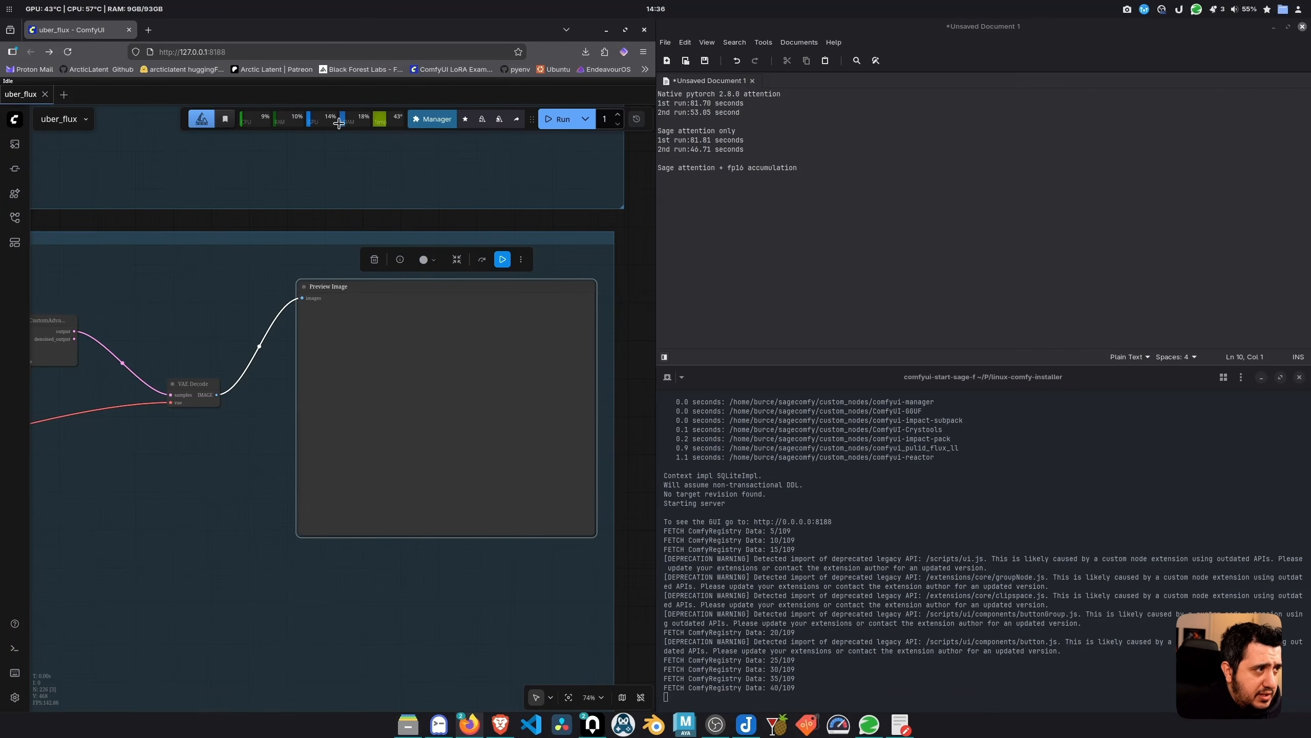
{"action": "left_click", "coordinate": [503, 259]}
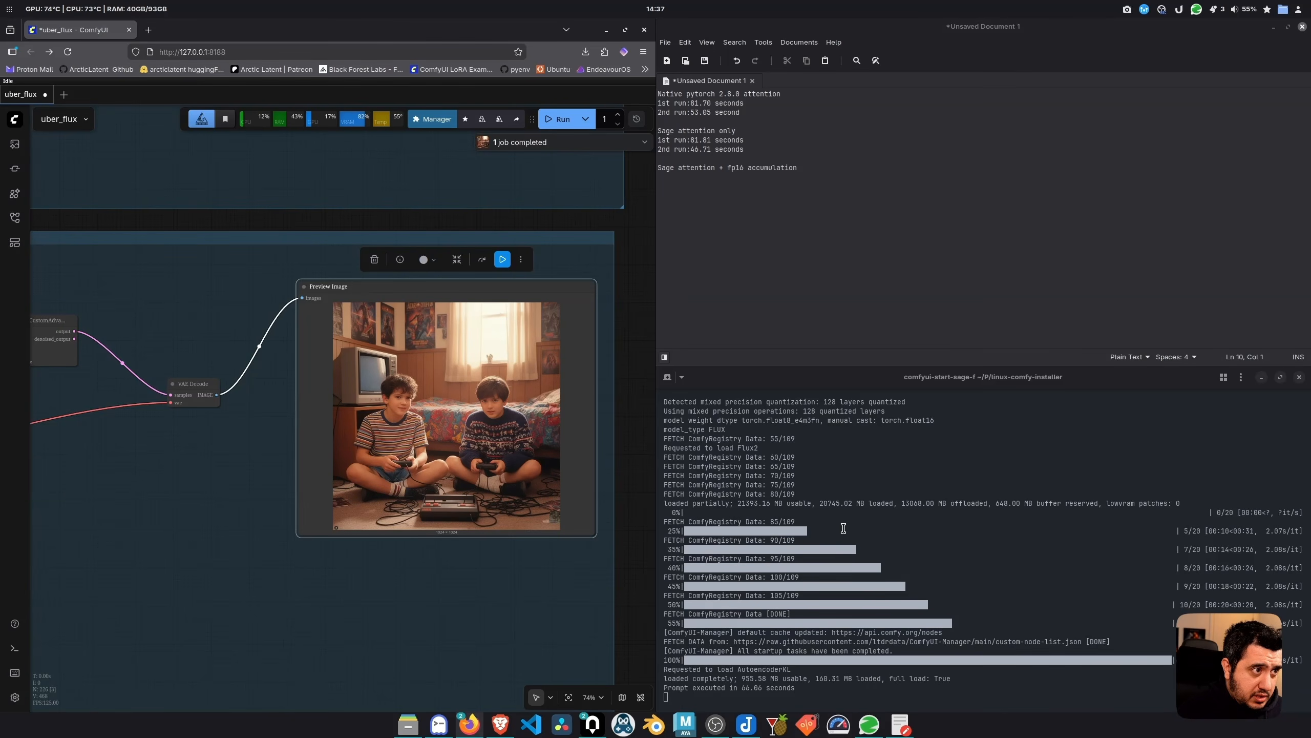
Log '1st run:66.06 seconds' and '2nd run:42.34 seconds' in the notes
{"action": "left_click", "coordinate": [696, 220]}
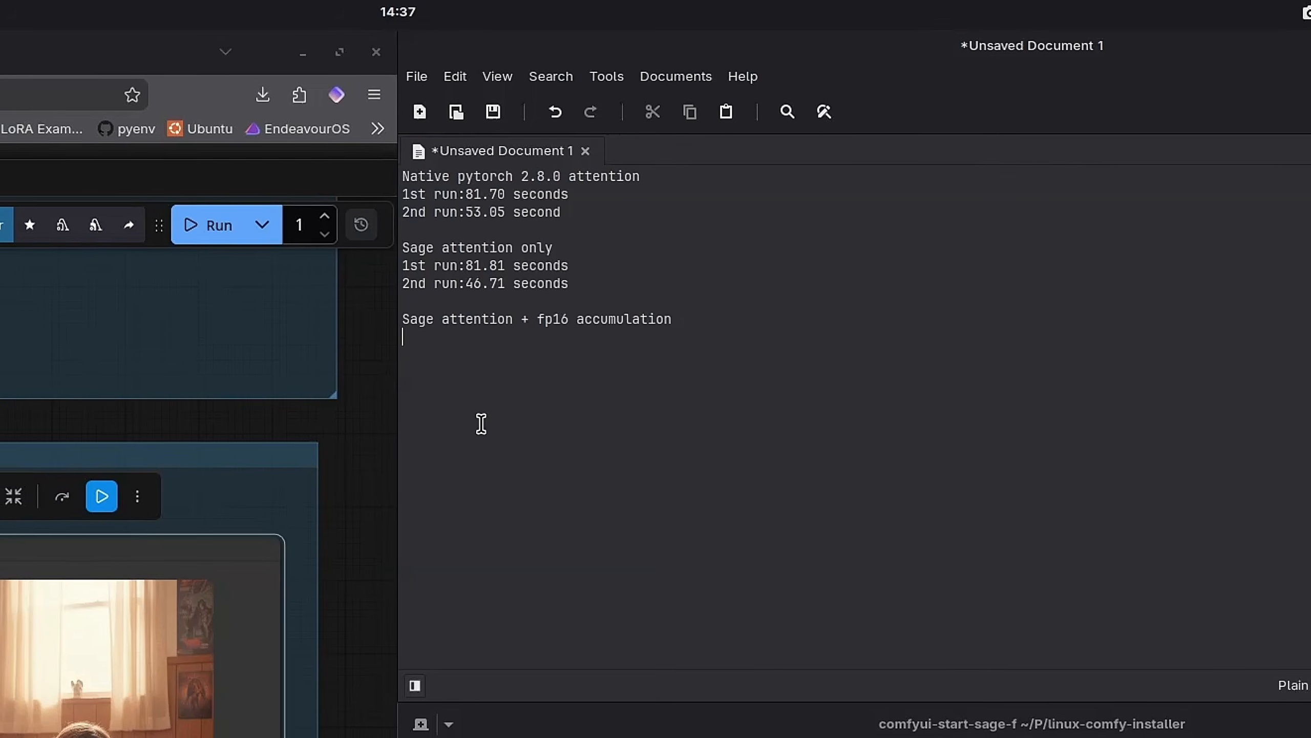
{"action": "type", "text": "1st run:66.06 seconds"}
{"action": "key", "text": "Return"}
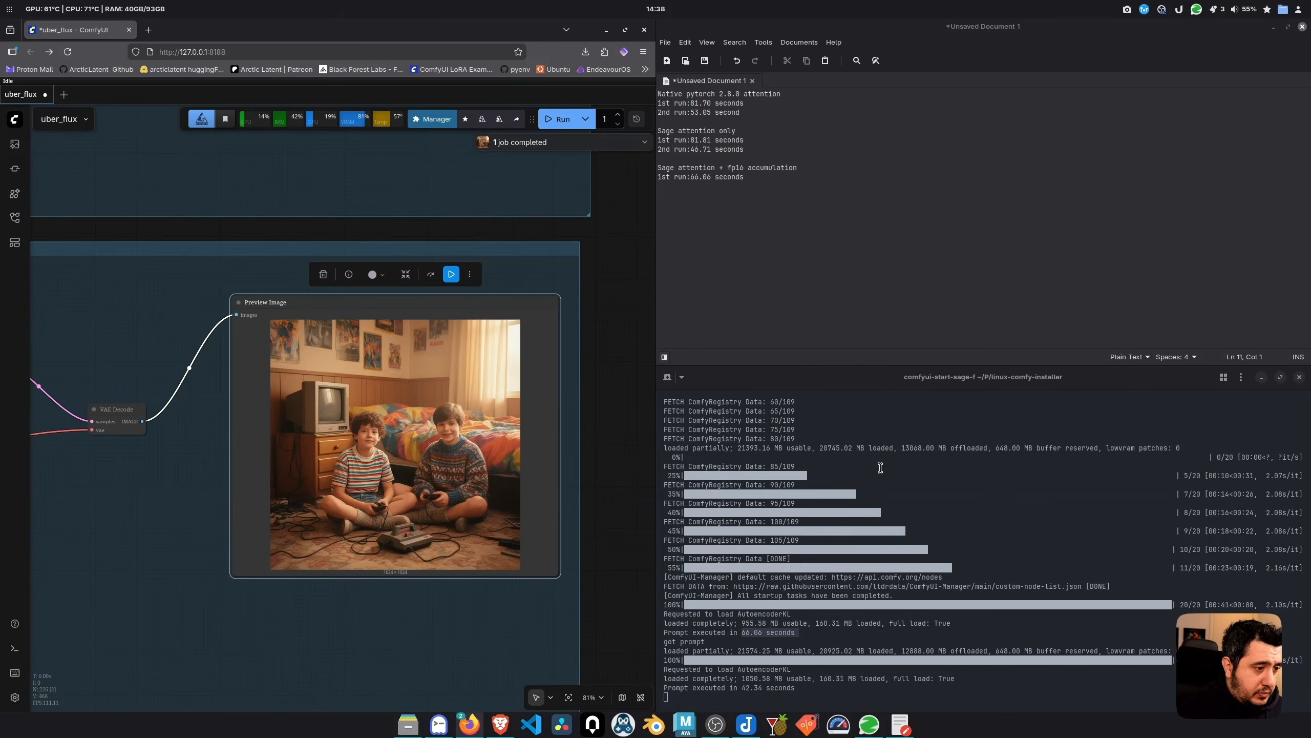
{"action": "left_click", "coordinate": [783, 191]}
{"action": "type", "text": "2n"}
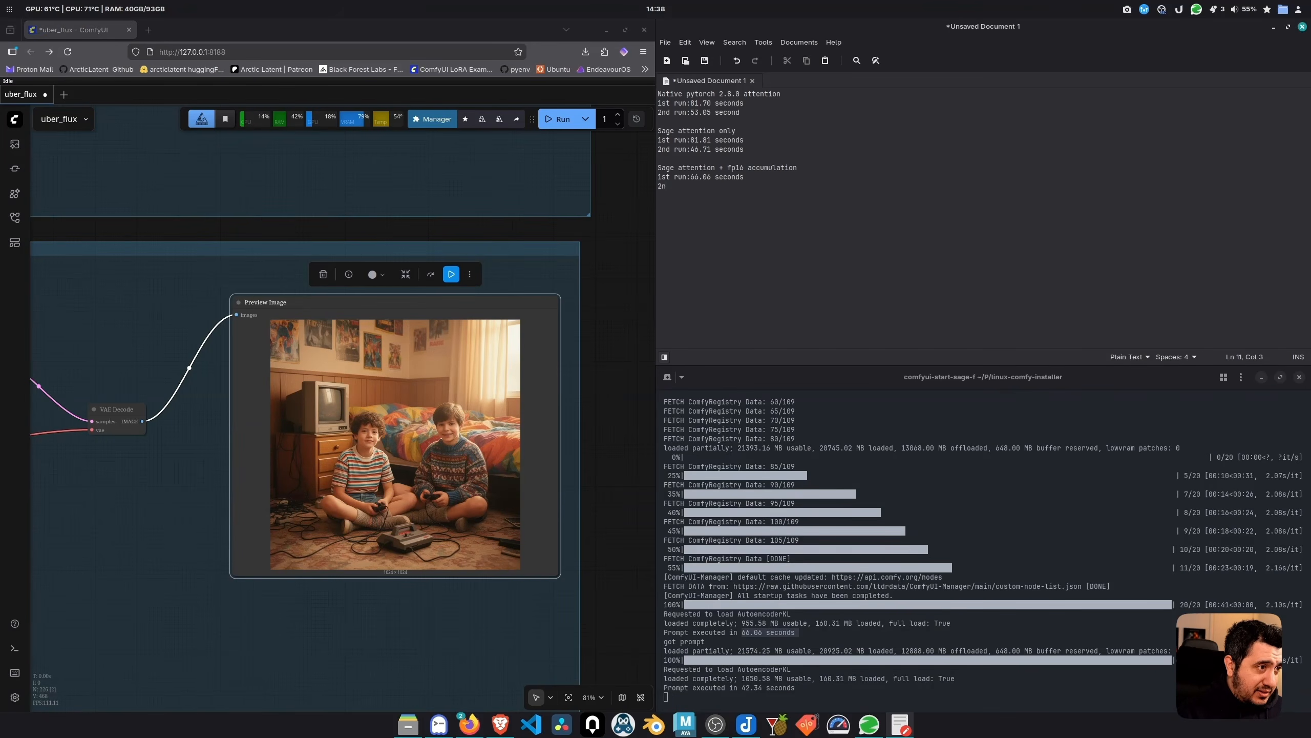
{"action": "type", "text": "d run:"}
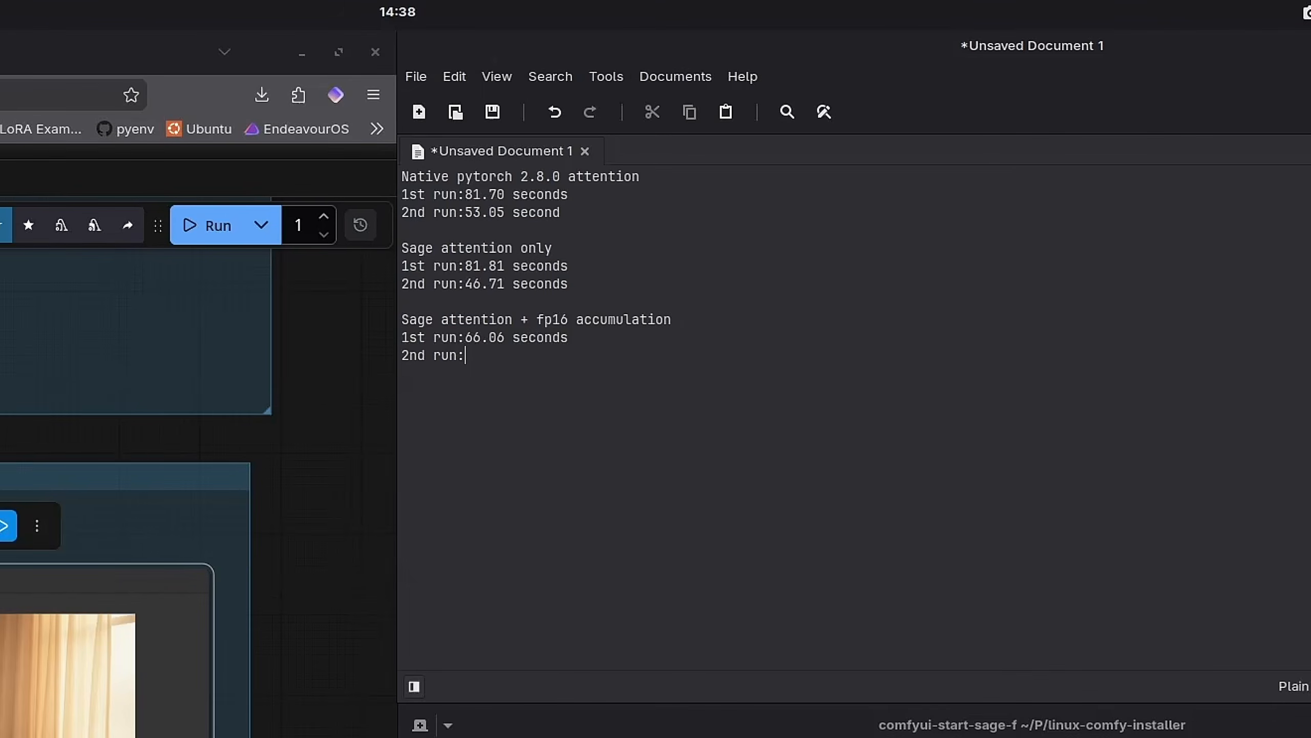
{"action": "key", "text": "alt+Tab"}
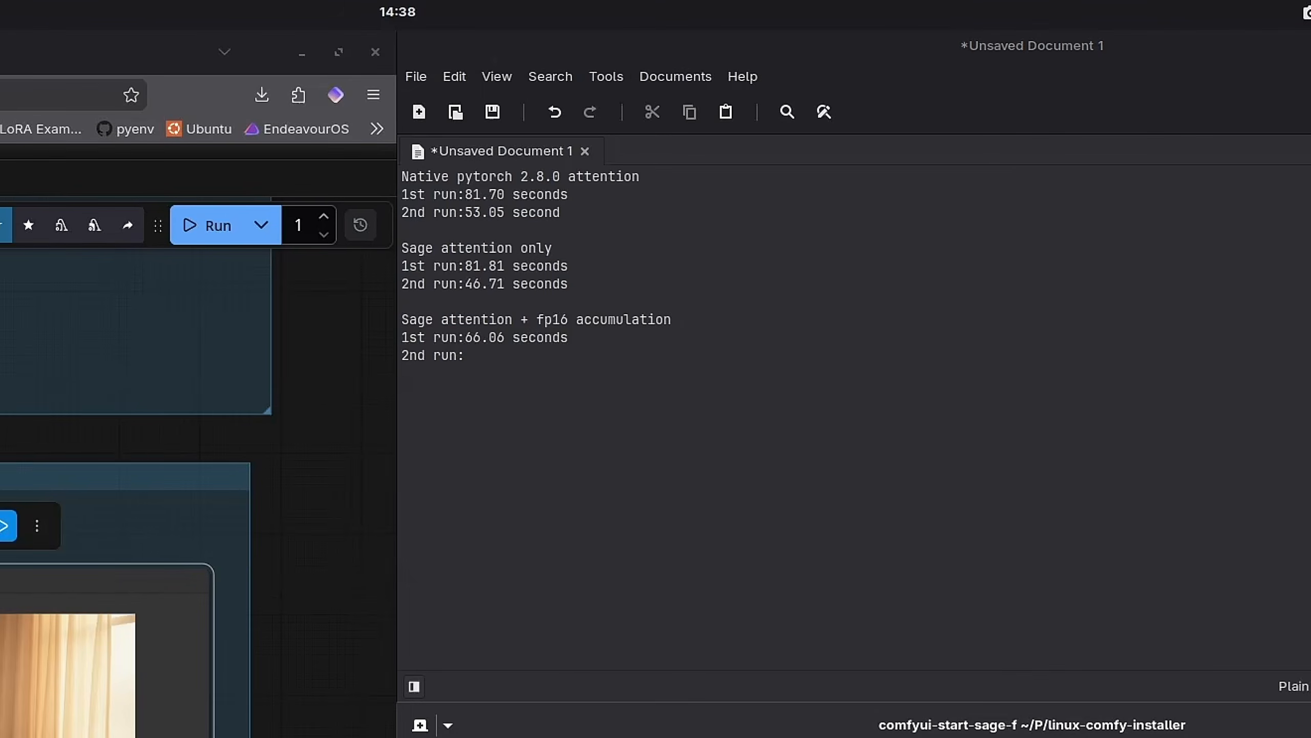
{"action": "left_click", "coordinate": [531, 365]}
{"action": "type", "text": "42.34 seconds"}
{"action": "left_click", "coordinate": [472, 356]}
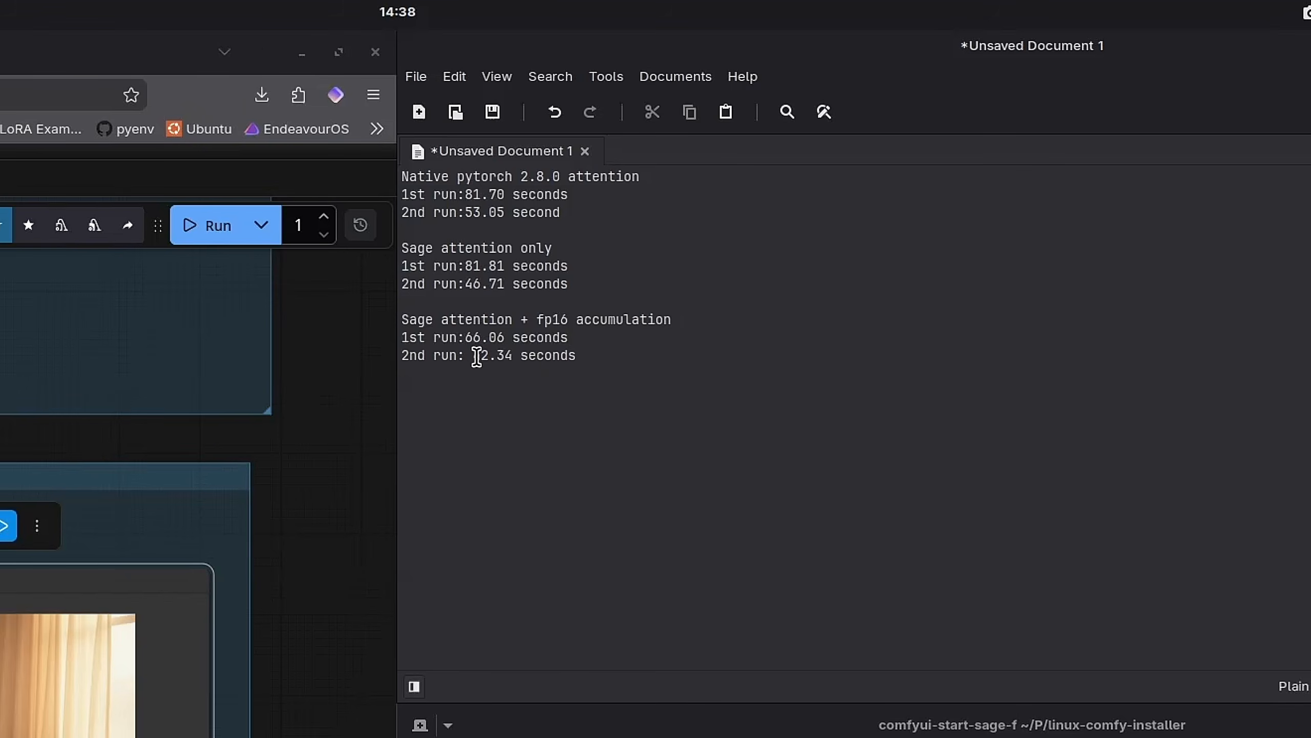
{"action": "key", "text": "BackSpace"}
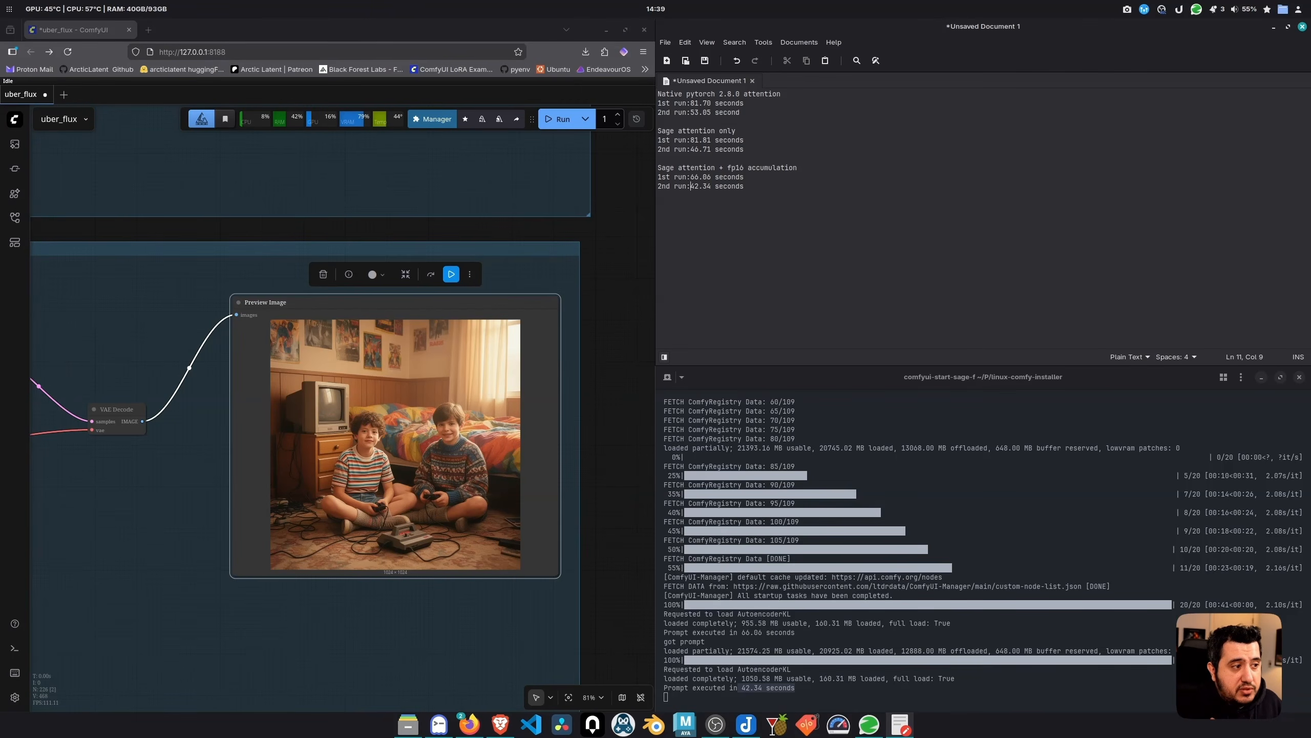
{"action": "scroll", "coordinate": [456, 437], "scroll_direction": "up", "scroll_amount": 5}
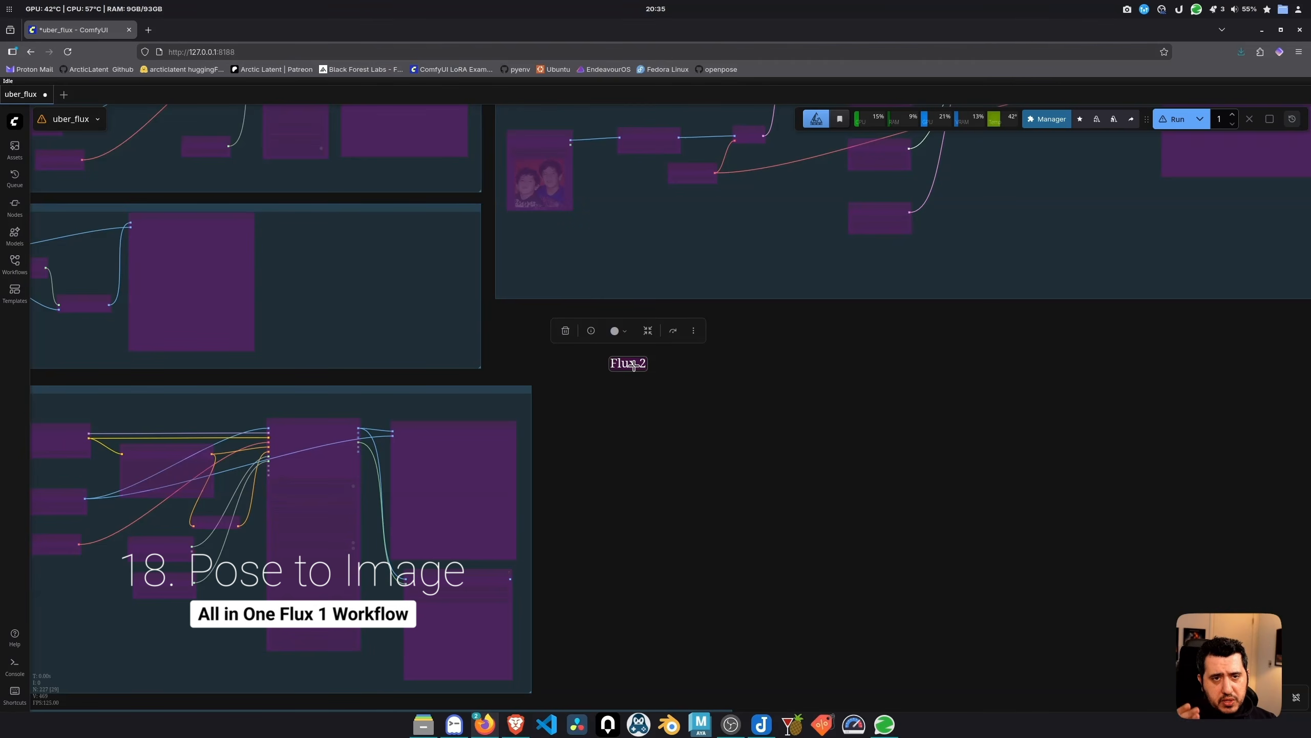
Rename the Flux 2 label's title to 'Pose to Image'
{"action": "double_click", "coordinate": [616, 363]}
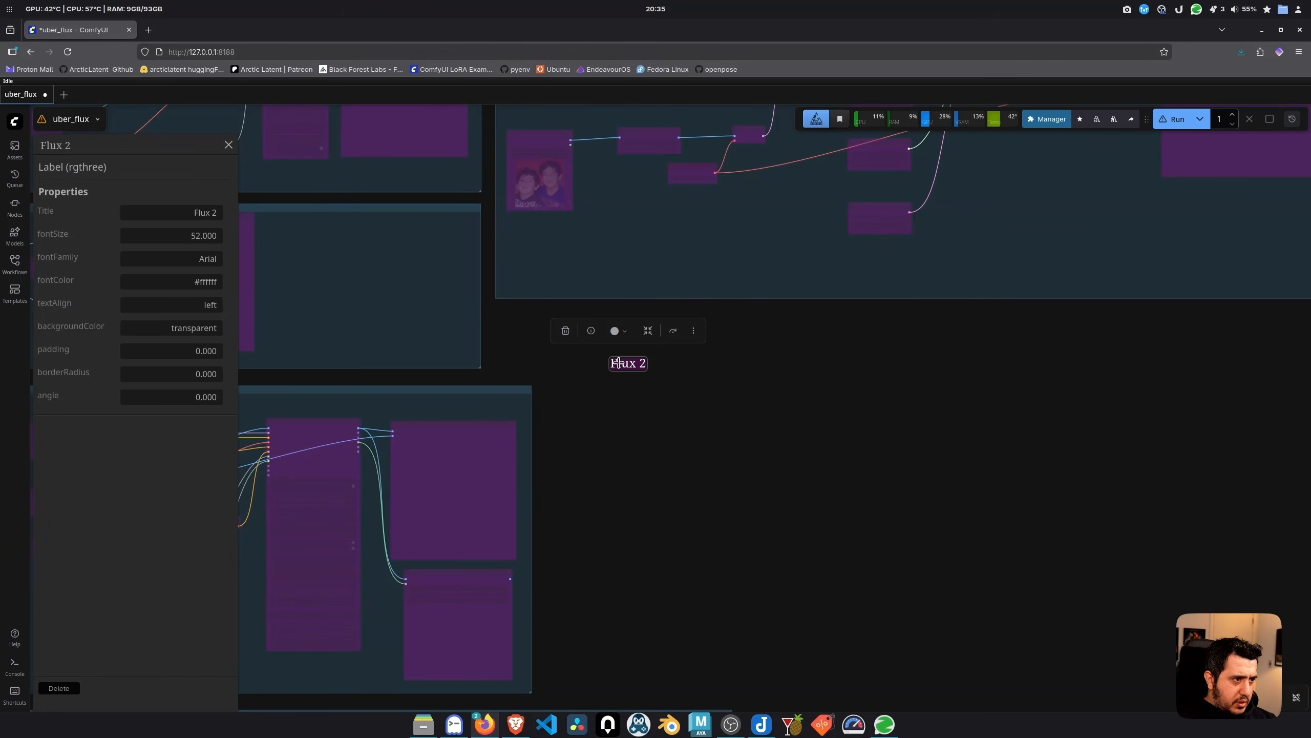
{"action": "left_click", "coordinate": [207, 212]}
{"action": "type", "text": "Pose"}
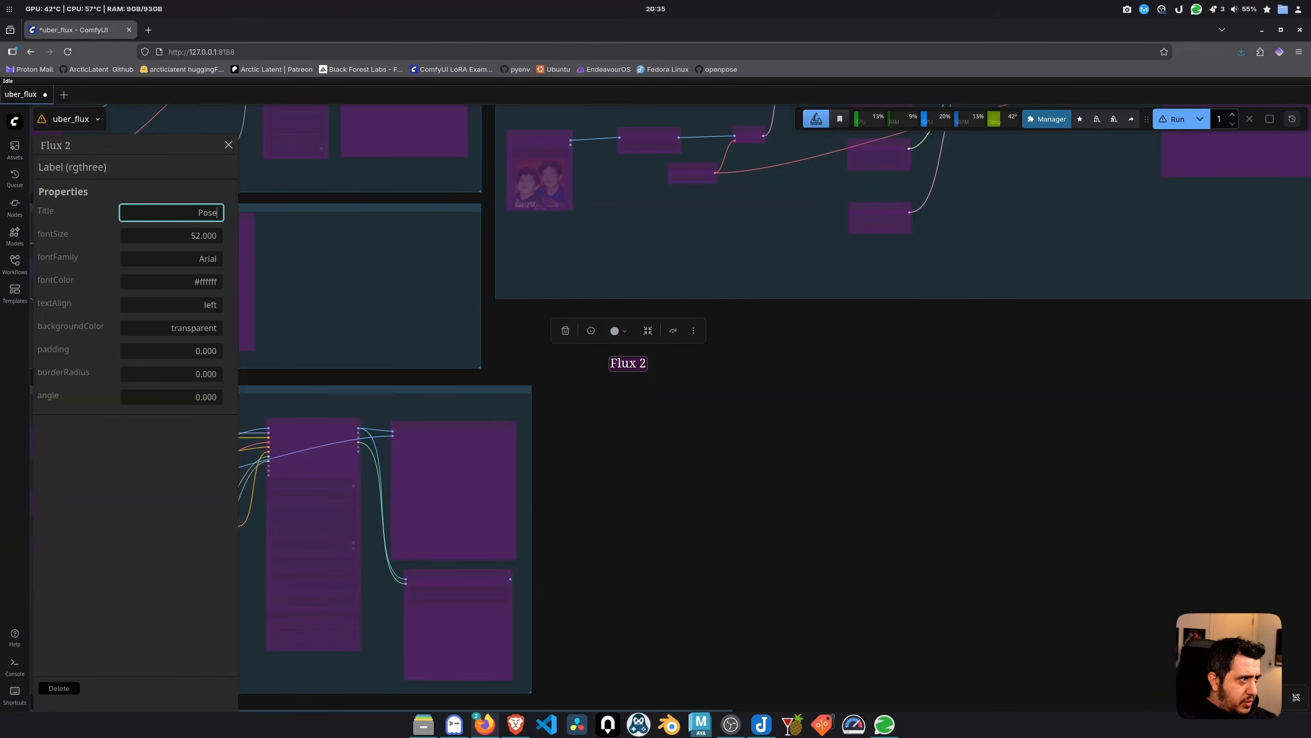
{"action": "type", "text": " to Image"}
{"action": "key", "text": "Return"}
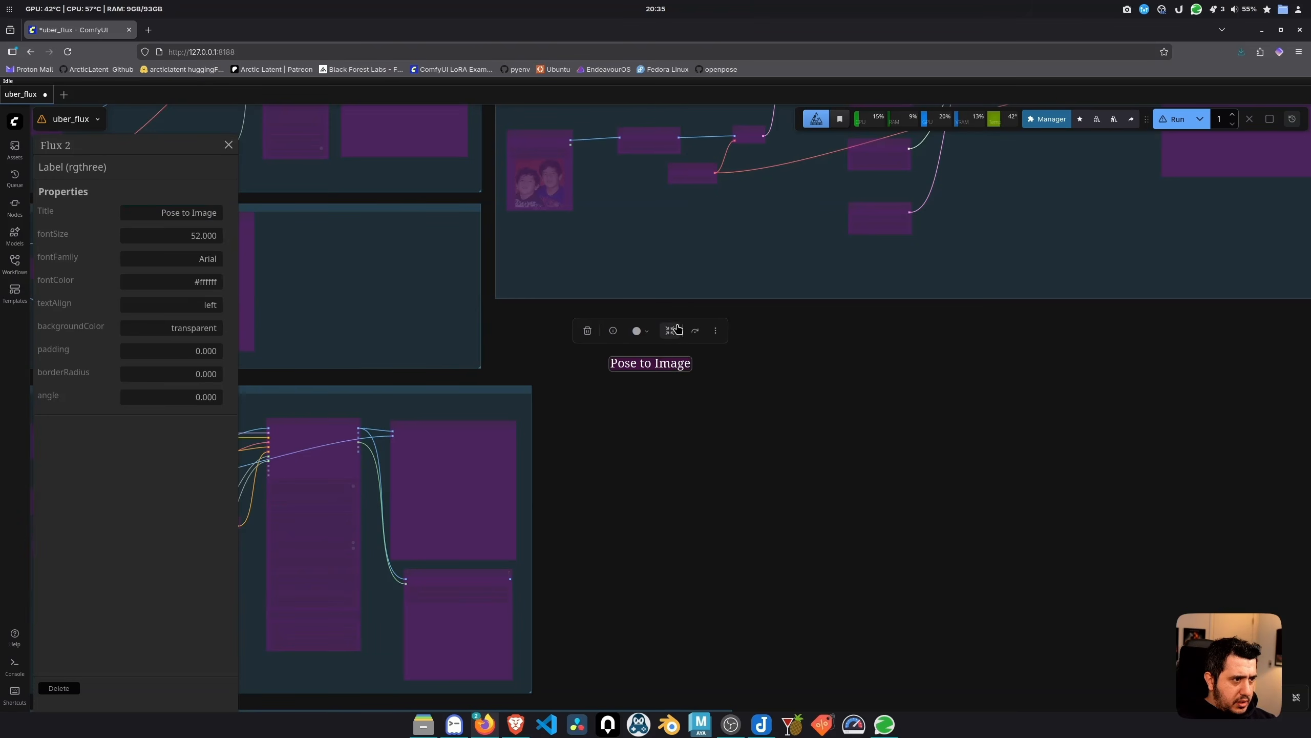
{"action": "left_click", "coordinate": [227, 145]}
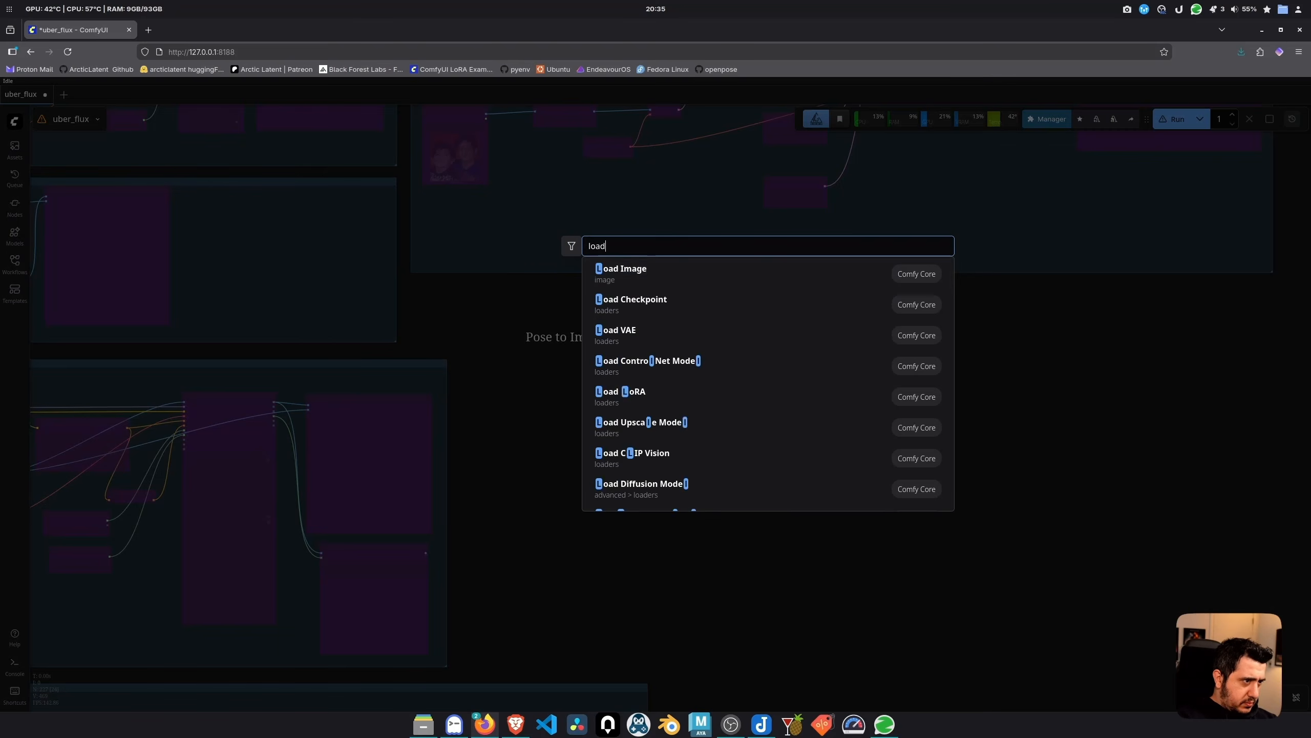
Add a Load Image node wired into Flux Smart Resize (Arctic Latent)
{"action": "left_click", "coordinate": [656, 275]}
{"action": "scroll", "coordinate": [665, 418], "scroll_direction": "up", "scroll_amount": 2}
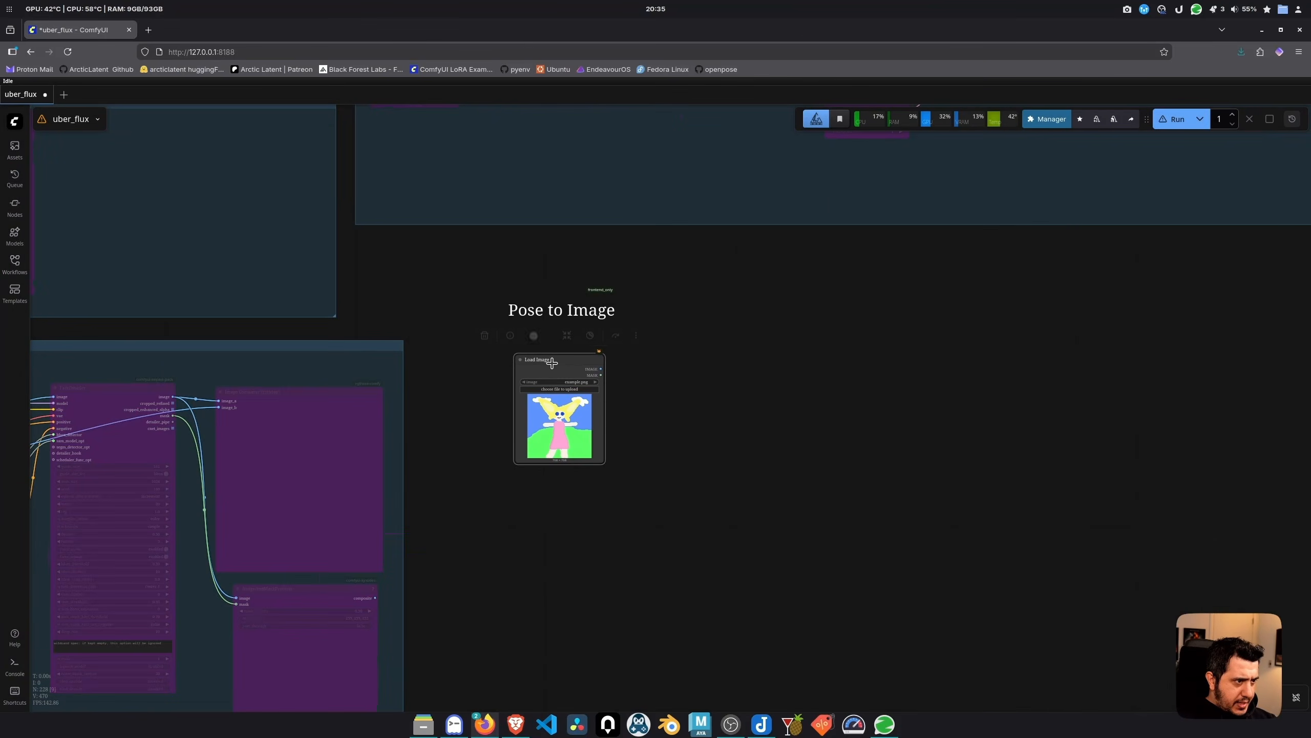
{"action": "double_click", "coordinate": [725, 404]}
{"action": "type", "text": "smart"}
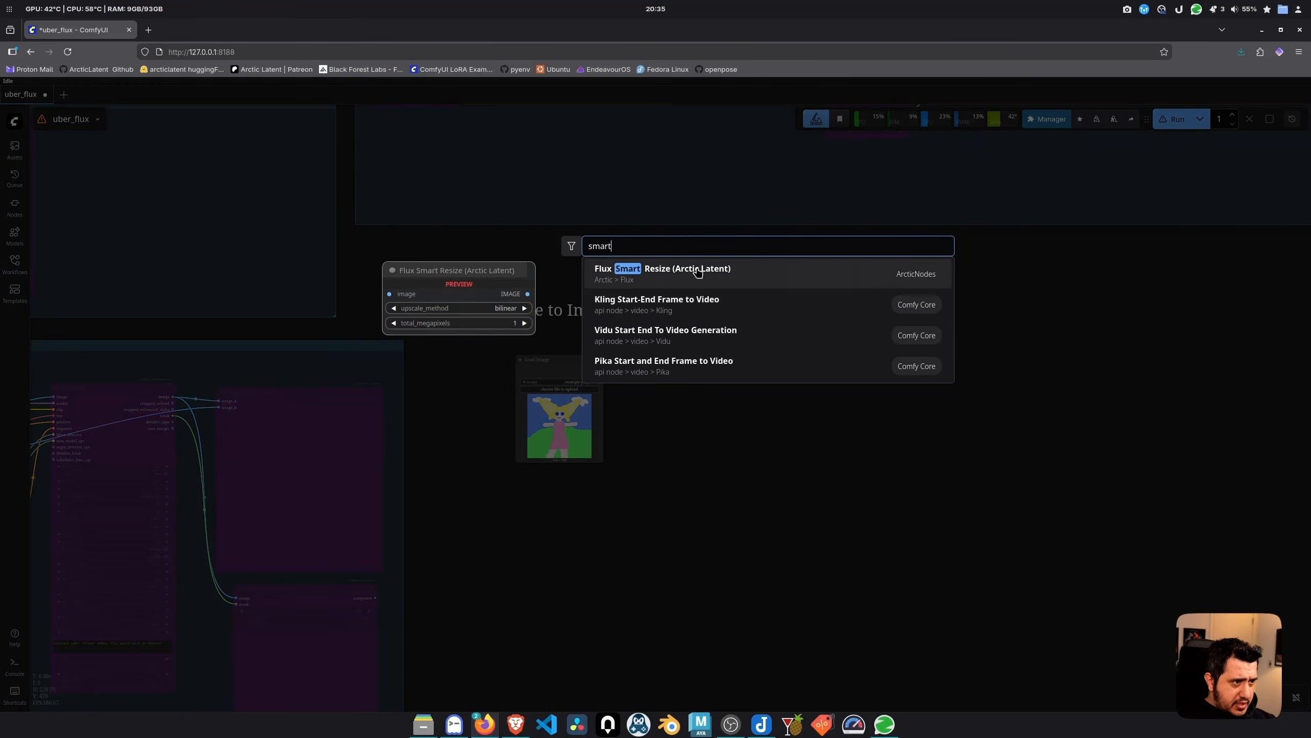
{"action": "key", "text": "Return"}
{"action": "left_click_drag", "start_coordinate": [702, 425], "coordinate": [700, 425]}
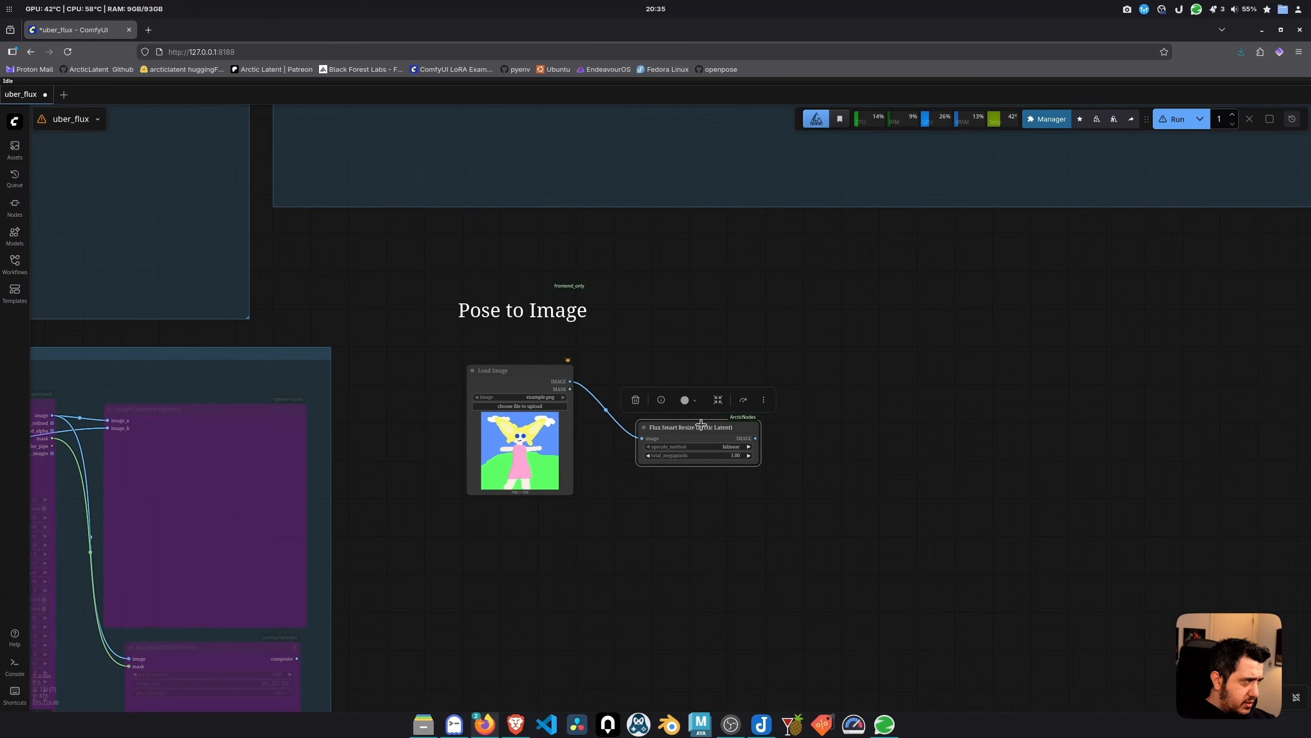
{"action": "double_click", "coordinate": [764, 478]}
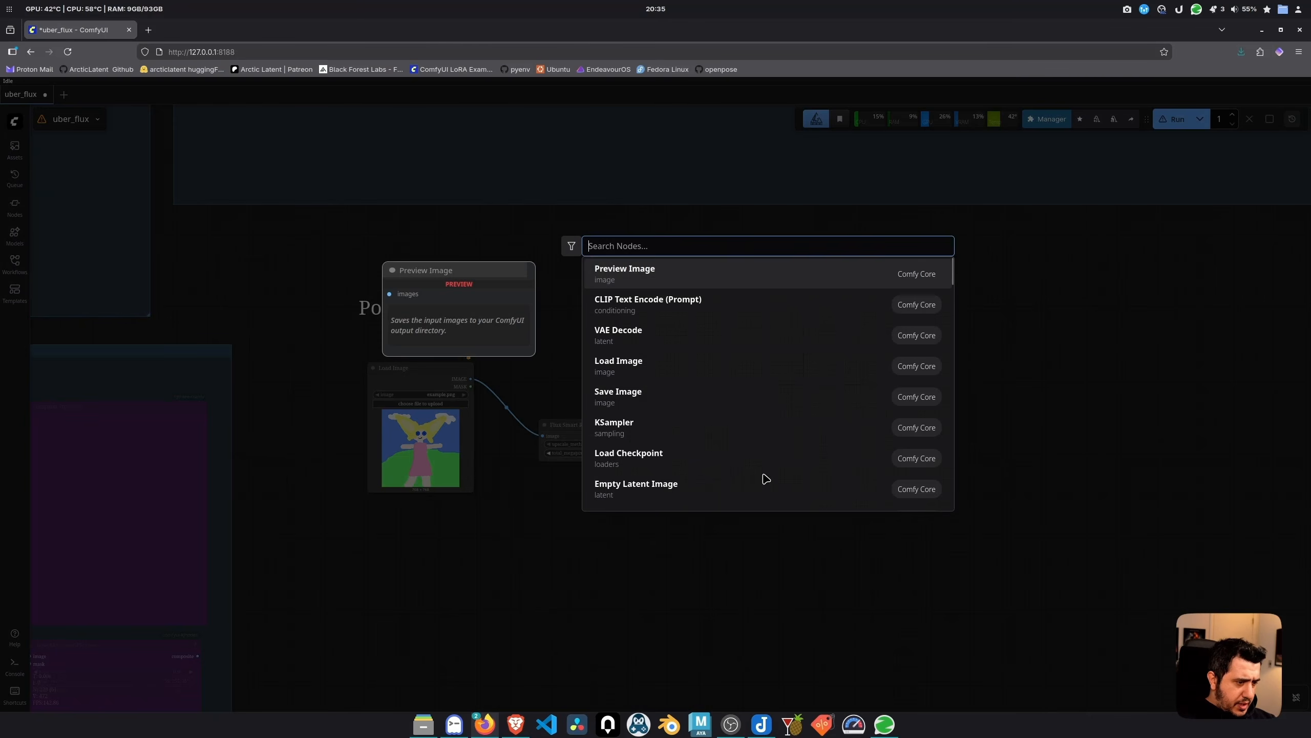
{"action": "type", "text": "pose ext"}
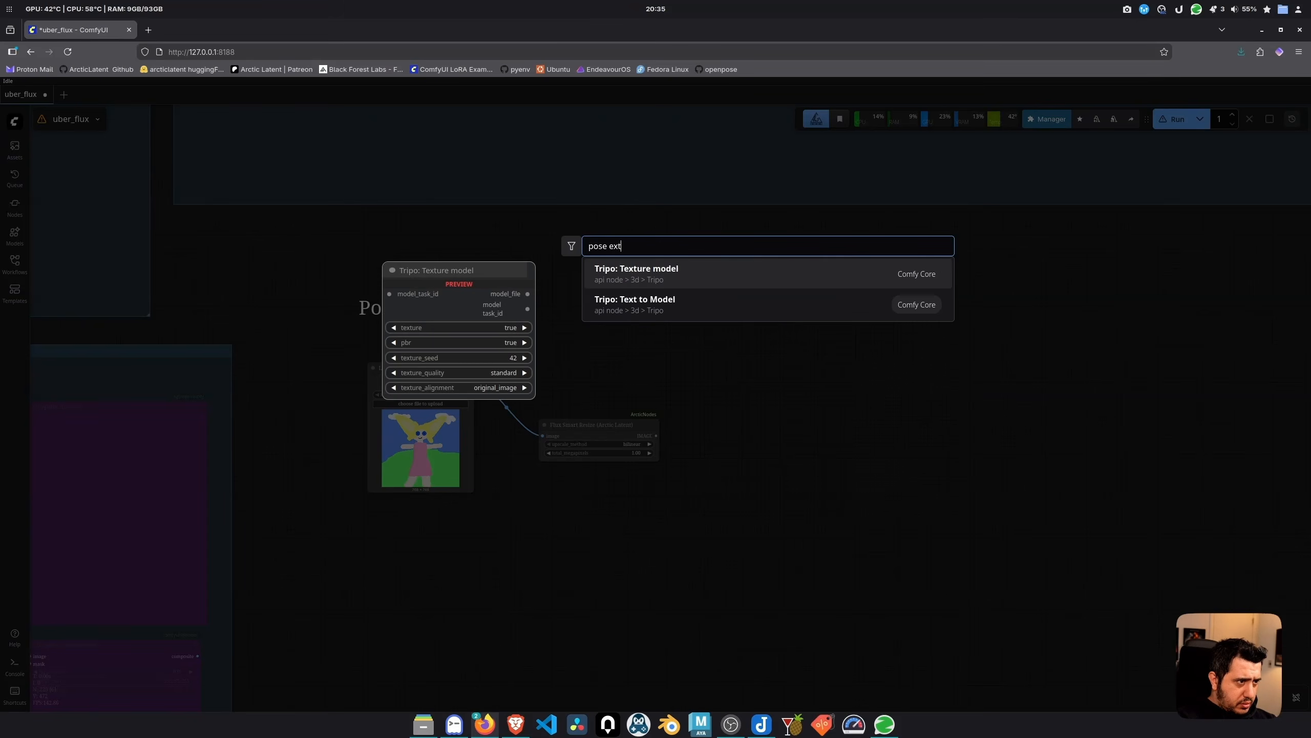
Add a DWPose Estimator after Flux Smart Resize and line the nodes up
{"action": "key", "text": "ctrl+a"}
{"action": "type", "text": "dw"}
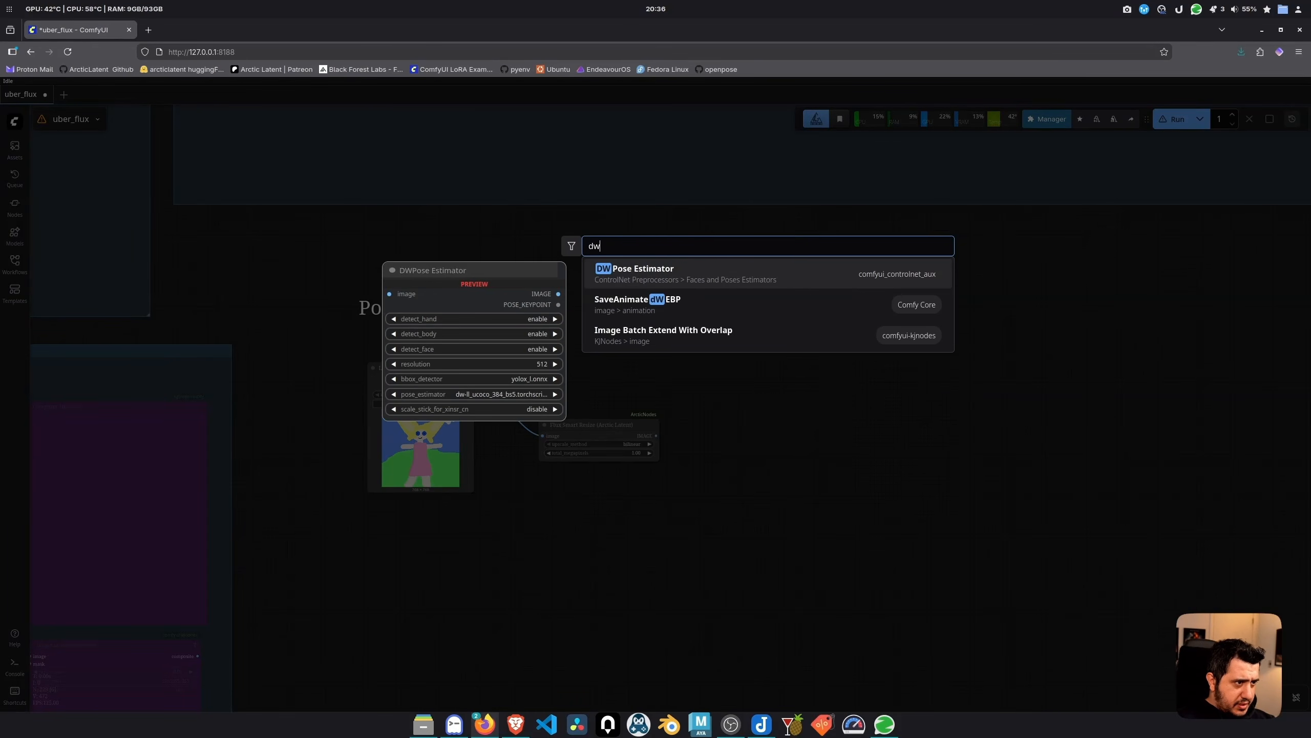
{"action": "key", "text": "Return"}
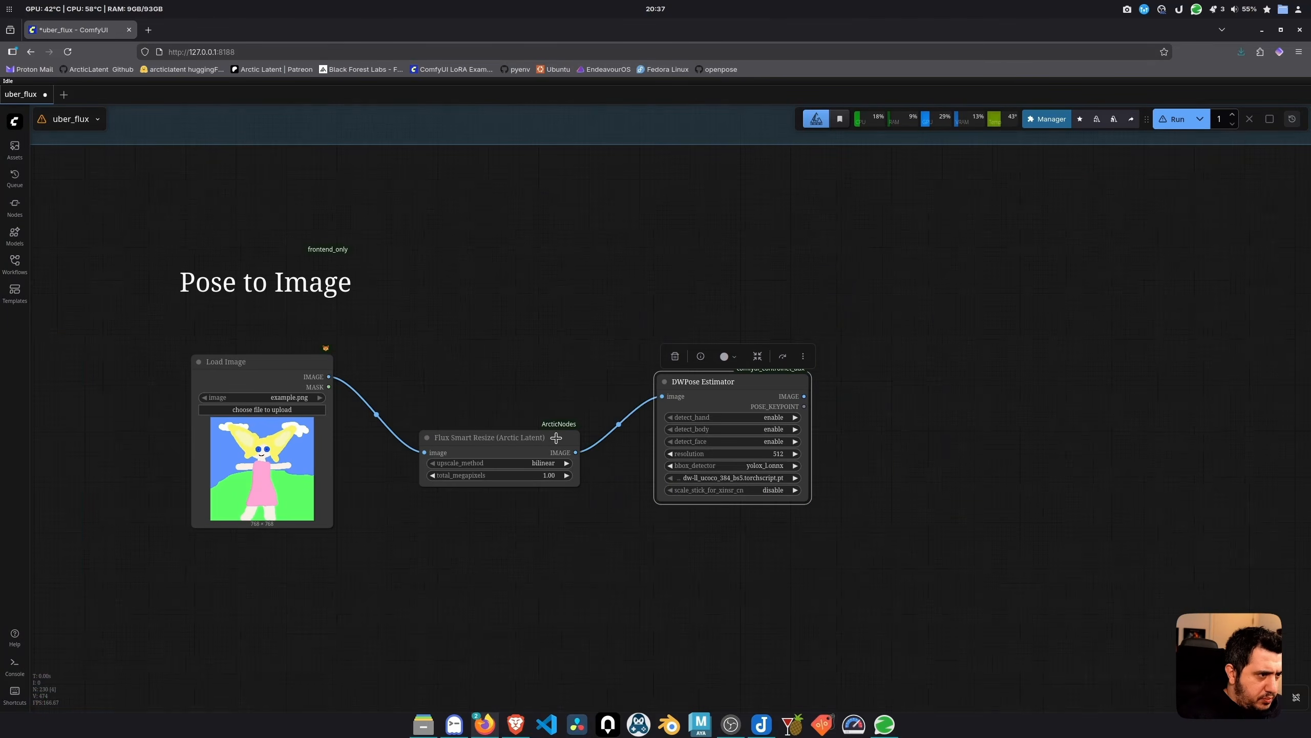
{"action": "left_click_drag", "start_coordinate": [526, 440], "coordinate": [524, 419]}
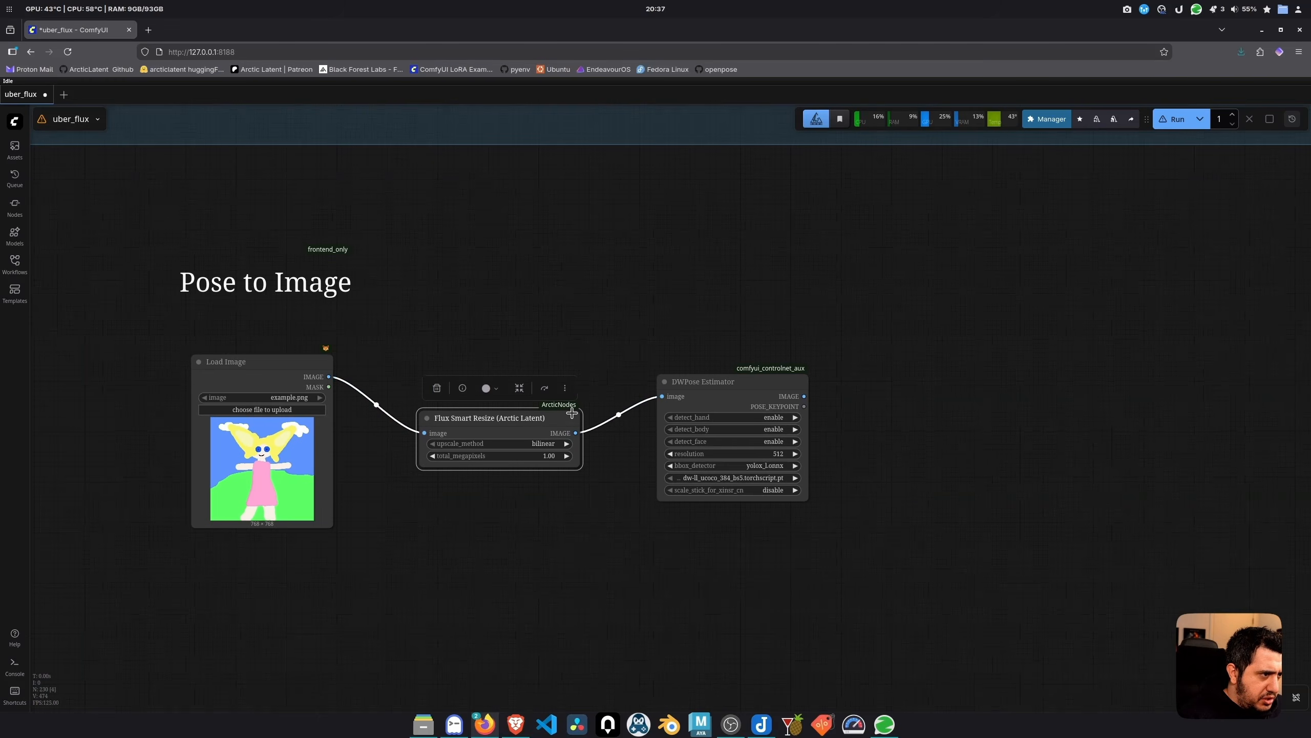
{"action": "left_click_drag", "start_coordinate": [706, 389], "coordinate": [679, 395]}
Attach an enlarged Preview Image to DWPose's output and paste the ballerina photo into Load Image
{"action": "left_click_drag", "start_coordinate": [779, 404], "coordinate": [1061, 452]}
{"action": "left_click", "coordinate": [651, 283]}
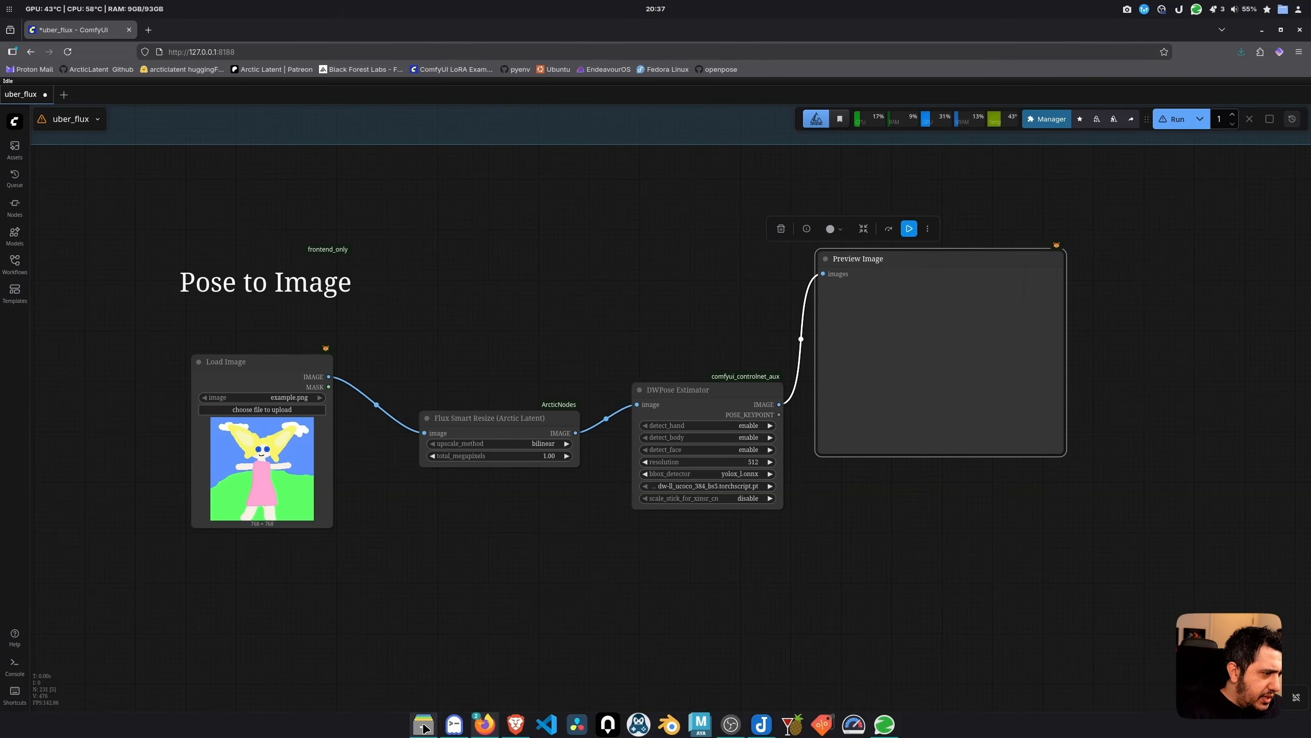
{"action": "left_click", "coordinate": [281, 575]}
{"action": "left_click", "coordinate": [288, 483]}
{"action": "key", "text": "ctrl+v"}
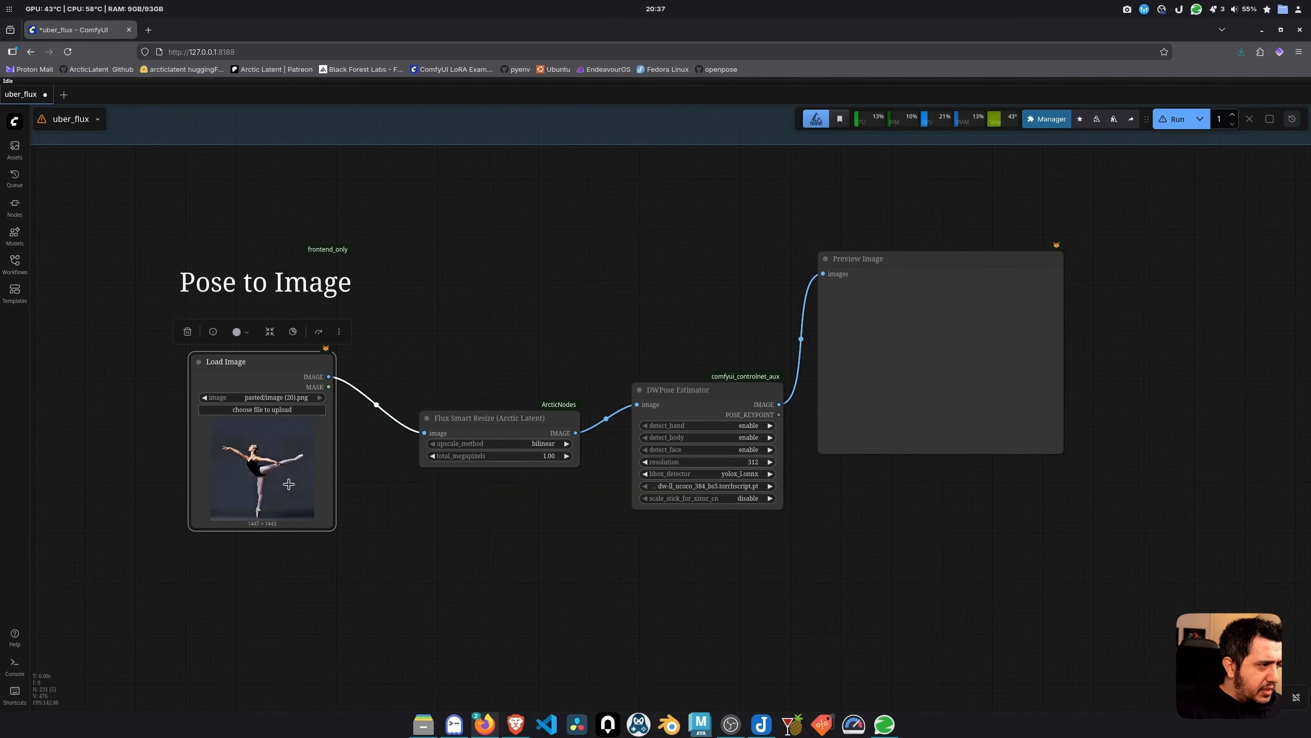
{"action": "left_click", "coordinate": [986, 272]}
{"action": "scroll", "coordinate": [733, 430], "scroll_direction": "up", "scroll_amount": 3}
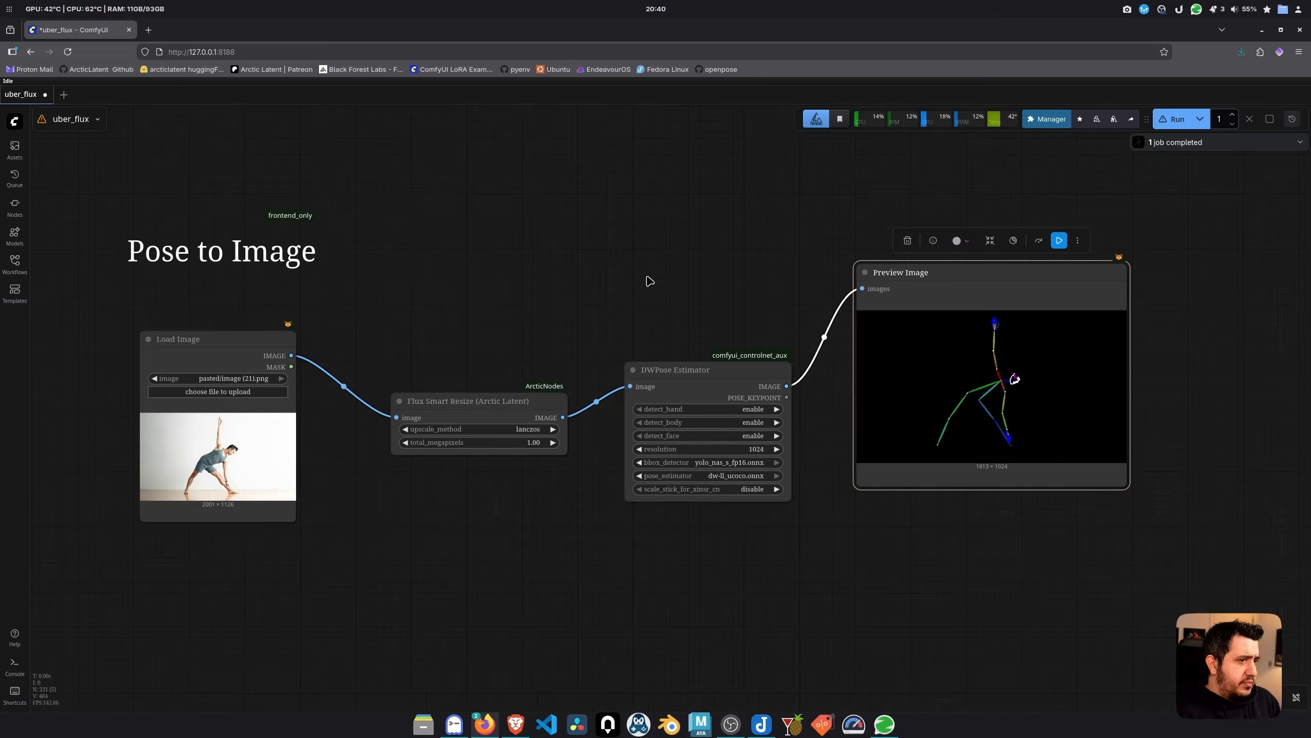
{"action": "scroll", "coordinate": [647, 281], "scroll_direction": "up", "scroll_amount": 1}
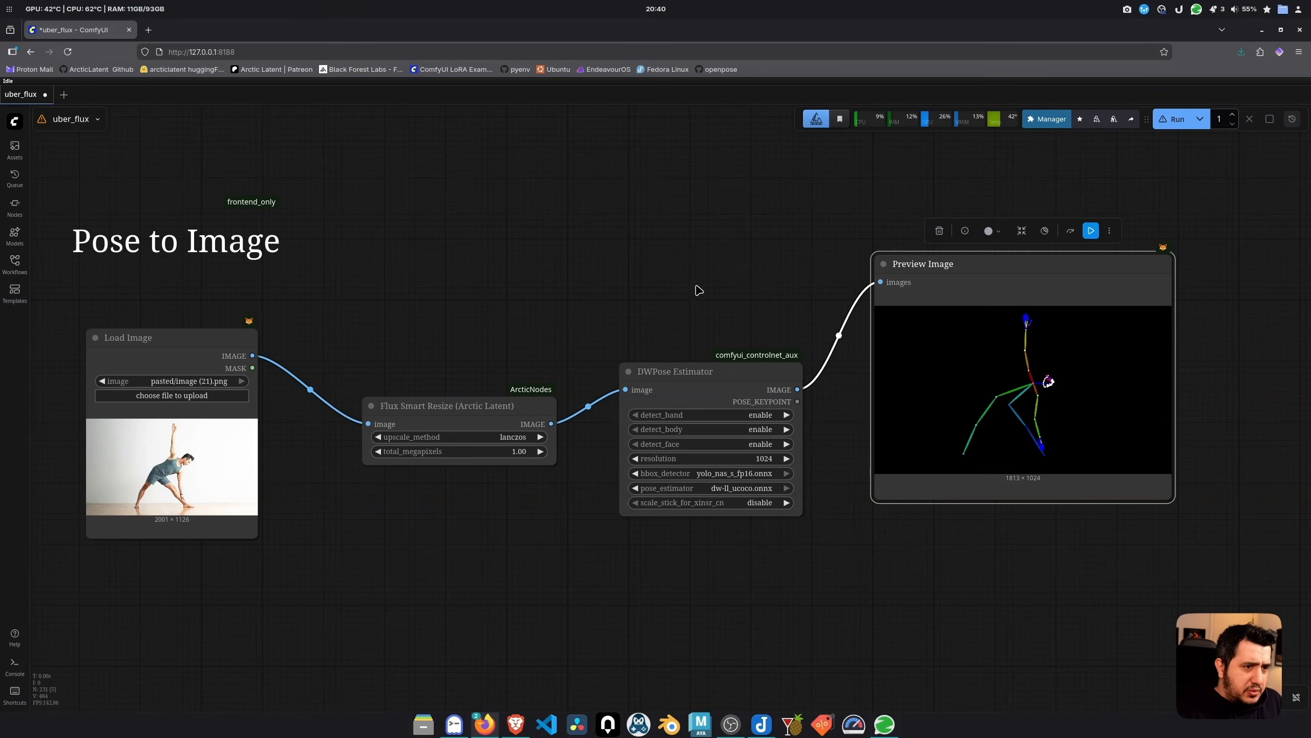
{"action": "left_click_drag", "start_coordinate": [690, 257], "coordinate": [810, 219]}
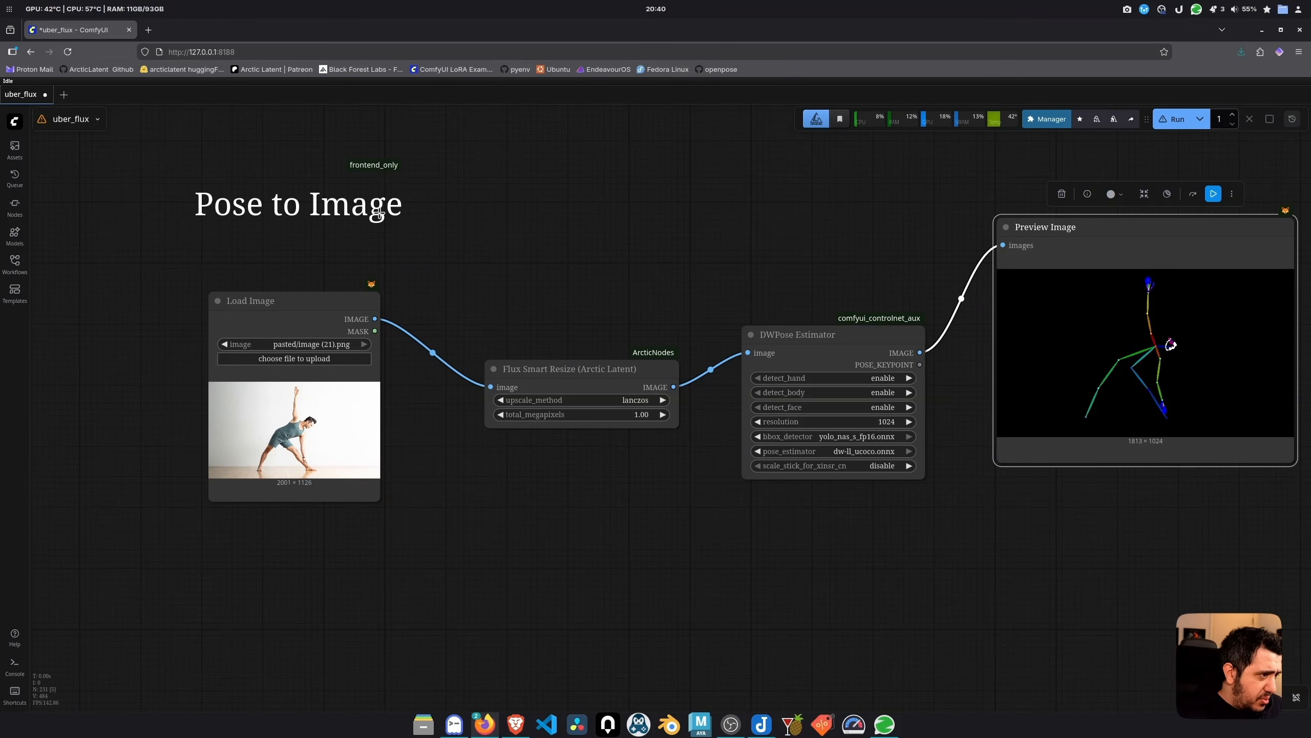
{"action": "scroll", "coordinate": [532, 237], "scroll_direction": "down", "scroll_amount": 3}
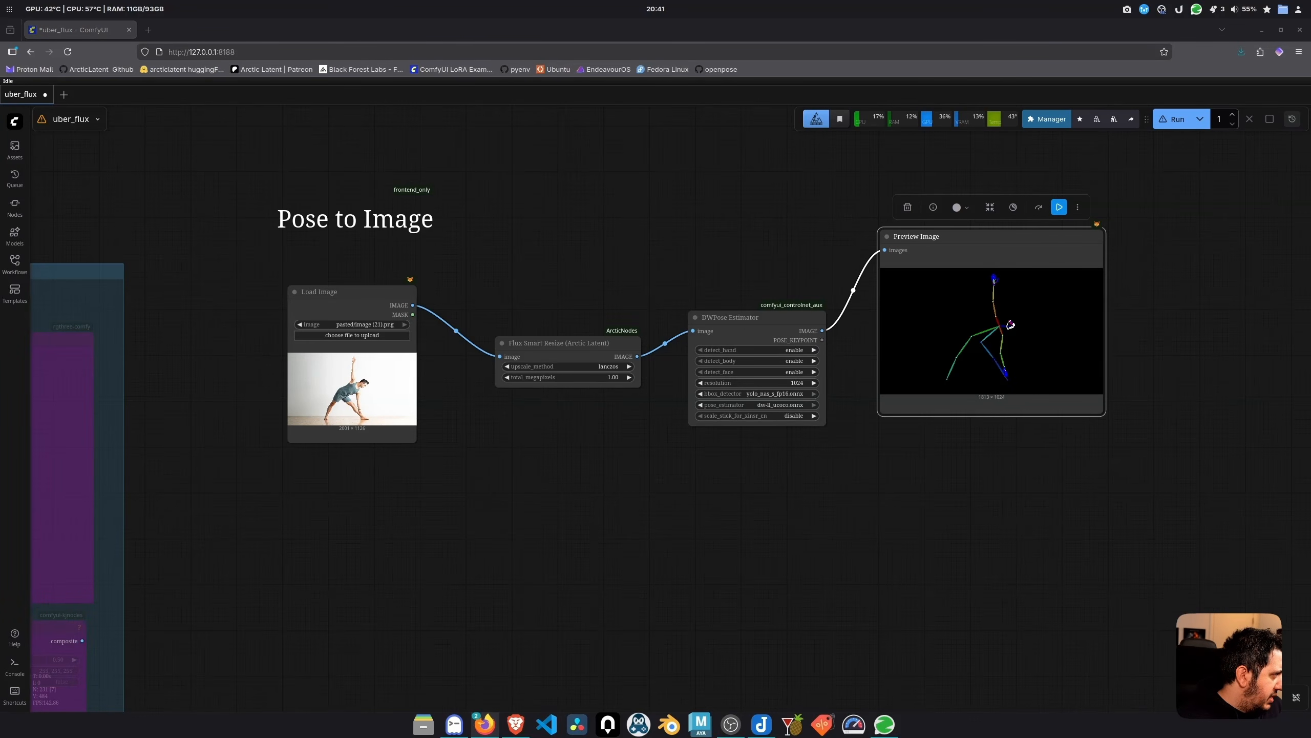
{"action": "left_click_drag", "start_coordinate": [764, 521], "coordinate": [568, 477]}
Add an Apply ControlNet node and a GetNode pointing at BASE_MODEL
{"action": "double_click", "coordinate": [759, 513]}
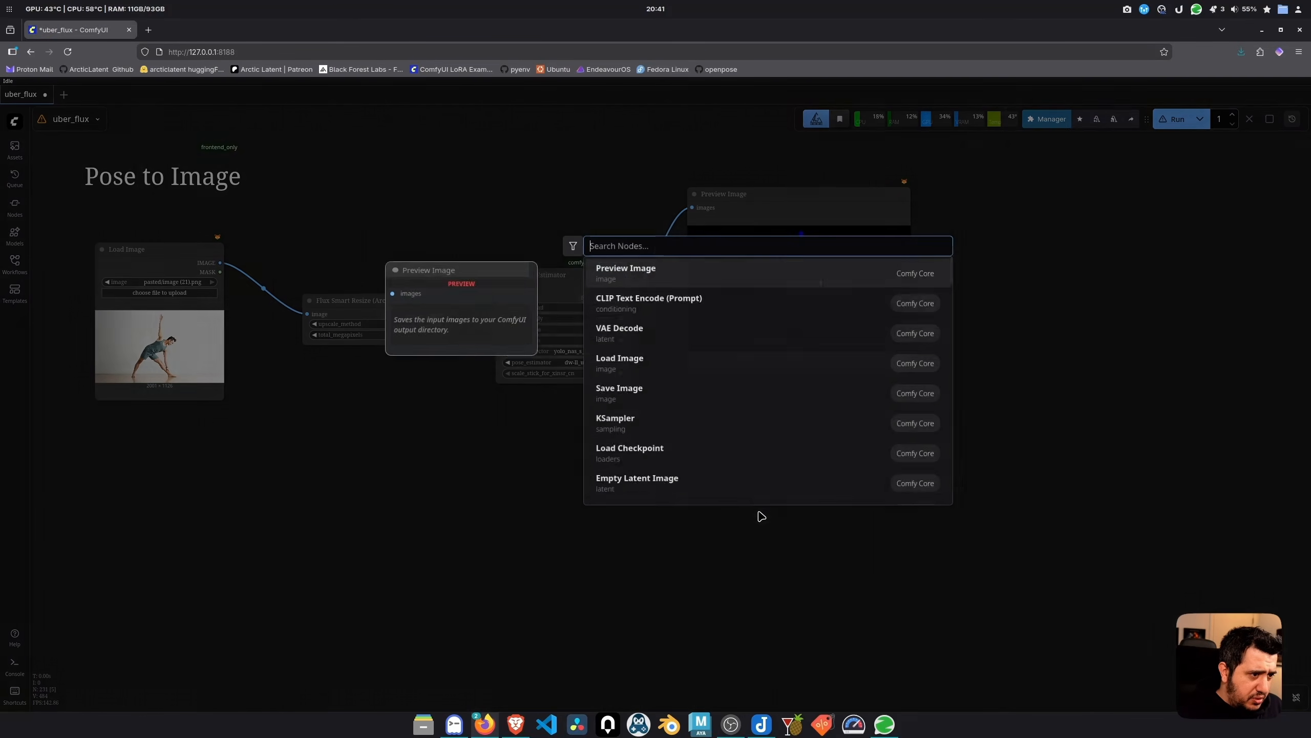
{"action": "type", "text": "apply"}
{"action": "left_click", "coordinate": [670, 277]}
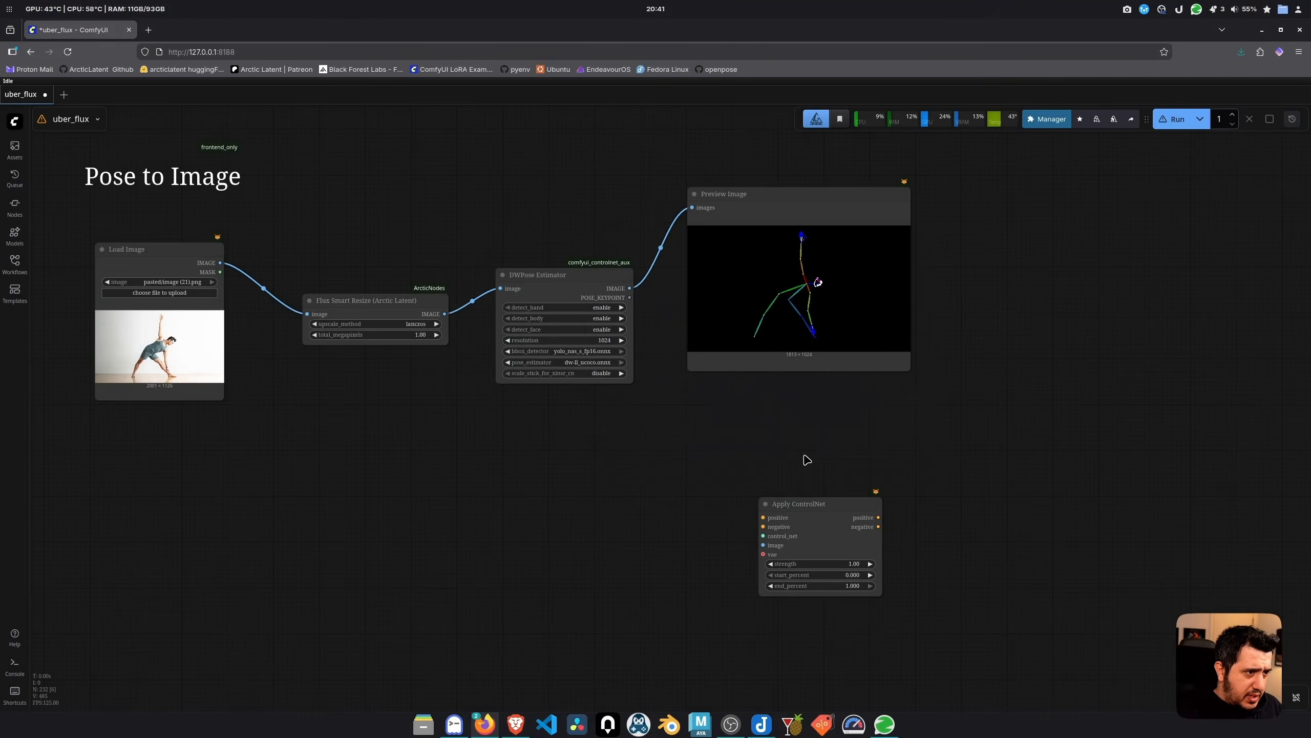
{"action": "type", "text": "getnode"}
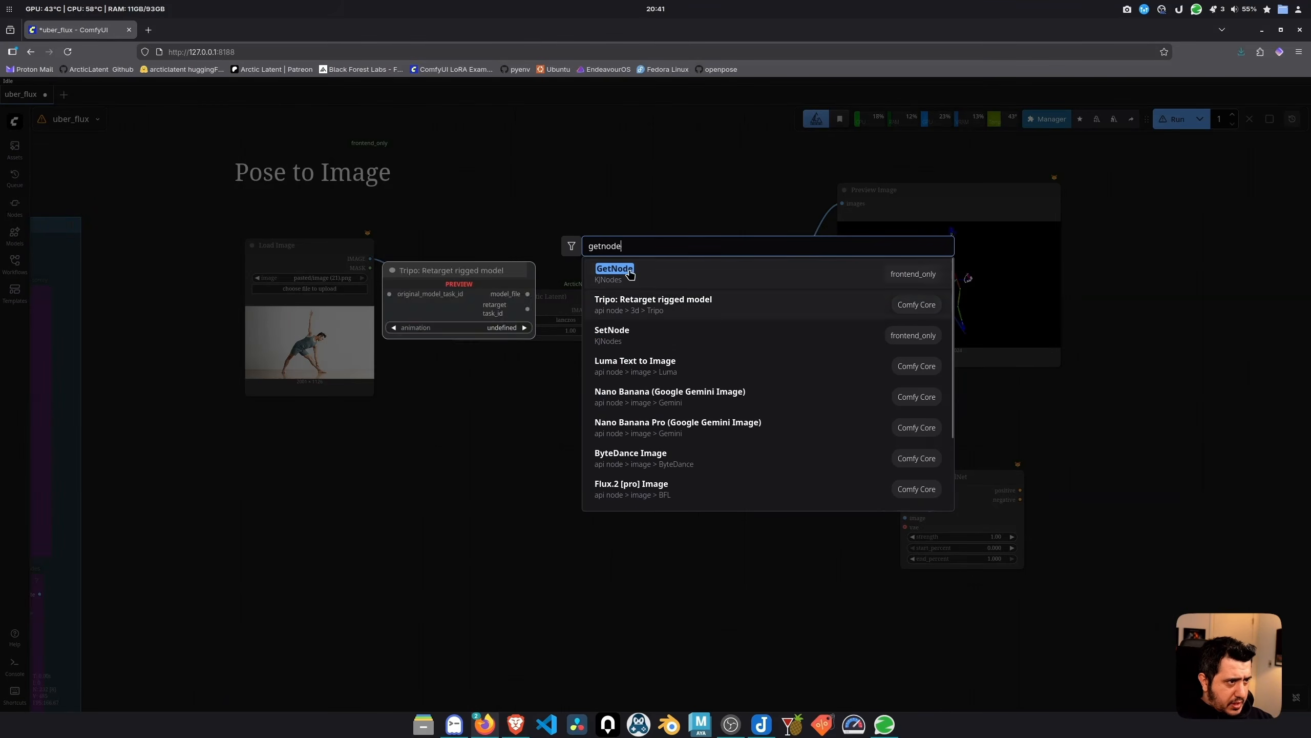
{"action": "left_click", "coordinate": [634, 272]}
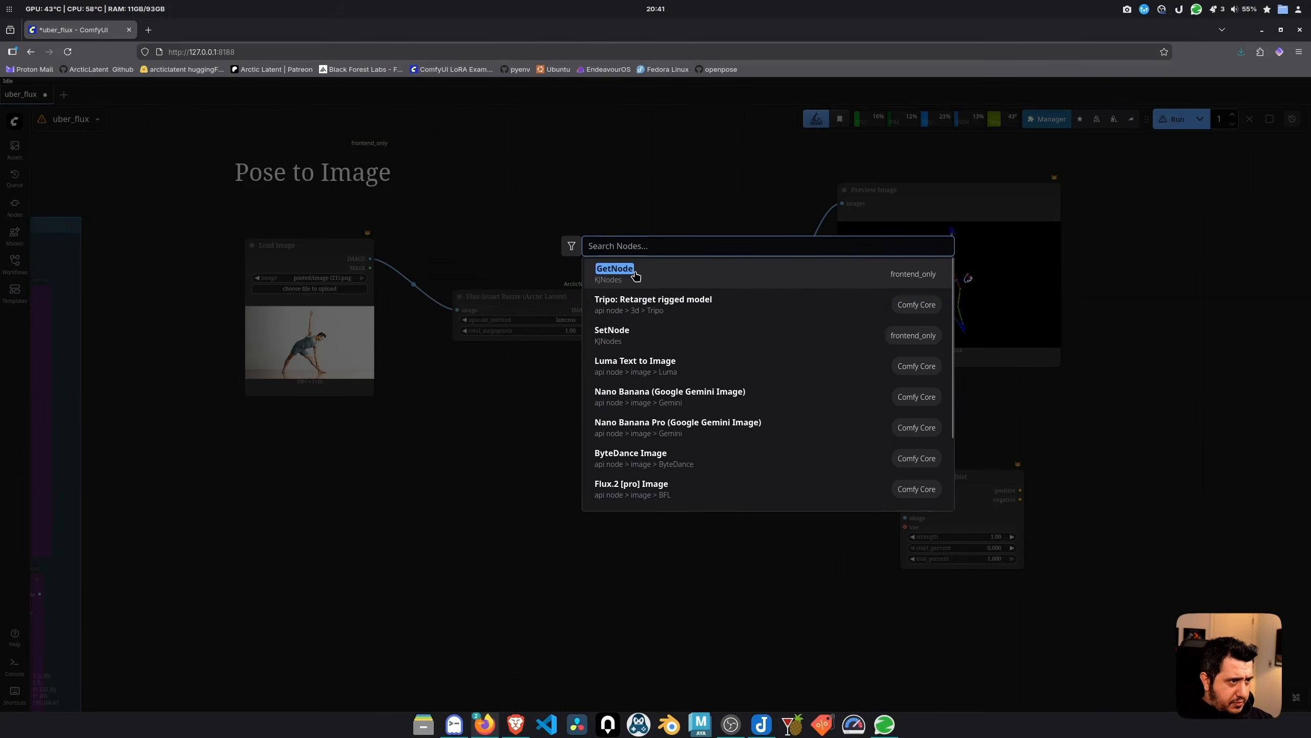
{"action": "left_click_drag", "start_coordinate": [462, 465], "coordinate": [406, 474]}
{"action": "left_click", "coordinate": [416, 500]}
{"action": "type", "text": "getn"}
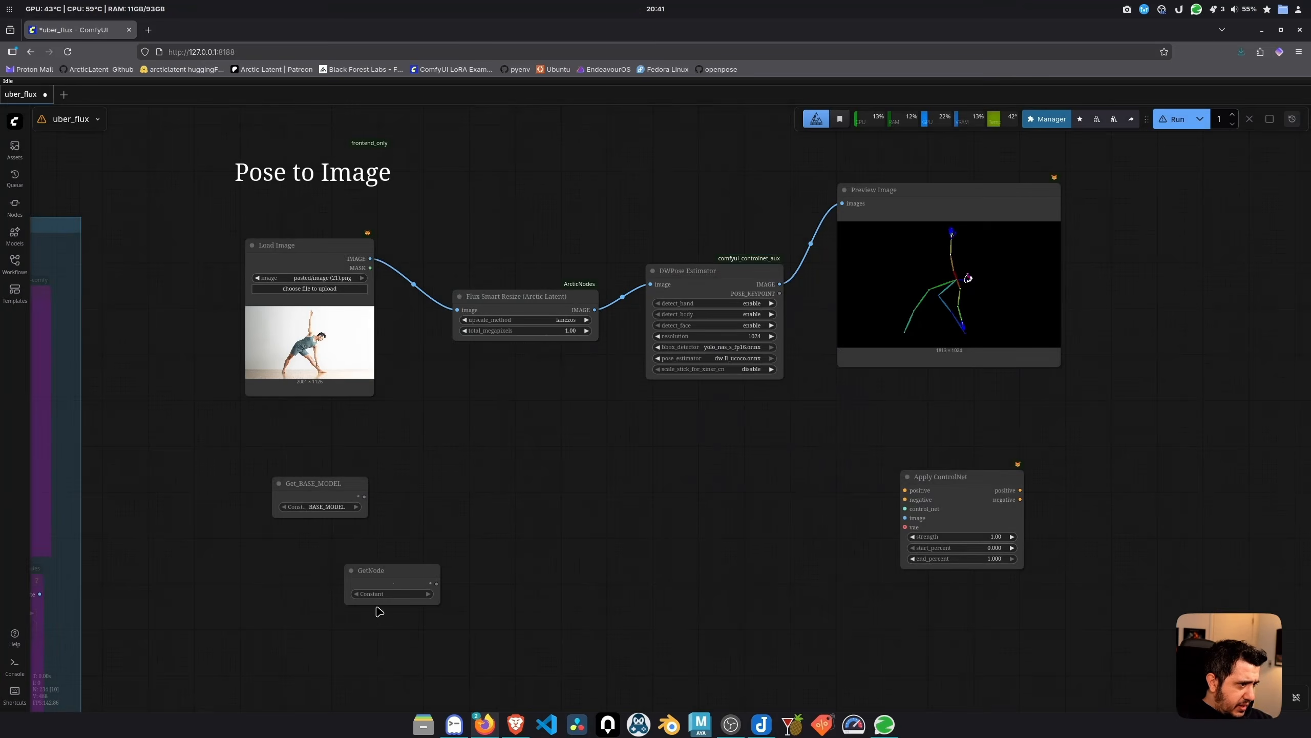
Add a Flux Prompt with Guidance node and connect Get_DEV_CLIP to its clip input
{"action": "double_click", "coordinate": [375, 609]}
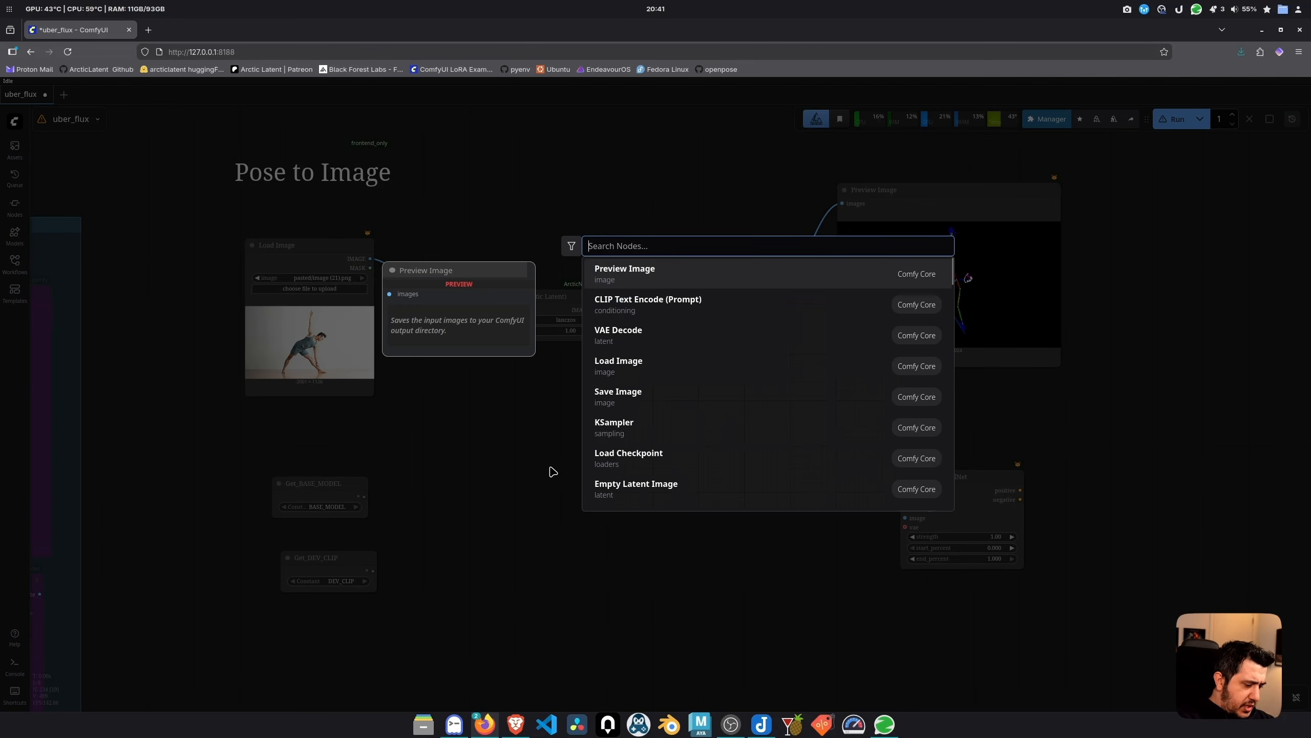
{"action": "type", "text": "promp with"}
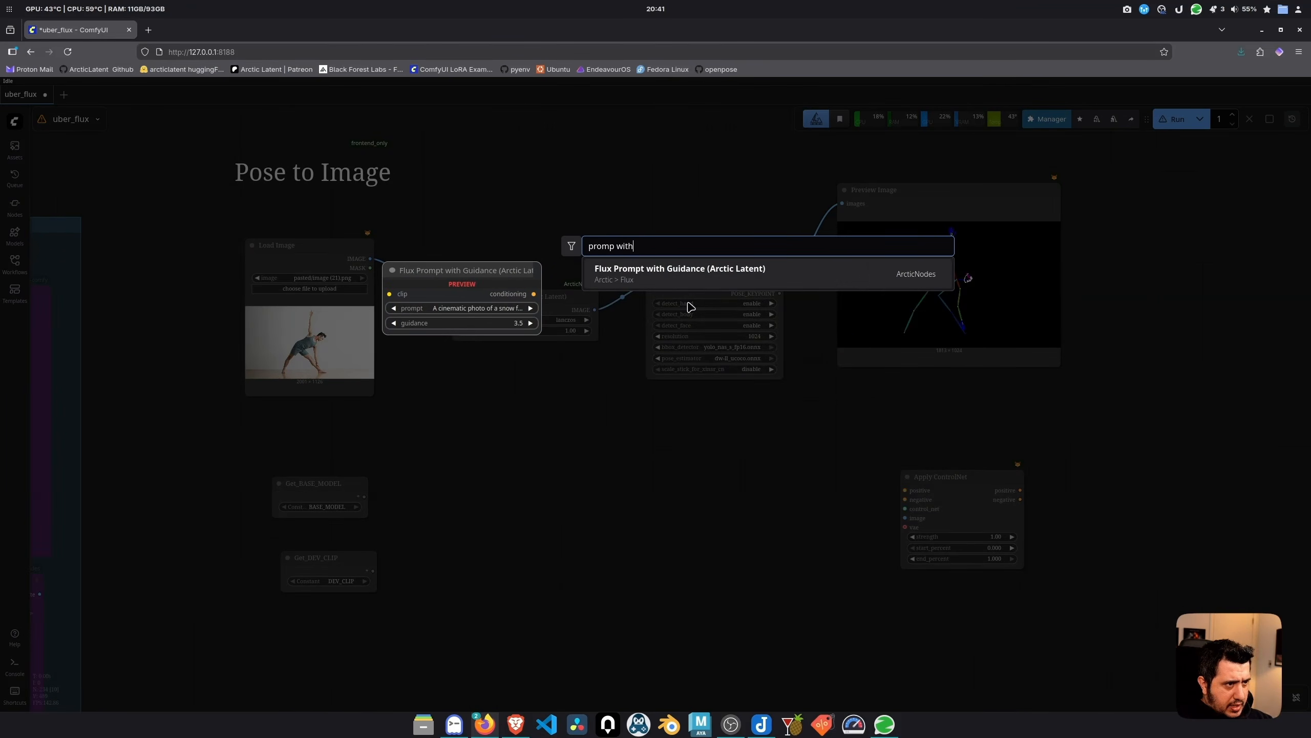
{"action": "left_click", "coordinate": [707, 280]}
{"action": "left_click_drag", "start_coordinate": [598, 477], "coordinate": [521, 466]}
{"action": "left_click_drag", "start_coordinate": [373, 571], "coordinate": [486, 479]}
{"action": "left_click_drag", "start_coordinate": [604, 462], "coordinate": [595, 466]}
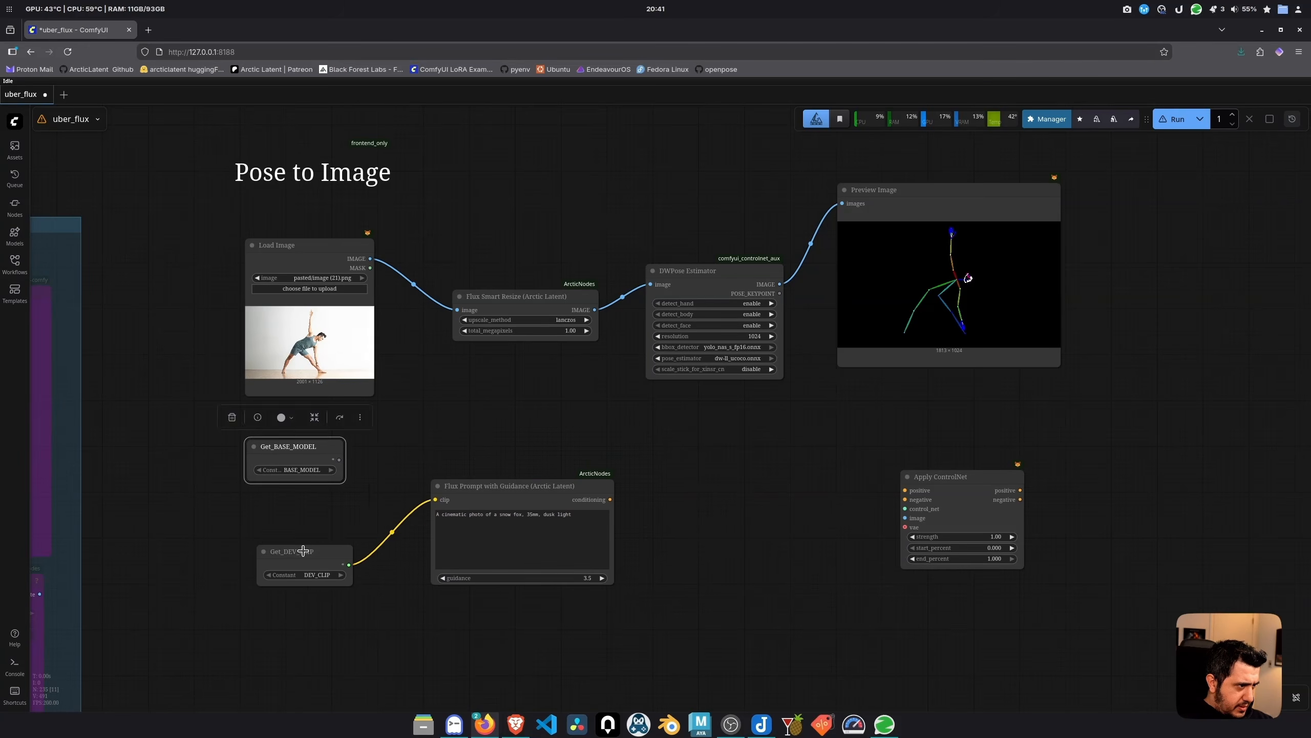
{"action": "left_click_drag", "start_coordinate": [305, 550], "coordinate": [294, 516]}
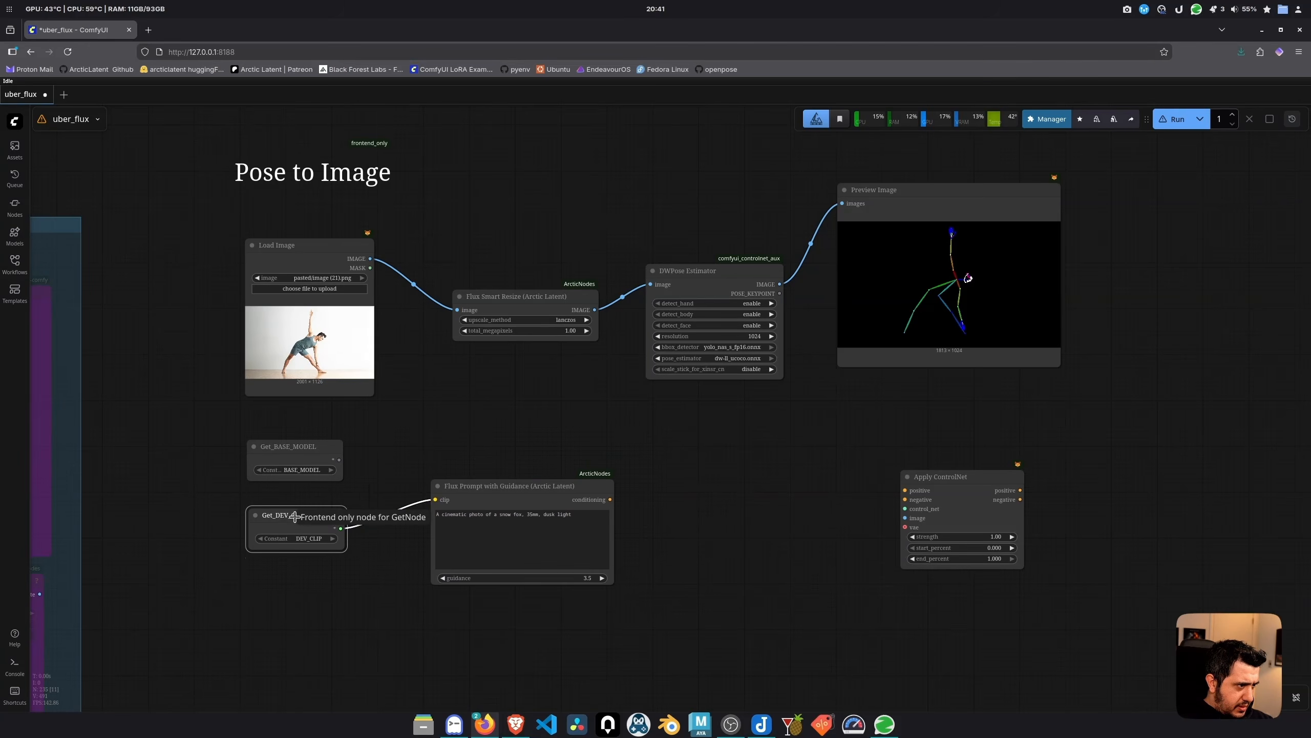
{"action": "left_click_drag", "start_coordinate": [478, 485], "coordinate": [451, 456]}
Add ConditioningZeroOut and KSampler, wire Get_BASE_MODEL to KSampler, and feed the pose image into Apply ControlNet
{"action": "double_click", "coordinate": [624, 509]}
{"action": "type", "text": "zero"}
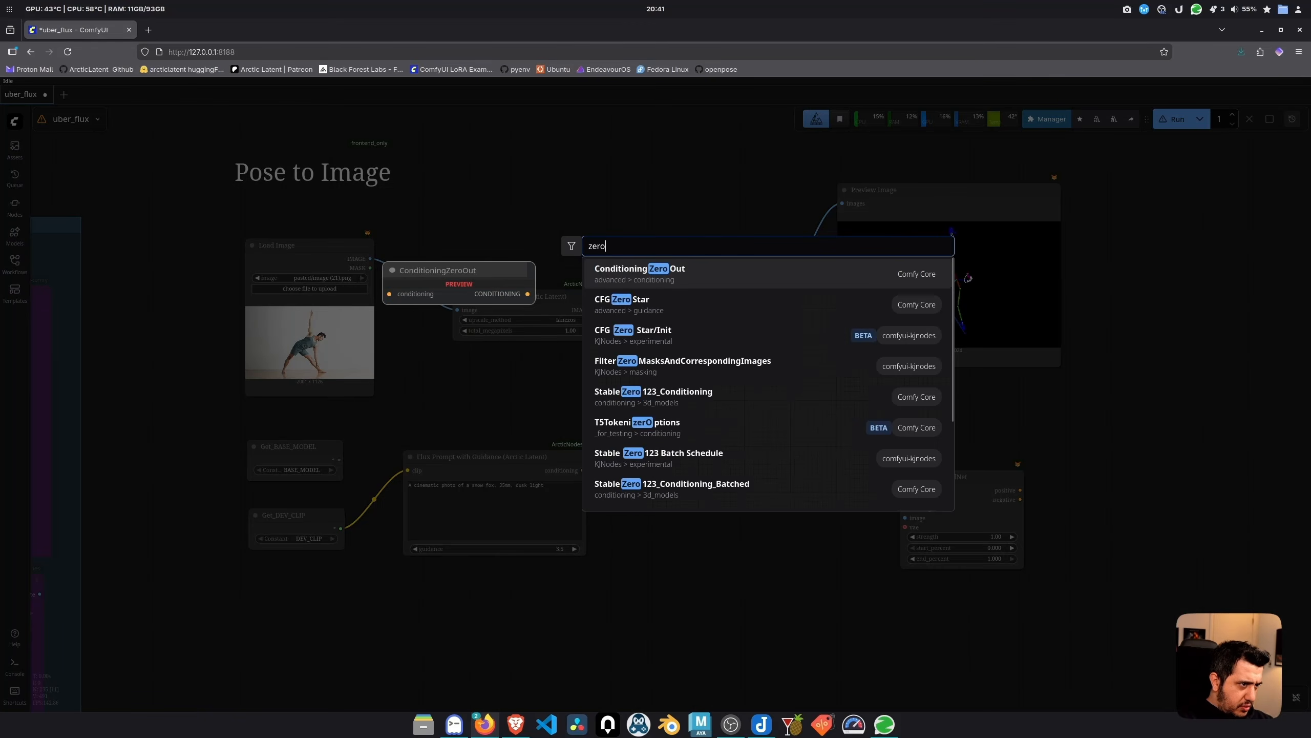
{"action": "key", "text": "Return"}
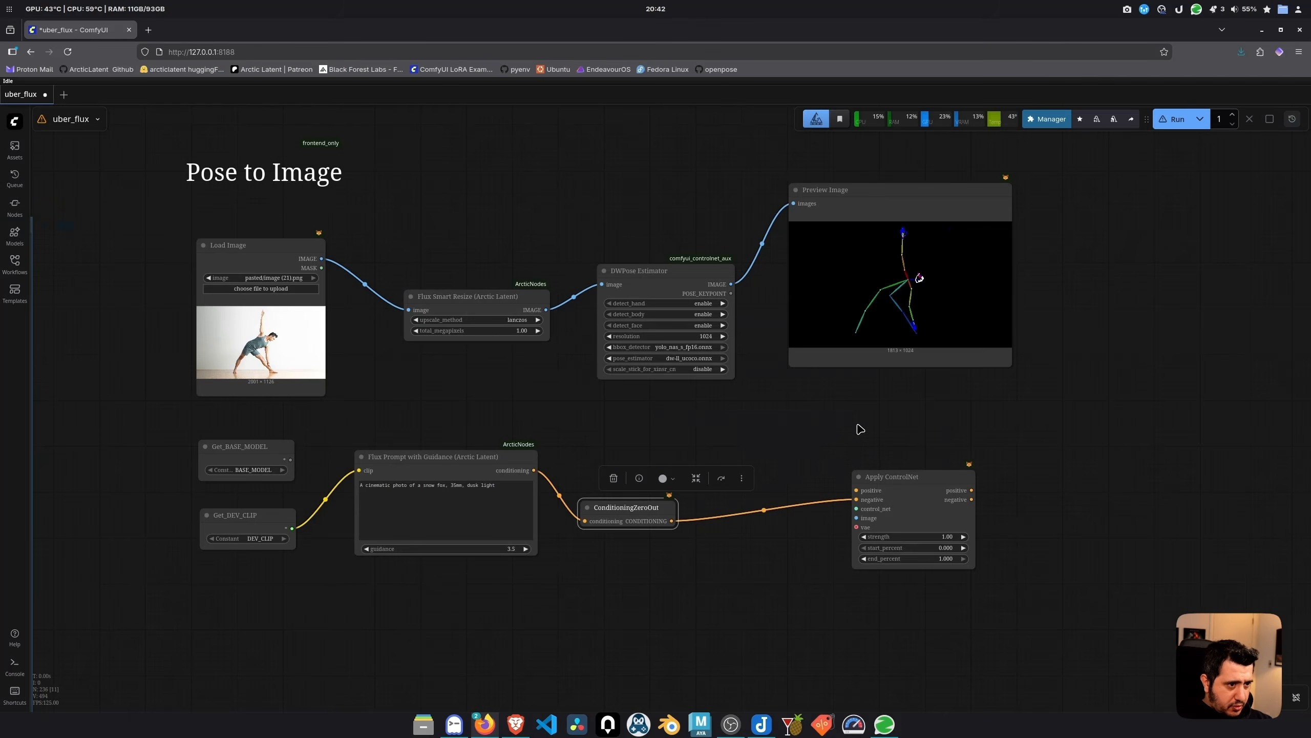
{"action": "left_click_drag", "start_coordinate": [860, 429], "coordinate": [674, 456]}
{"action": "double_click", "coordinate": [923, 460]}
{"action": "type", "text": "ksa"}
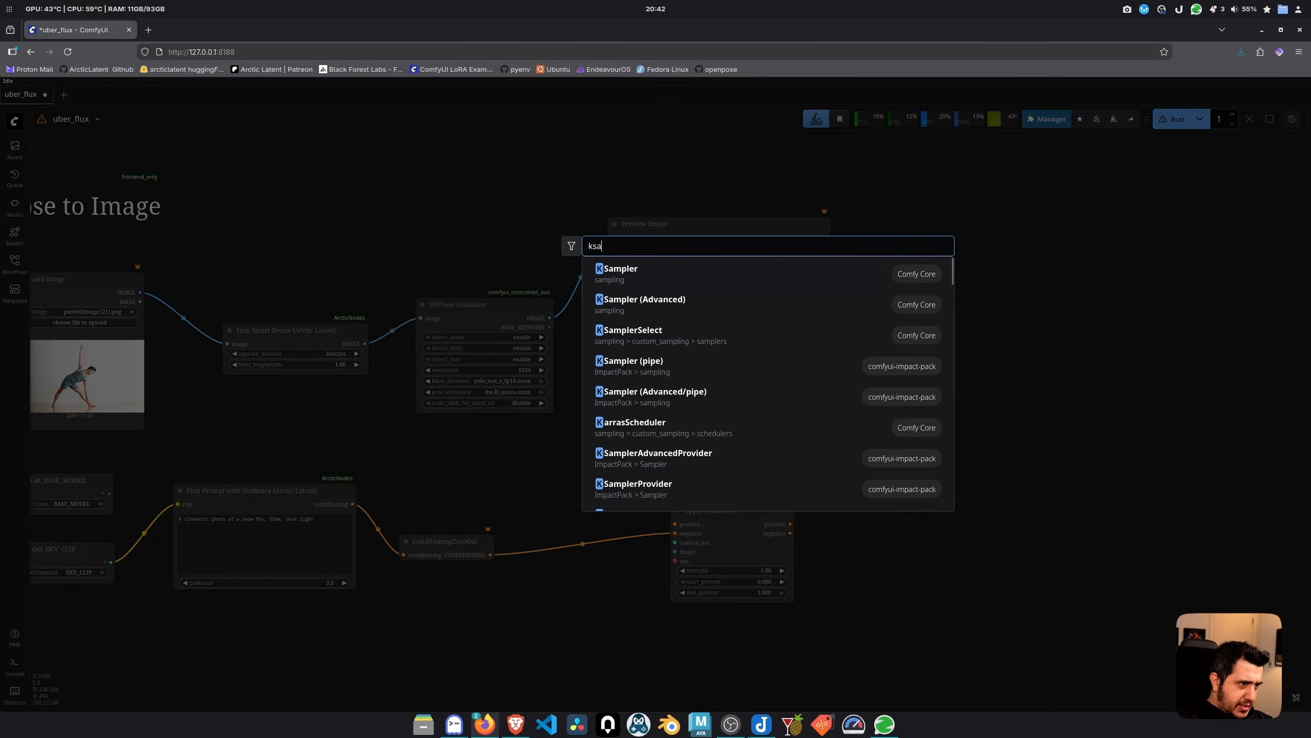
{"action": "key", "text": "Return"}
{"action": "left_click_drag", "start_coordinate": [1054, 376], "coordinate": [217, 495]}
{"action": "left_click_drag", "start_coordinate": [583, 314], "coordinate": [712, 548]}
Add a GetNode set to fetch FLUX2_VAE
{"action": "double_click", "coordinate": [507, 632]}
{"action": "type", "text": "getnode"}
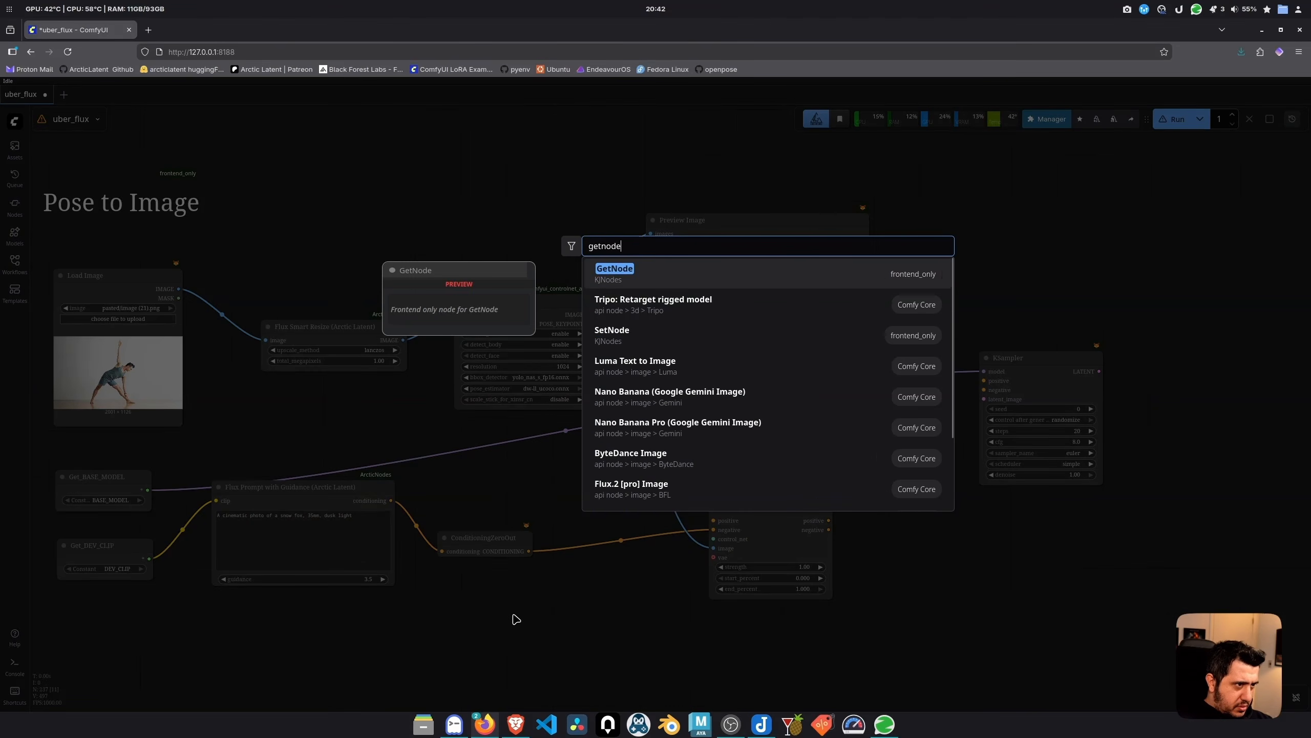
{"action": "left_click", "coordinate": [651, 279]}
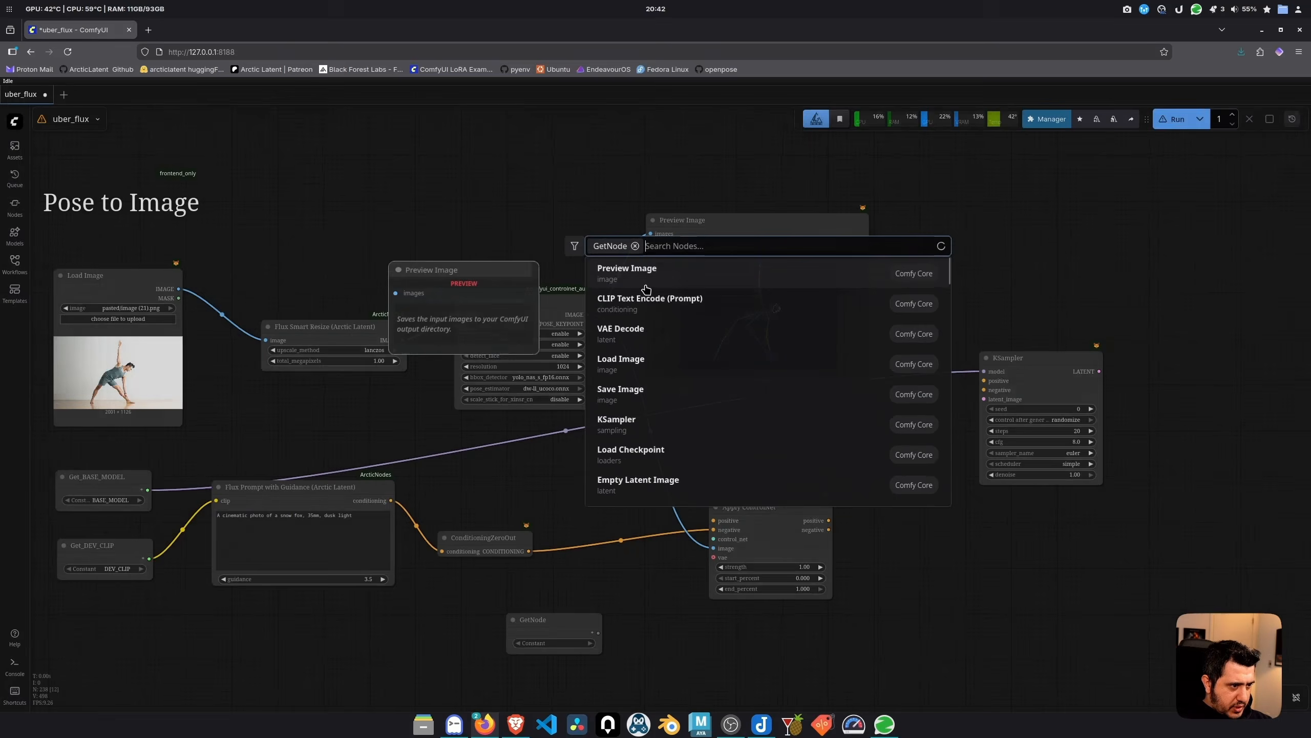
{"action": "left_click", "coordinate": [561, 643]}
{"action": "left_click", "coordinate": [593, 667]}
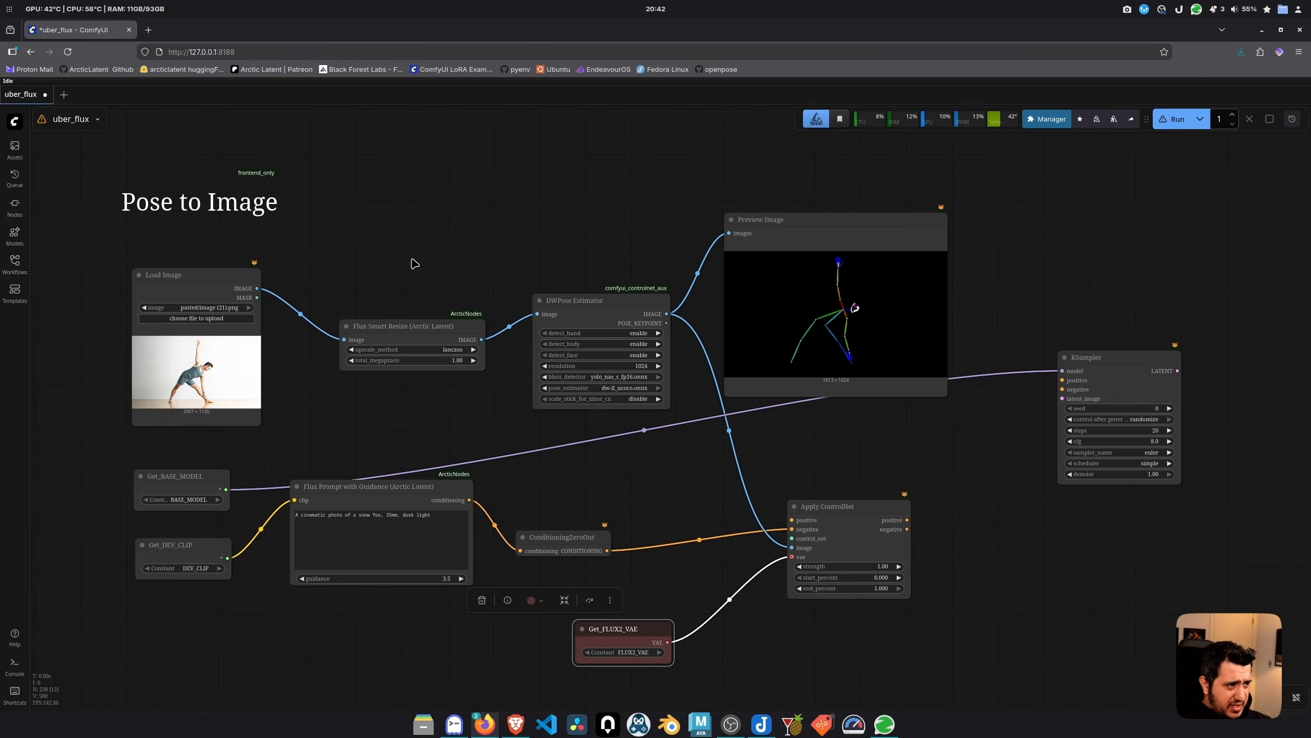
{"action": "double_click", "coordinate": [408, 284]}
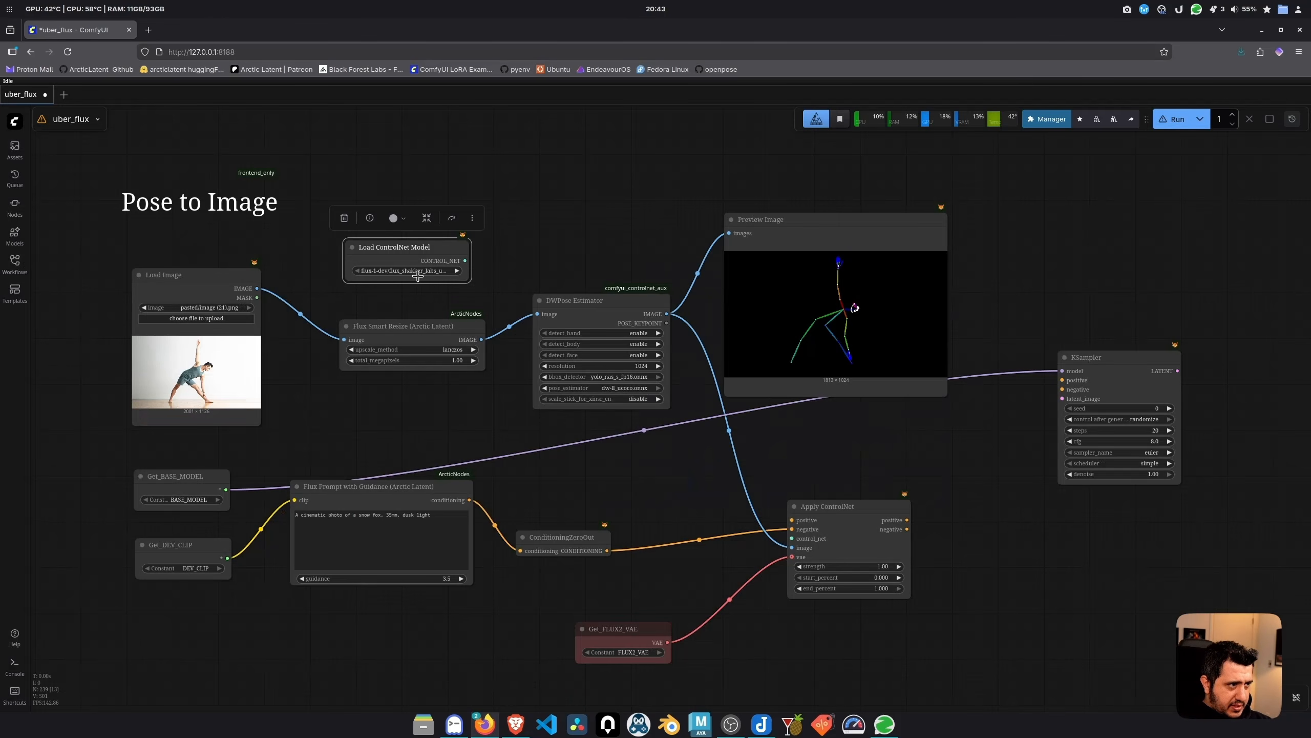
Connect the ControlNet loader to Apply ControlNet and route its positive/negative outputs to the KSampler
{"action": "left_click_drag", "start_coordinate": [465, 261], "coordinate": [494, 402]}
{"action": "left_click", "coordinate": [803, 630]}
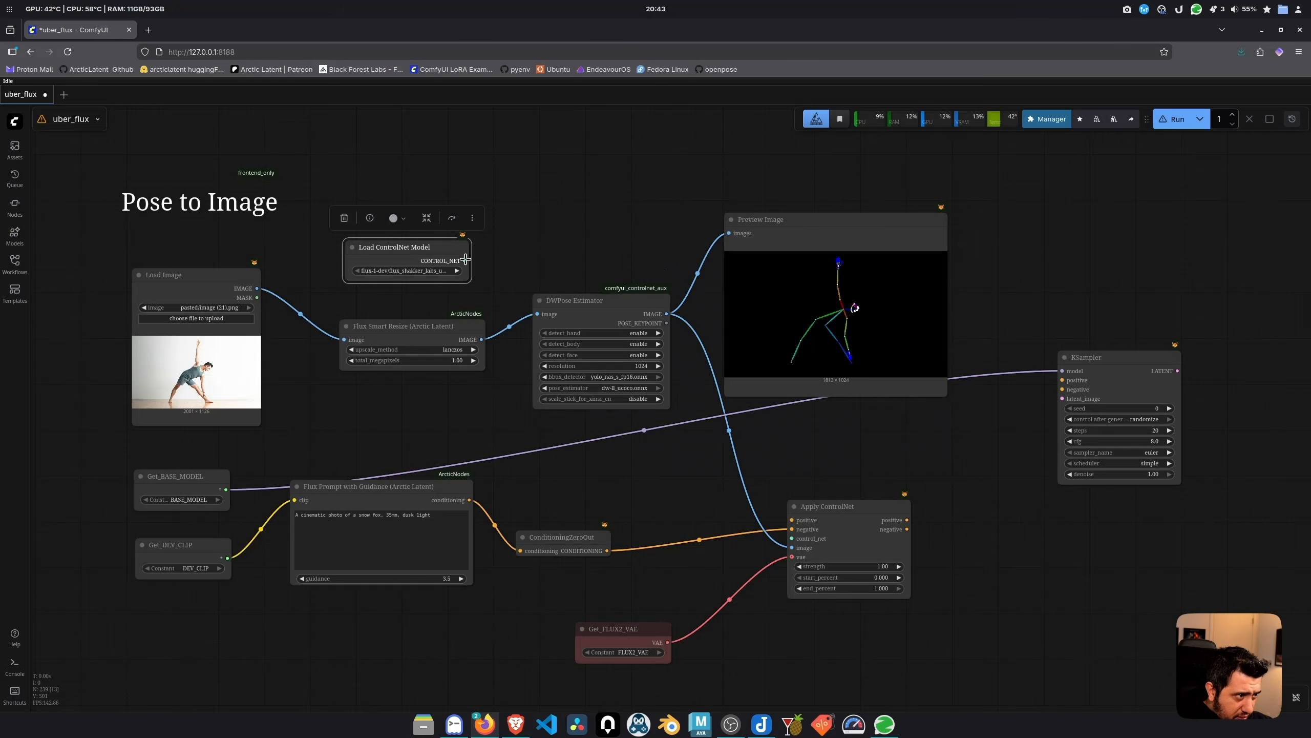
{"action": "left_click_drag", "start_coordinate": [465, 261], "coordinate": [469, 500]}
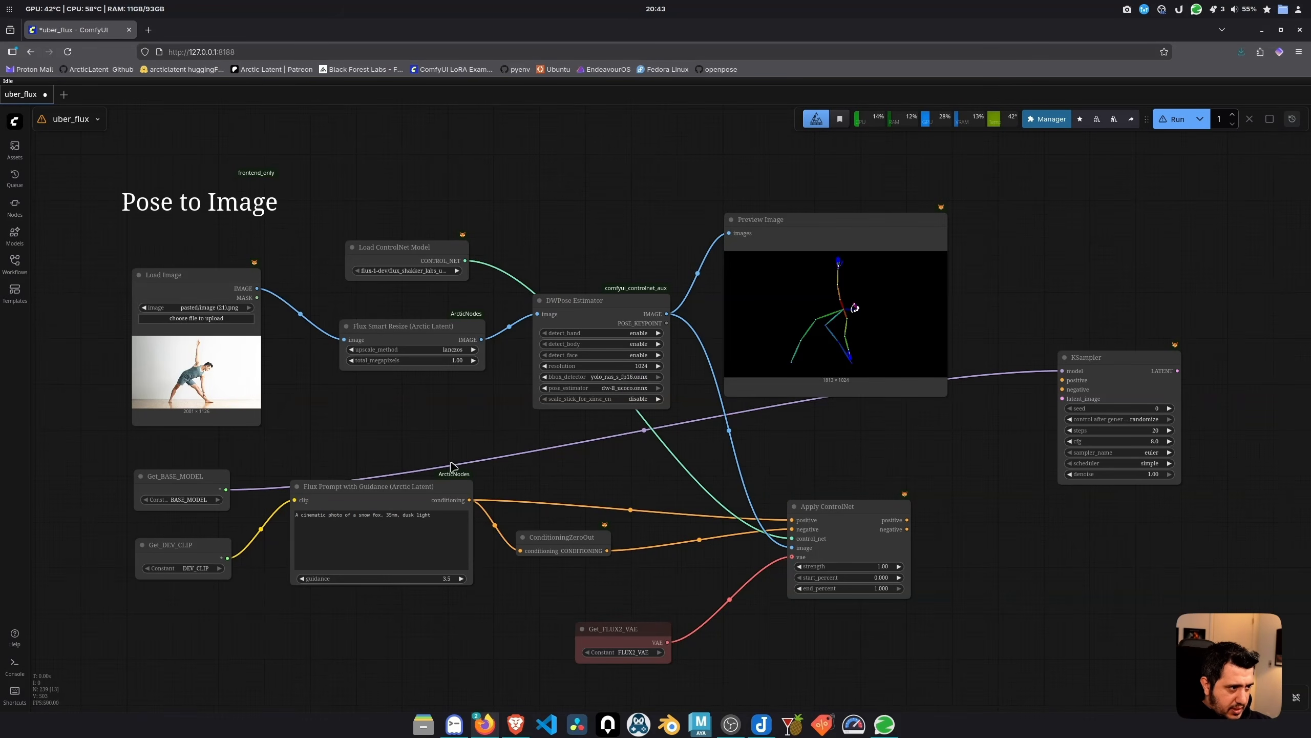
{"action": "left_click_drag", "start_coordinate": [907, 519], "coordinate": [1062, 380]}
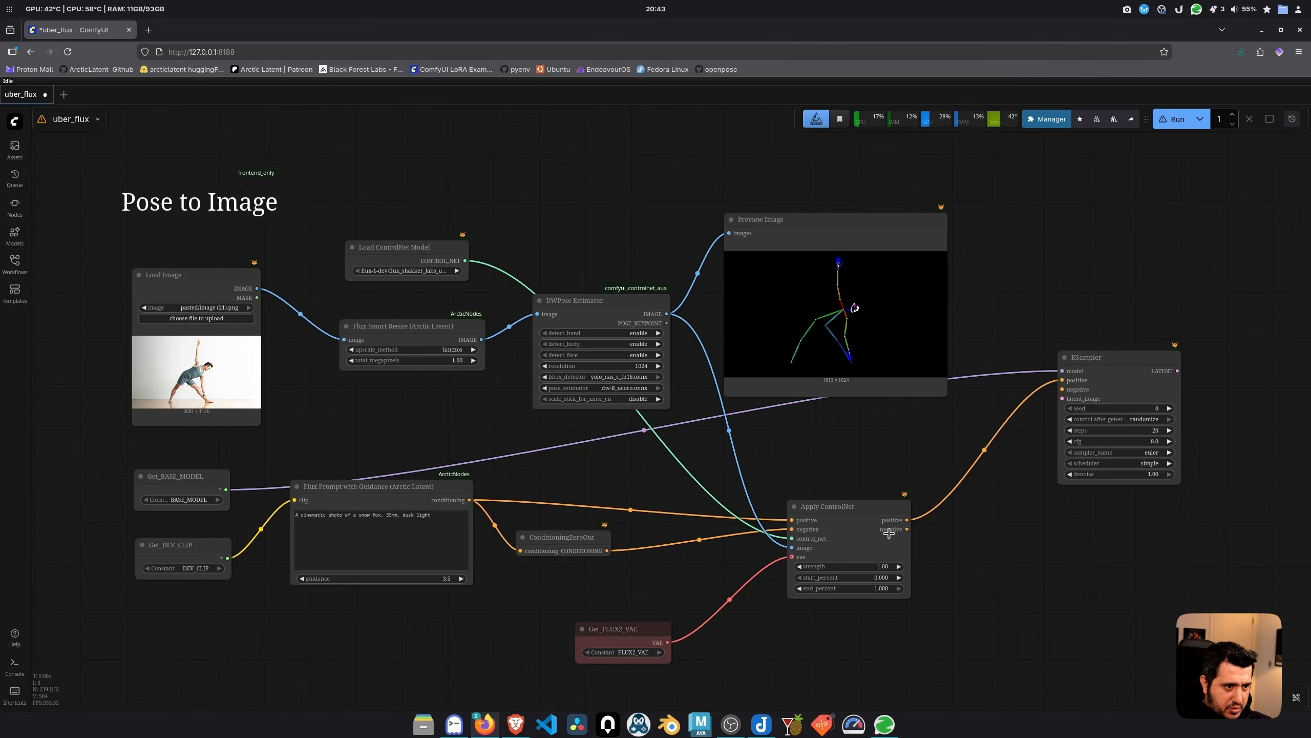
{"action": "left_click_drag", "start_coordinate": [908, 532], "coordinate": [1062, 389]}
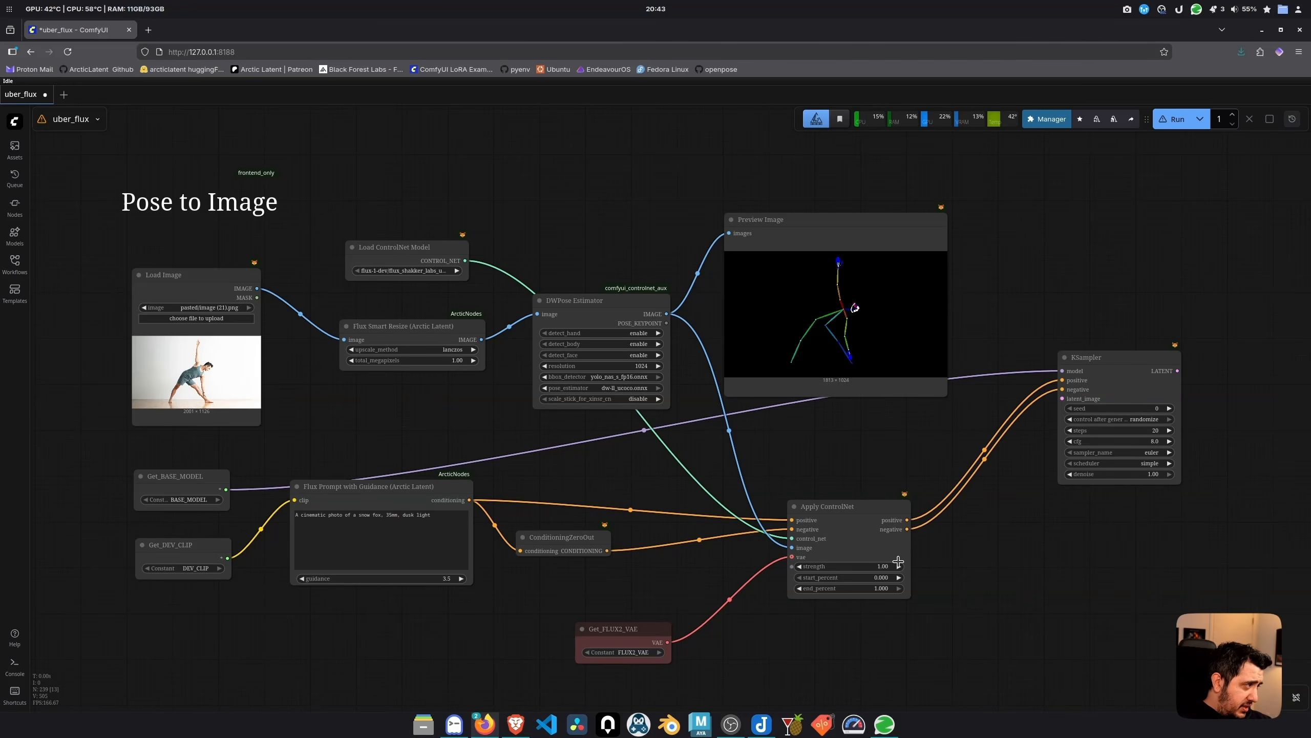
Set the Apply ControlNet strength to 0.50
{"action": "left_click", "coordinate": [896, 565]}
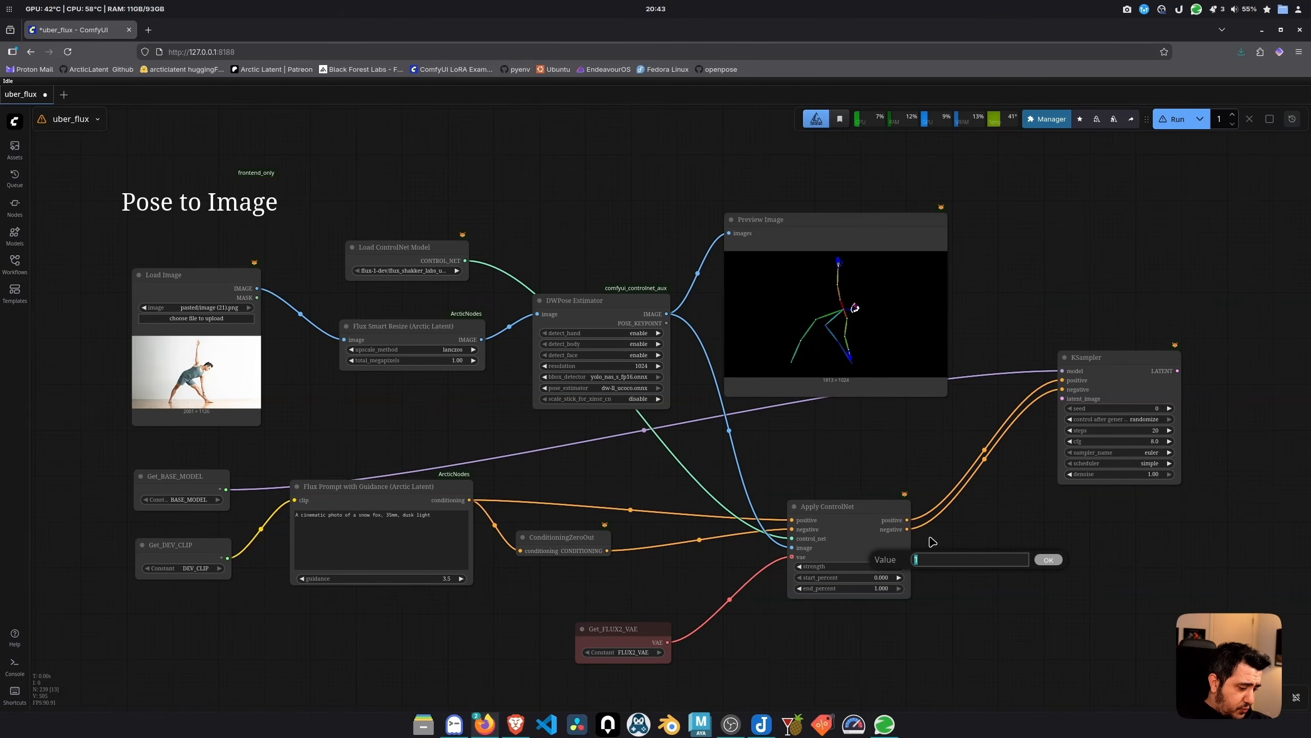
{"action": "type", "text": ".5"}
{"action": "key", "text": "Return"}
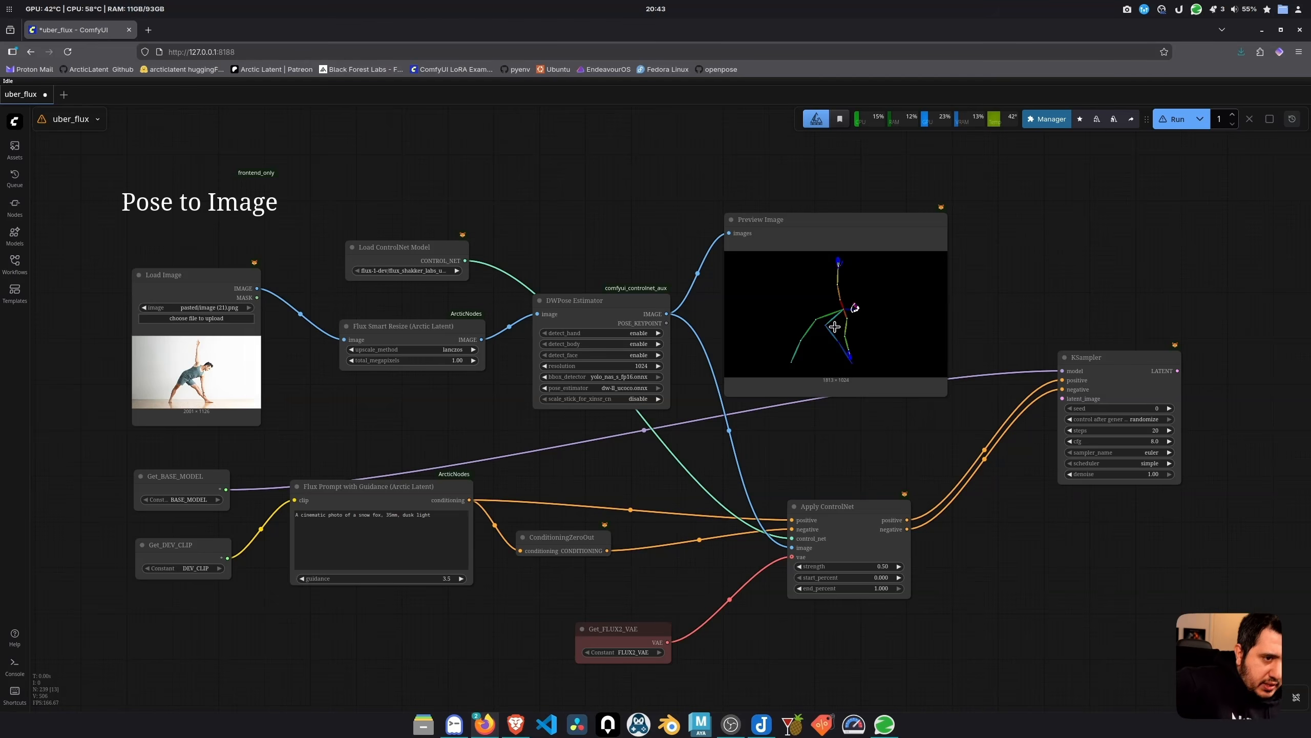
{"action": "left_click", "coordinate": [1154, 409]}
Set the KSampler seed to 12345 with control_after_generate on increment
{"action": "type", "text": "12345"}
{"action": "key", "text": "Return"}
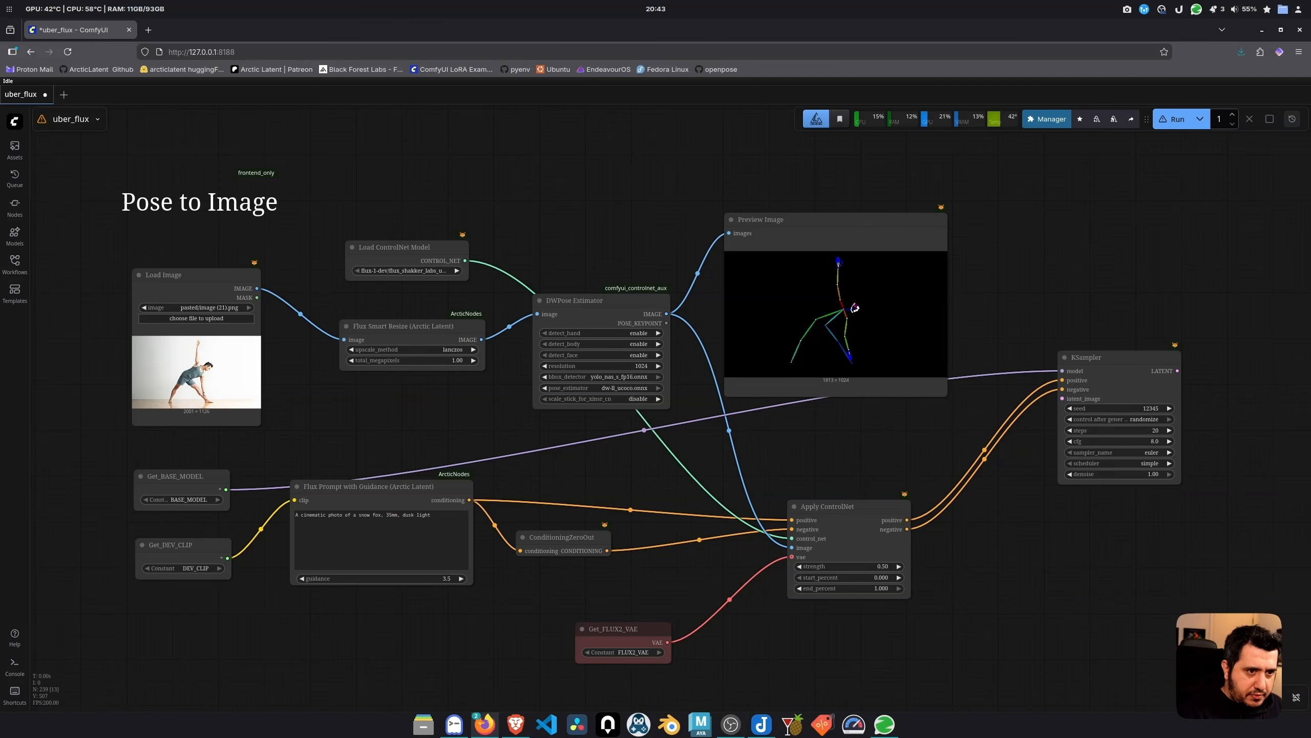
{"action": "left_click", "coordinate": [1143, 420]}
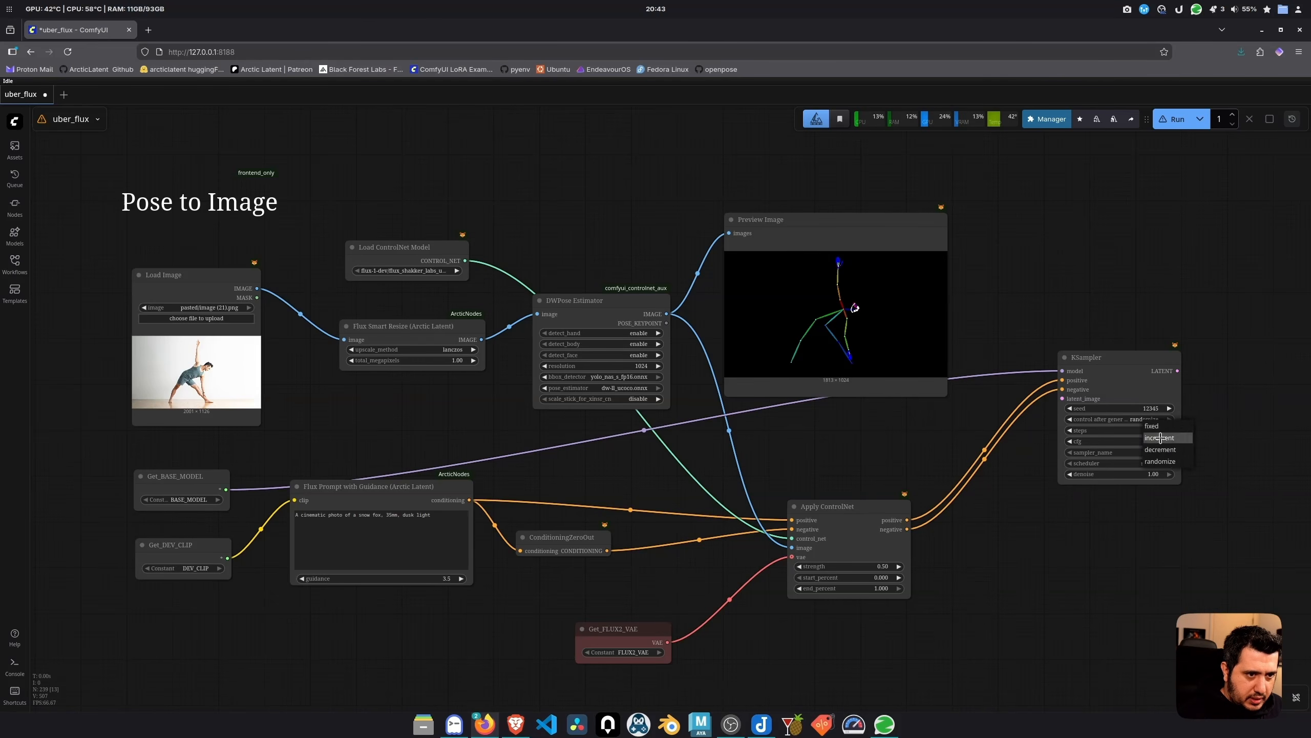
{"action": "left_click", "coordinate": [1158, 438]}
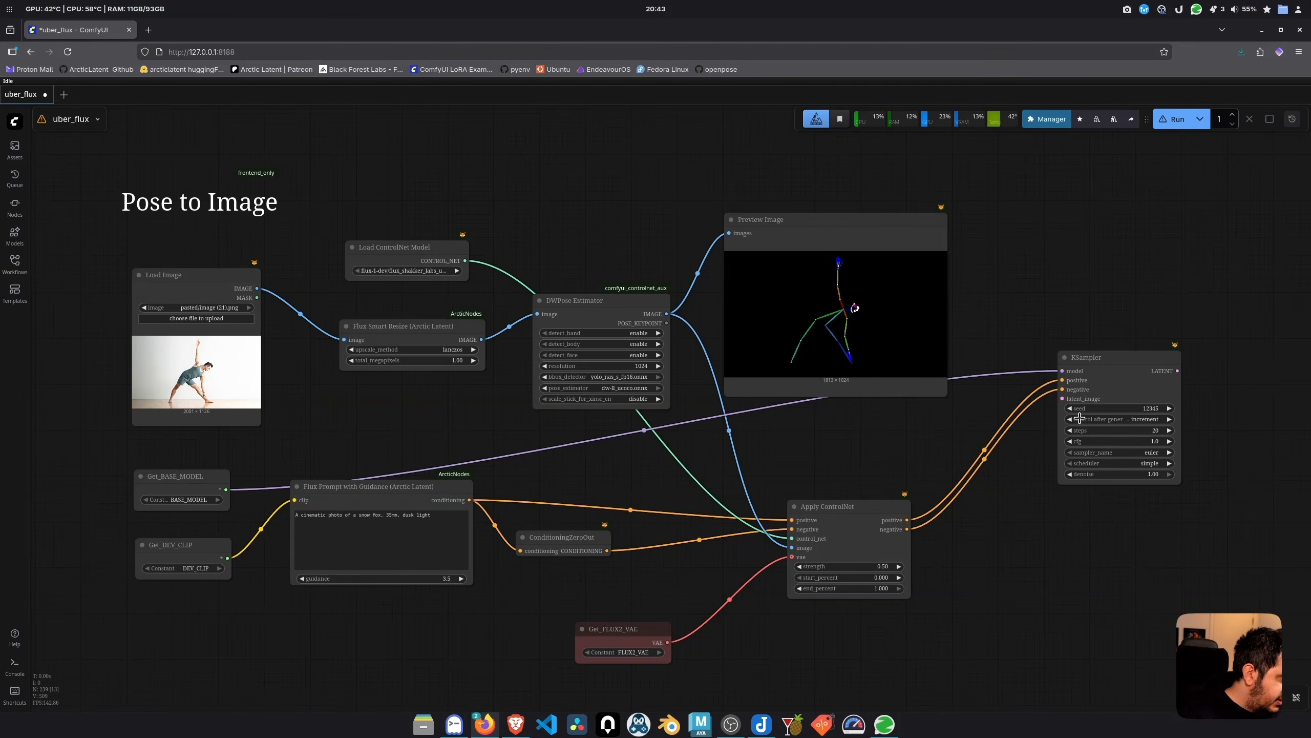
Decode KSampler's LATENT output with VAE Decode and show it in a Preview Image
{"action": "left_click_drag", "start_coordinate": [1104, 290], "coordinate": [866, 304]}
{"action": "left_click_drag", "start_coordinate": [940, 385], "coordinate": [430, 656]}
{"action": "key", "text": "Return"}
{"action": "left_click_drag", "start_coordinate": [1042, 523], "coordinate": [733, 528]}
{"action": "left_click_drag", "start_coordinate": [745, 393], "coordinate": [805, 289]}
{"action": "left_click", "coordinate": [667, 279]}
Replace the prompt text with 'a man stretching'
{"action": "left_click", "coordinate": [238, 535]}
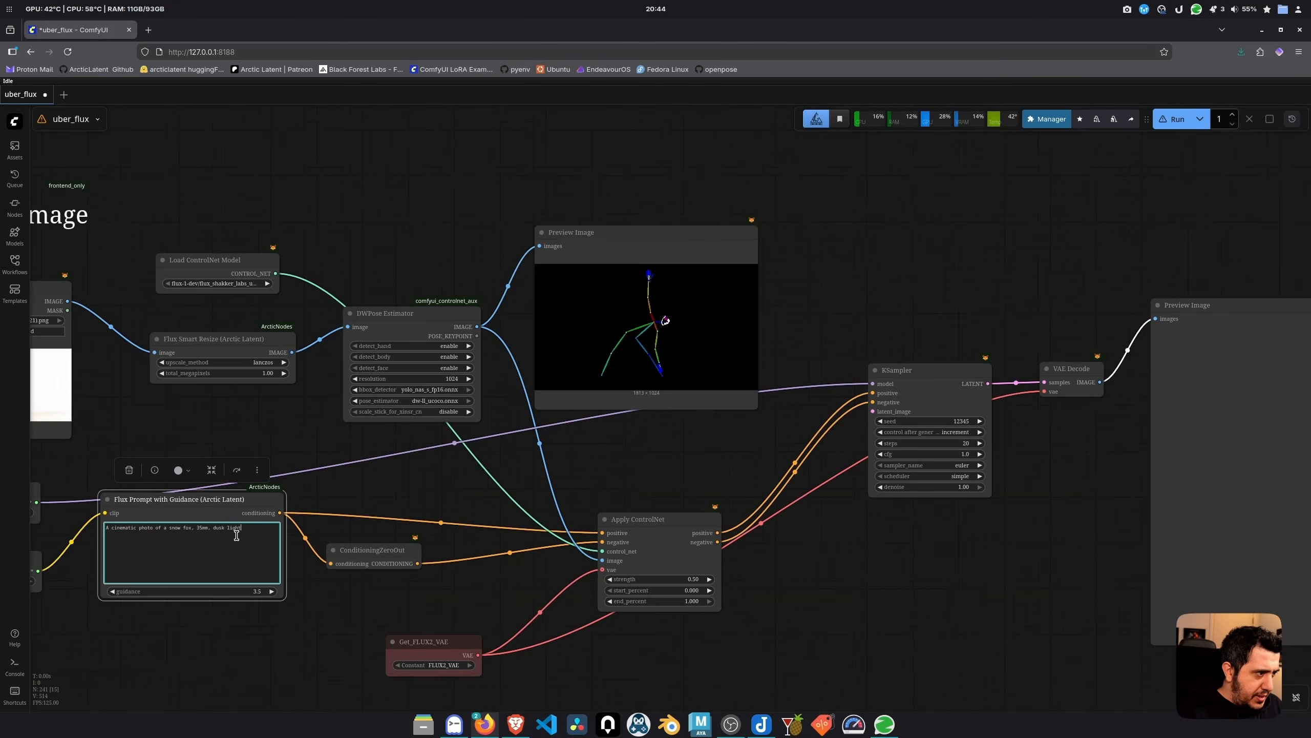
{"action": "key", "text": "ctrl+a"}
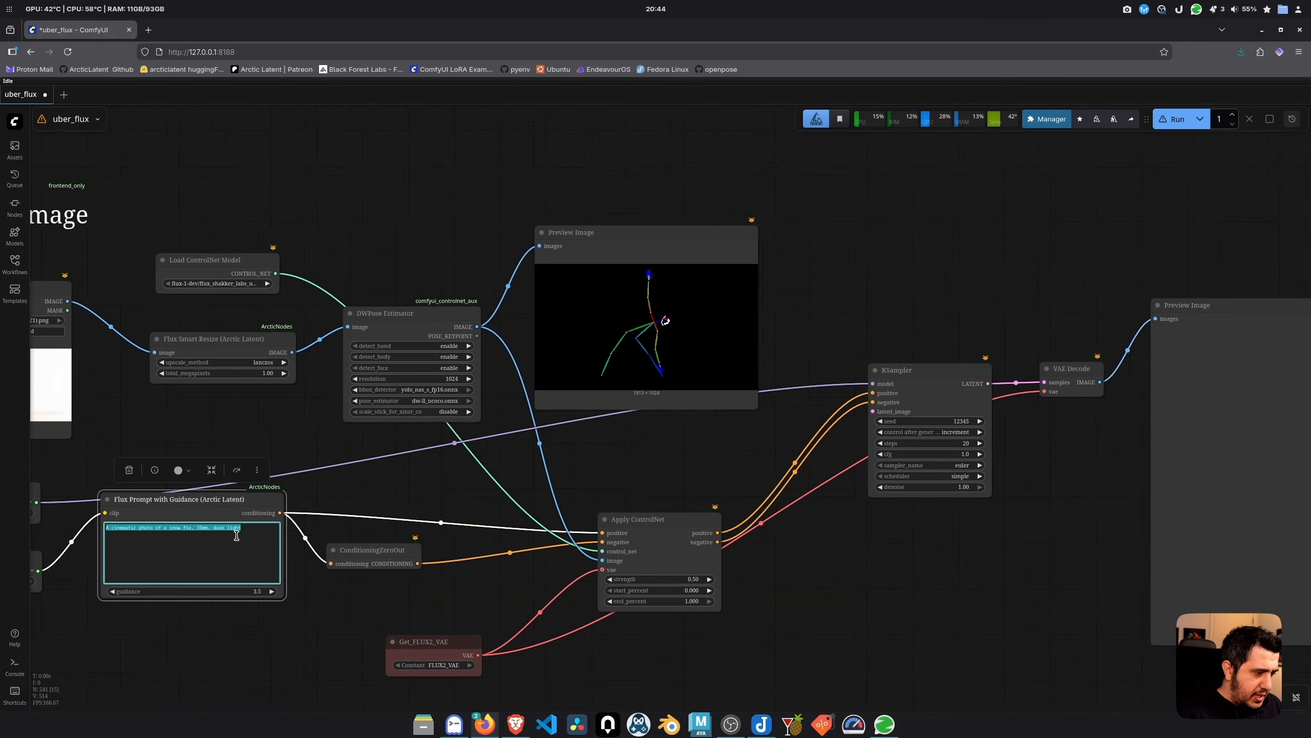
{"action": "type", "text": "a man stretching"}
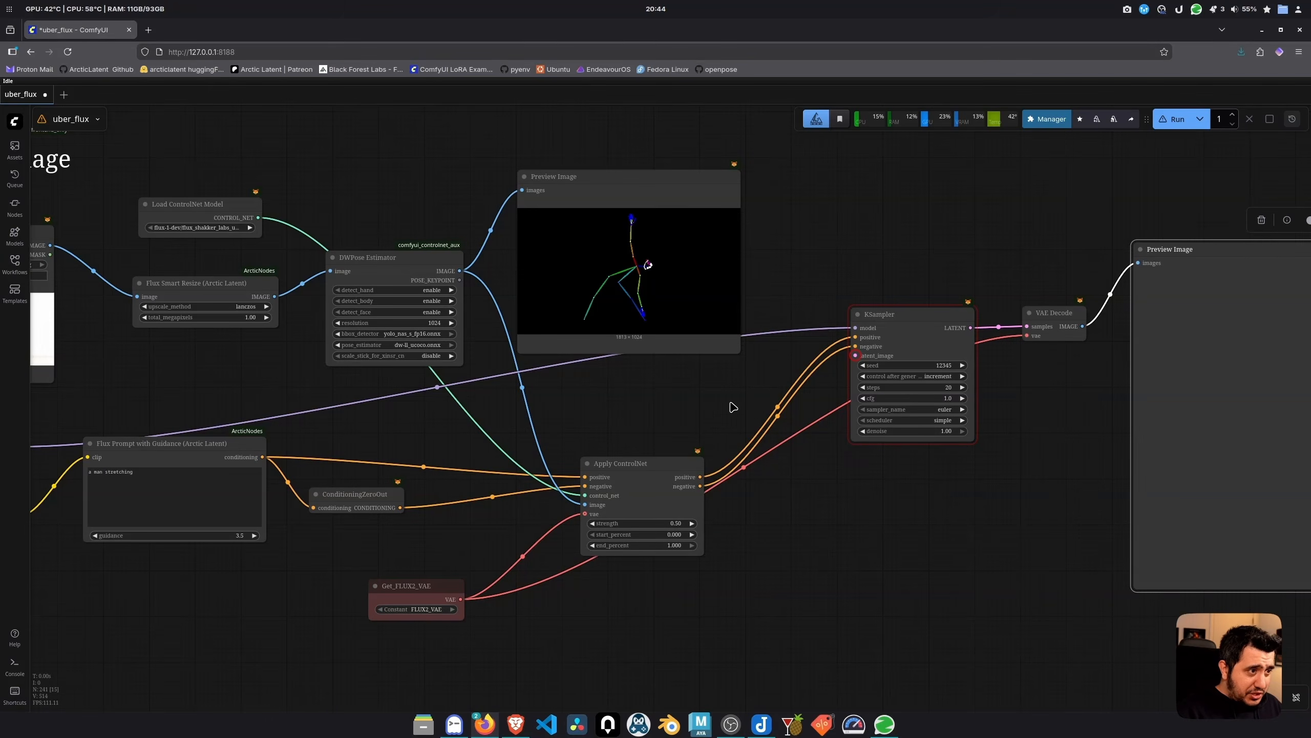
Add a Flux Latent Image (Arctic Latent) node and move it into place
{"action": "scroll", "coordinate": [707, 465], "scroll_direction": "down", "scroll_amount": 3}
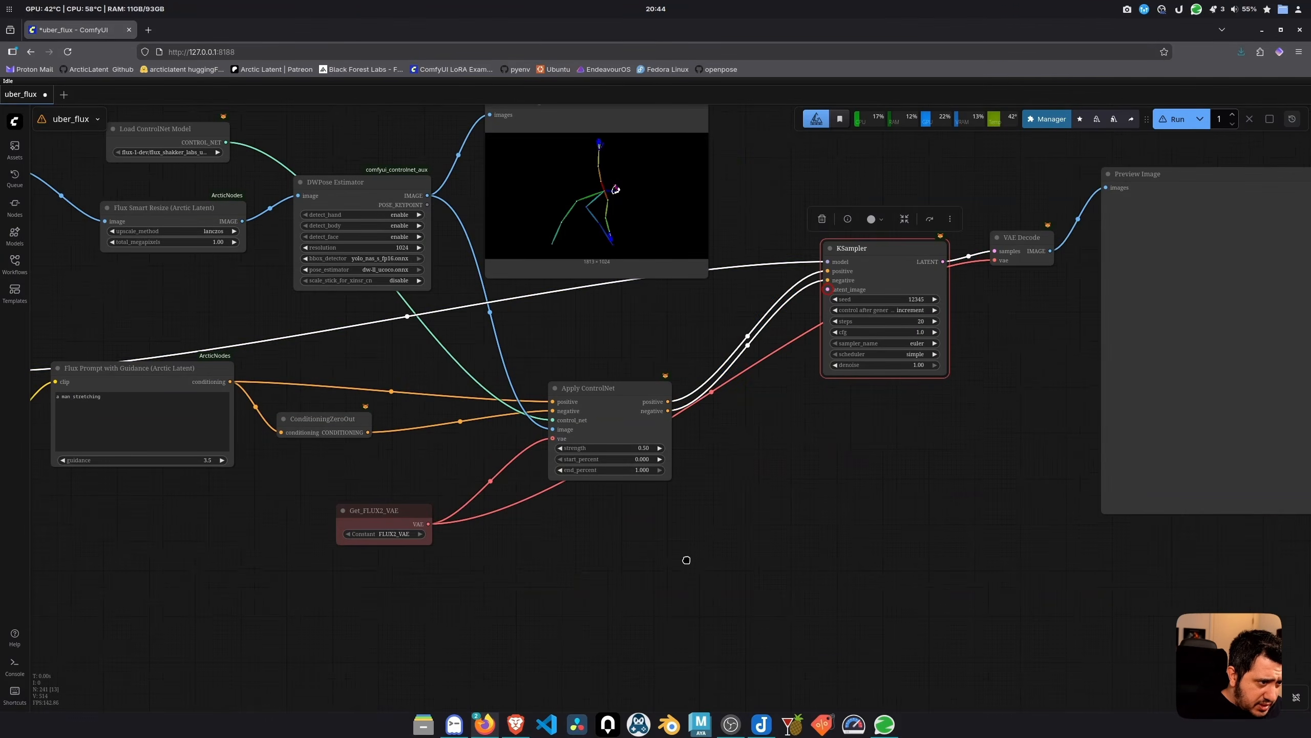
{"action": "double_click", "coordinate": [688, 560]}
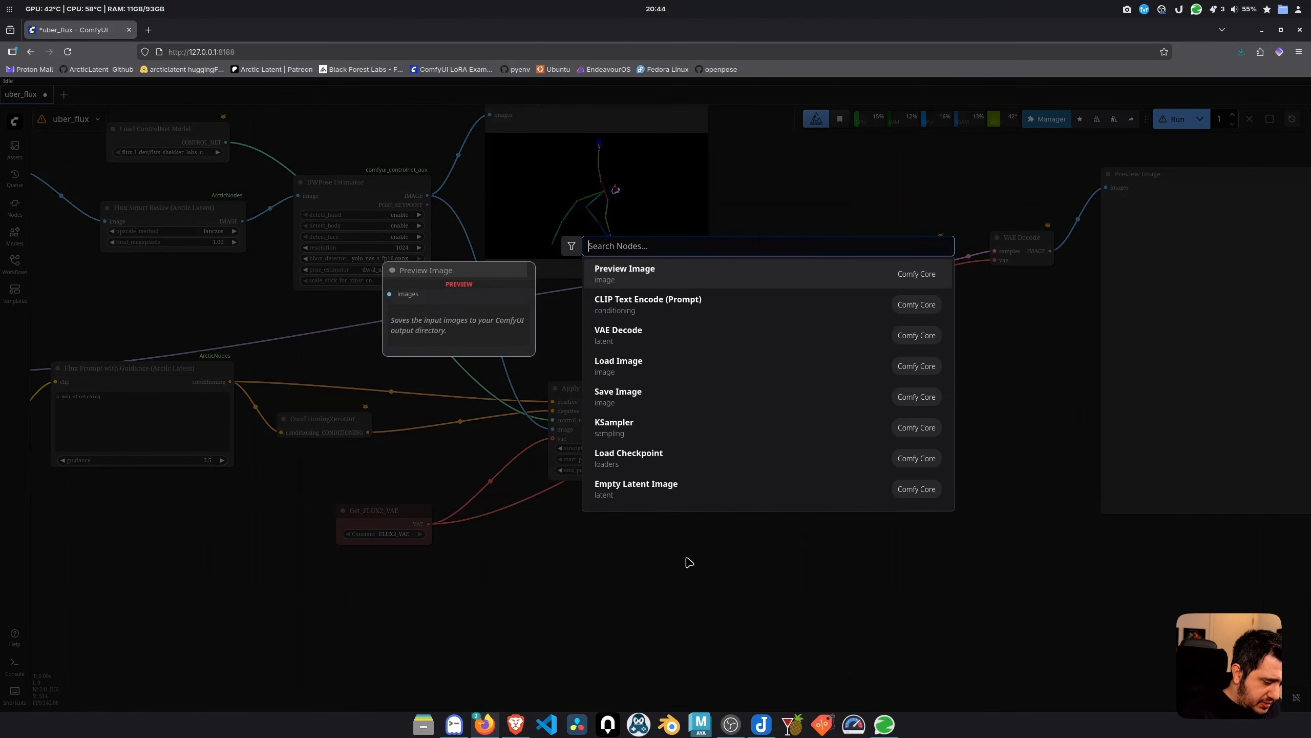
{"action": "type", "text": "arctic"}
{"action": "key", "text": "Return"}
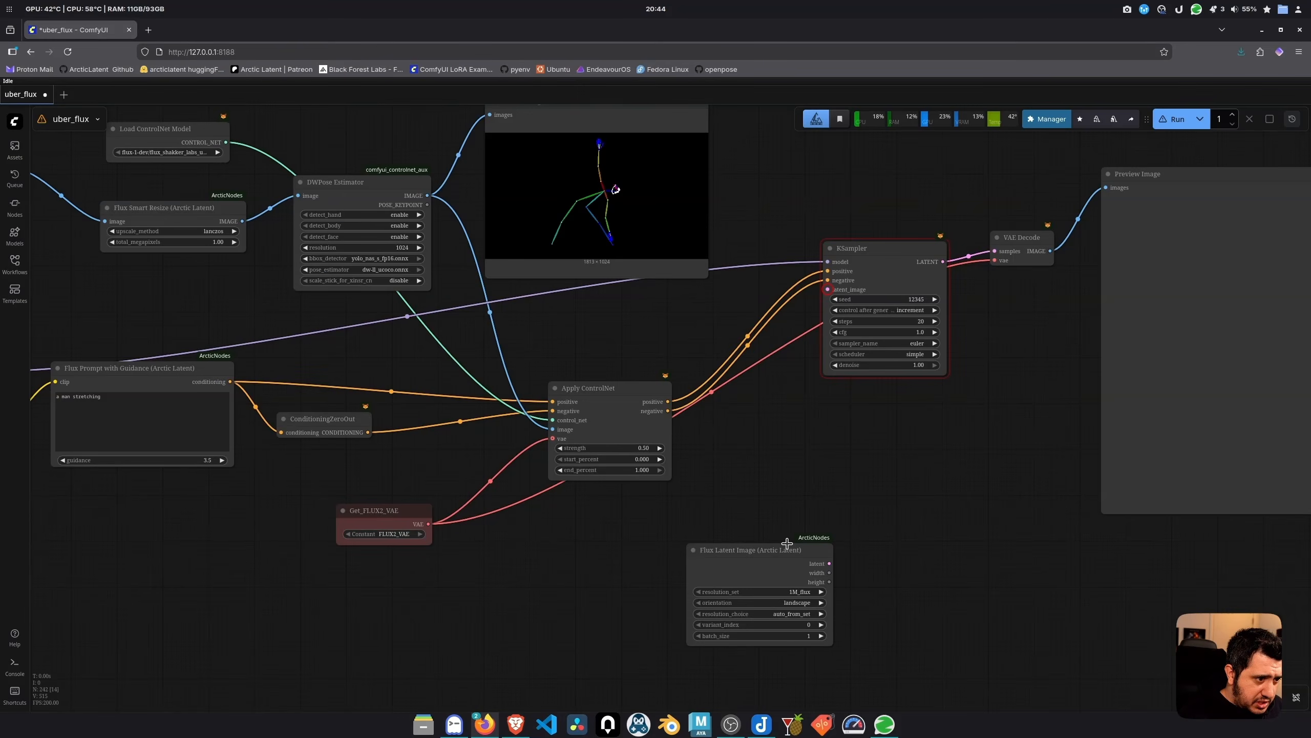
{"action": "left_click_drag", "start_coordinate": [779, 554], "coordinate": [750, 524]}
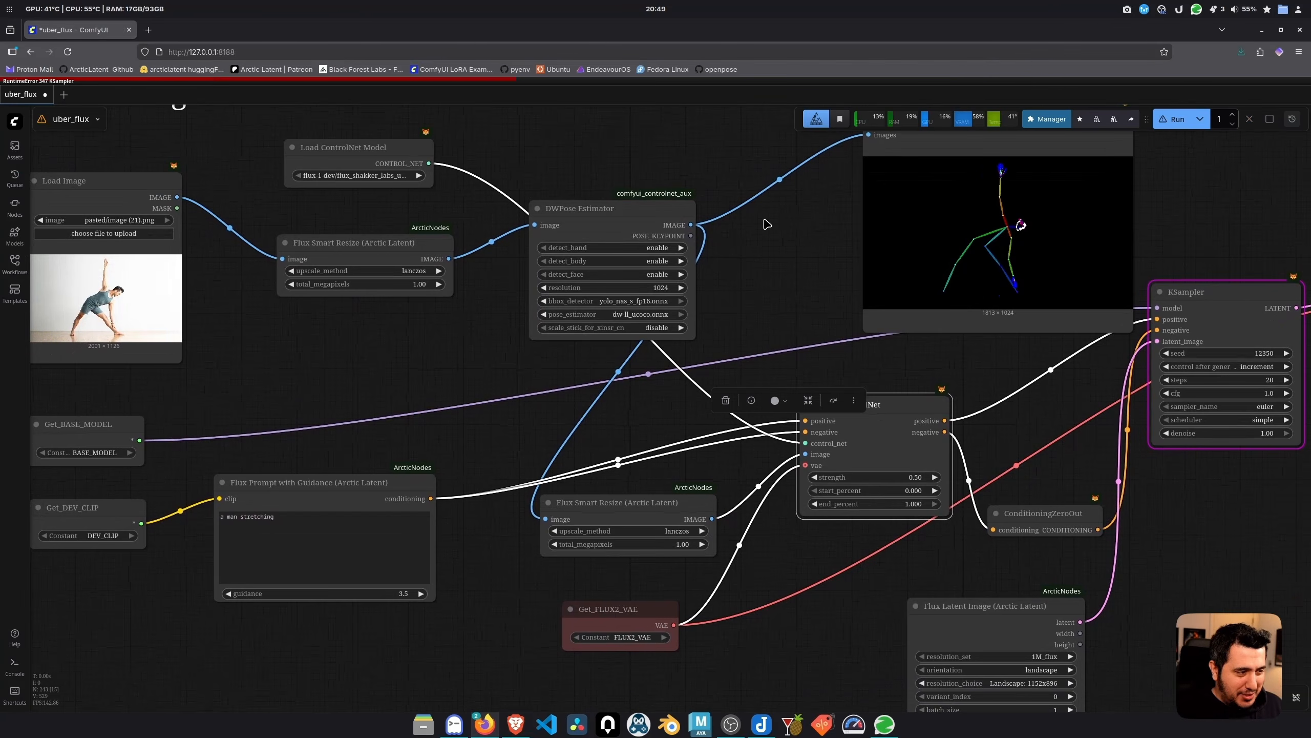
Add a GetNode next to Get_FLUX2_VAE and set its constant to VAE
{"action": "left_click", "coordinate": [784, 252]}
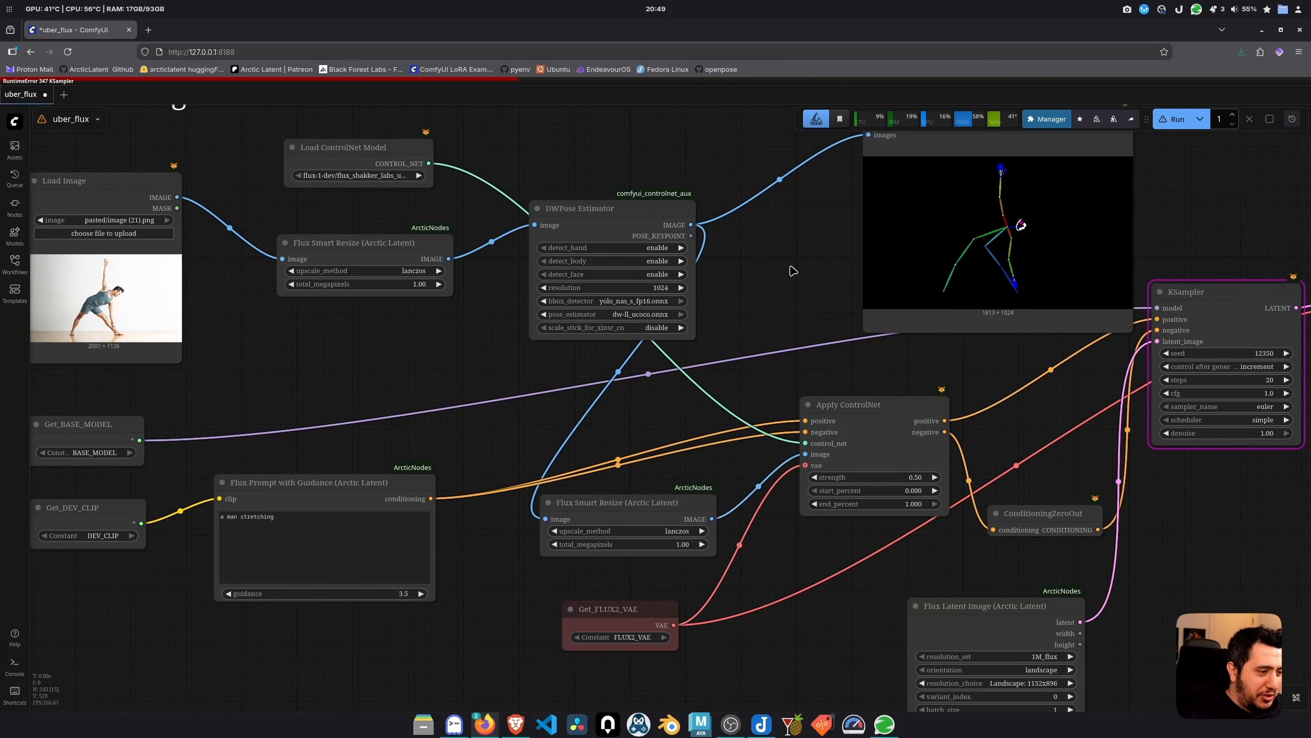
{"action": "left_click_drag", "start_coordinate": [789, 269], "coordinate": [726, 249]}
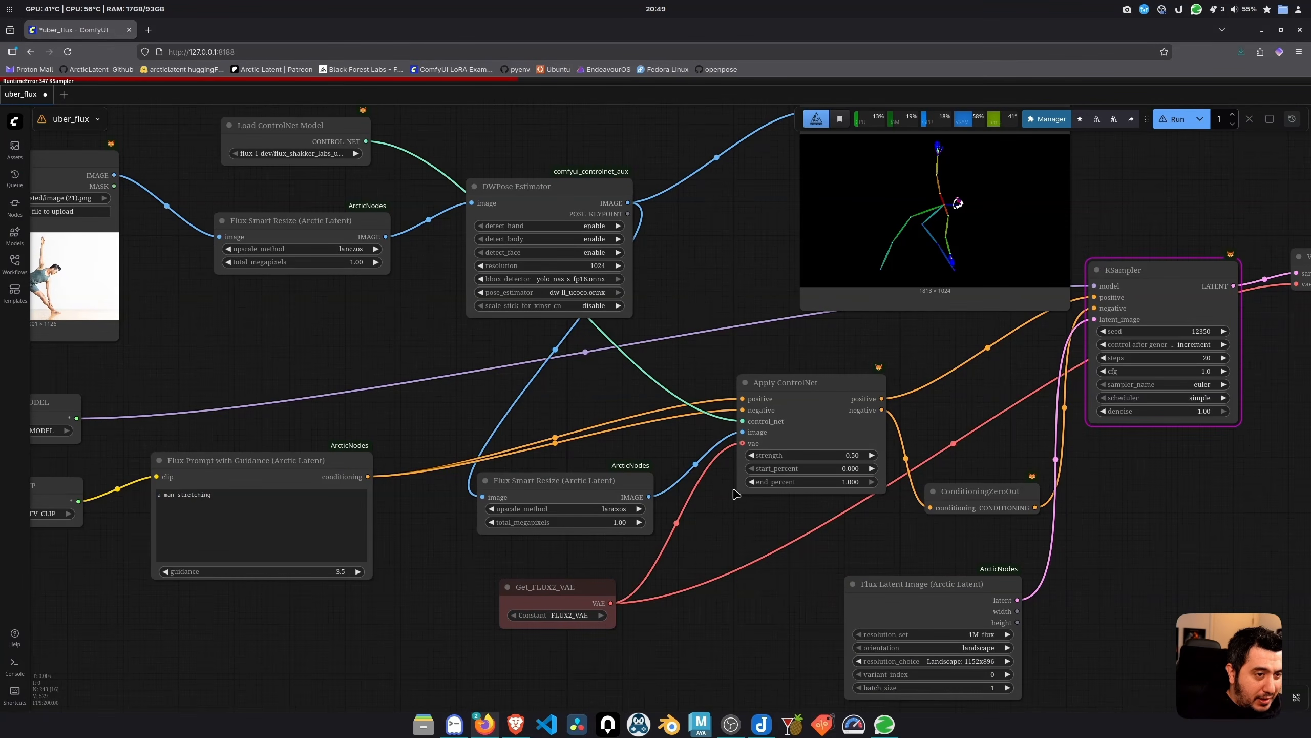
{"action": "left_click", "coordinate": [557, 592]}
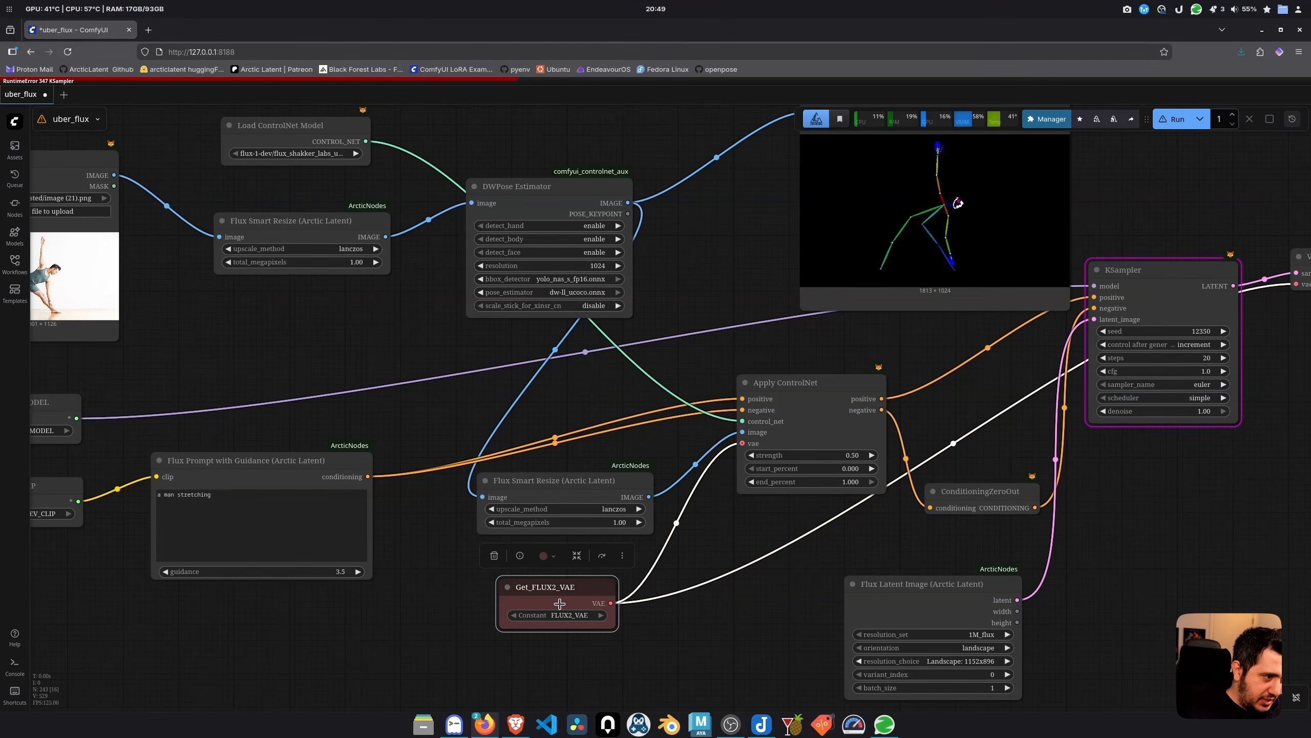
{"action": "double_click", "coordinate": [525, 565]}
{"action": "left_click_drag", "start_coordinate": [535, 674], "coordinate": [565, 555]}
{"action": "type", "text": "getnode"}
{"action": "left_click", "coordinate": [638, 278]}
{"action": "left_click", "coordinate": [580, 587]}
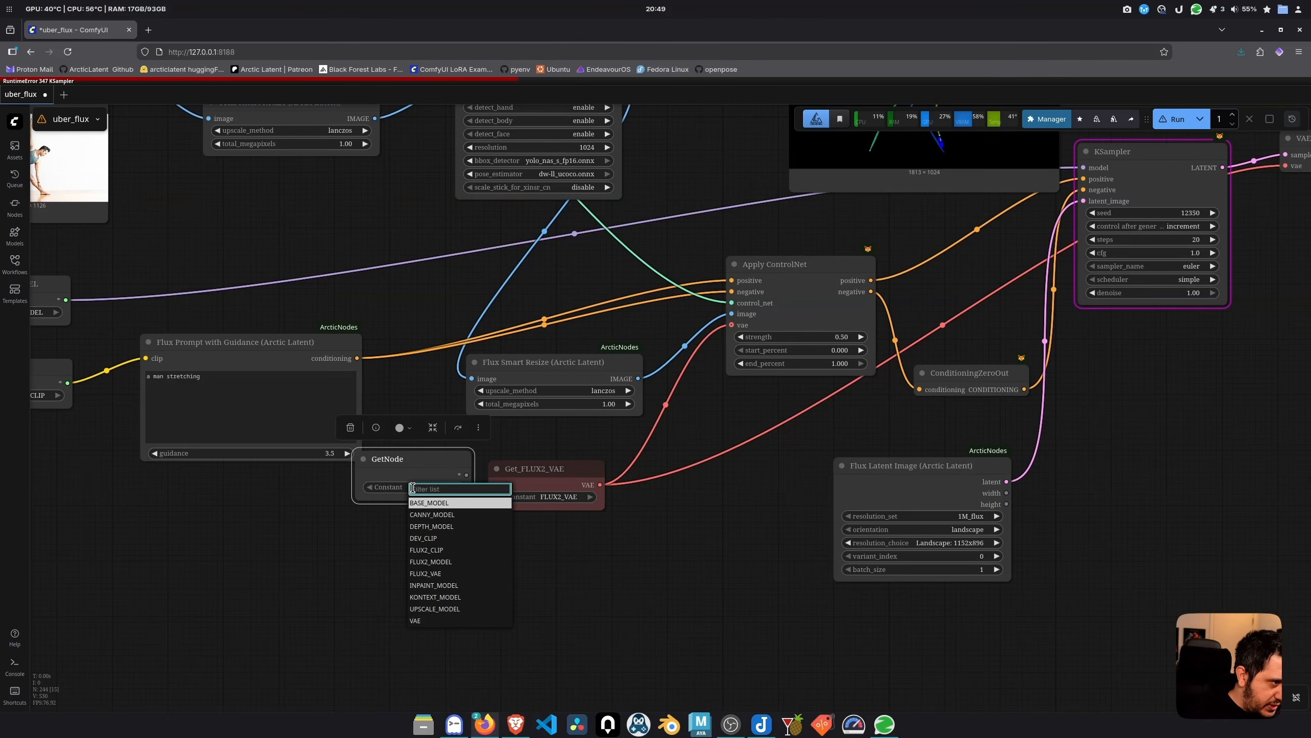
{"action": "left_click", "coordinate": [425, 620]}
Move Get_VAE lower and wire it into Apply ControlNet and VAE Decode
{"action": "left_click_drag", "start_coordinate": [424, 467], "coordinate": [564, 572]}
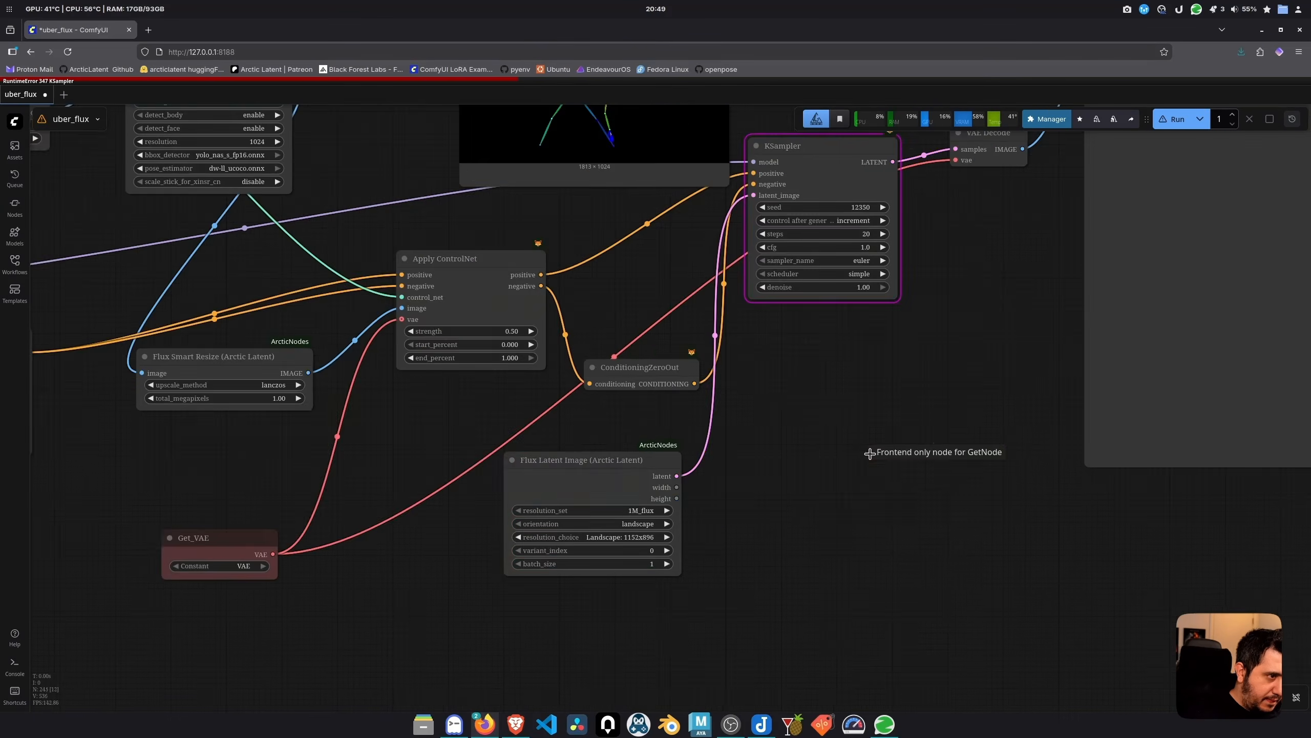
{"action": "left_click", "coordinate": [742, 461]}
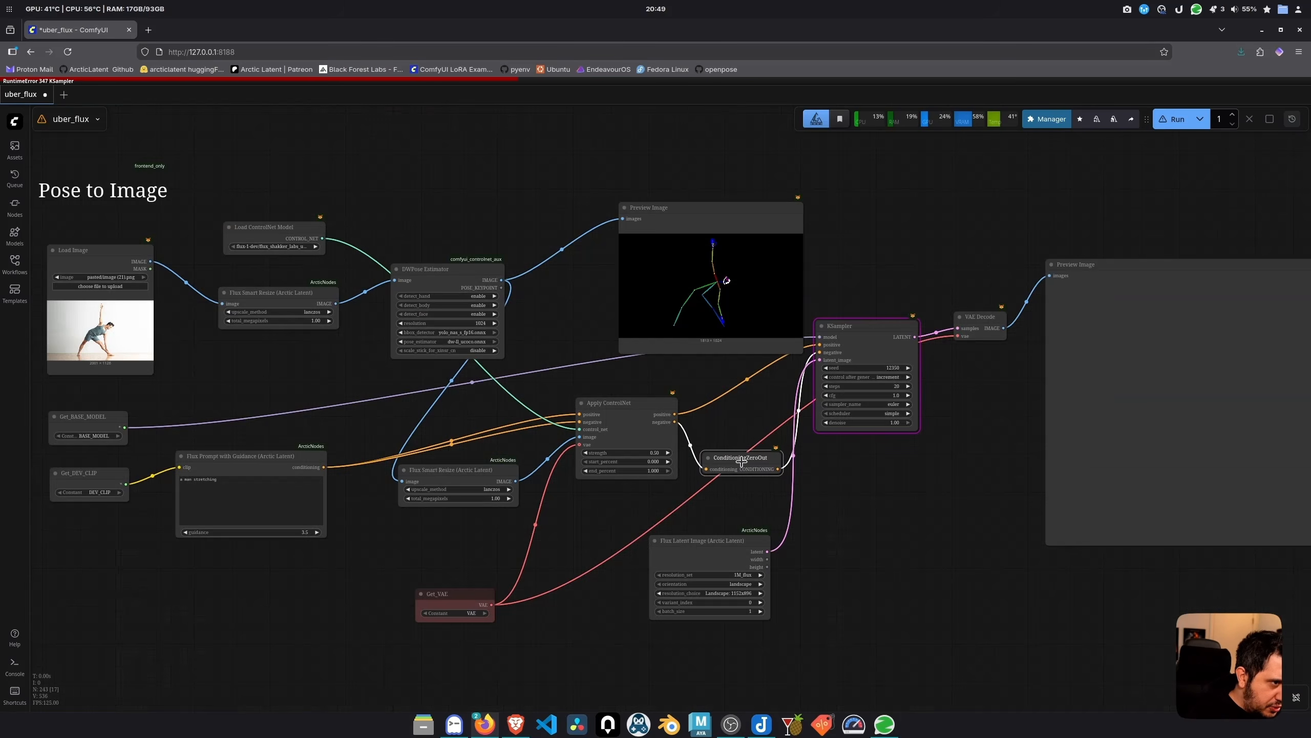
{"action": "scroll", "coordinate": [741, 462], "scroll_direction": "up", "scroll_amount": 2}
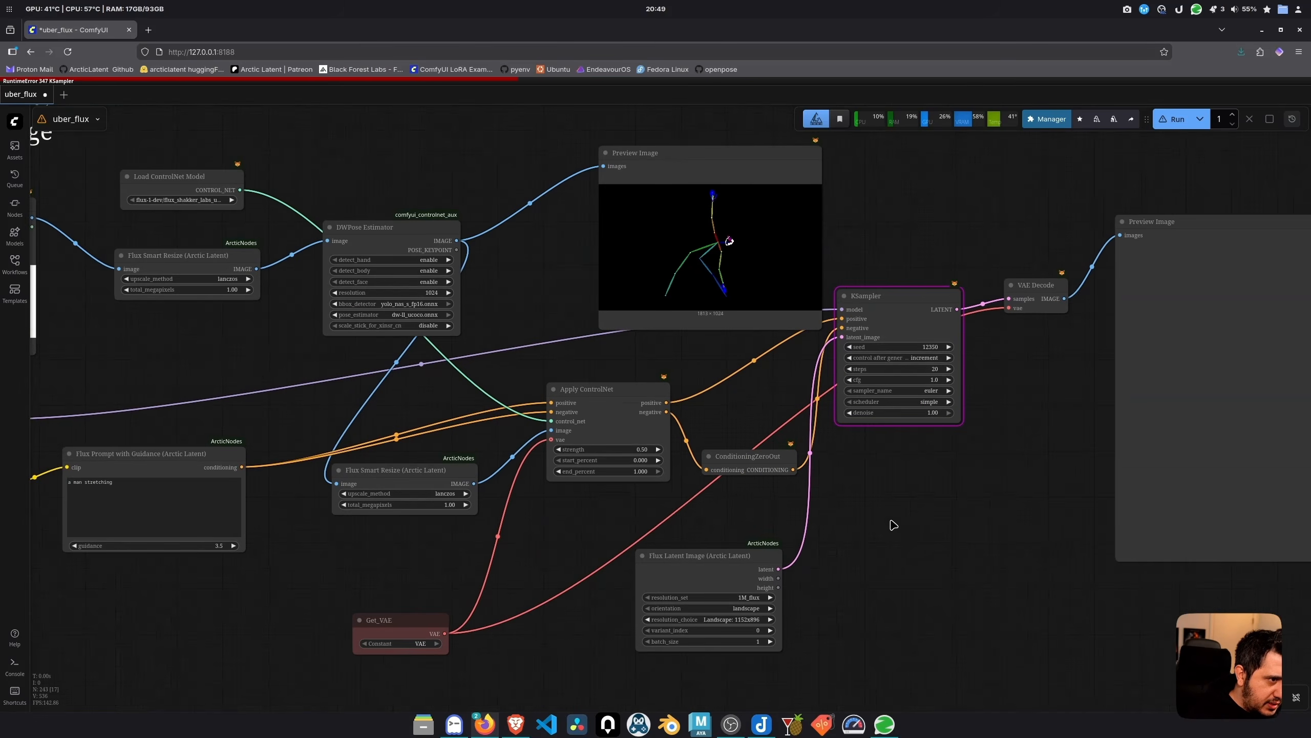
{"action": "left_click_drag", "start_coordinate": [742, 462], "coordinate": [818, 435]}
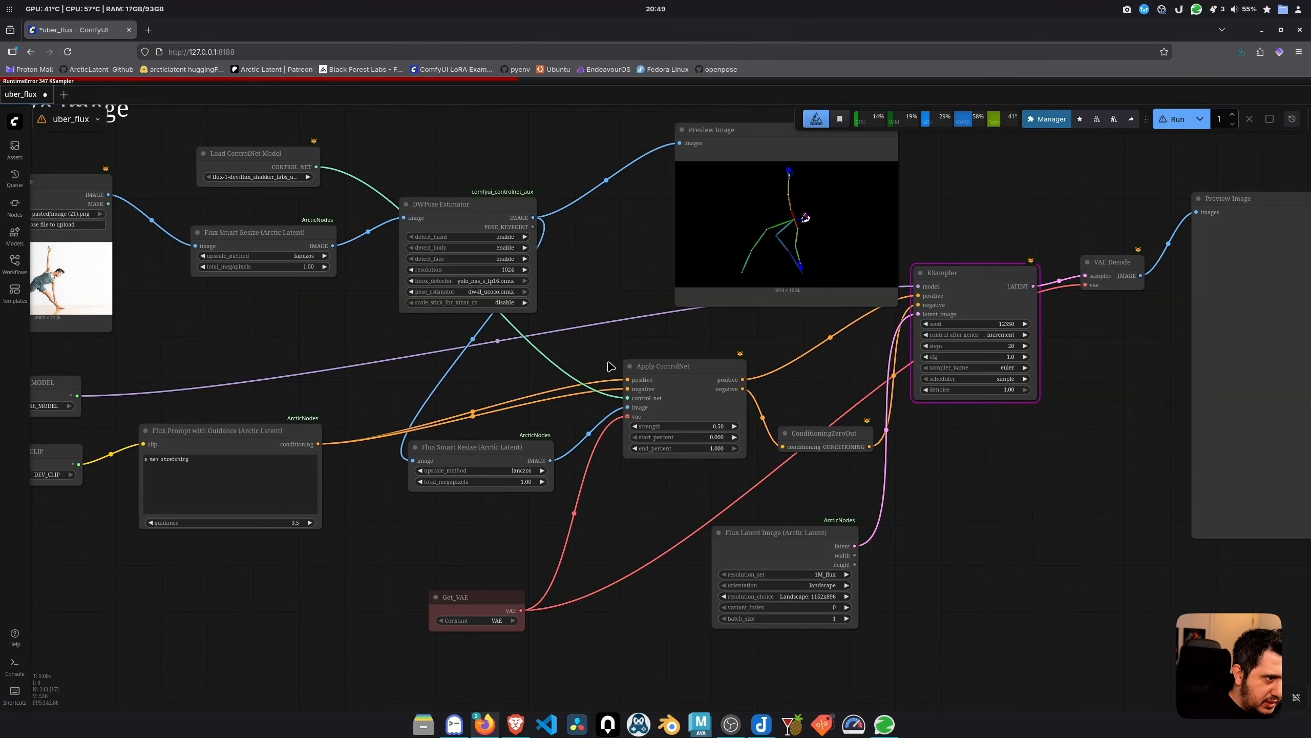
Run only the pose branch from its Preview Image node, then zoom in on the stretching man
{"action": "left_click_drag", "start_coordinate": [1071, 484], "coordinate": [672, 537]}
{"action": "left_click", "coordinate": [1108, 261]}
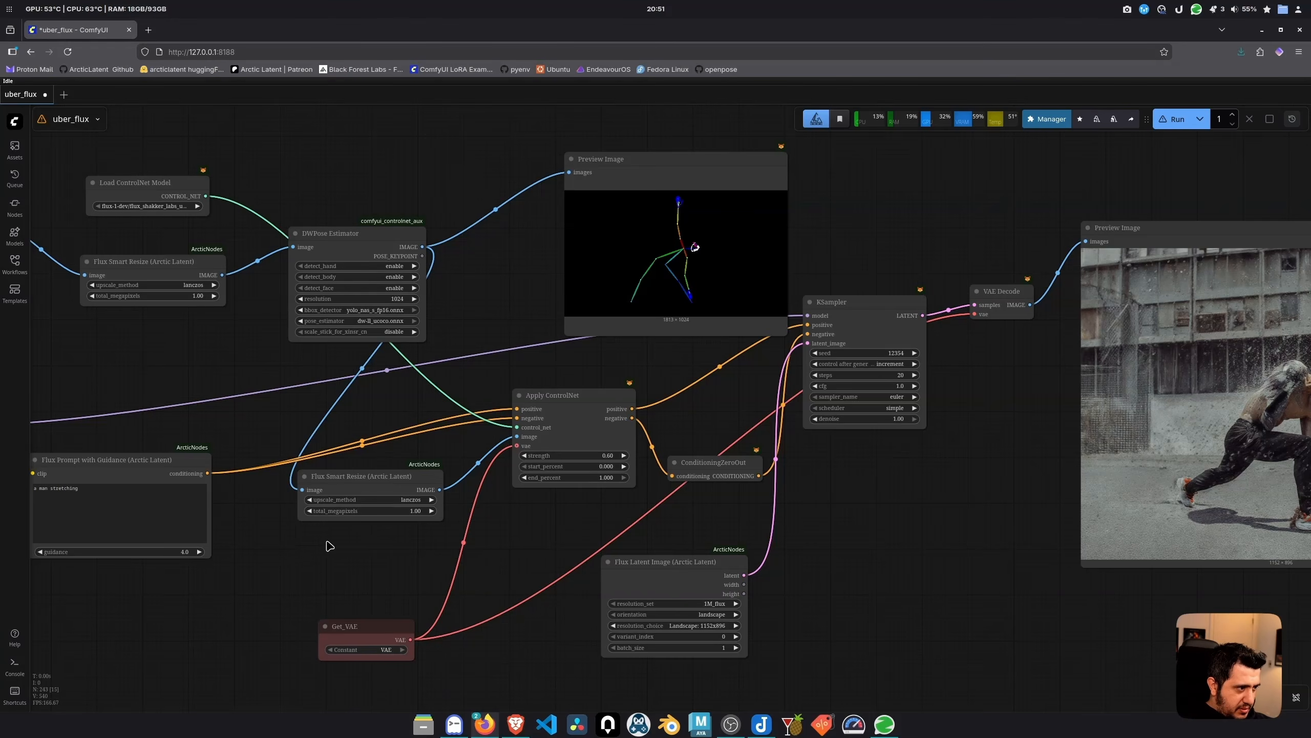
{"action": "left_click_drag", "start_coordinate": [328, 542], "coordinate": [161, 568]}
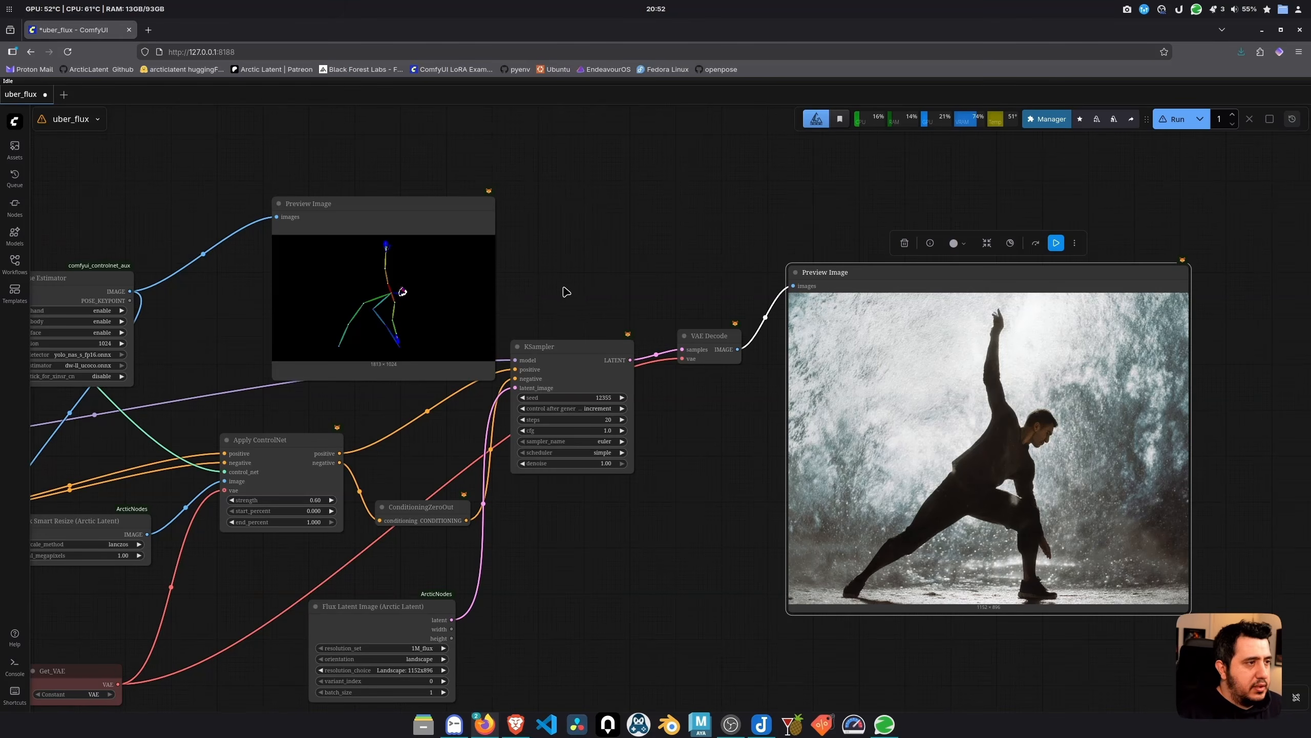
{"action": "left_click_drag", "start_coordinate": [567, 292], "coordinate": [743, 225]}
{"action": "scroll", "coordinate": [828, 341], "scroll_direction": "down", "scroll_amount": 1}
{"action": "left_click_drag", "start_coordinate": [828, 380], "coordinate": [722, 373]}
{"action": "scroll", "coordinate": [1110, 369], "scroll_direction": "up", "scroll_amount": 9}
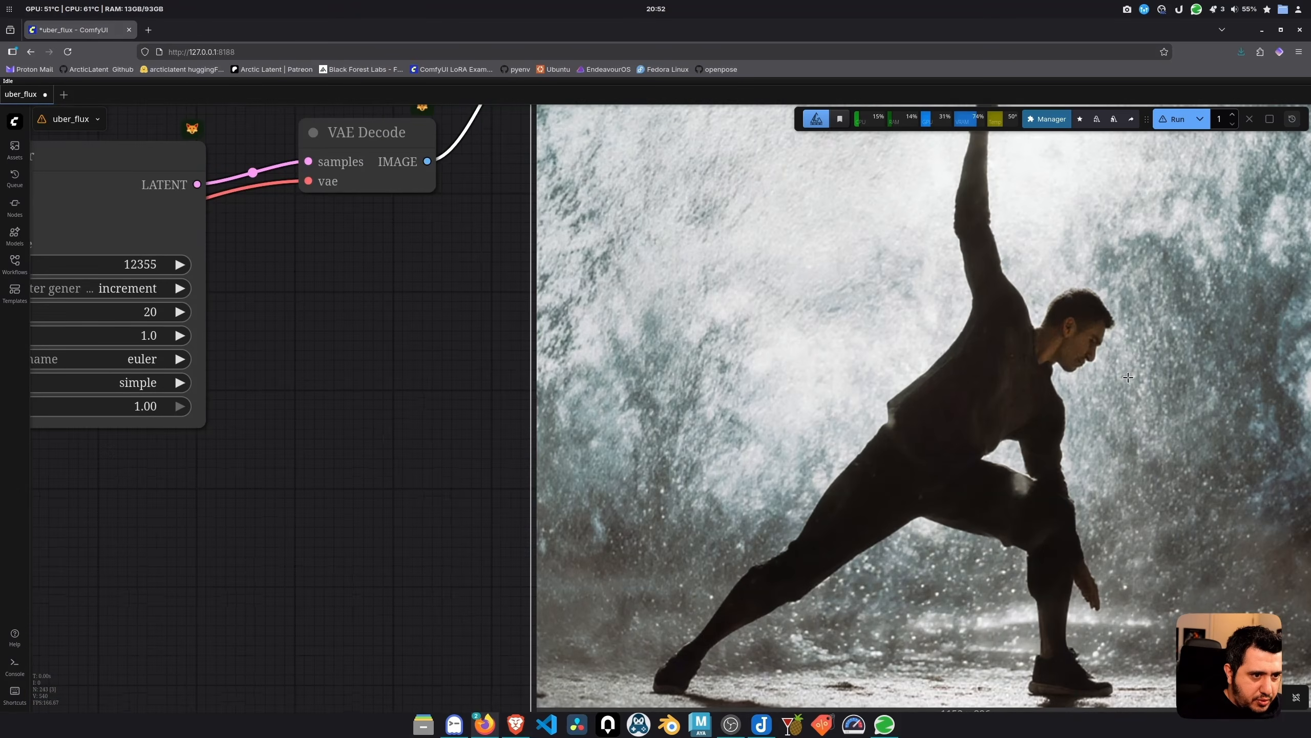
{"action": "scroll", "coordinate": [1124, 379], "scroll_direction": "down", "scroll_amount": 10}
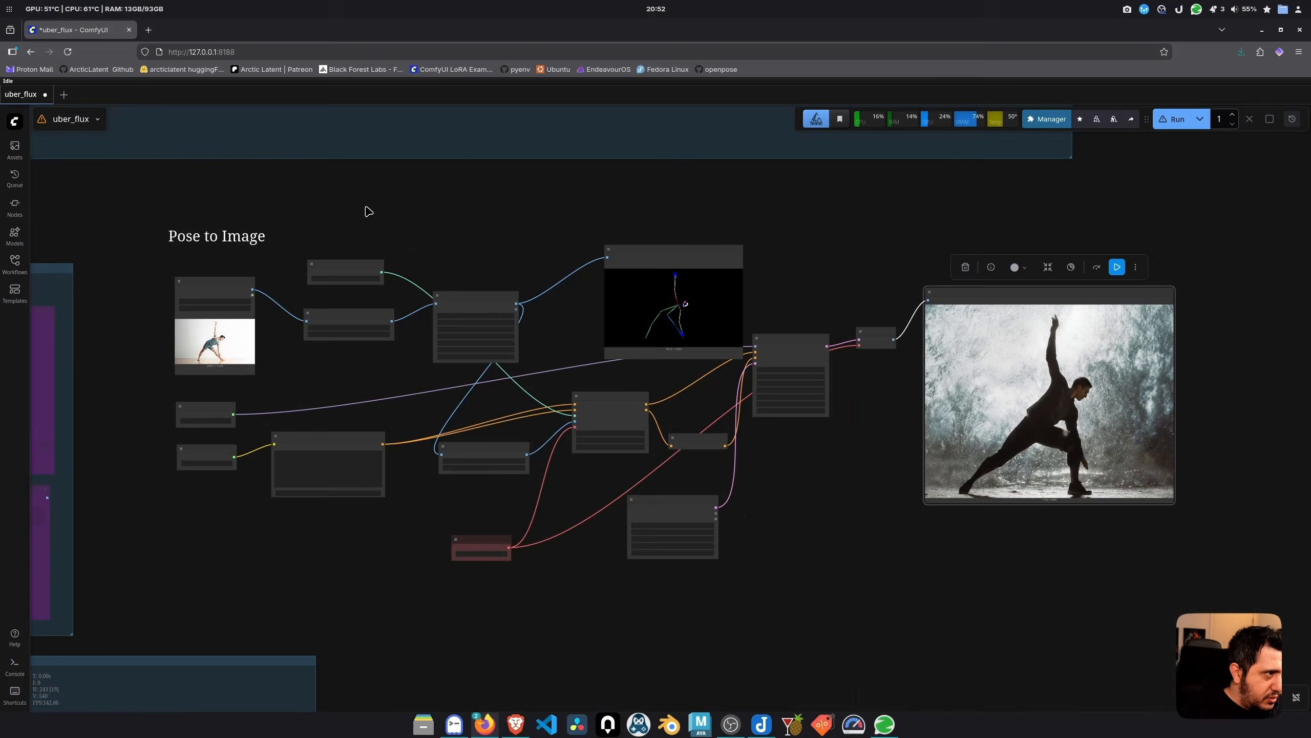
Add a group titled 'Pose to Image' around the pose nodes and position it
{"action": "scroll", "coordinate": [424, 198], "scroll_direction": "up", "scroll_amount": 2}
{"action": "right_click", "coordinate": [208, 251]}
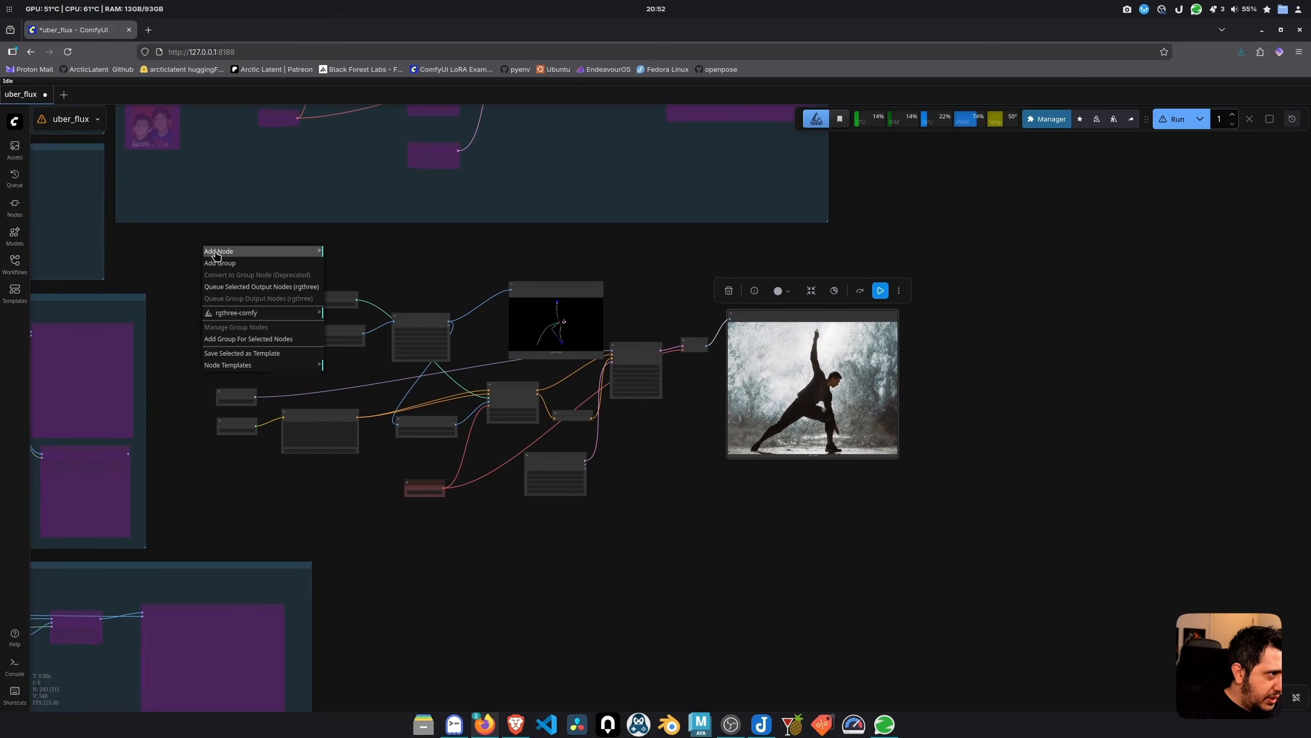
{"action": "left_click", "coordinate": [238, 263]}
{"action": "type", "text": "Pose to Image"}
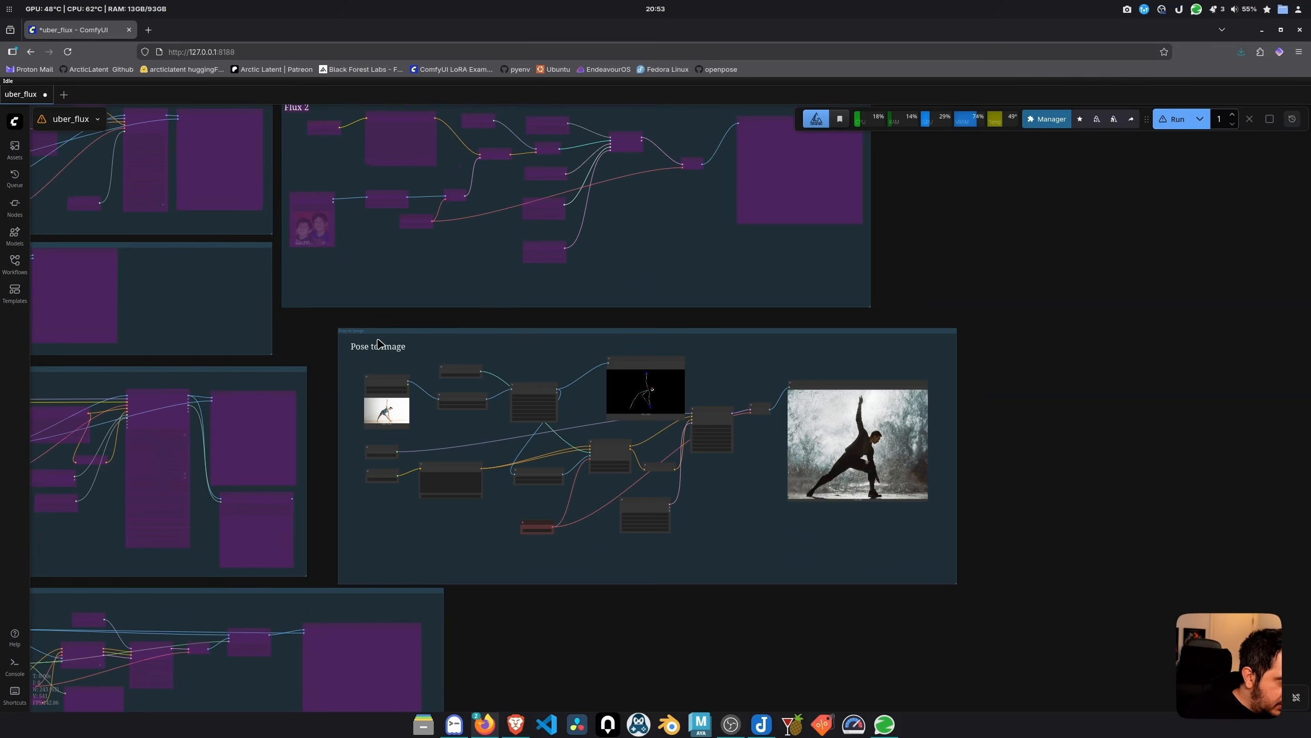
{"action": "left_click_drag", "start_coordinate": [390, 336], "coordinate": [370, 331]}
{"action": "scroll", "coordinate": [370, 331], "scroll_direction": "down", "scroll_amount": 8}
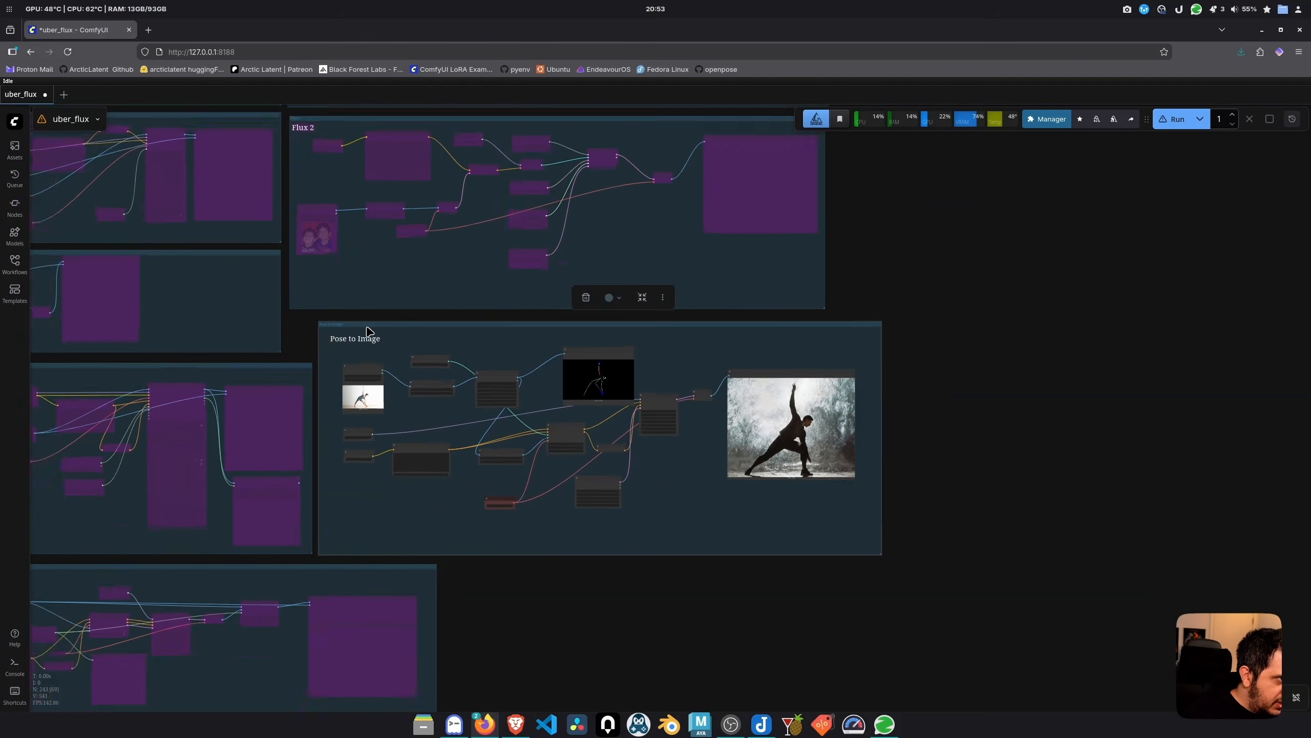
{"action": "scroll", "coordinate": [464, 325], "scroll_direction": "up", "scroll_amount": 5}
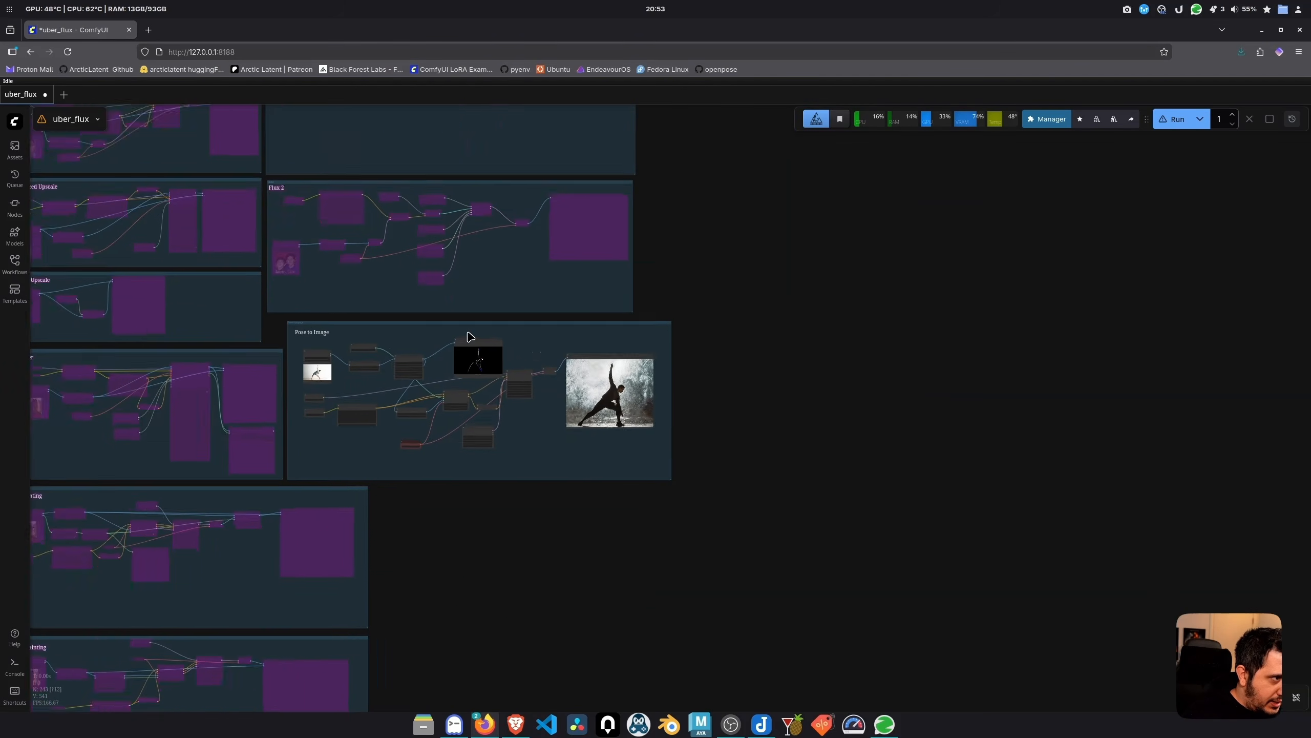
Bypass all nodes in the Pose to Image group
{"action": "left_click", "coordinate": [500, 330]}
{"action": "right_click", "coordinate": [498, 326]}
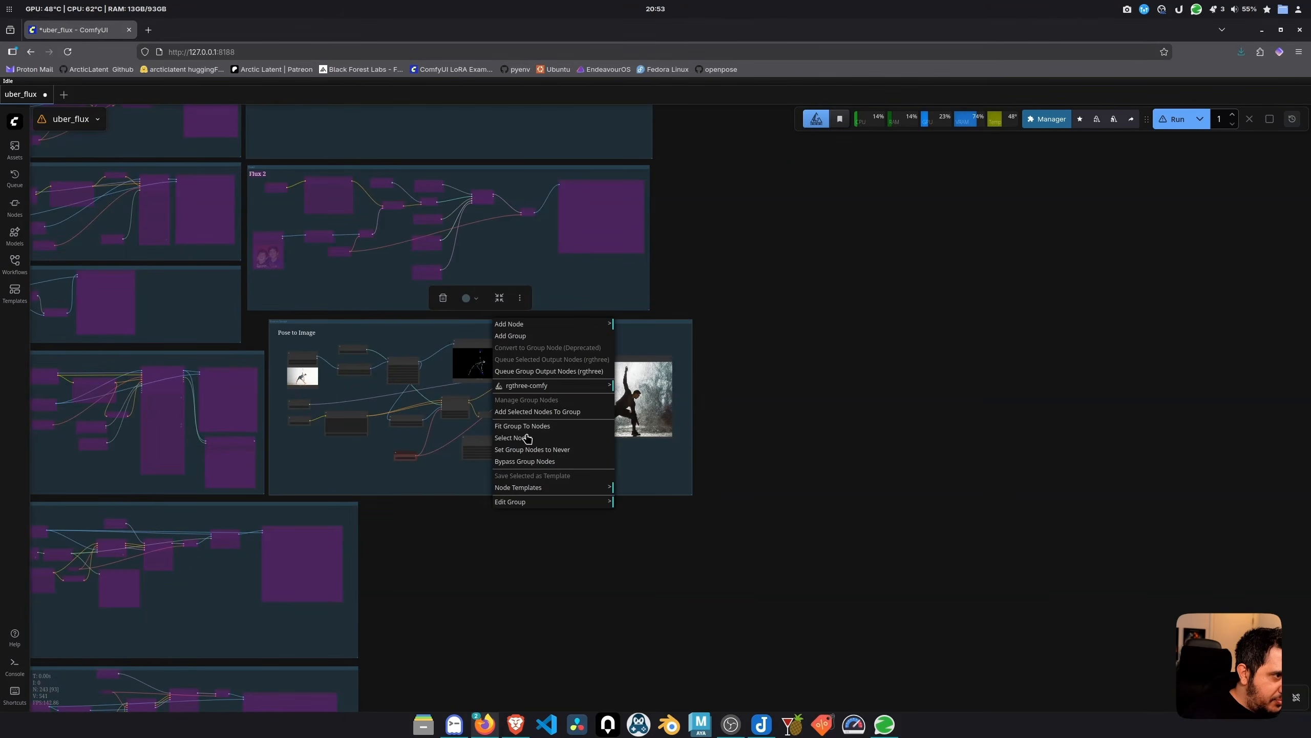
{"action": "left_click", "coordinate": [515, 462]}
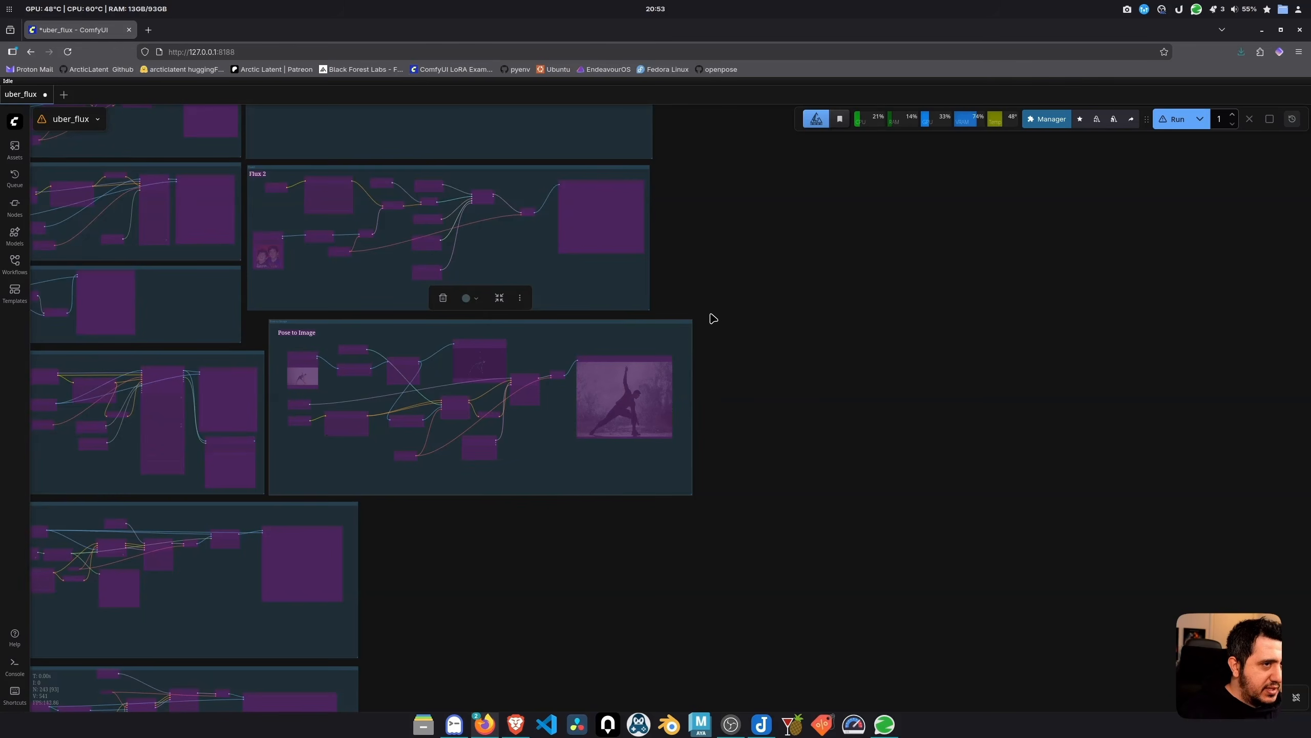
{"action": "left_click", "coordinate": [789, 333]}
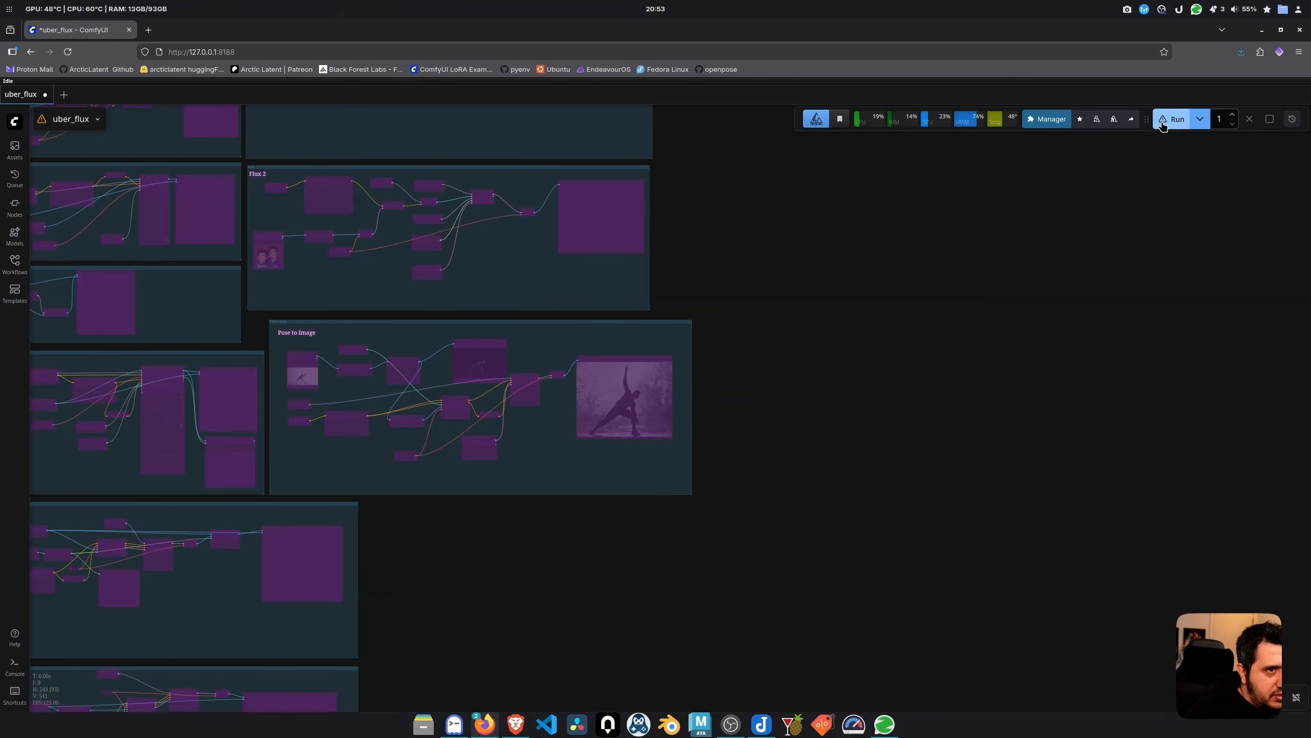
{"action": "scroll", "coordinate": [739, 352], "scroll_direction": "down", "scroll_amount": 3}
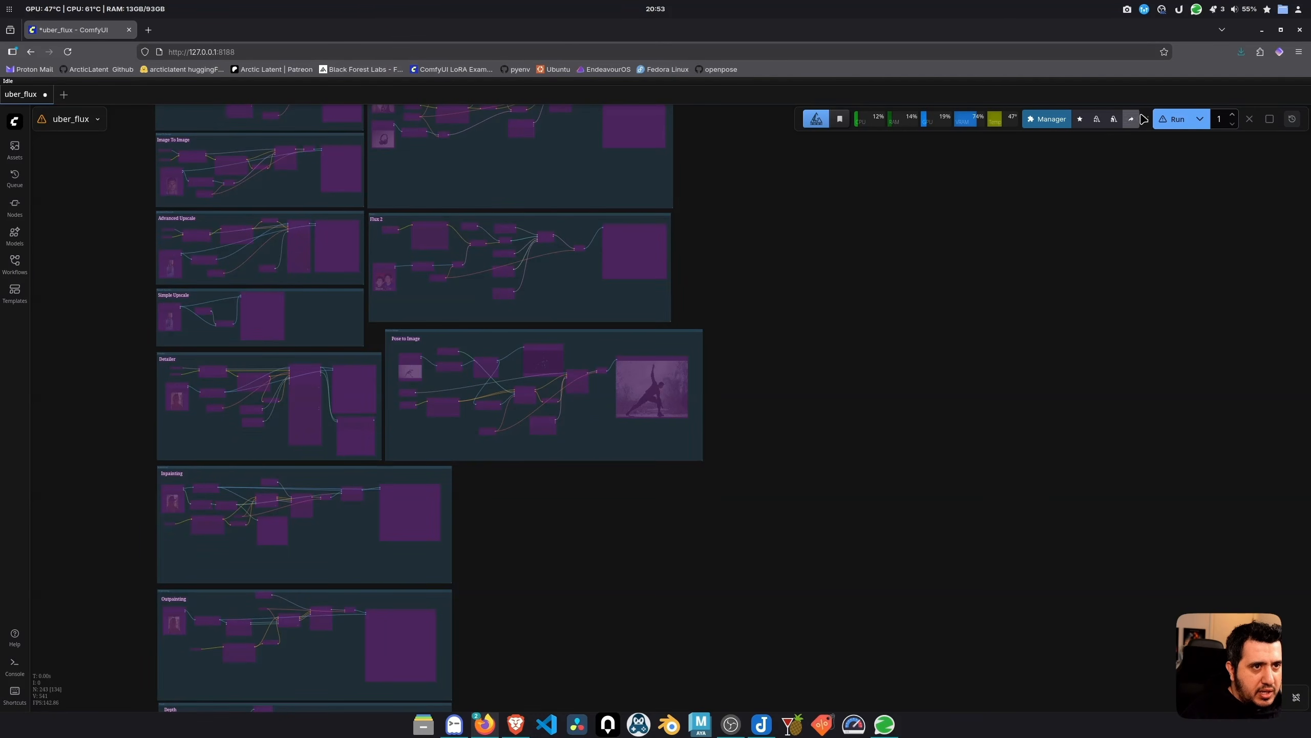
Run the whole workflow and check that the pose preview stays bypassed
{"action": "left_click", "coordinate": [1173, 122]}
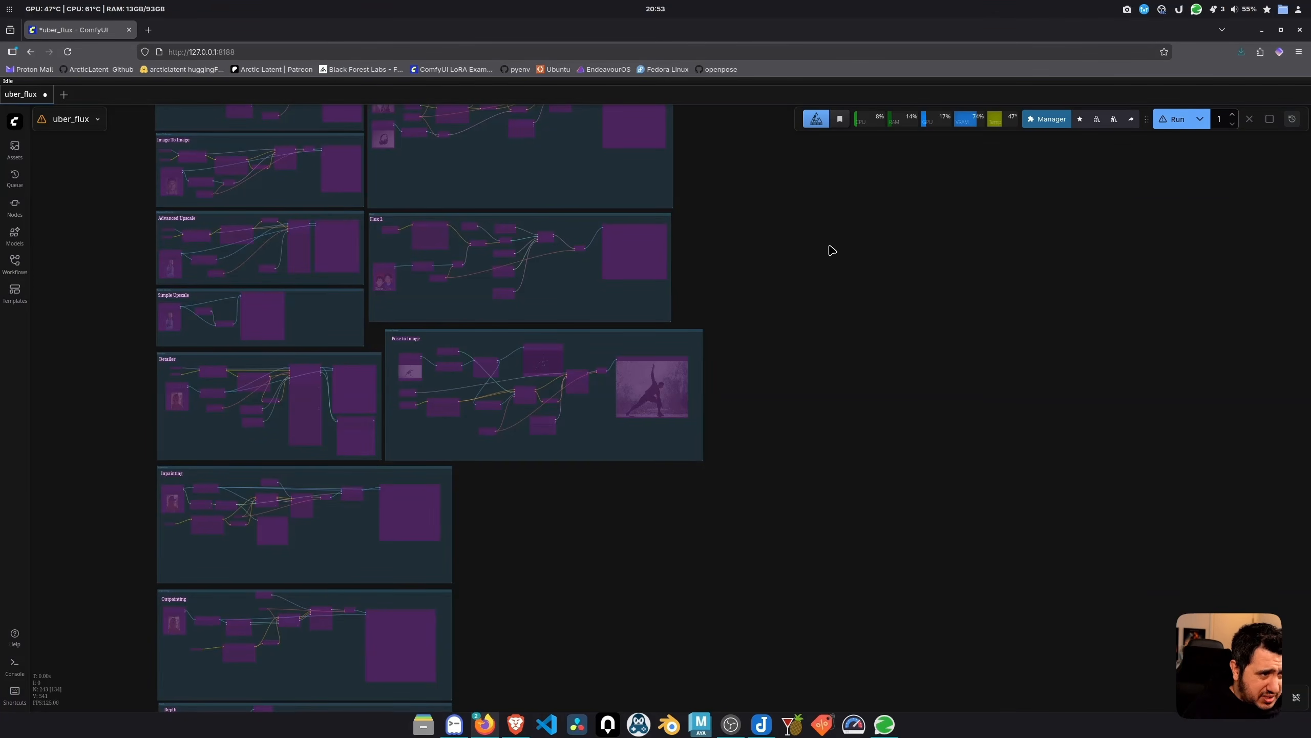
{"action": "scroll", "coordinate": [651, 382], "scroll_direction": "up", "scroll_amount": 15}
{"action": "left_click", "coordinate": [739, 323]}
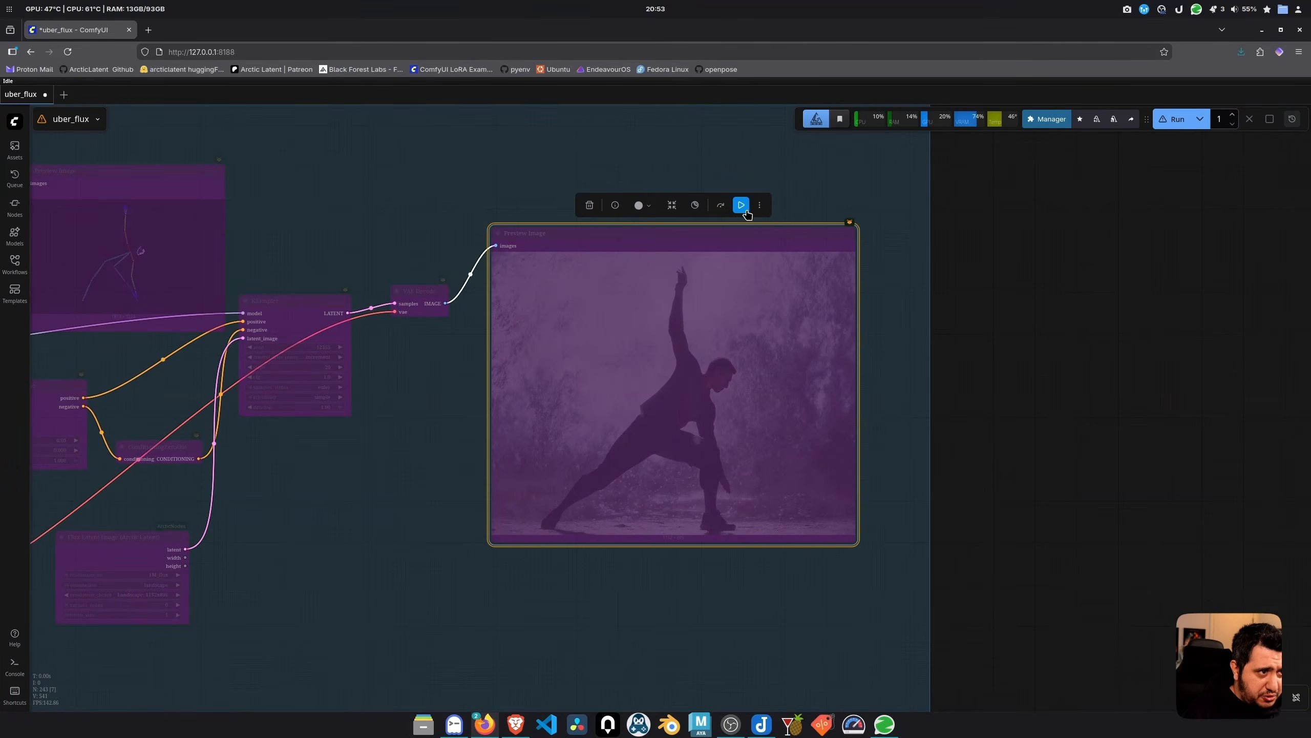
{"action": "scroll", "coordinate": [946, 405], "scroll_direction": "down", "scroll_amount": 10}
{"action": "left_click", "coordinate": [698, 307]}
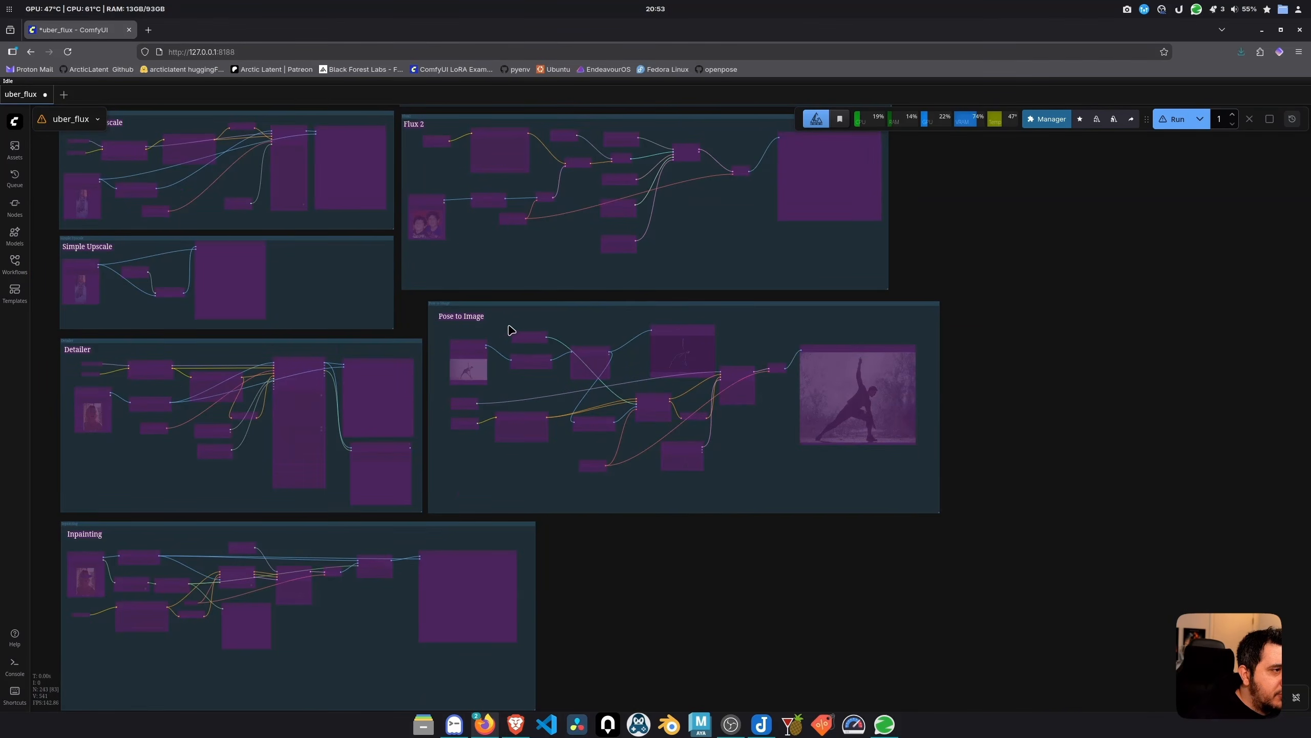
{"action": "left_click_drag", "start_coordinate": [969, 224], "coordinate": [1074, 492]}
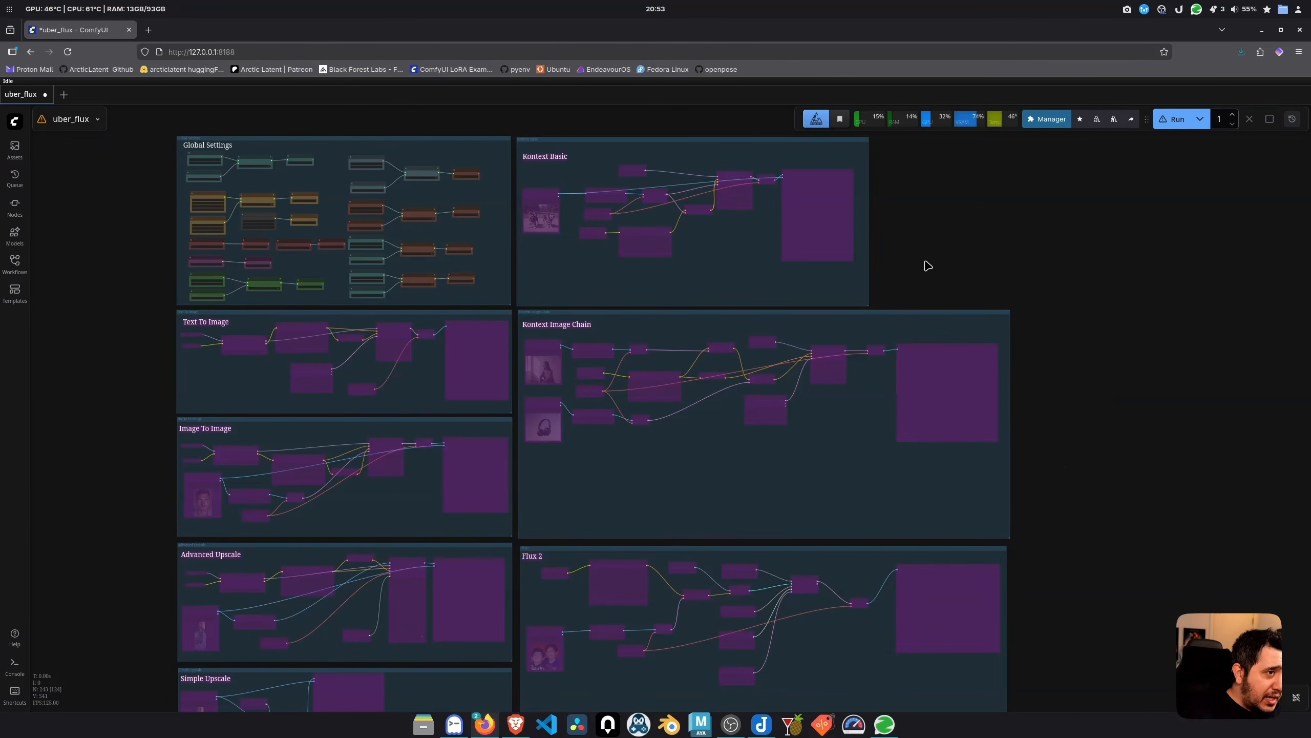
{"action": "left_click_drag", "start_coordinate": [925, 265], "coordinate": [1048, 358]}
{"action": "scroll", "coordinate": [454, 298], "scroll_direction": "up", "scroll_amount": 5}
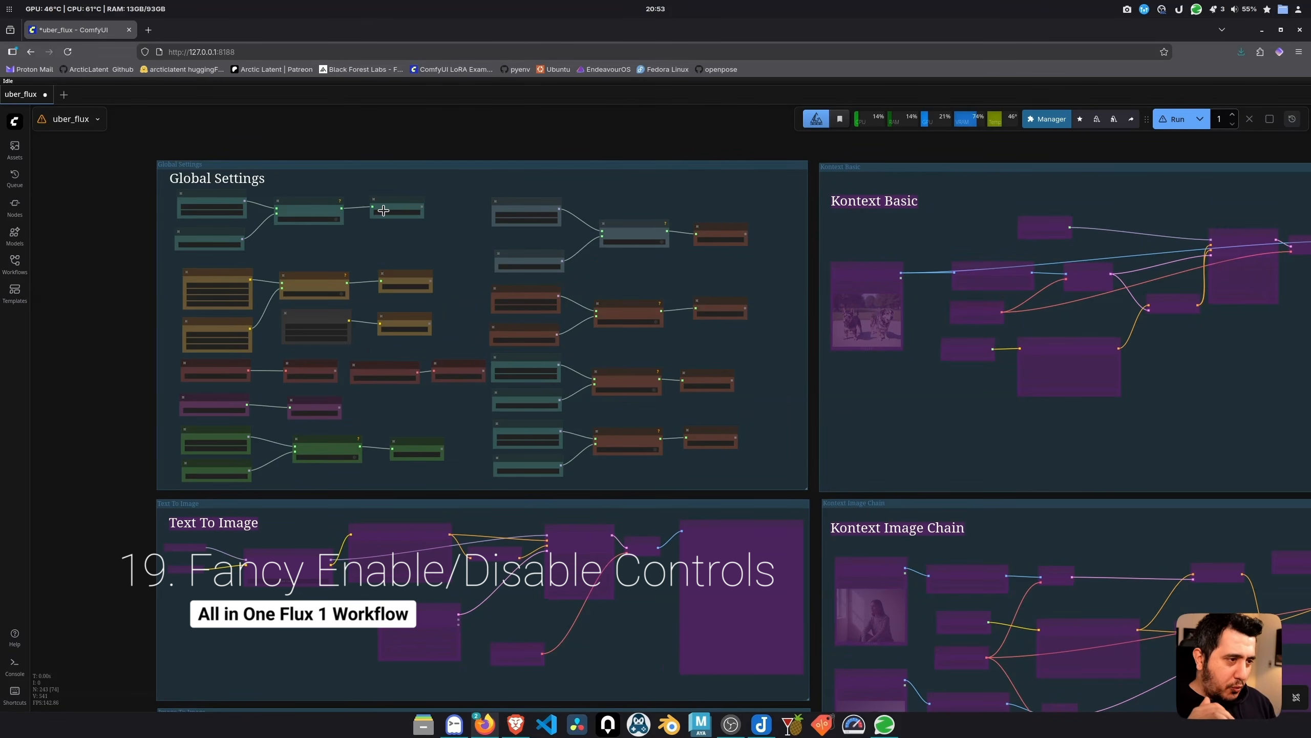
{"action": "left_click_drag", "start_coordinate": [396, 129], "coordinate": [646, 143]}
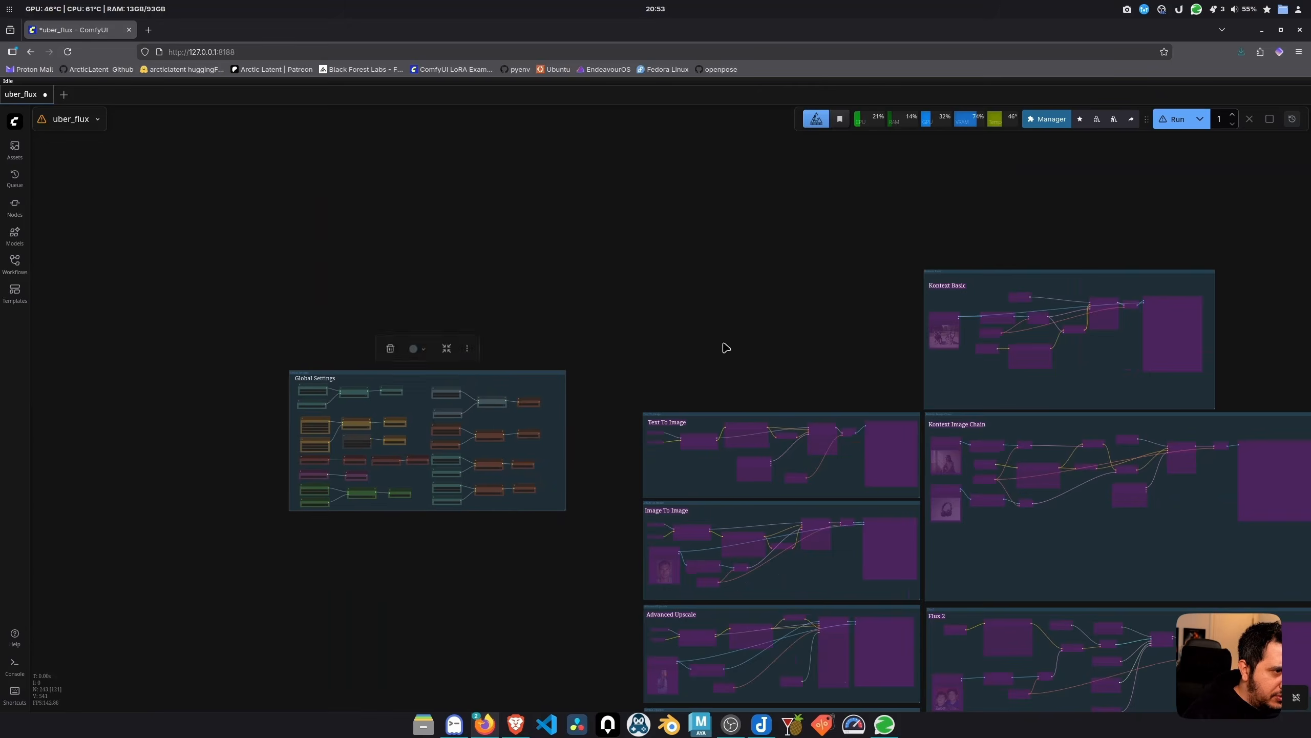
{"action": "left_click_drag", "start_coordinate": [759, 330], "coordinate": [629, 128]}
{"action": "scroll", "coordinate": [635, 222], "scroll_direction": "down", "scroll_amount": 3}
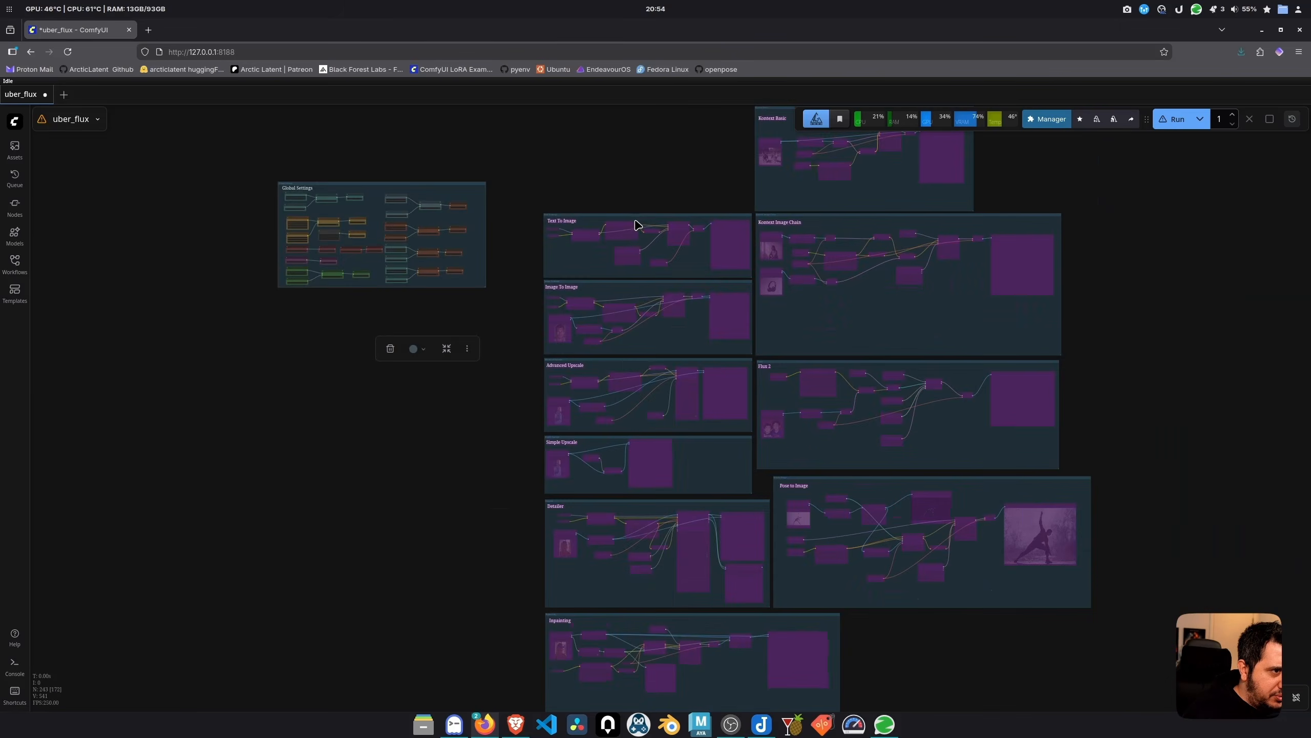
{"action": "scroll", "coordinate": [638, 220], "scroll_direction": "down", "scroll_amount": 5}
{"action": "scroll", "coordinate": [821, 524], "scroll_direction": "up", "scroll_amount": 6}
{"action": "left_click_drag", "start_coordinate": [814, 524], "coordinate": [792, 508]}
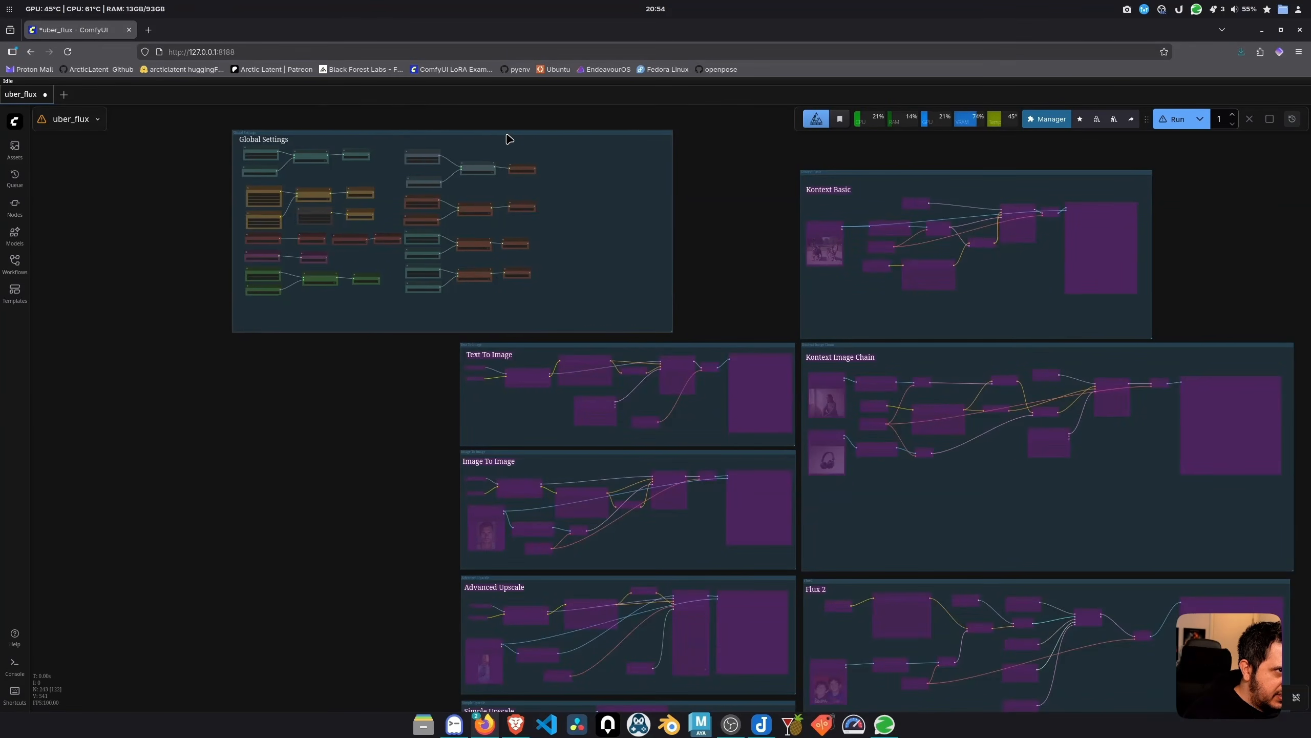
{"action": "scroll", "coordinate": [459, 266], "scroll_direction": "down", "scroll_amount": 2}
{"action": "scroll", "coordinate": [430, 425], "scroll_direction": "up", "scroll_amount": 10}
Add a Fast Groups Bypasser node beside the Text To Image group
{"action": "double_click", "coordinate": [393, 417]}
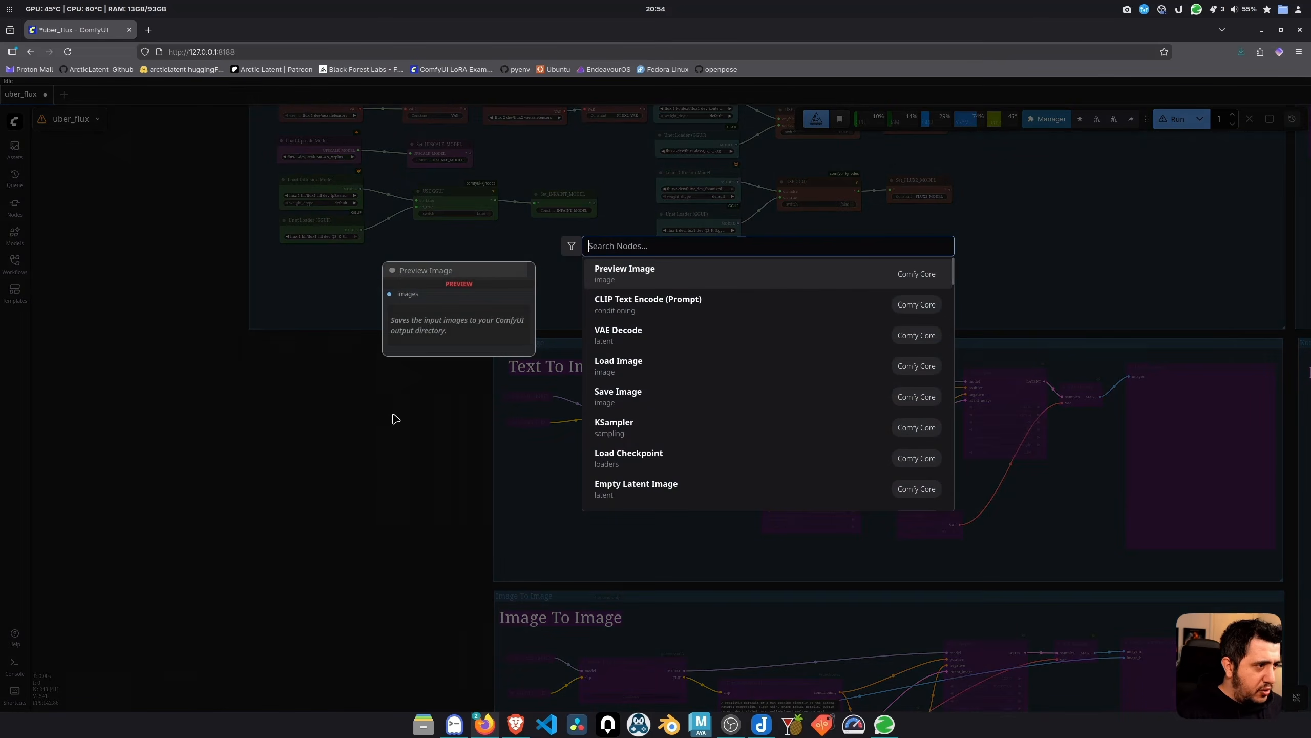
{"action": "type", "text": "group"}
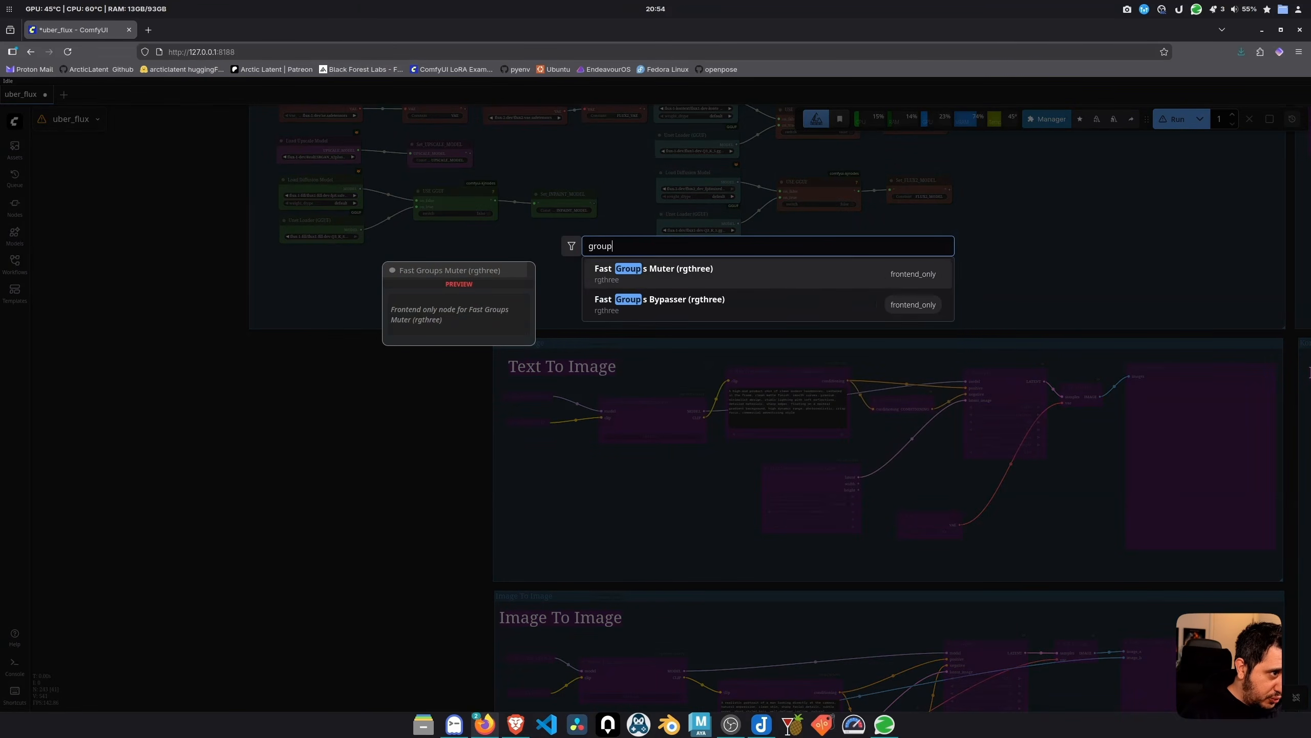
{"action": "left_click", "coordinate": [678, 307]}
{"action": "scroll", "coordinate": [471, 490], "scroll_direction": "up", "scroll_amount": 8}
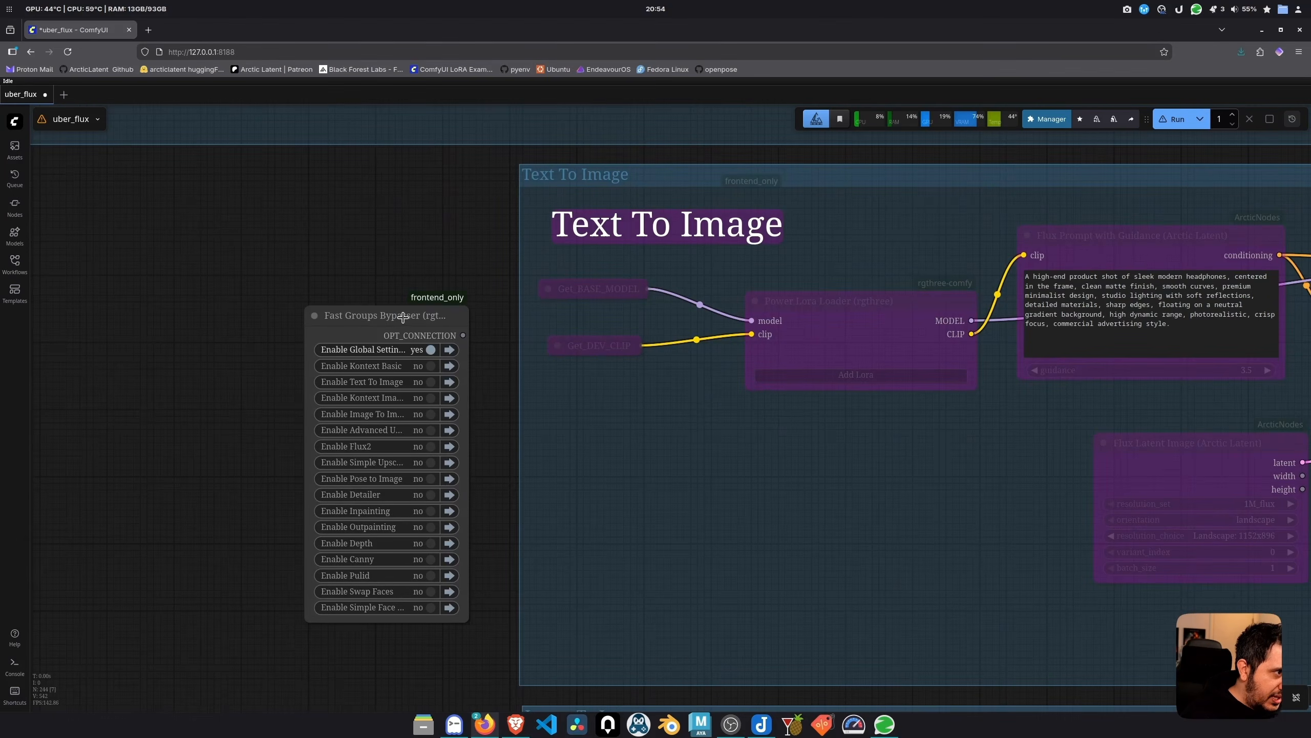
{"action": "left_click_drag", "start_coordinate": [395, 314], "coordinate": [417, 236]}
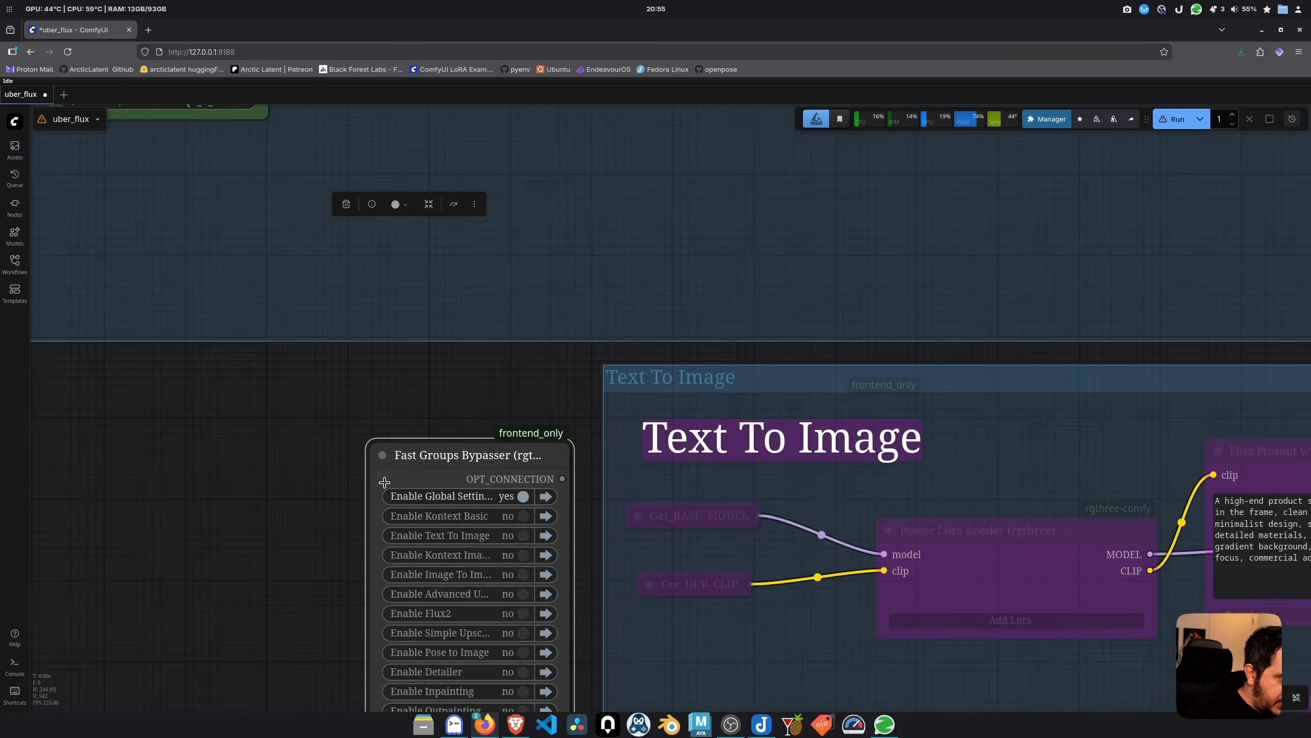
Turn off the Global Settings group using the bypasser's toggle
{"action": "scroll", "coordinate": [383, 482], "scroll_direction": "down", "scroll_amount": 5}
{"action": "scroll", "coordinate": [413, 504], "scroll_direction": "up", "scroll_amount": 4}
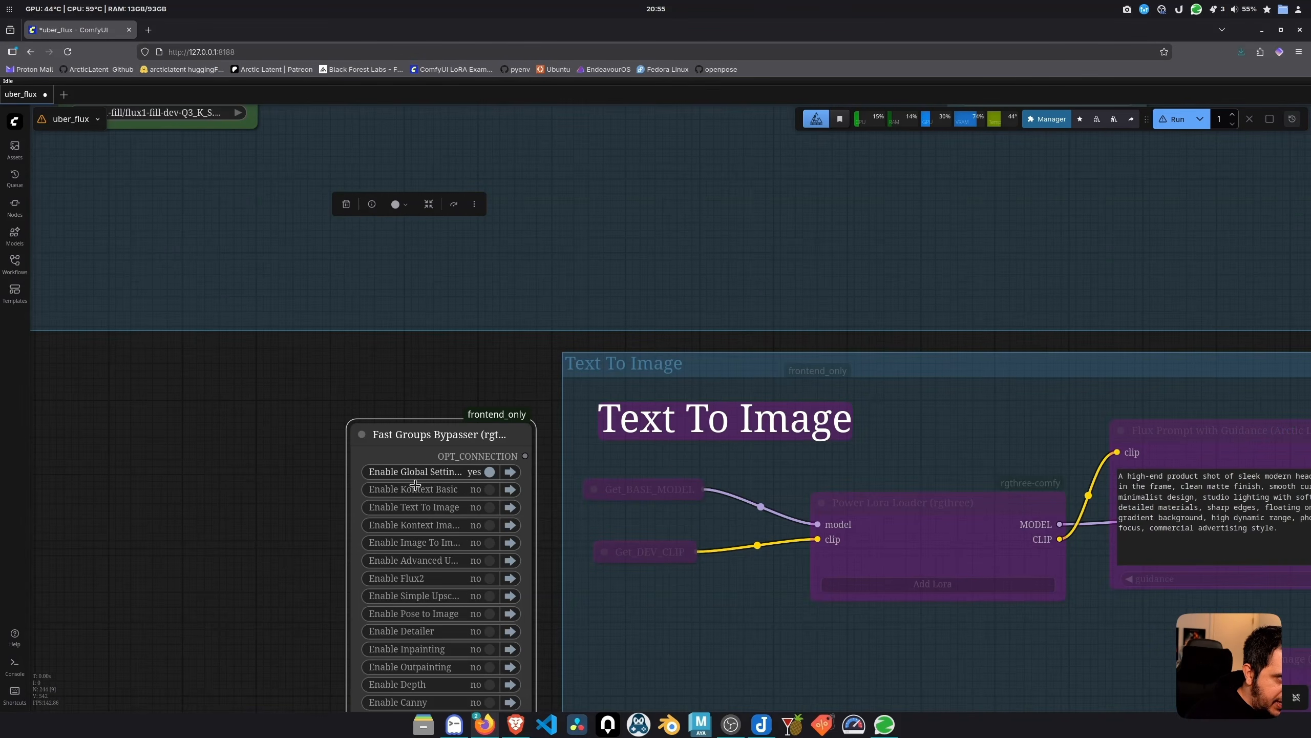
{"action": "scroll", "coordinate": [402, 487], "scroll_direction": "down", "scroll_amount": 3}
{"action": "scroll", "coordinate": [450, 474], "scroll_direction": "down", "scroll_amount": 3}
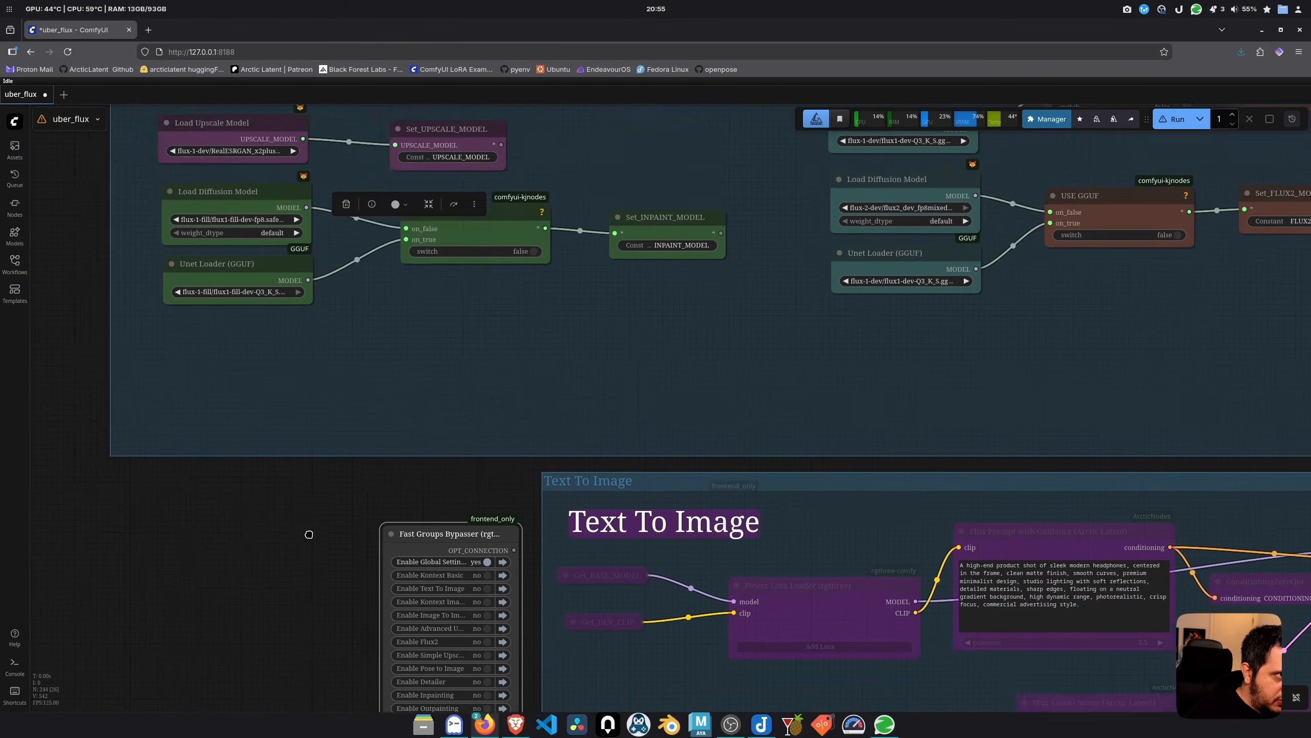
{"action": "scroll", "coordinate": [461, 632], "scroll_direction": "up", "scroll_amount": 5}
{"action": "left_click", "coordinate": [460, 633]}
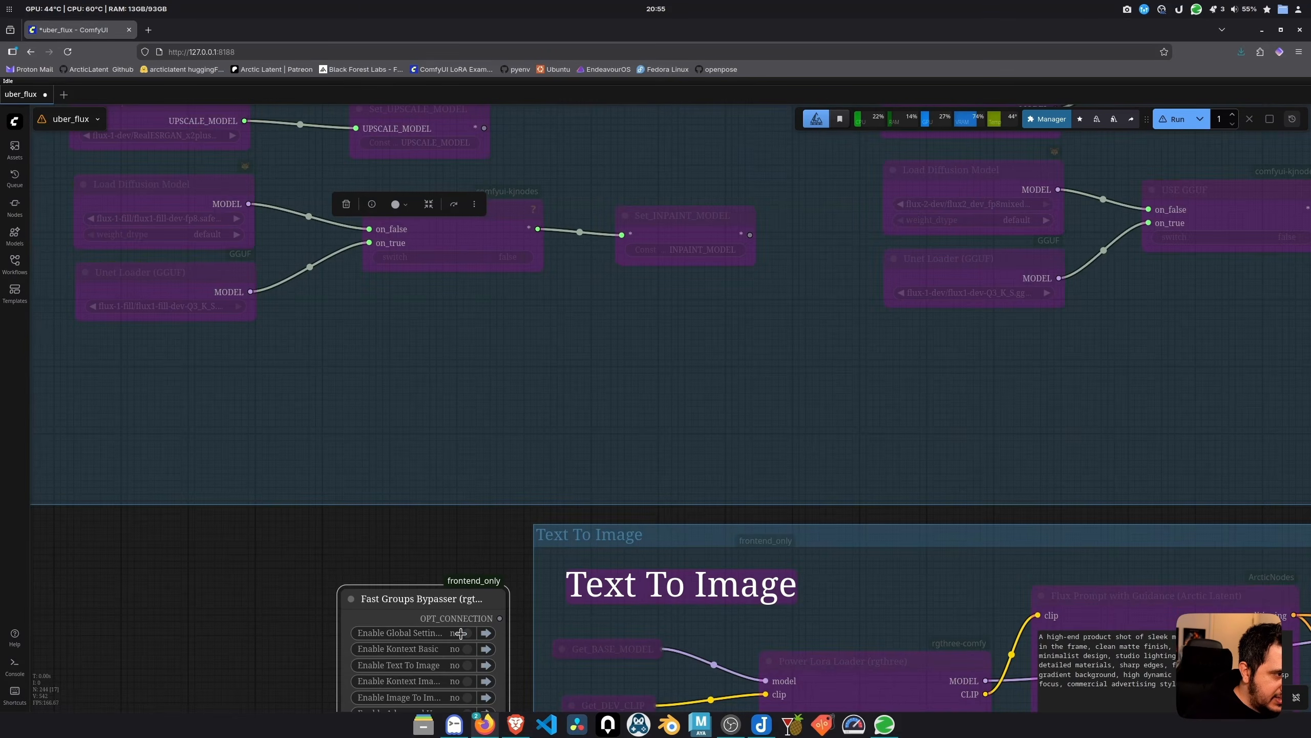
{"action": "scroll", "coordinate": [428, 547], "scroll_direction": "down", "scroll_amount": 3}
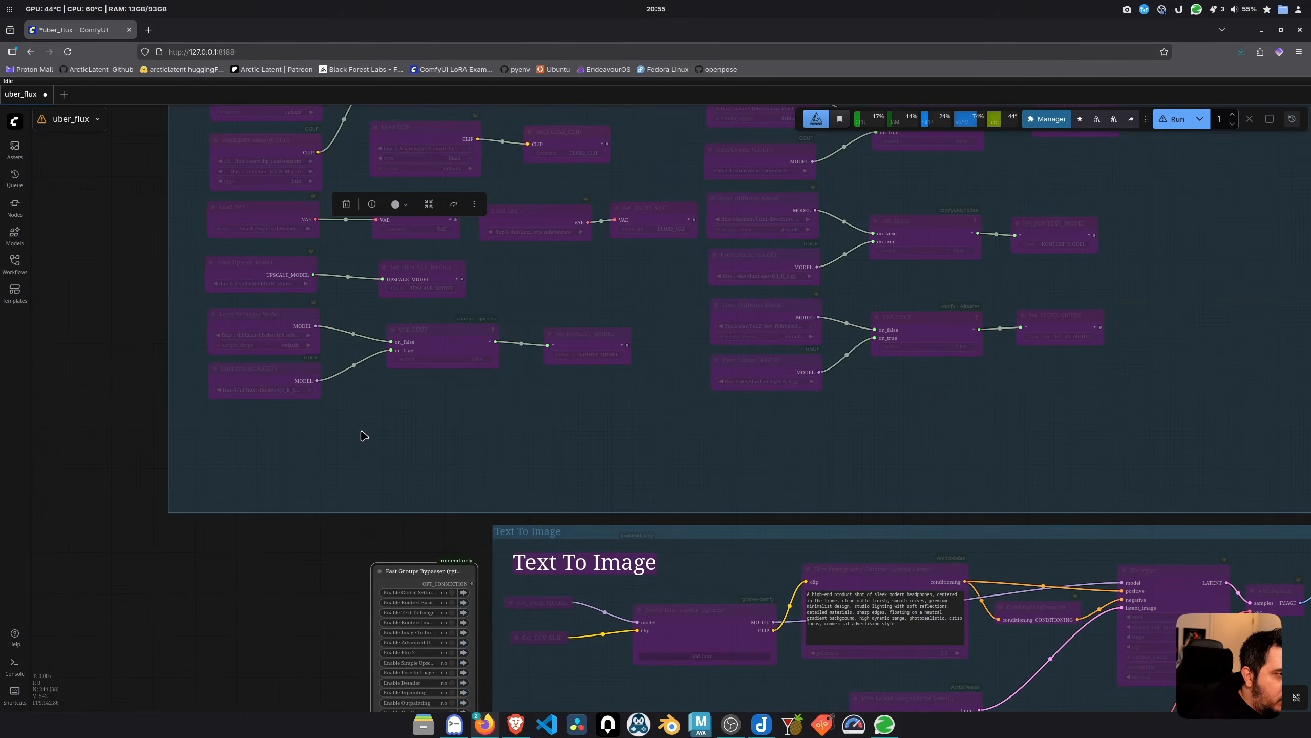
{"action": "scroll", "coordinate": [395, 548], "scroll_direction": "up", "scroll_amount": 8}
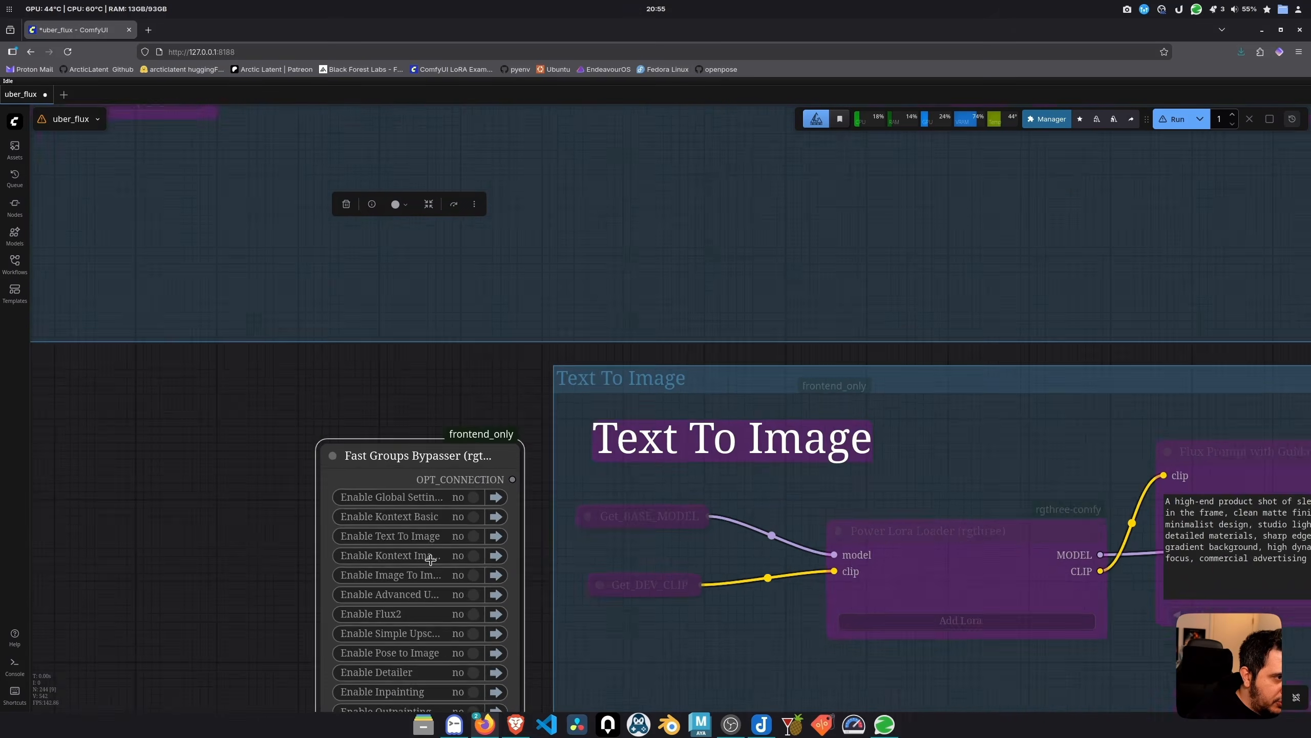
Move the bypasser into the Global Settings group and select that group's nodes
{"action": "left_click_drag", "start_coordinate": [247, 476], "coordinate": [208, 394]}
{"action": "scroll", "coordinate": [208, 395], "scroll_direction": "down", "scroll_amount": 6}
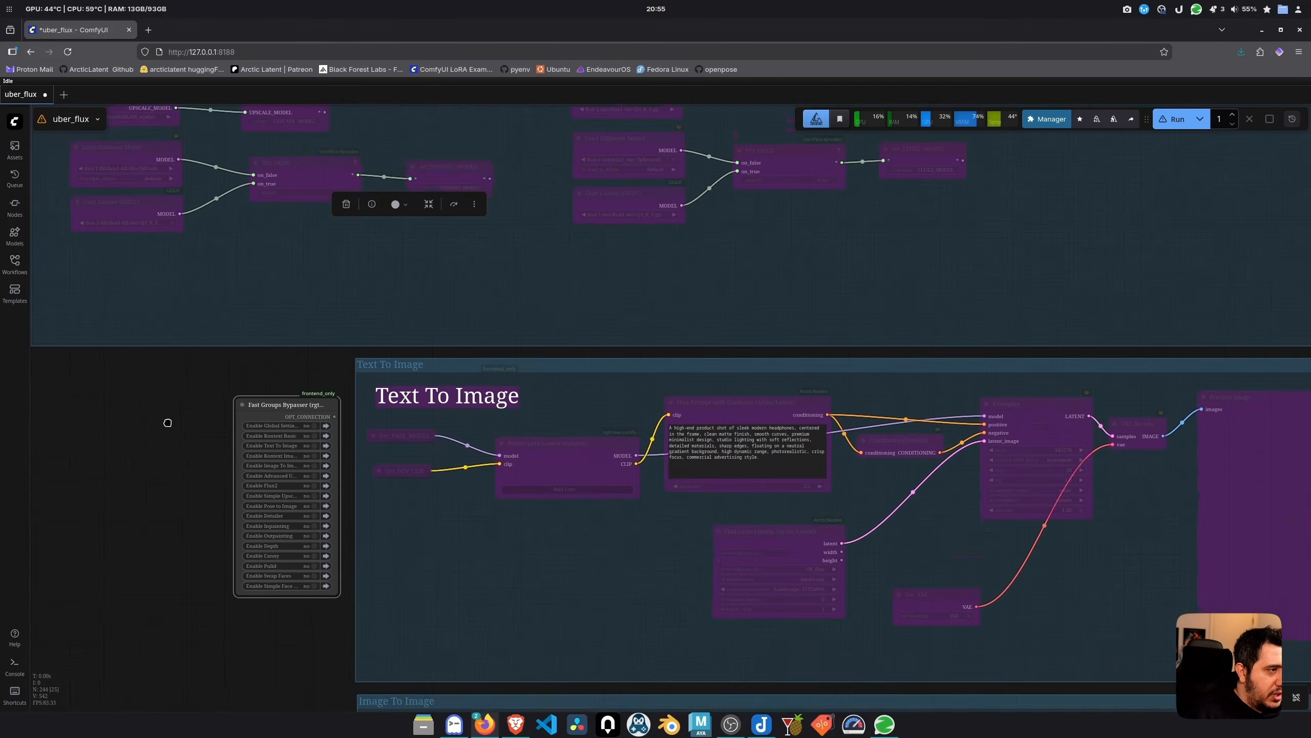
{"action": "left_click_drag", "start_coordinate": [270, 542], "coordinate": [821, 271]}
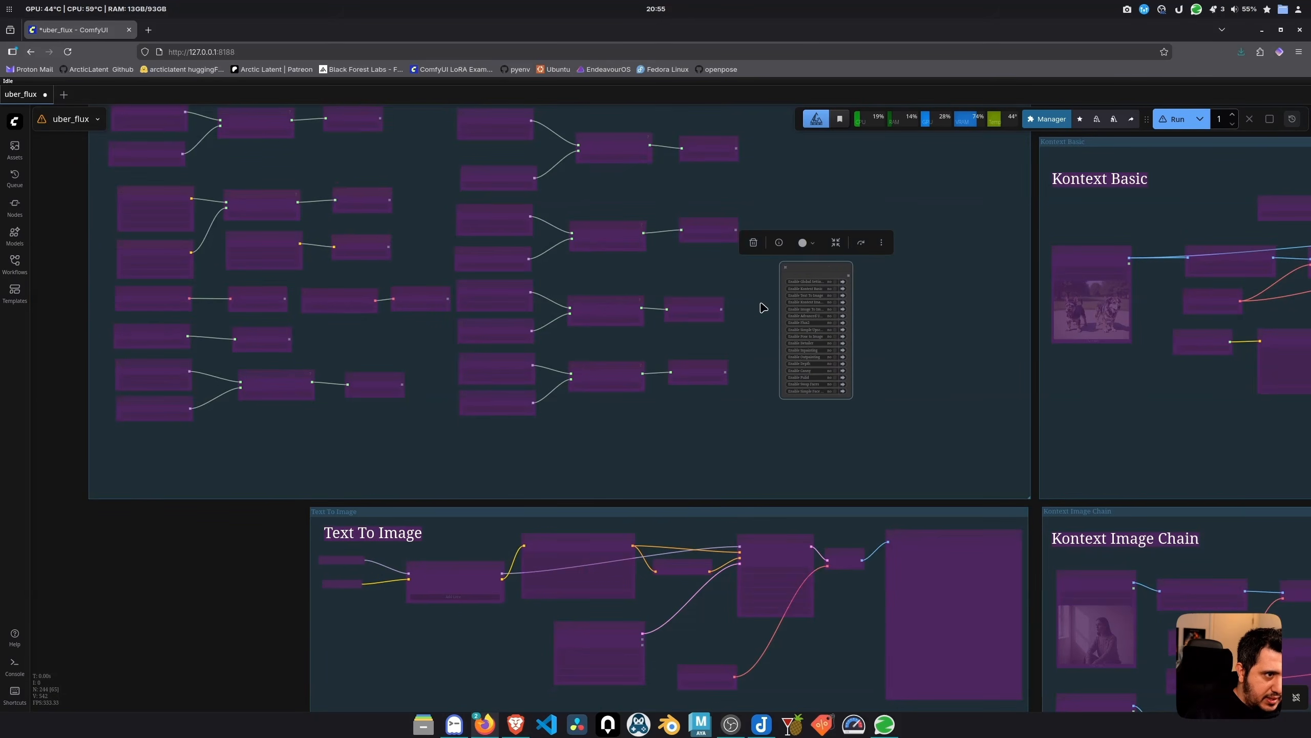
{"action": "left_click_drag", "start_coordinate": [761, 307], "coordinate": [657, 473]}
{"action": "left_click_drag", "start_coordinate": [712, 430], "coordinate": [697, 295]}
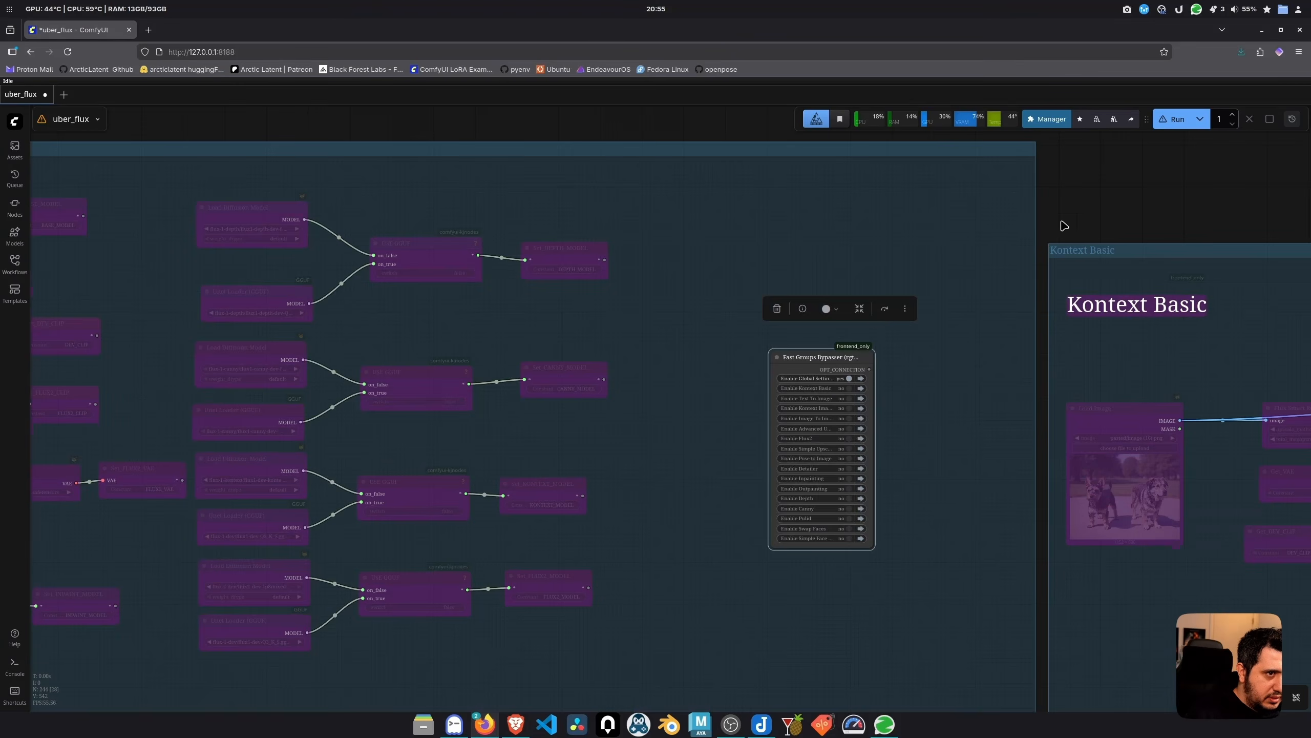
{"action": "left_click", "coordinate": [1089, 214]}
{"action": "left_click_drag", "start_coordinate": [170, 275], "coordinate": [589, 506]}
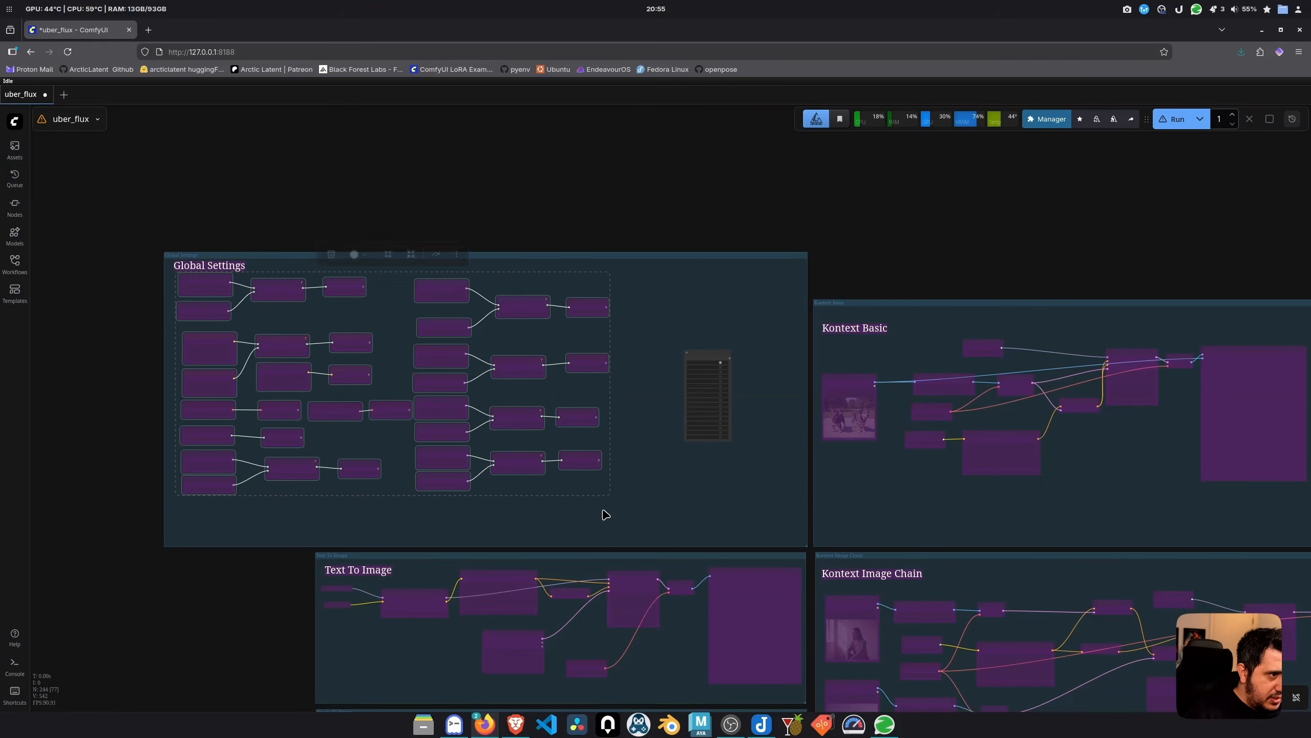
Switch off Simple Upscale, Pose to Image, Inpainting and Global Settings in the bypasser
{"action": "left_click_drag", "start_coordinate": [212, 410], "coordinate": [315, 429]}
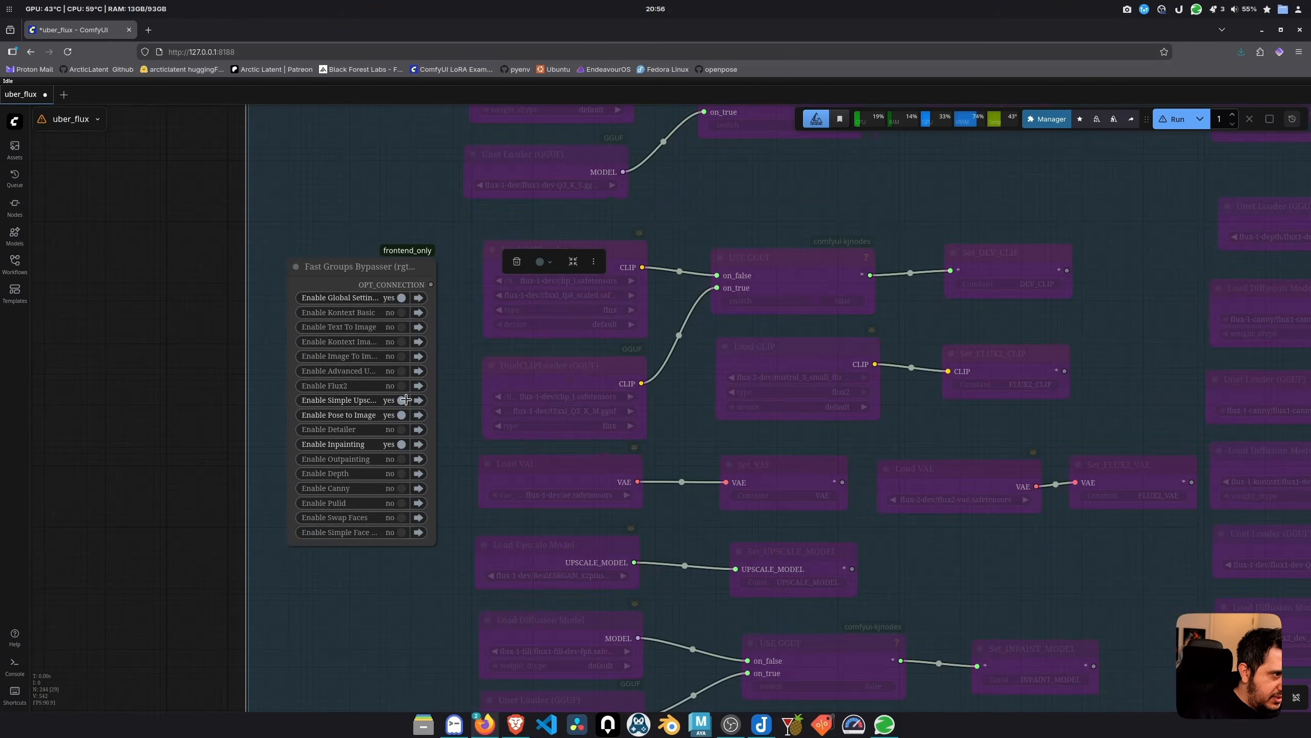
{"action": "left_click", "coordinate": [405, 400]}
{"action": "left_click", "coordinate": [403, 415]}
{"action": "left_click", "coordinate": [404, 444]}
{"action": "left_click", "coordinate": [397, 298]}
{"action": "left_click", "coordinate": [398, 299]}
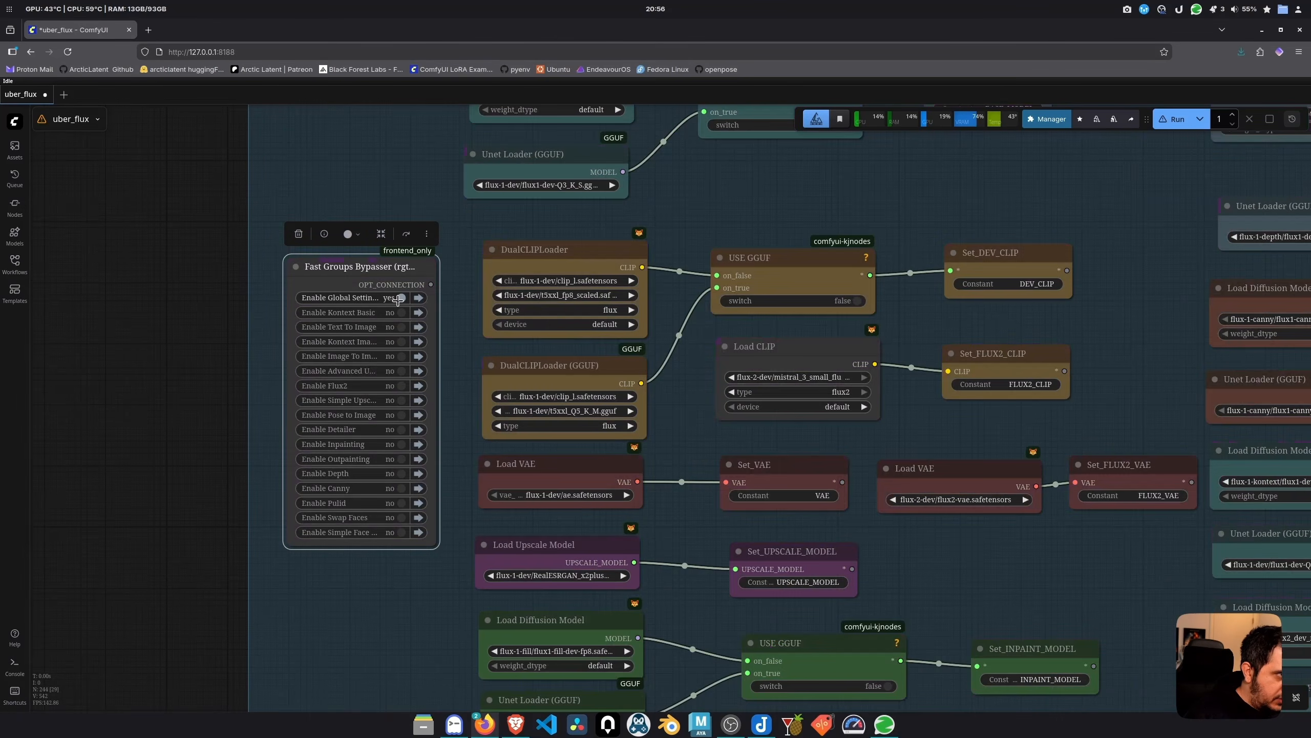
{"action": "left_click", "coordinate": [400, 298]}
{"action": "left_click", "coordinate": [400, 298]}
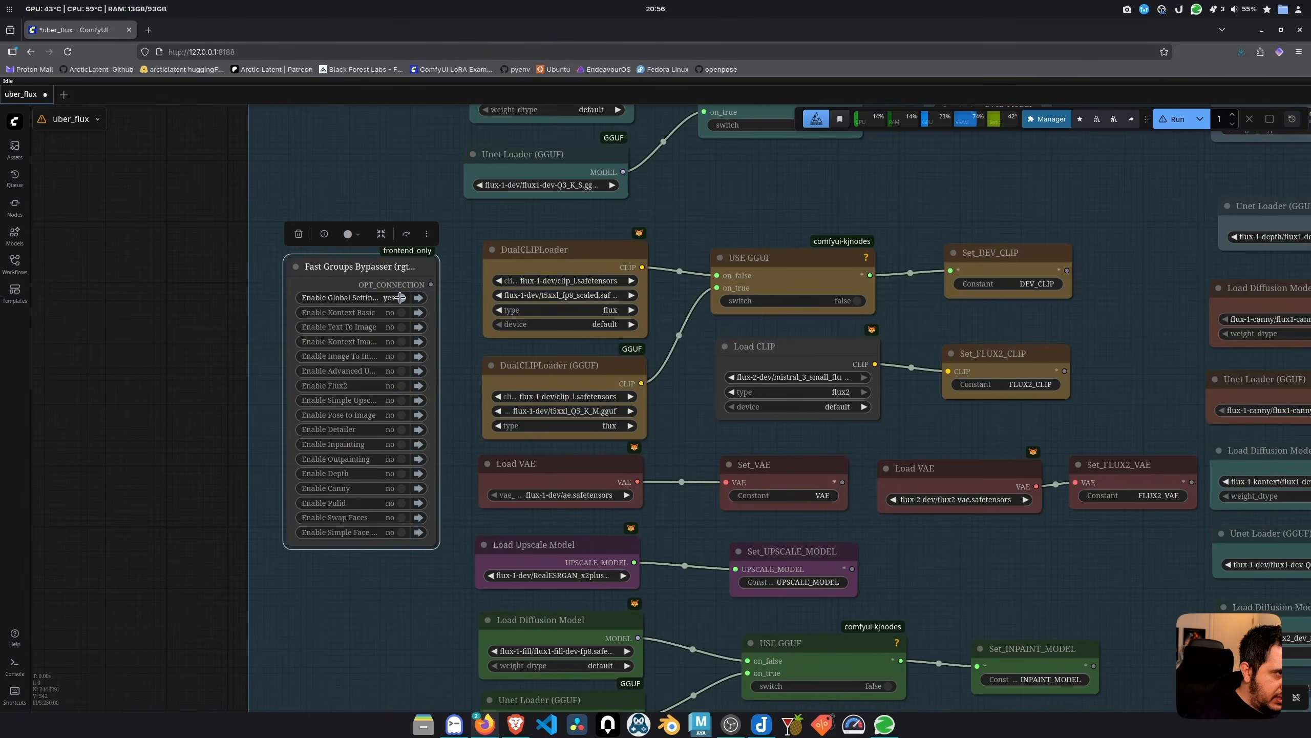
{"action": "left_click", "coordinate": [400, 297]}
{"action": "left_click", "coordinate": [400, 298]}
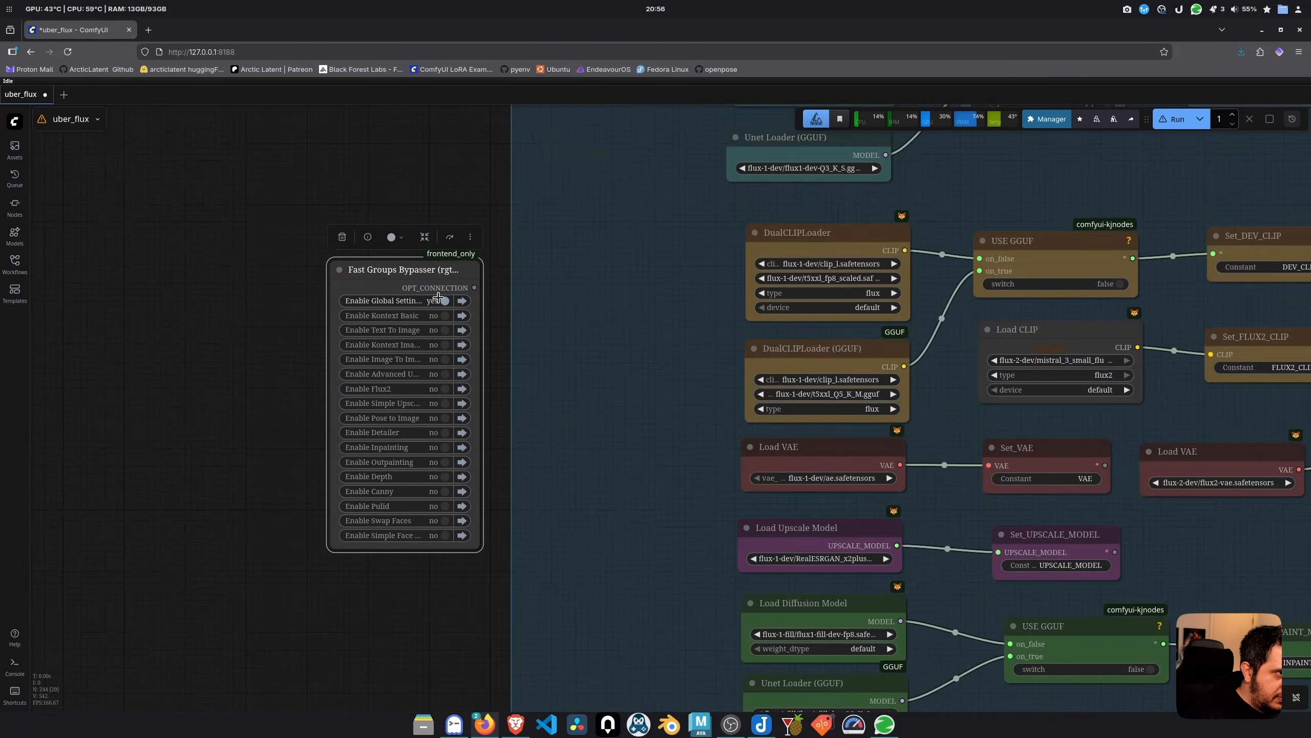
{"action": "left_click", "coordinate": [443, 301]}
Select the Global Settings nodes and shift them left to tighten the layout
{"action": "scroll", "coordinate": [456, 362], "scroll_direction": "down", "scroll_amount": 5}
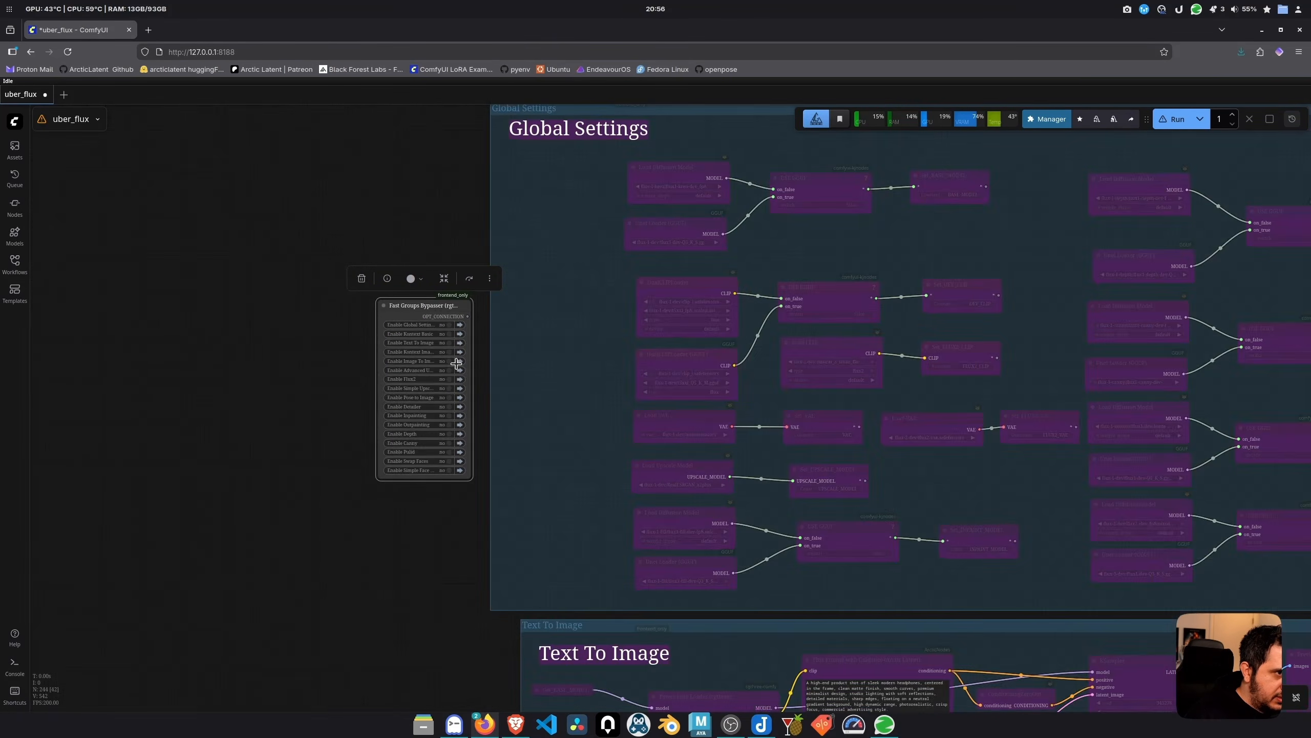
{"action": "scroll", "coordinate": [456, 364], "scroll_direction": "down", "scroll_amount": 2}
{"action": "scroll", "coordinate": [428, 202], "scroll_direction": "down", "scroll_amount": 8}
{"action": "scroll", "coordinate": [404, 243], "scroll_direction": "up", "scroll_amount": 5}
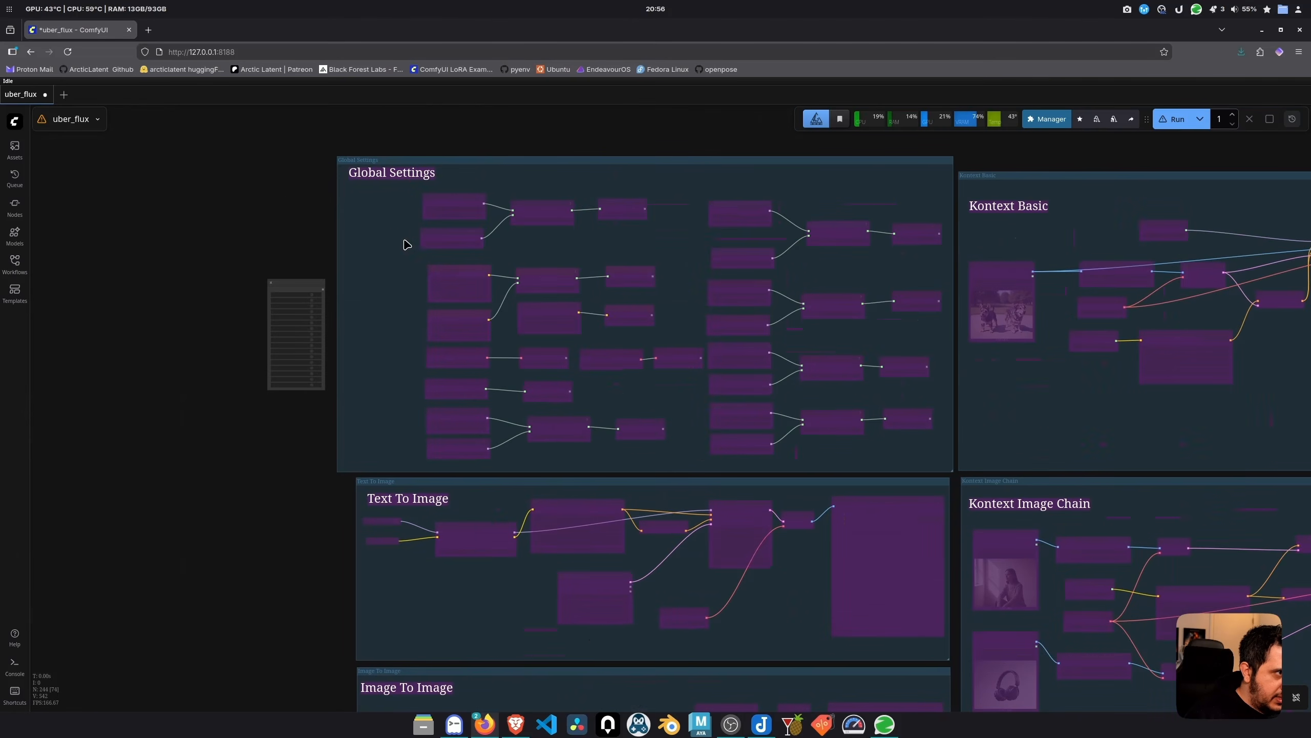
{"action": "left_click_drag", "start_coordinate": [397, 189], "coordinate": [898, 442]}
{"action": "left_click_drag", "start_coordinate": [904, 413], "coordinate": [839, 413]}
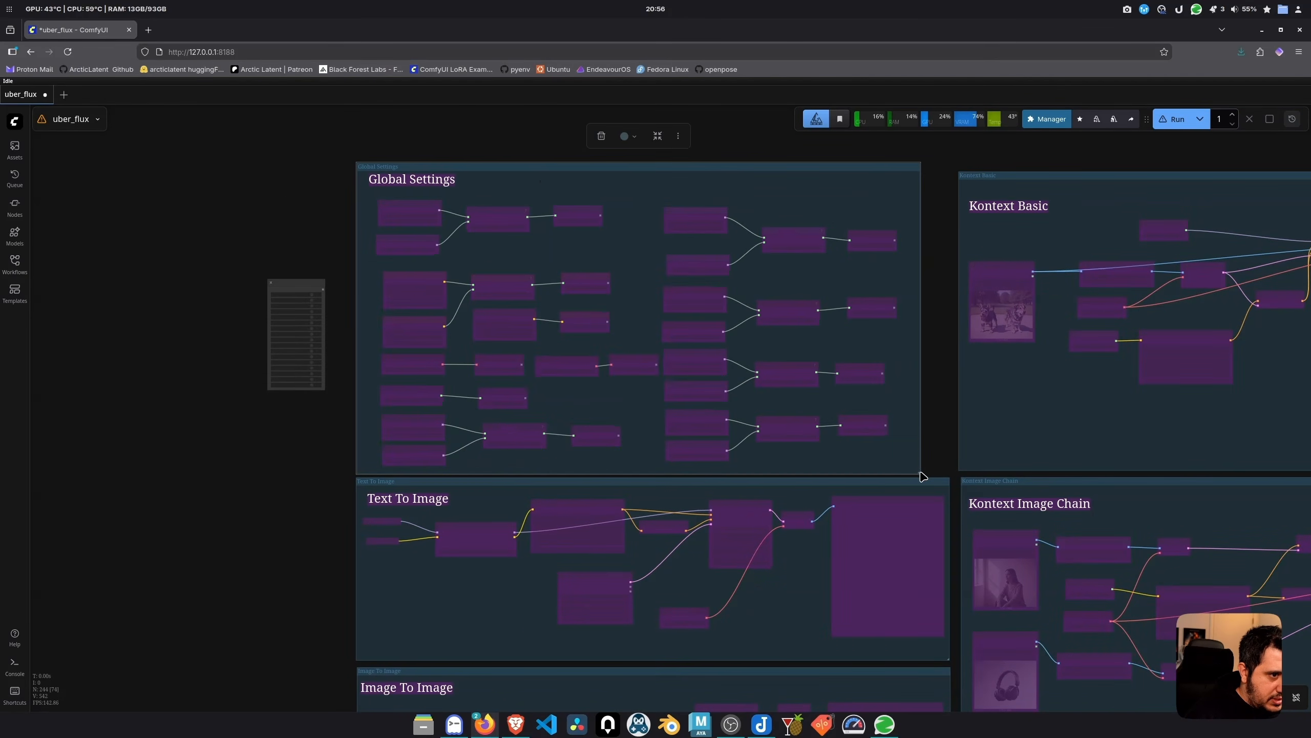
{"action": "scroll", "coordinate": [310, 289], "scroll_direction": "up", "scroll_amount": 6}
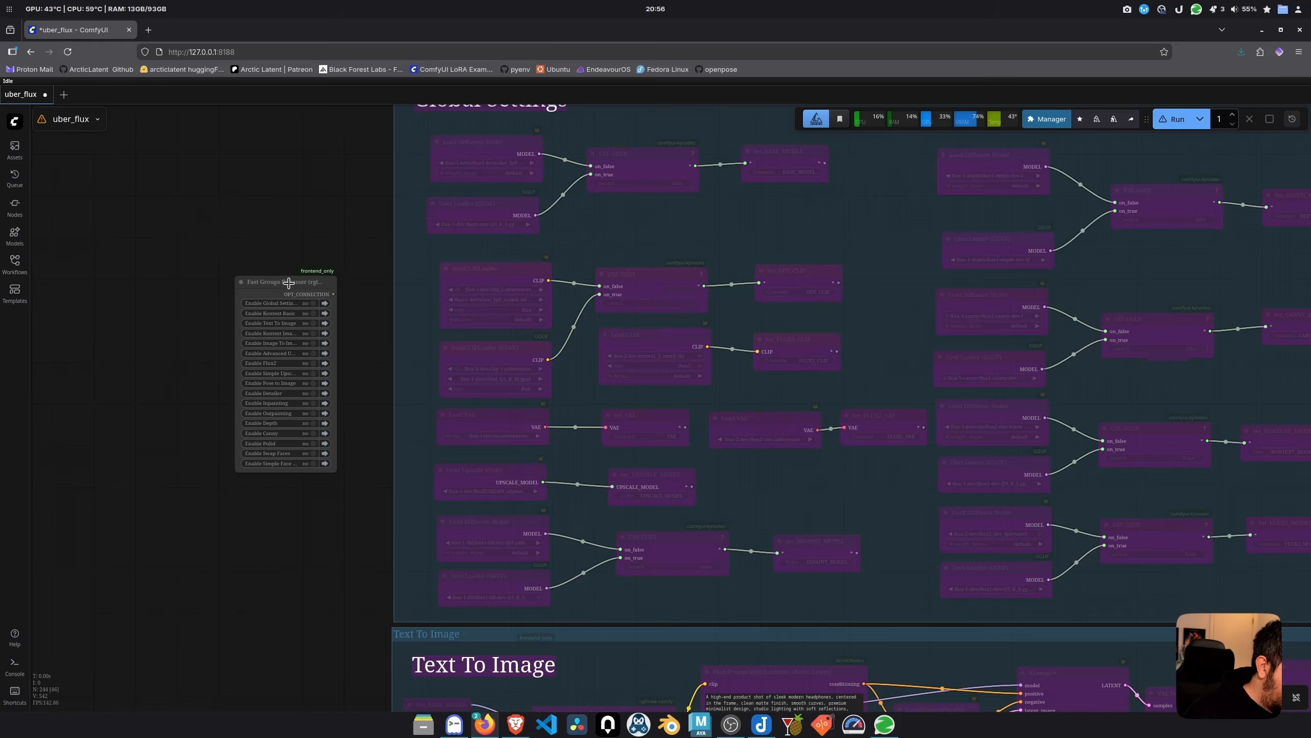
{"action": "scroll", "coordinate": [331, 279], "scroll_direction": "up", "scroll_amount": 4}
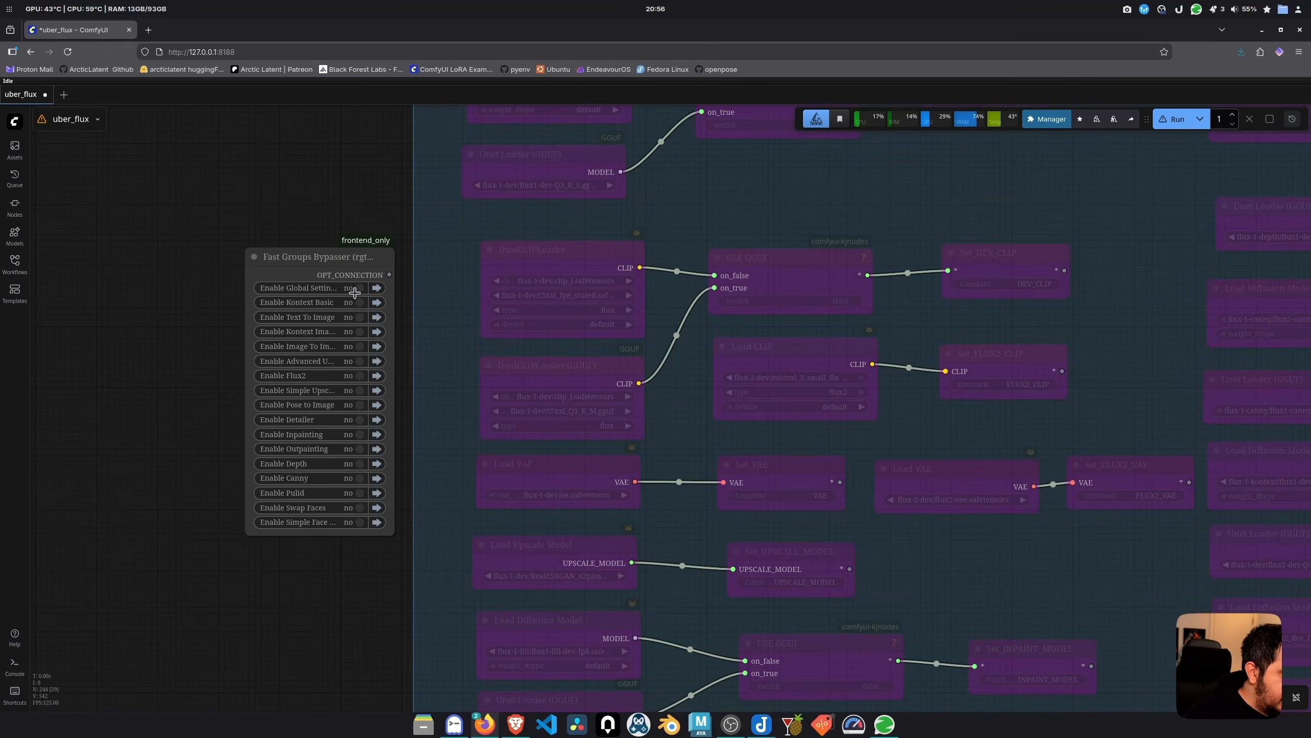
Clone the bypasser below the original and set its matchTitle to 'Text To I'
{"action": "left_click_drag", "start_coordinate": [322, 254], "coordinate": [275, 551], "text": "alt"}
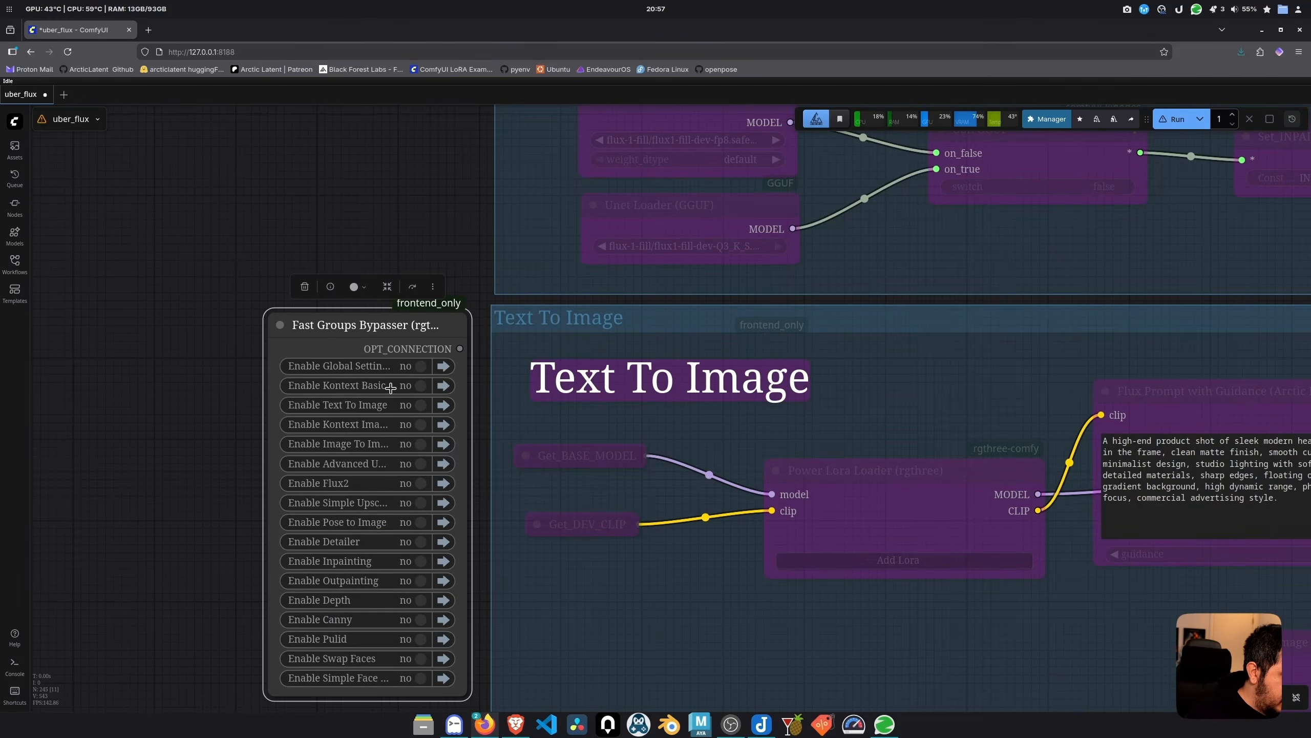
{"action": "scroll", "coordinate": [387, 388], "scroll_direction": "down", "scroll_amount": 10}
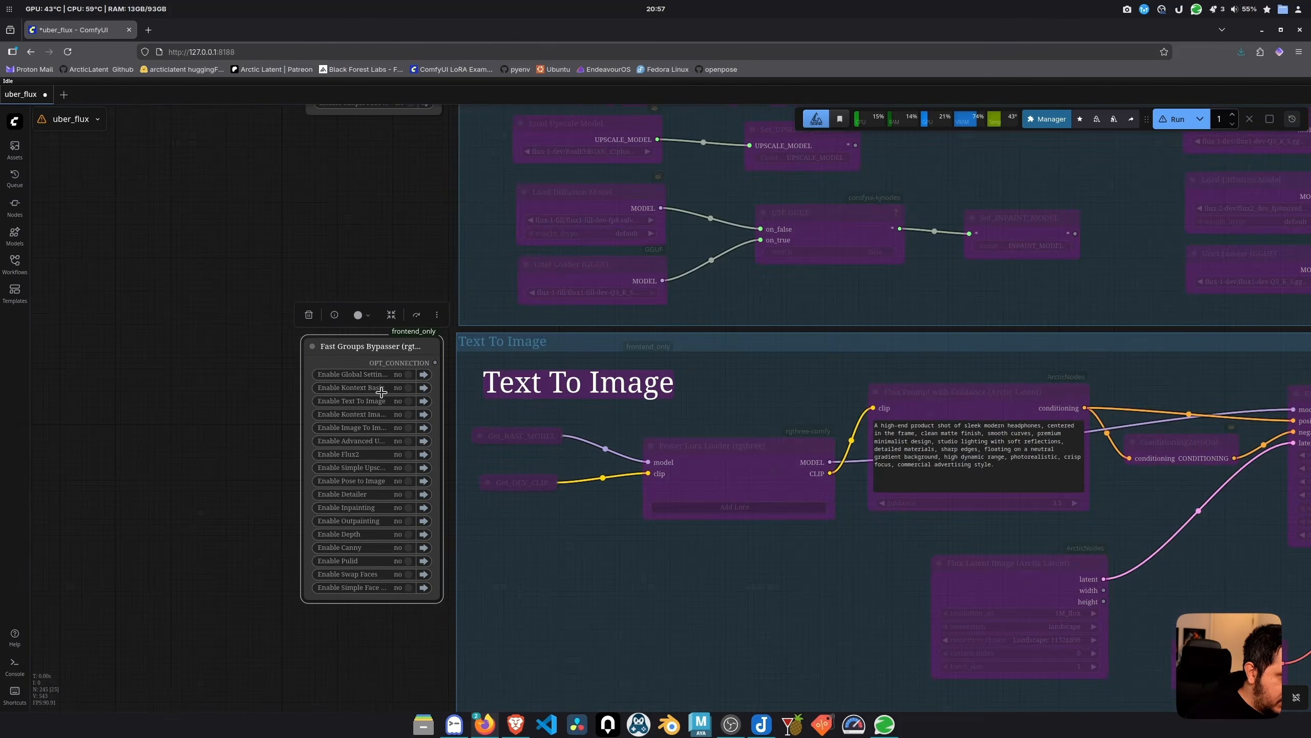
{"action": "scroll", "coordinate": [380, 388], "scroll_direction": "up", "scroll_amount": 10}
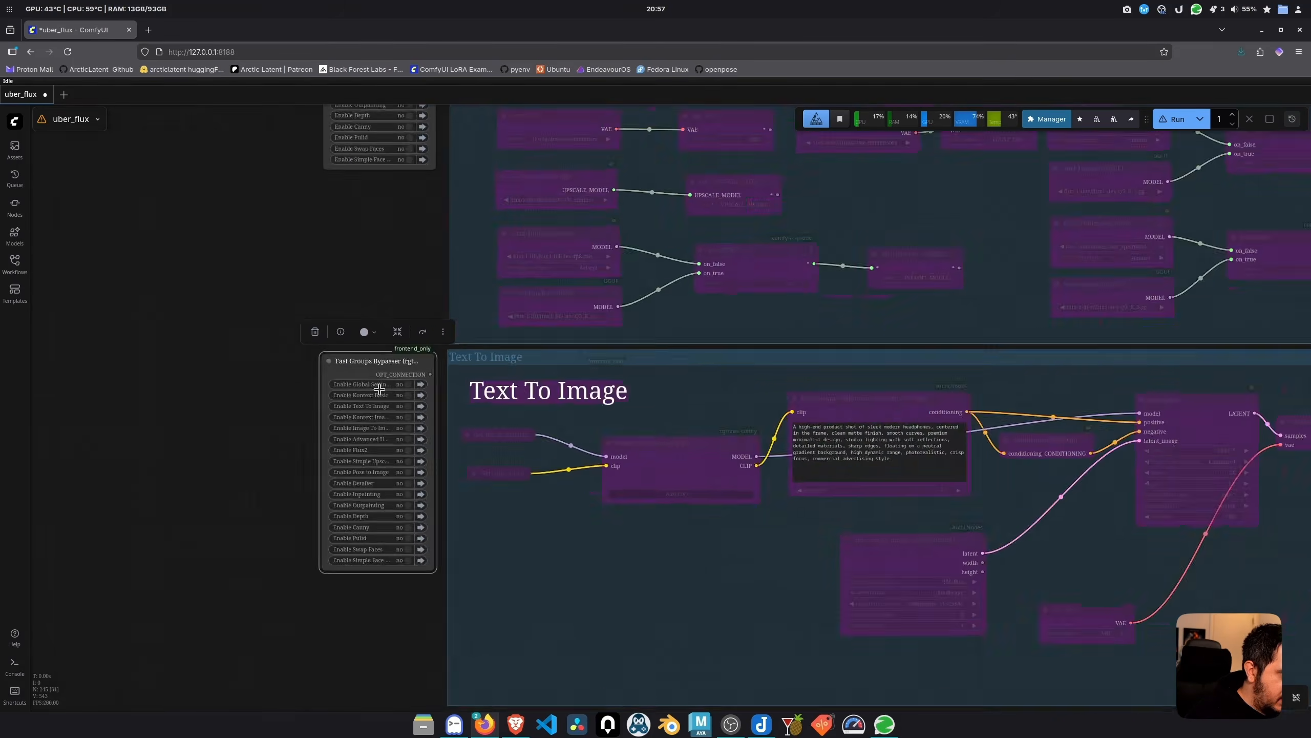
{"action": "right_click", "coordinate": [377, 388]}
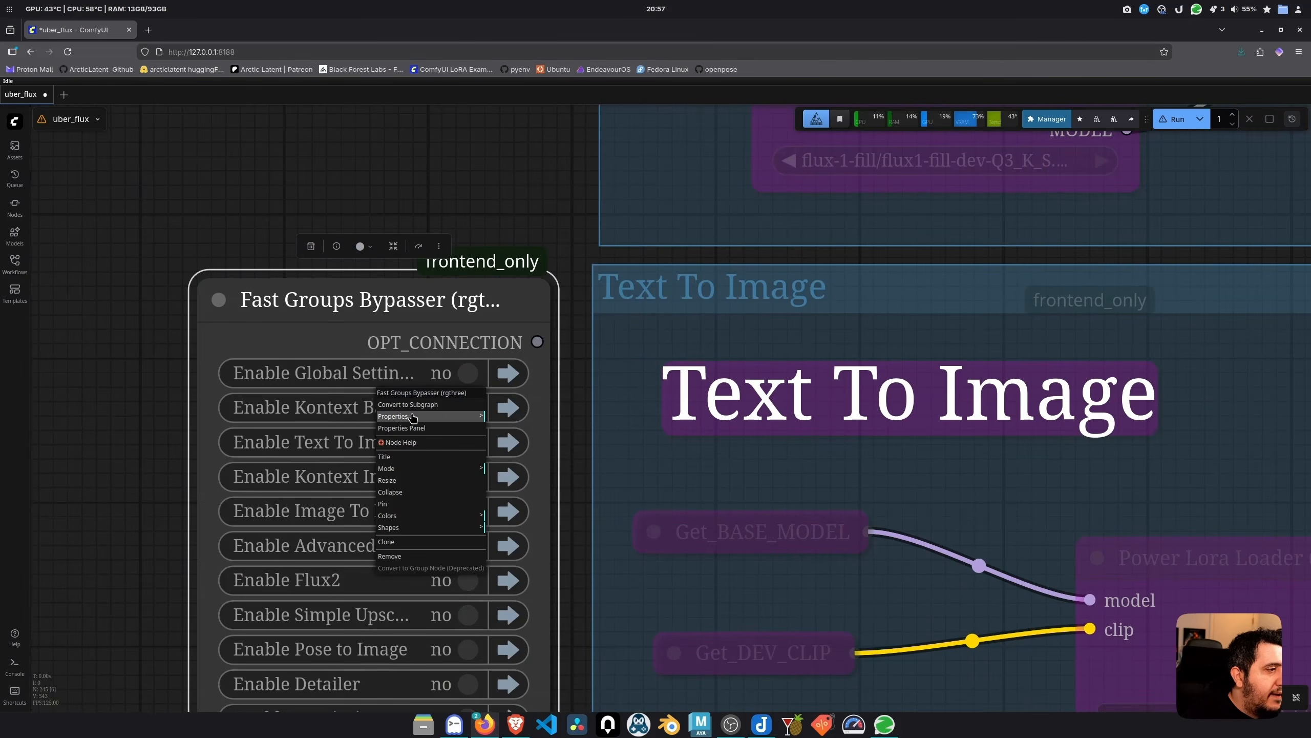
{"action": "mouse_move", "coordinate": [413, 418]}
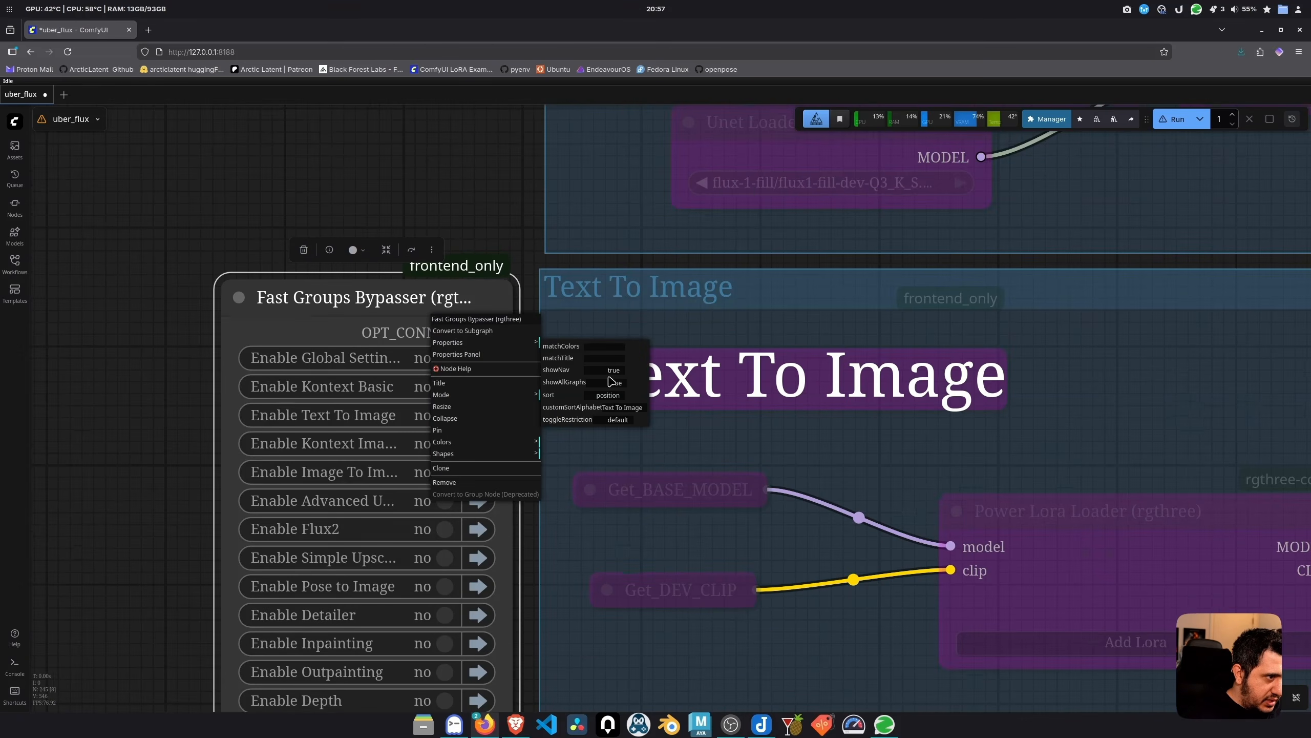
{"action": "left_click", "coordinate": [577, 357]}
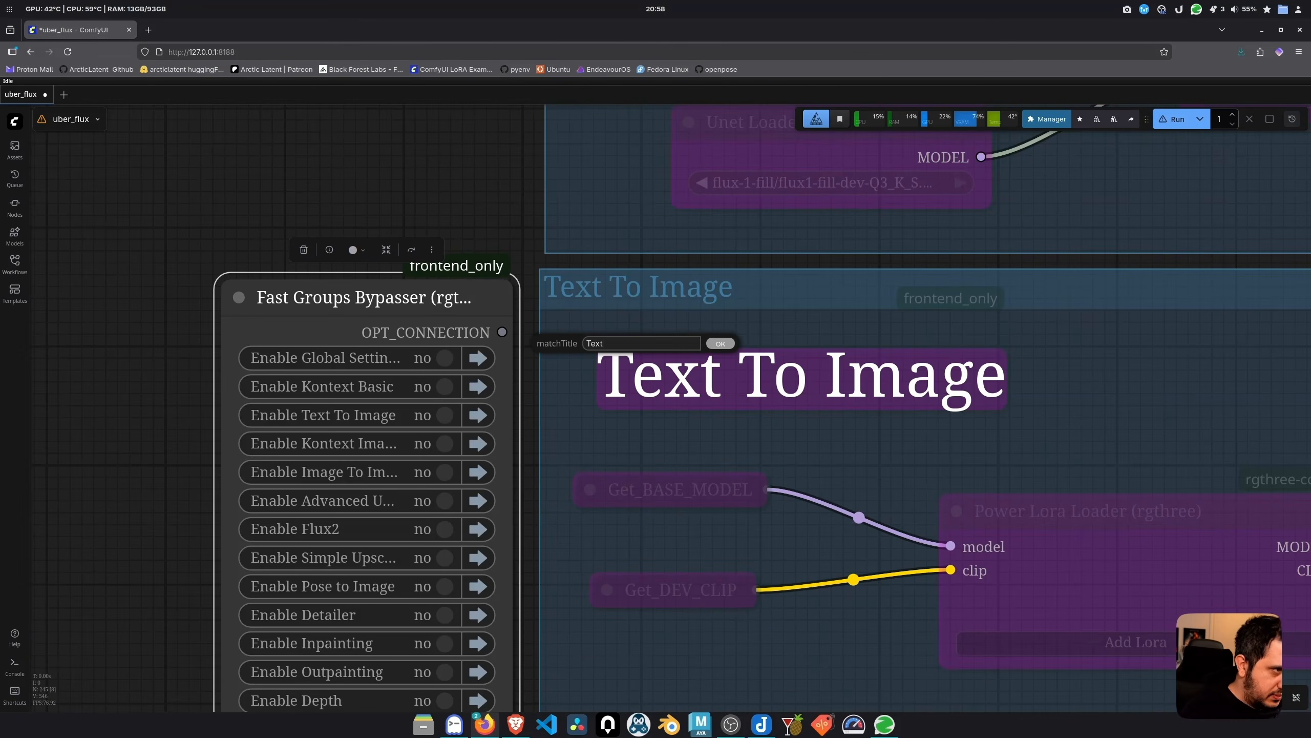
{"action": "type", "text": "Text To I"}
{"action": "key", "text": "Return"}
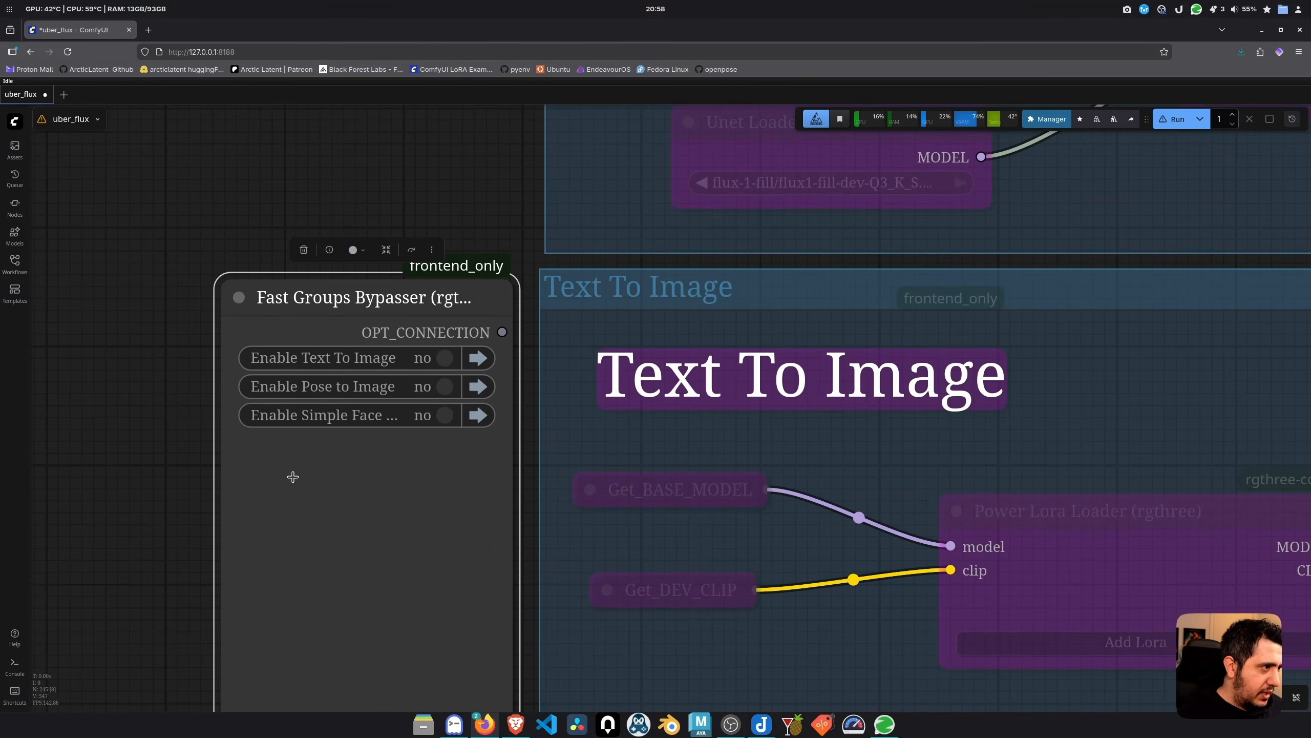
Shrink the copy to a single row and test its Text To Image toggle
{"action": "scroll", "coordinate": [318, 406], "scroll_direction": "down", "scroll_amount": 3}
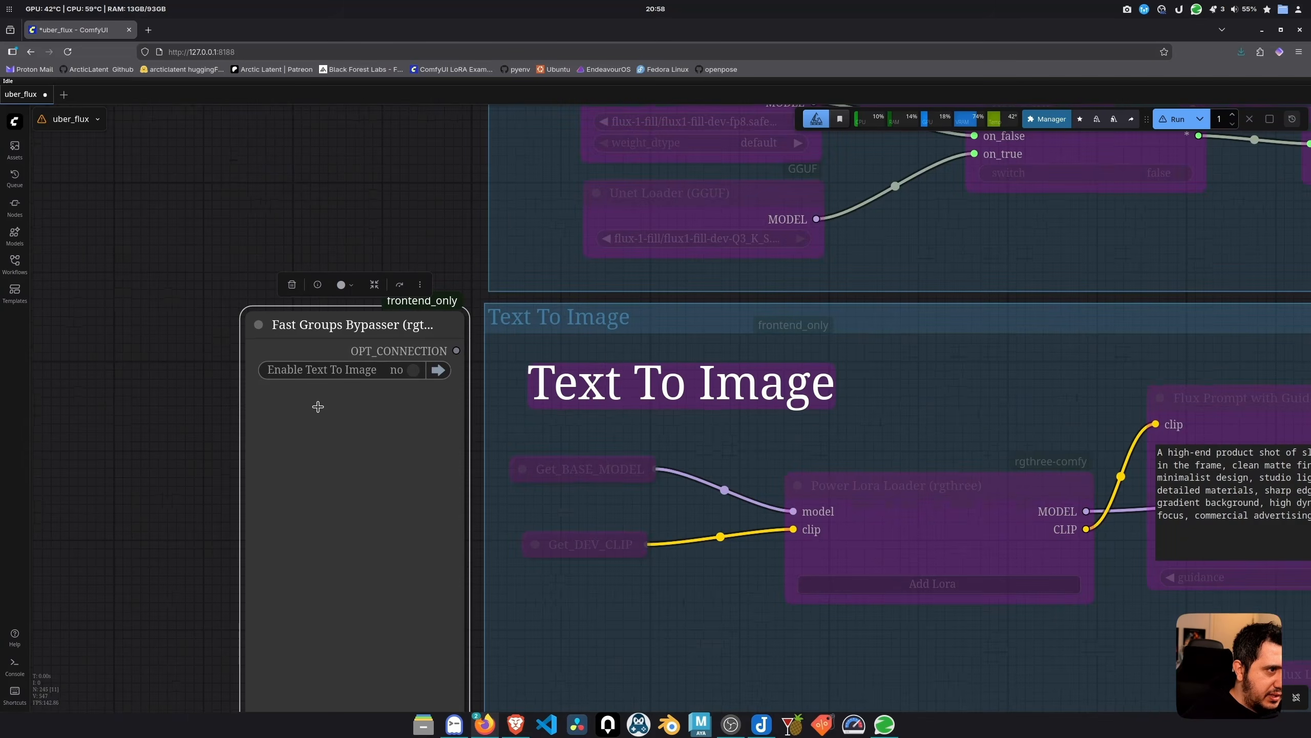
{"action": "left_click_drag", "start_coordinate": [164, 486], "coordinate": [184, 427]}
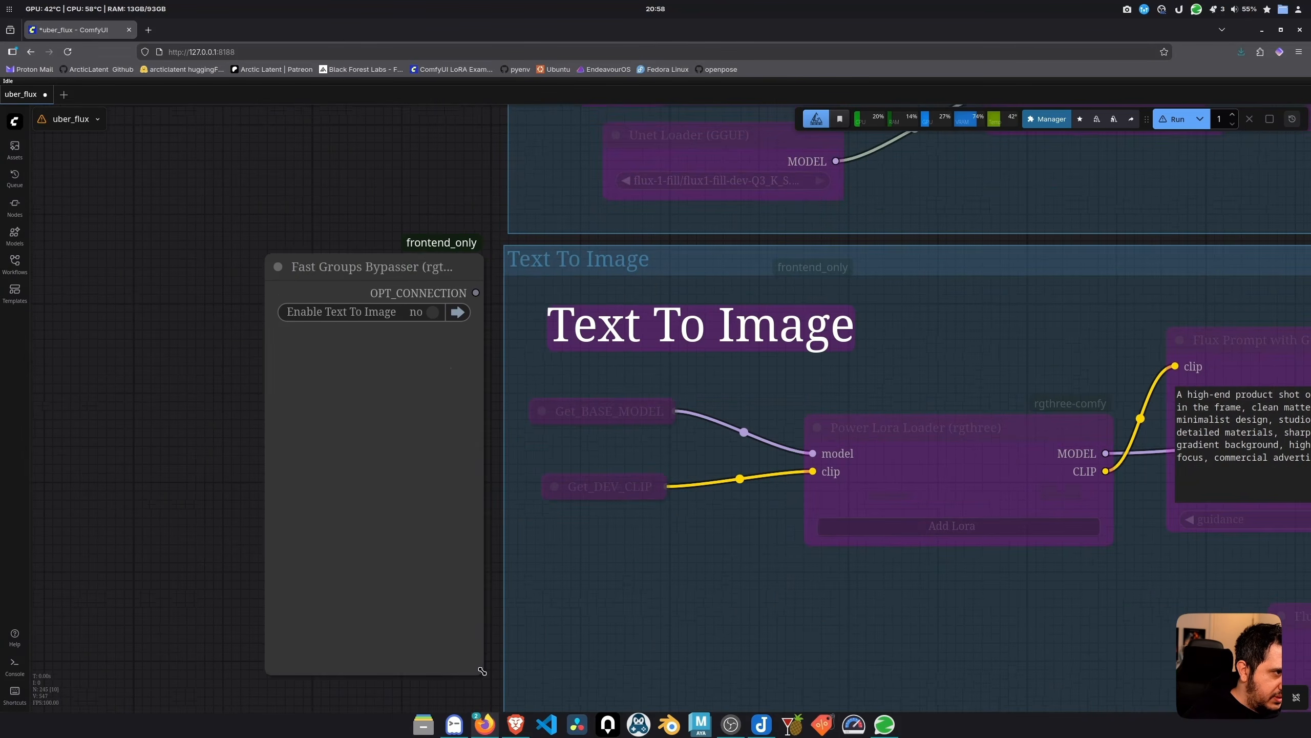
{"action": "left_click_drag", "start_coordinate": [483, 669], "coordinate": [484, 341]}
{"action": "left_click_drag", "start_coordinate": [430, 267], "coordinate": [433, 293]}
{"action": "left_click", "coordinate": [434, 338]}
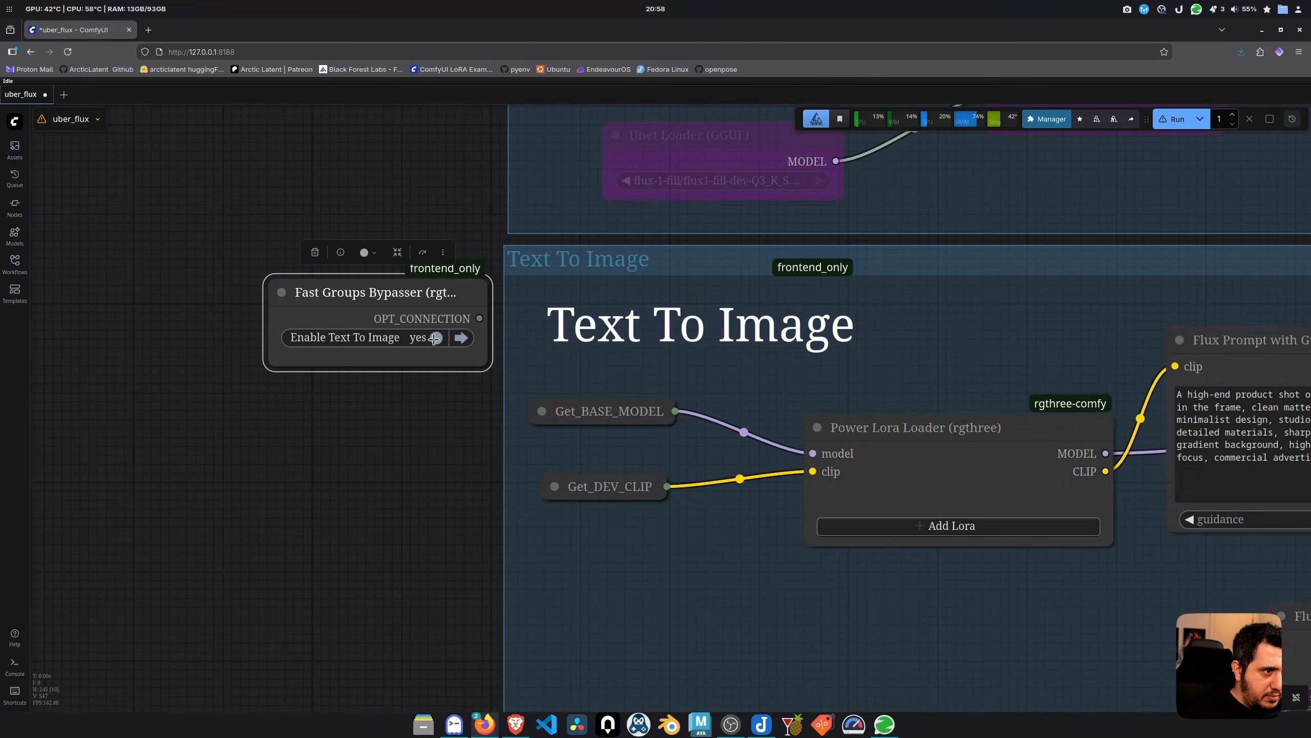
{"action": "left_click", "coordinate": [434, 338]}
{"action": "left_click", "coordinate": [461, 339]}
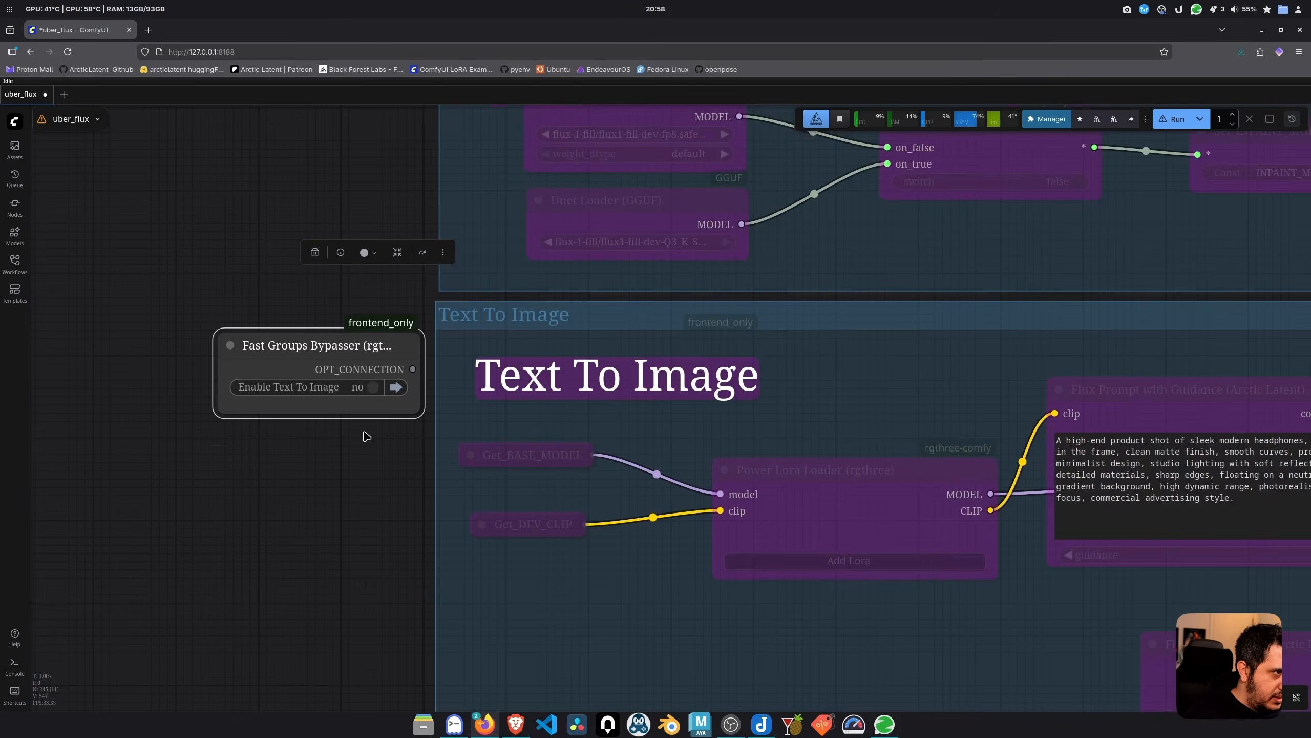
Show the copied bypasser's property list
{"action": "scroll", "coordinate": [370, 433], "scroll_direction": "up", "scroll_amount": 4}
{"action": "right_click", "coordinate": [411, 367]}
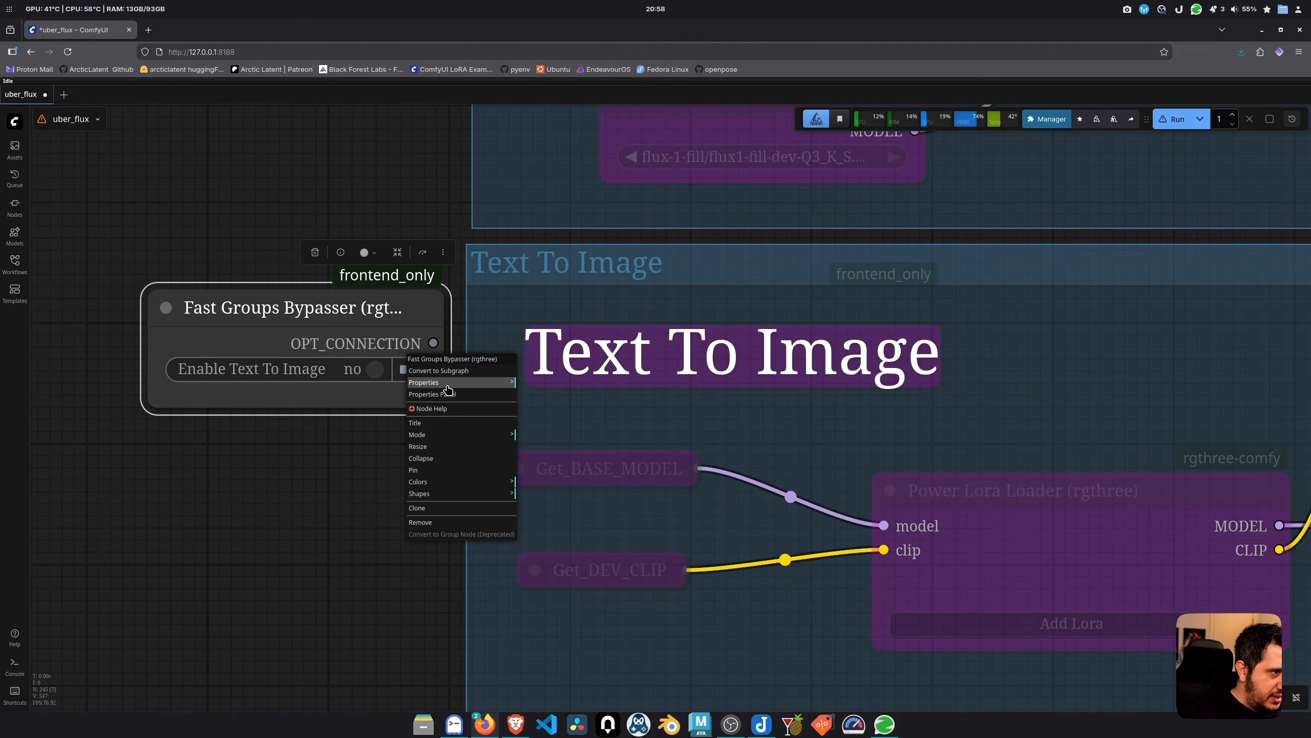
{"action": "left_click", "coordinate": [448, 384]}
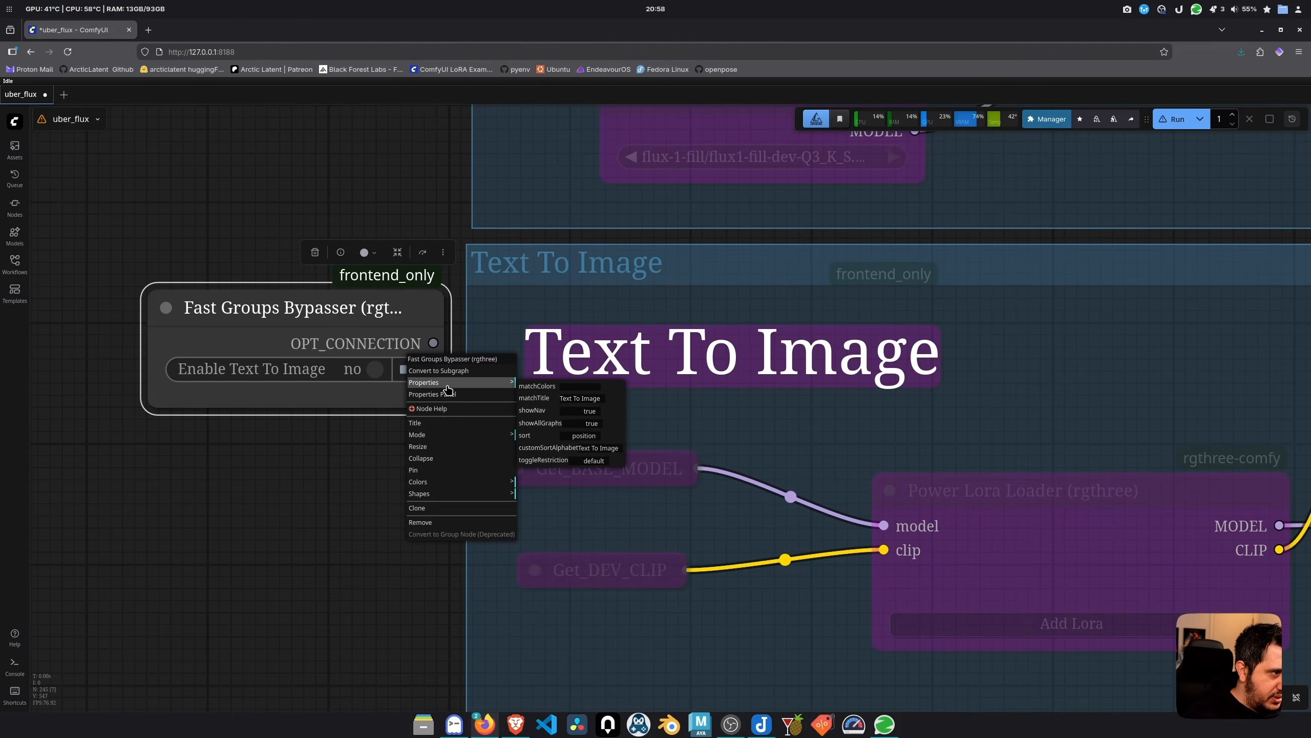
Set showNav to false and title the node 'Enable Text to Image'
{"action": "left_click", "coordinate": [549, 411]}
{"action": "left_click", "coordinate": [570, 393]}
{"action": "double_click", "coordinate": [329, 354]}
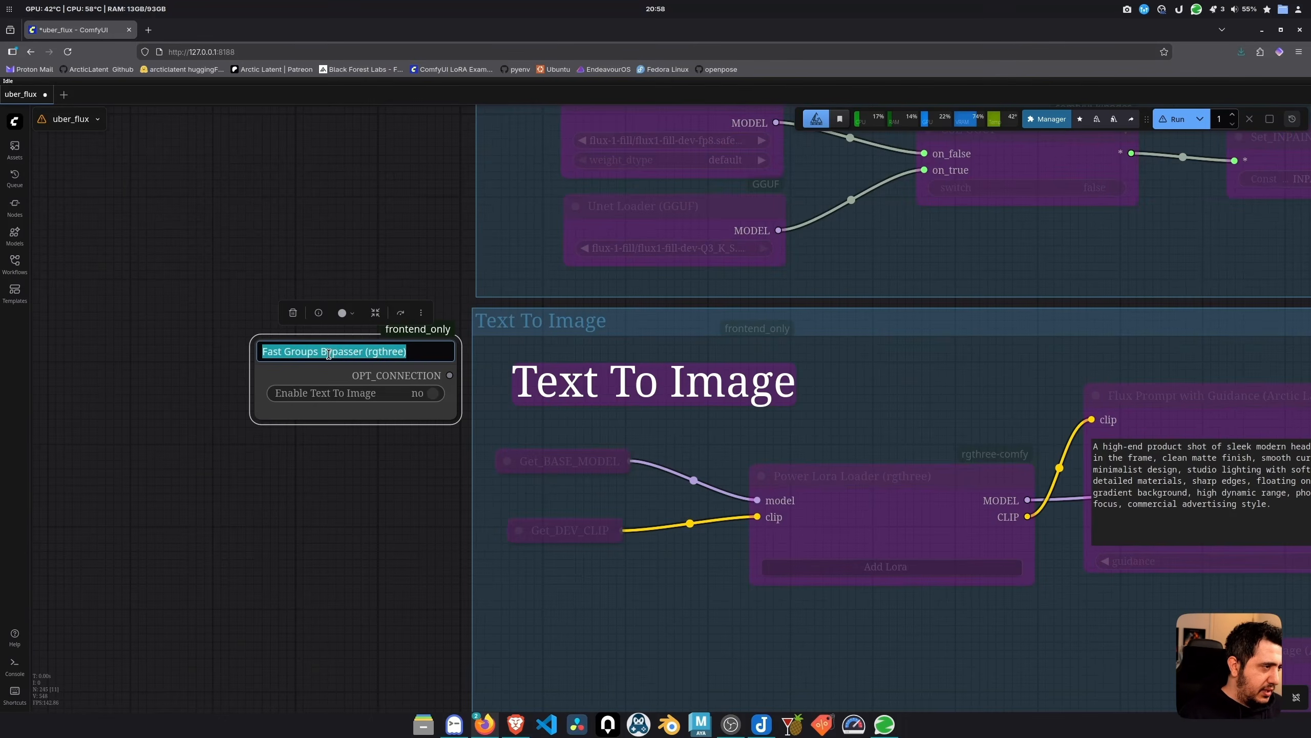
{"action": "type", "text": "Eneable"}
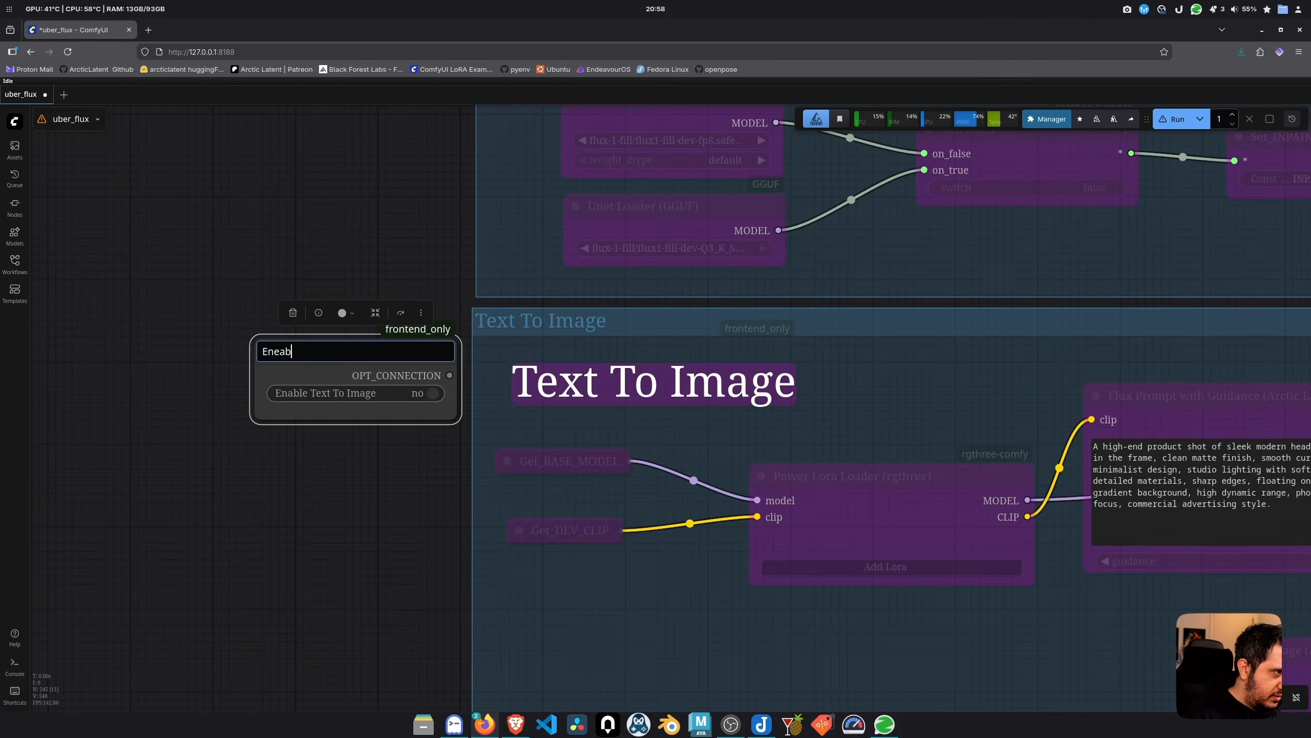
{"action": "key", "text": "BackSpace"}
{"action": "key", "text": "BackSpace"}
{"action": "key", "text": "BackSpace"}
{"action": "type", "text": "able Text to Ima"}
{"action": "type", "text": "ge"}
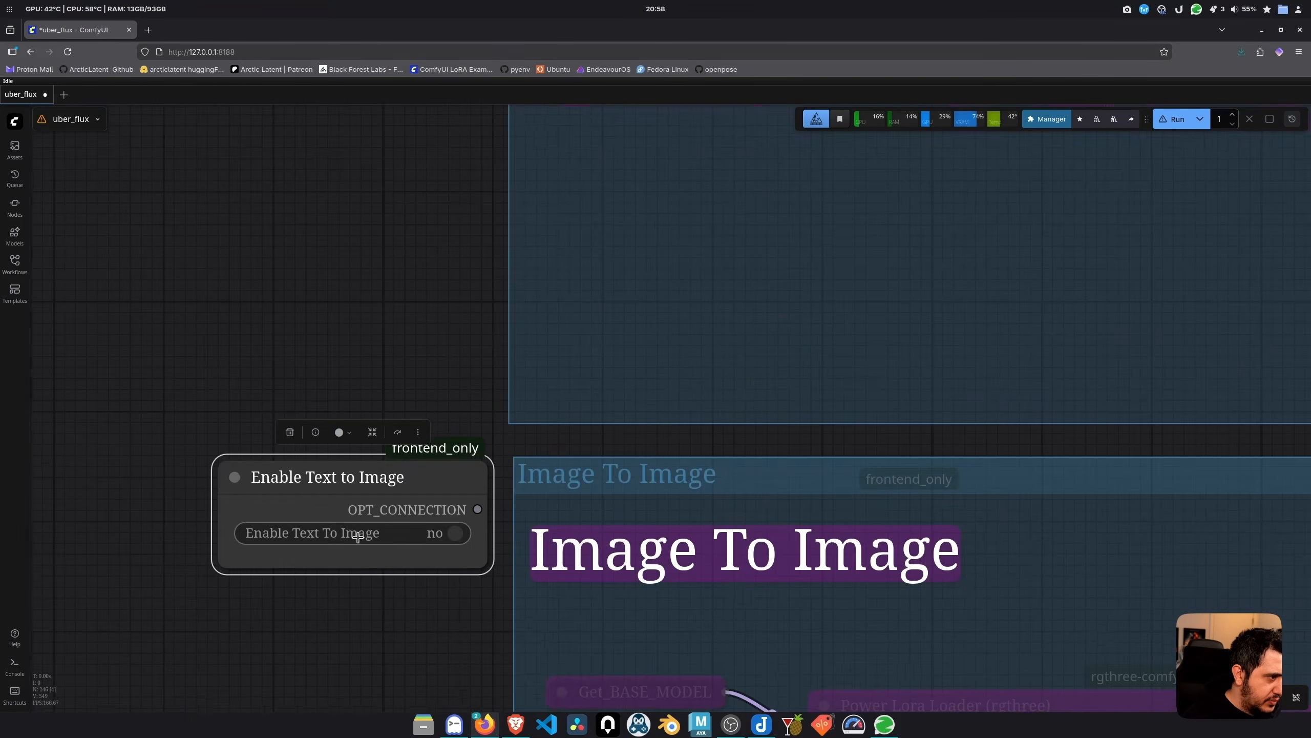
Give the duplicate an Image To Image match filter and title it 'Enable Image to Image'
{"action": "right_click", "coordinate": [357, 534]}
{"action": "mouse_move", "coordinate": [401, 550]}
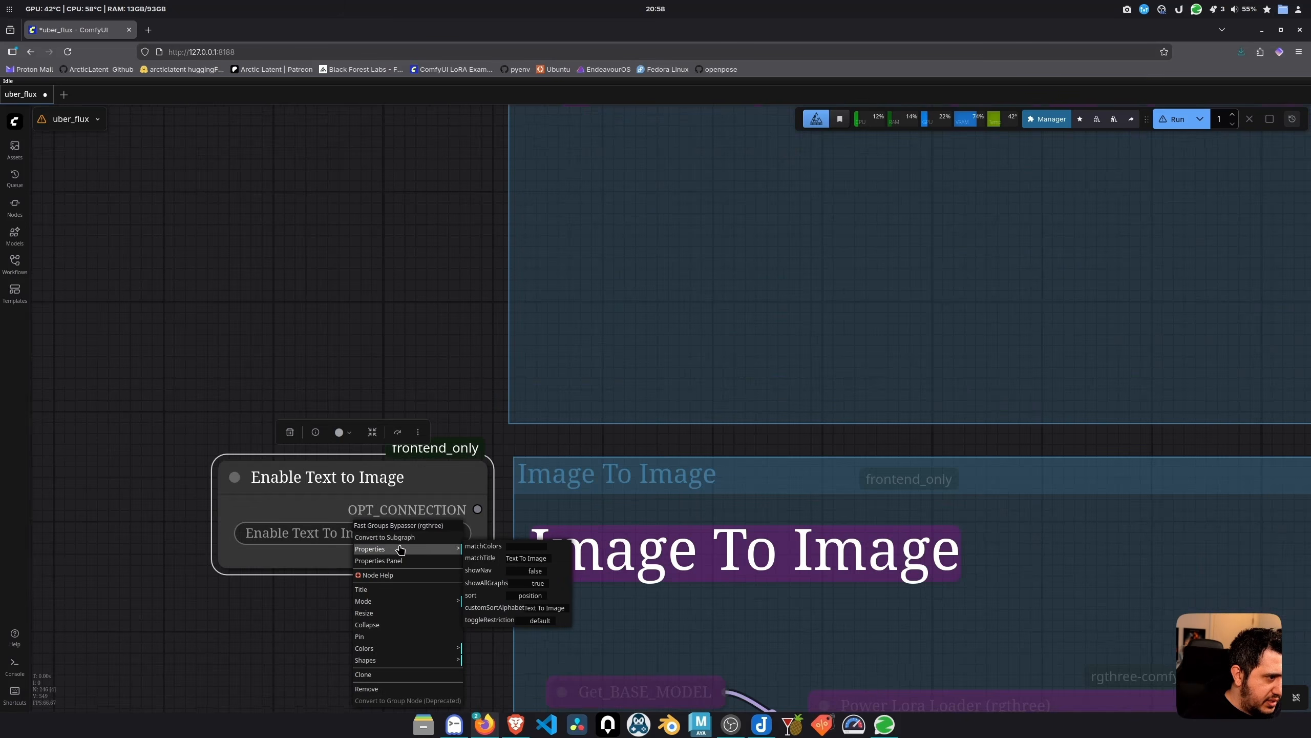
{"action": "left_click", "coordinate": [516, 560]}
{"action": "type", "text": "Text To I"}
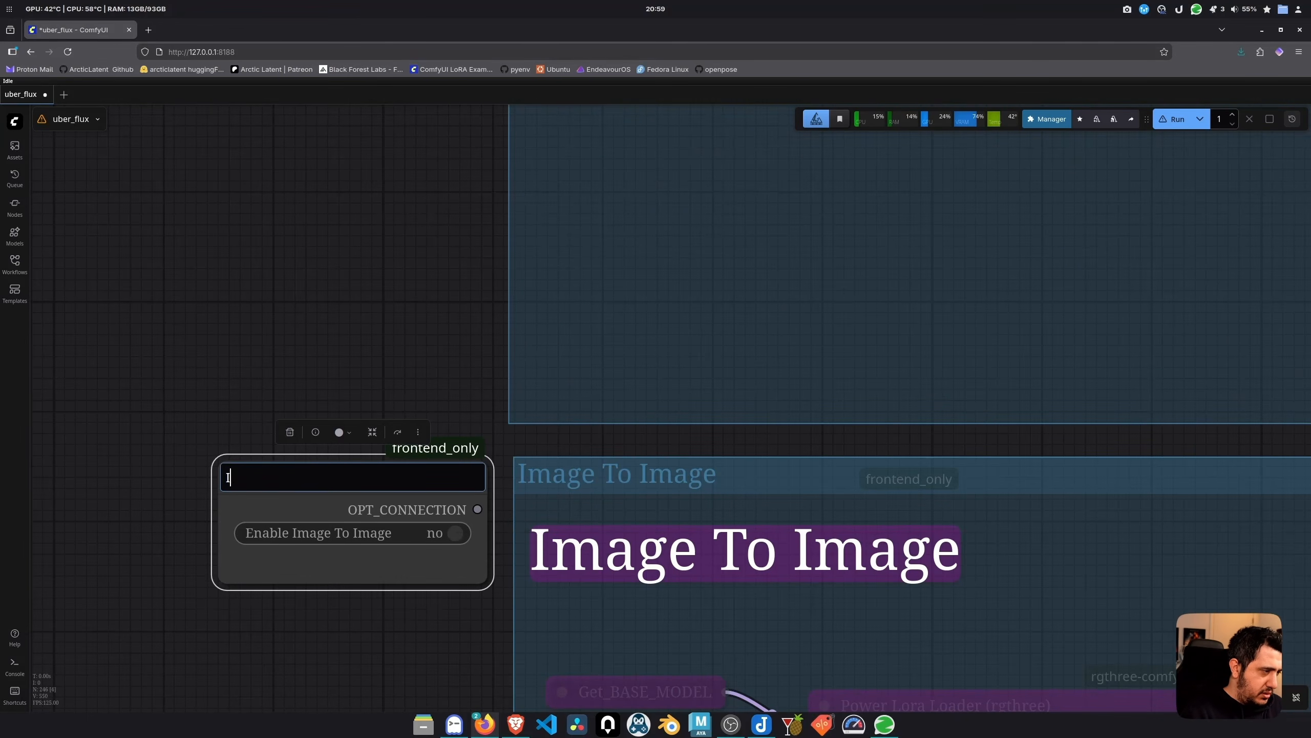
{"action": "type", "text": "Enable Image to Image"}
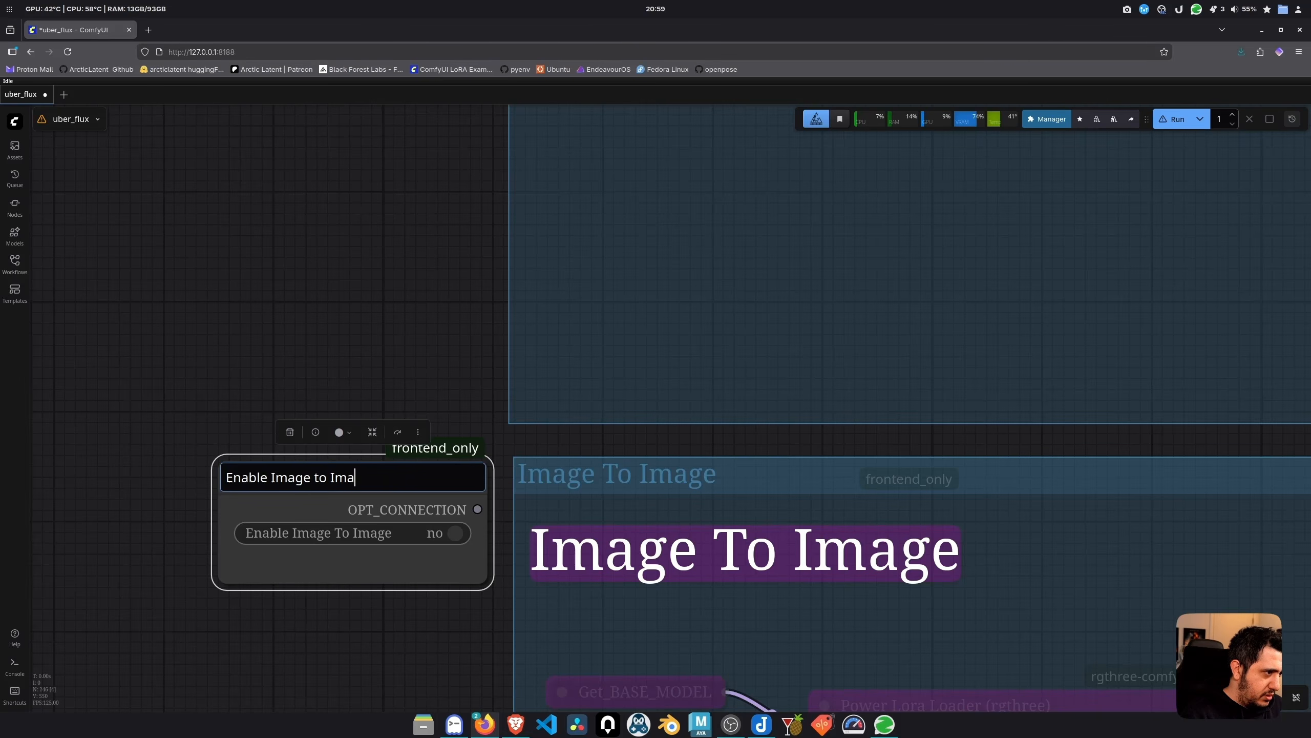
{"action": "key", "text": "Return"}
Enable the Text To Image group with its toggle
{"action": "scroll", "coordinate": [447, 342], "scroll_direction": "down", "scroll_amount": 5}
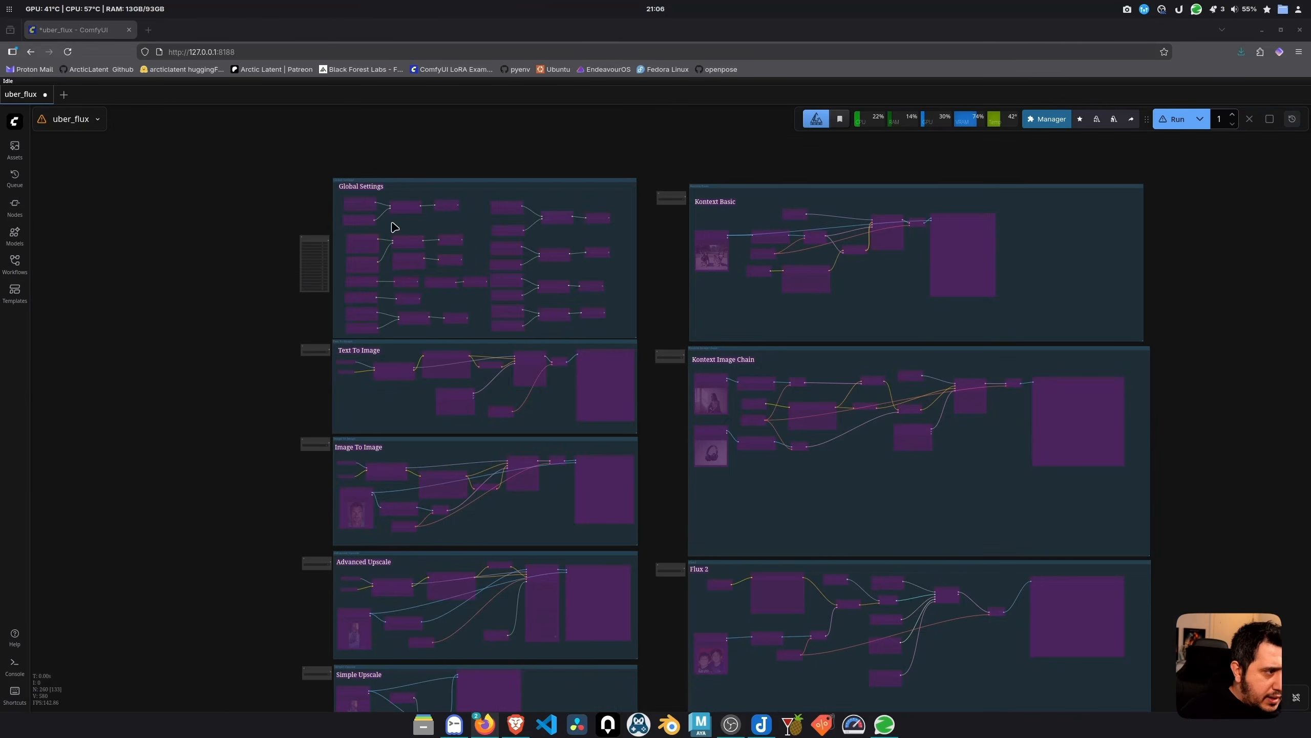
{"action": "scroll", "coordinate": [394, 248], "scroll_direction": "down", "scroll_amount": 2}
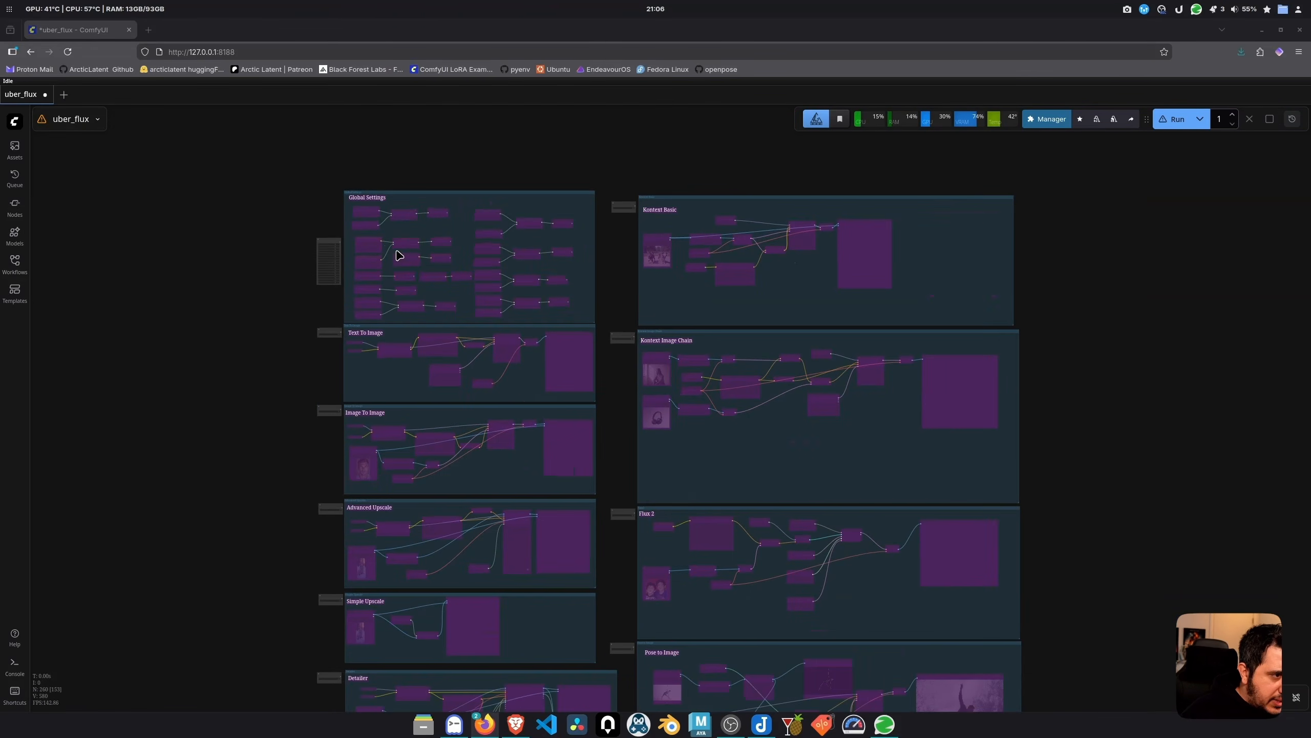
{"action": "scroll", "coordinate": [325, 347], "scroll_direction": "up", "scroll_amount": 5}
{"action": "scroll", "coordinate": [367, 332], "scroll_direction": "up", "scroll_amount": 2}
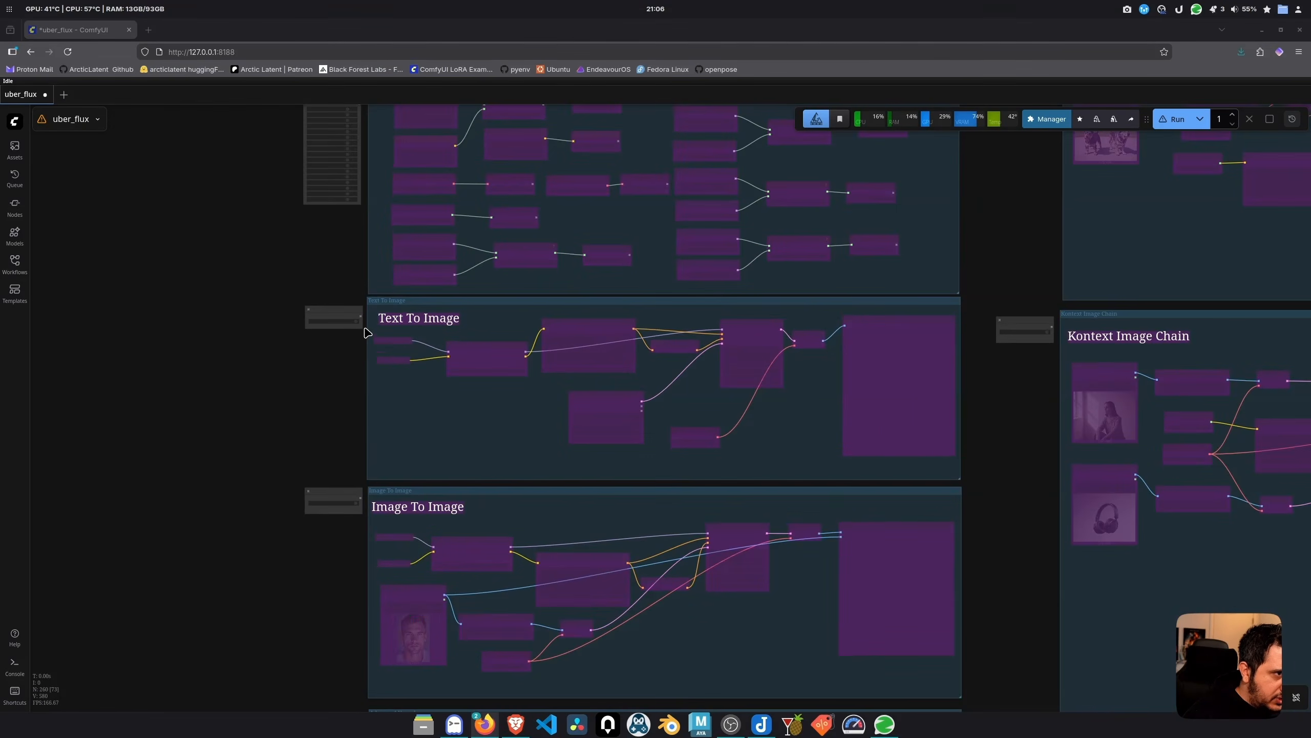
{"action": "scroll", "coordinate": [320, 347], "scroll_direction": "up", "scroll_amount": 8}
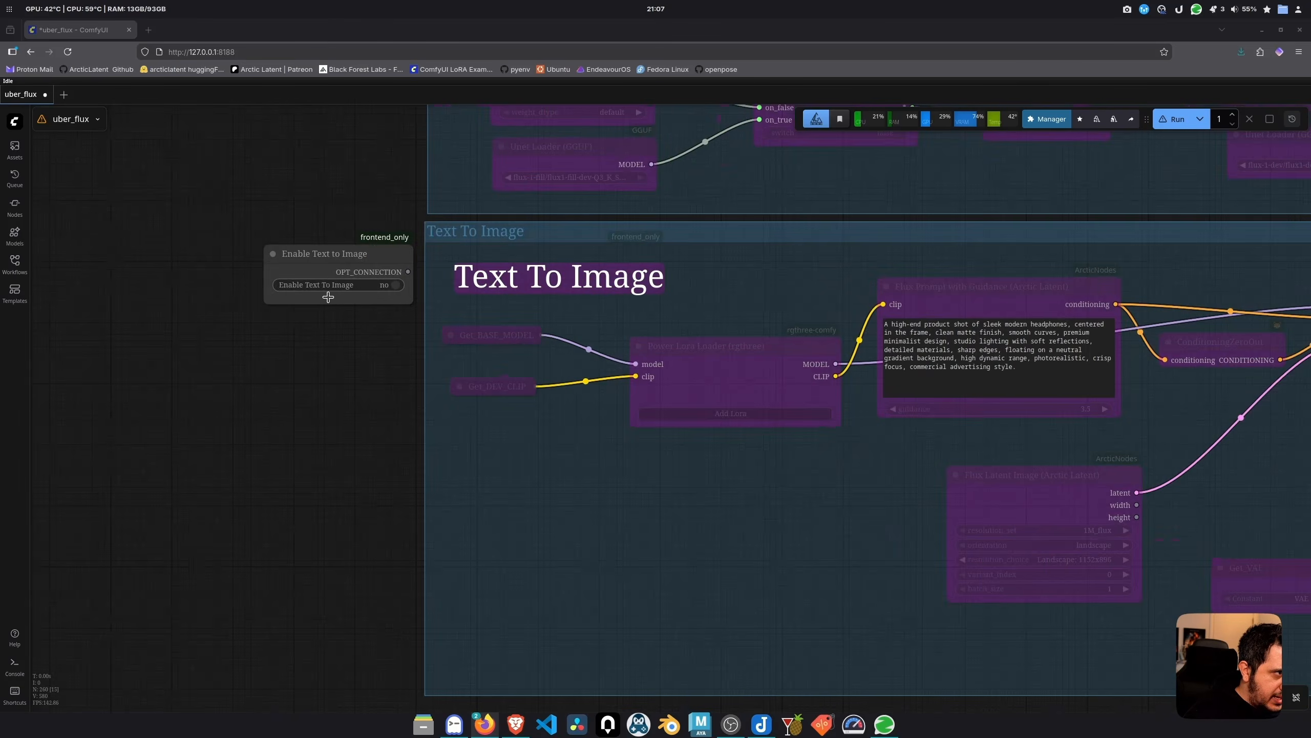
{"action": "scroll", "coordinate": [351, 279], "scroll_direction": "up", "scroll_amount": 2}
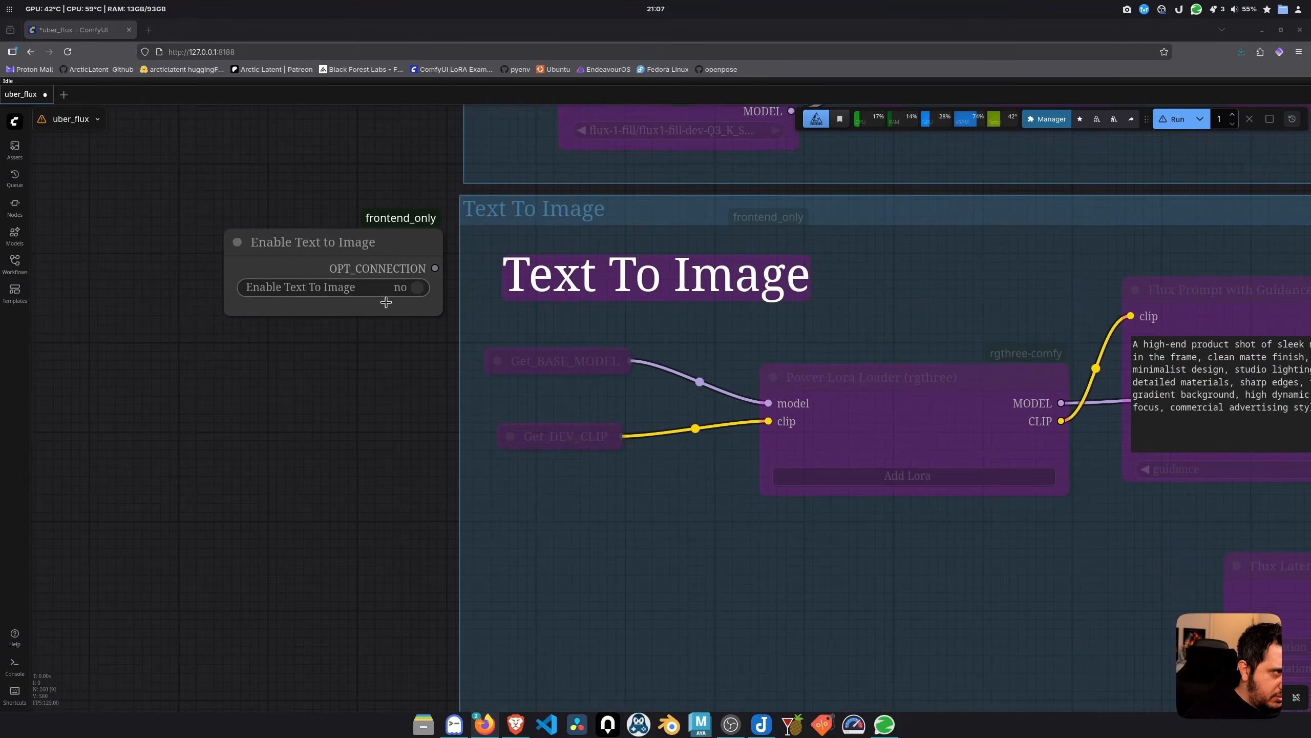
{"action": "left_click", "coordinate": [417, 291]}
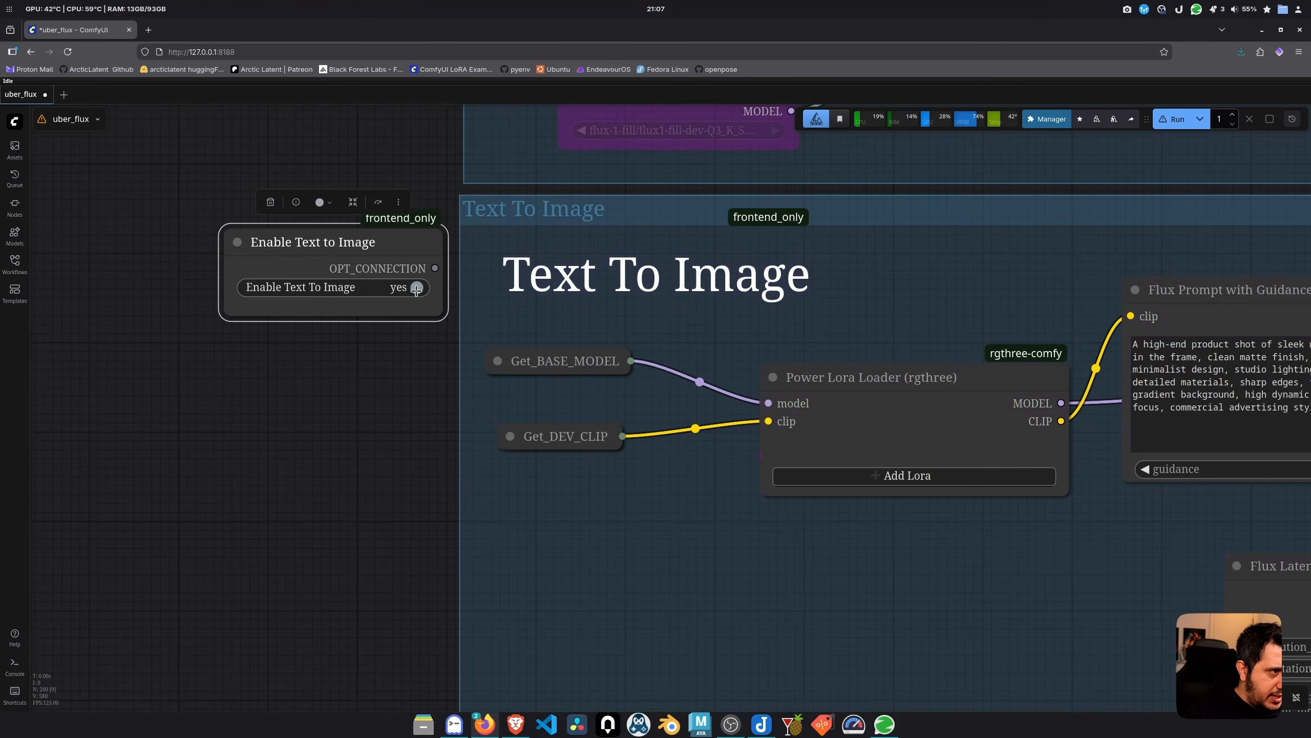
Toggle the Image To Image and Kontext Image Chain groups on and back off
{"action": "scroll", "coordinate": [389, 413], "scroll_direction": "down", "scroll_amount": 4}
{"action": "left_click_drag", "start_coordinate": [390, 413], "coordinate": [354, 166]}
{"action": "scroll", "coordinate": [372, 352], "scroll_direction": "up", "scroll_amount": 4}
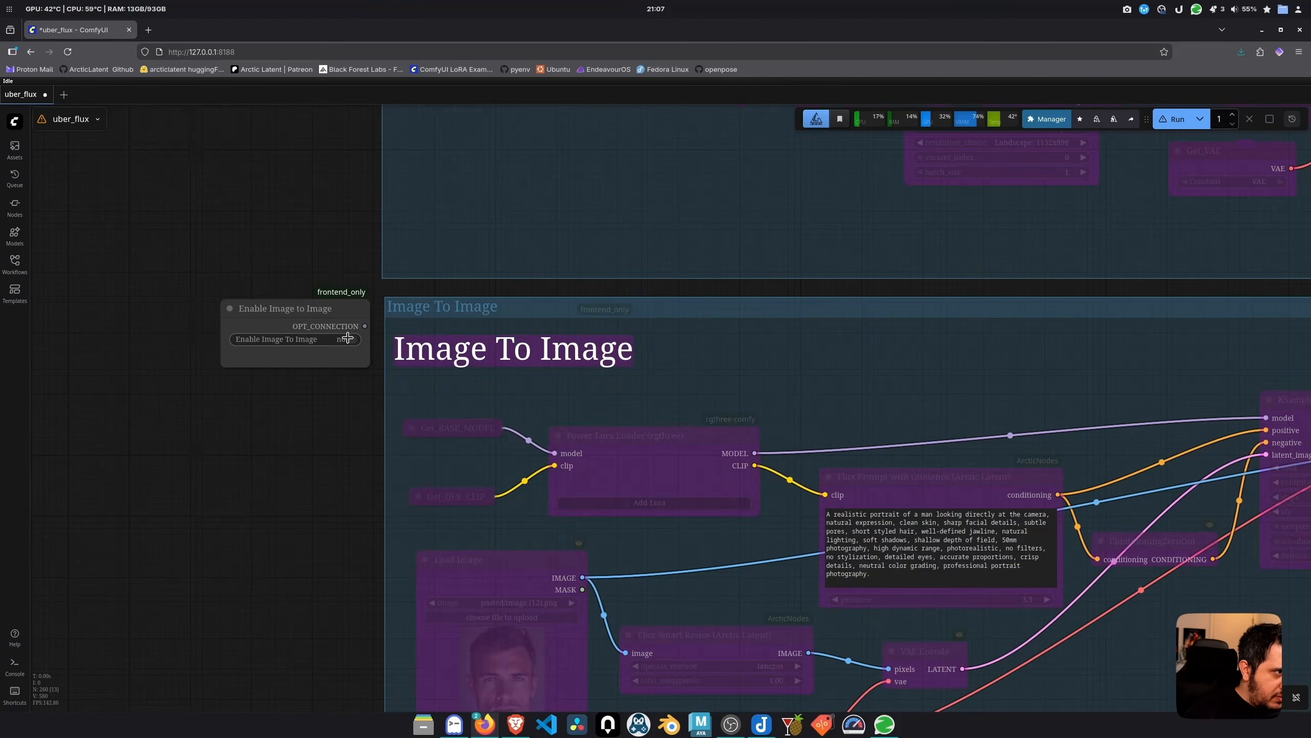
{"action": "left_click", "coordinate": [351, 339]}
{"action": "left_click", "coordinate": [351, 339]}
{"action": "scroll", "coordinate": [329, 444], "scroll_direction": "down", "scroll_amount": 6}
{"action": "scroll", "coordinate": [332, 445], "scroll_direction": "down", "scroll_amount": 4}
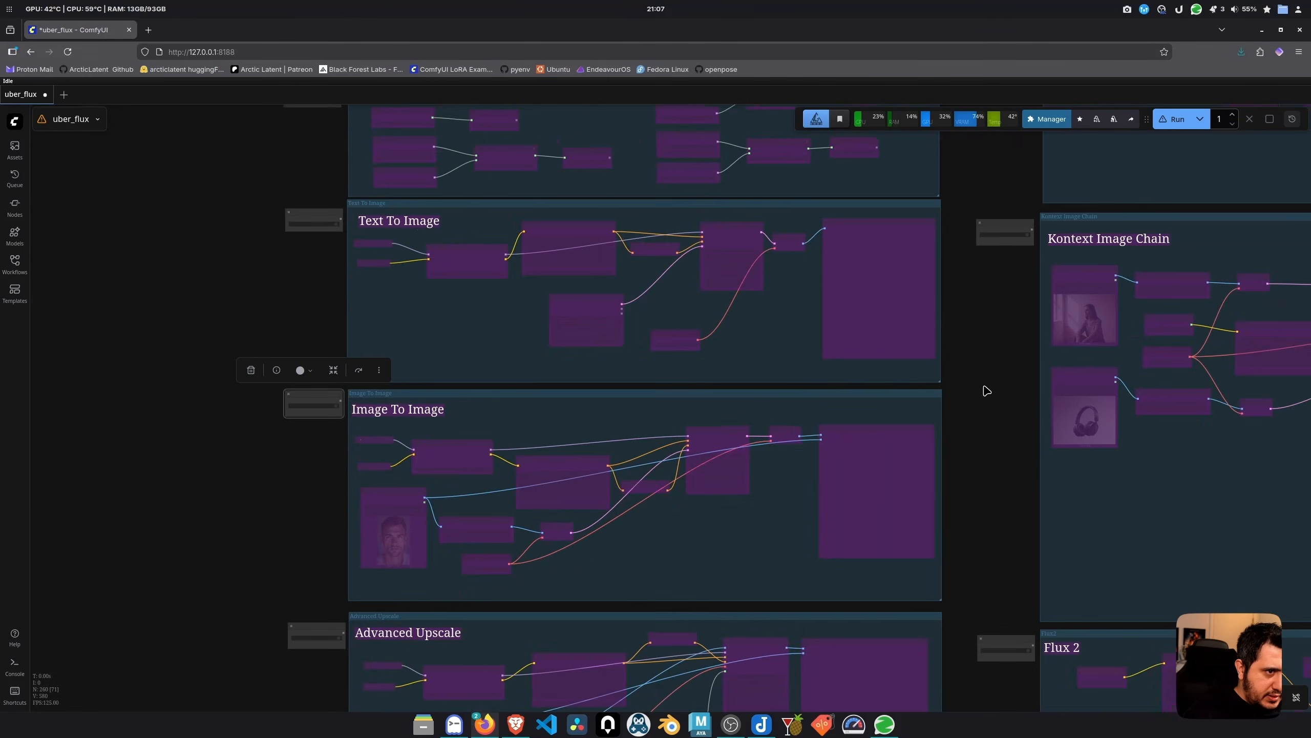
{"action": "left_click_drag", "start_coordinate": [980, 386], "coordinate": [644, 442]}
{"action": "scroll", "coordinate": [660, 316], "scroll_direction": "up", "scroll_amount": 10}
{"action": "left_click", "coordinate": [660, 317]}
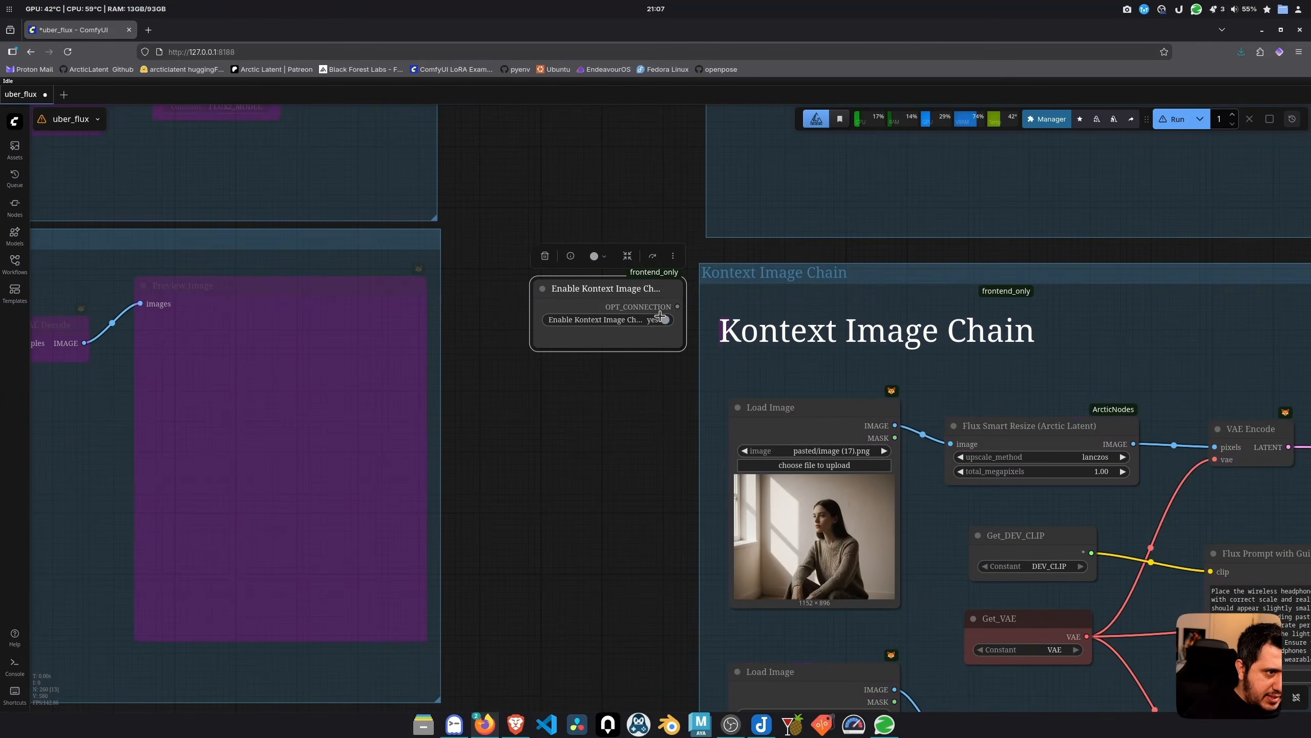
{"action": "left_click", "coordinate": [661, 317]}
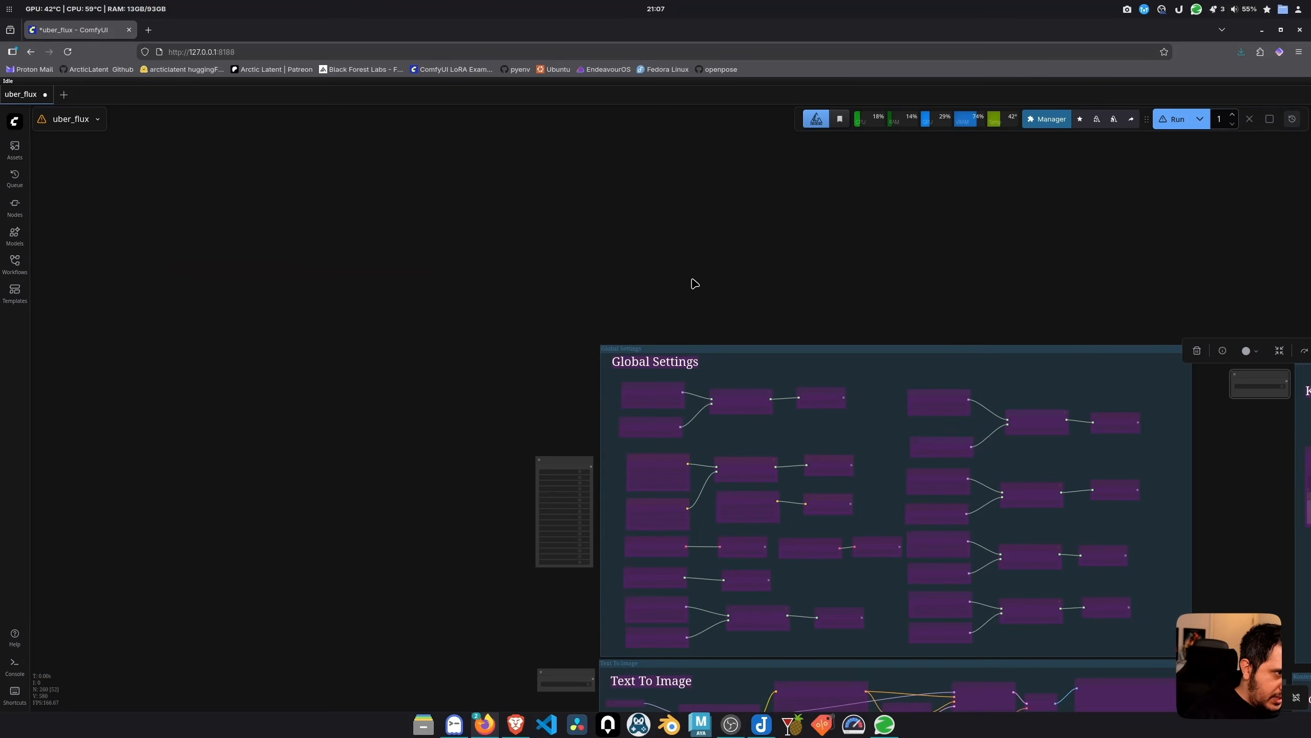
Enable Flux 2 from the bypasser, then disable it again via its Enable Flux 2 node
{"action": "left_click_drag", "start_coordinate": [694, 284], "coordinate": [583, 119]}
{"action": "scroll", "coordinate": [460, 325], "scroll_direction": "up", "scroll_amount": 10}
{"action": "scroll", "coordinate": [480, 340], "scroll_direction": "up", "scroll_amount": 6}
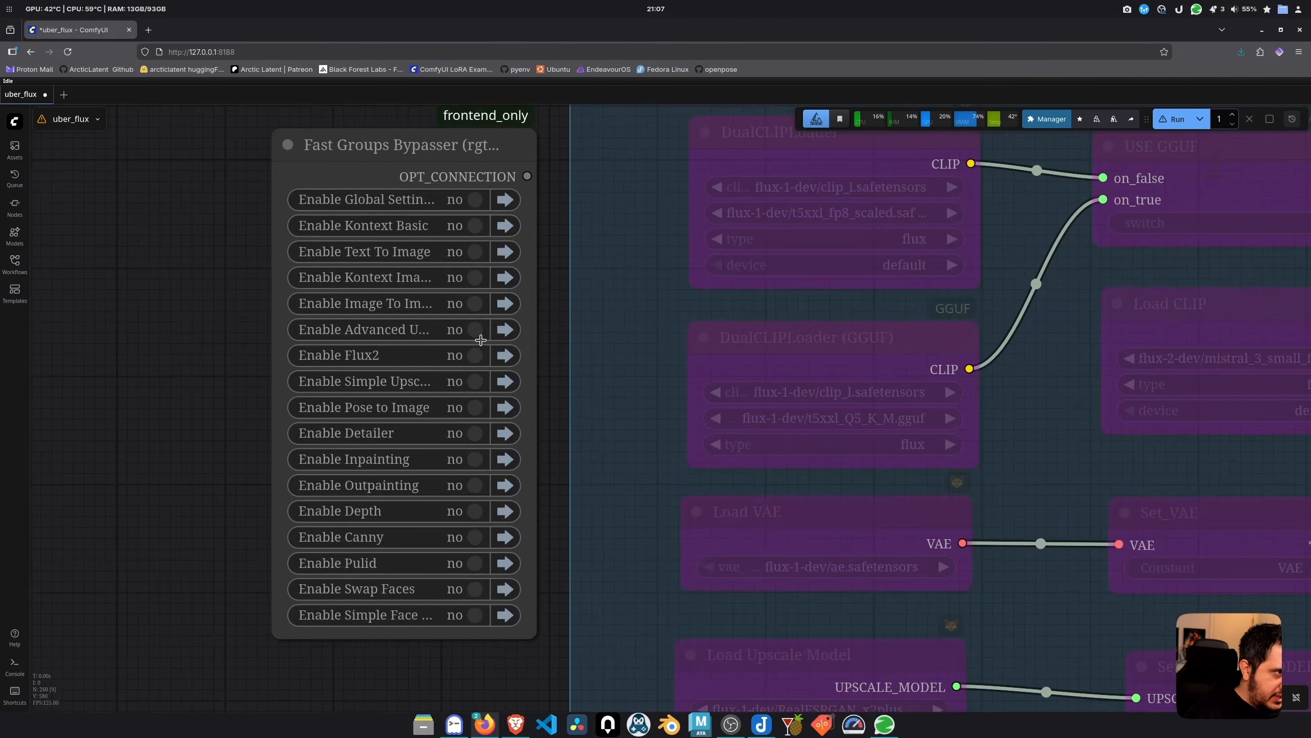
{"action": "left_click", "coordinate": [474, 356]}
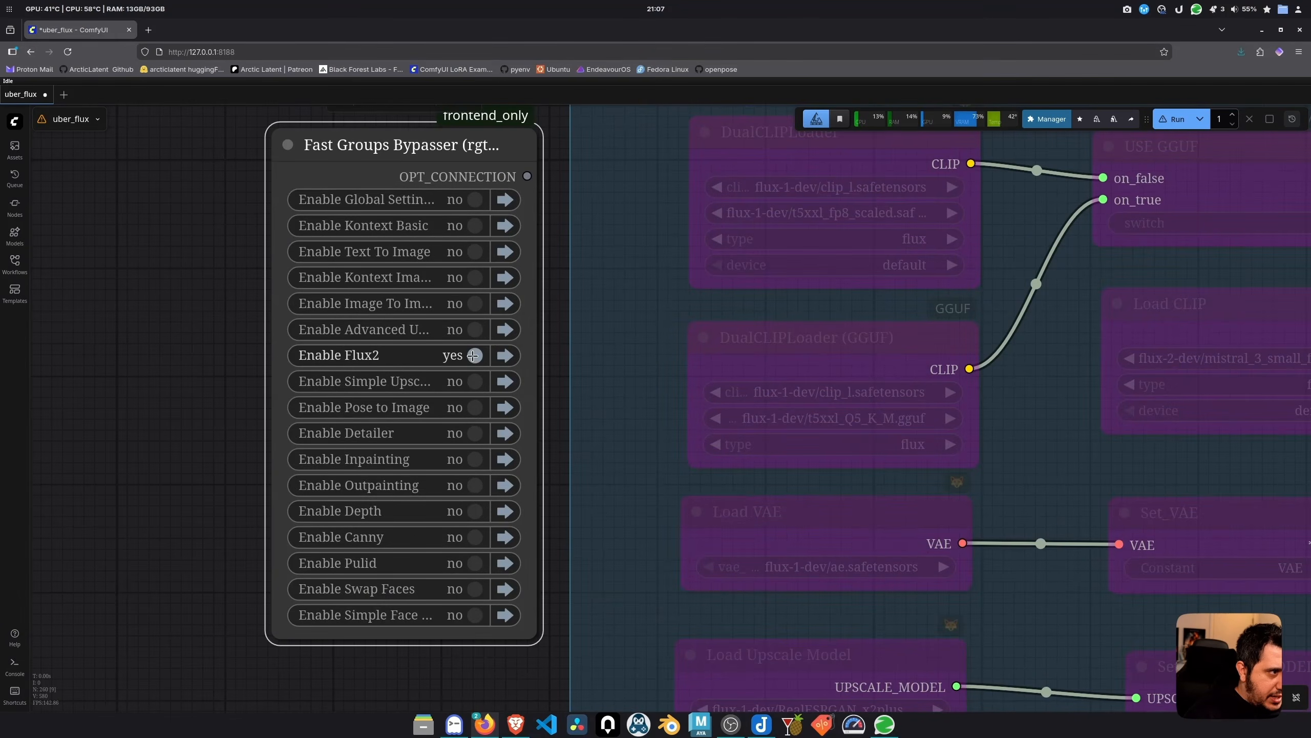
{"action": "left_click", "coordinate": [504, 355]}
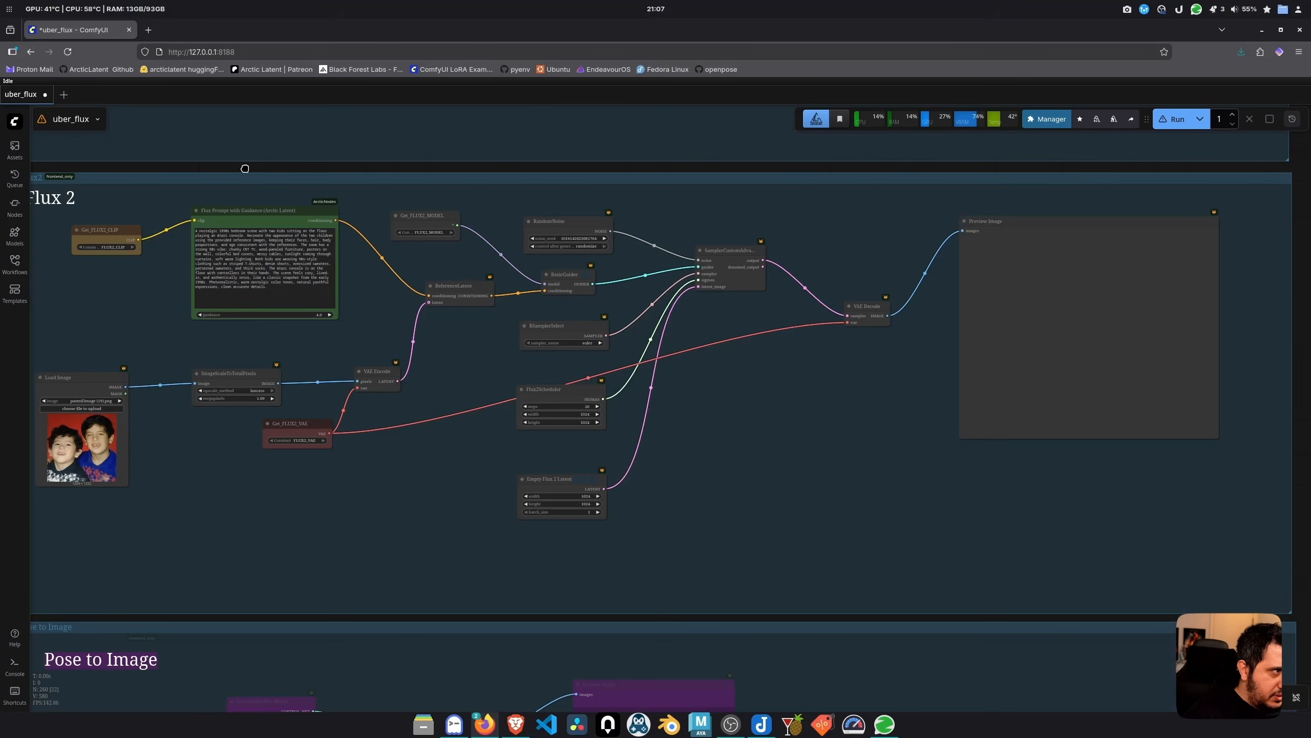
{"action": "left_click_drag", "start_coordinate": [245, 168], "coordinate": [495, 166]}
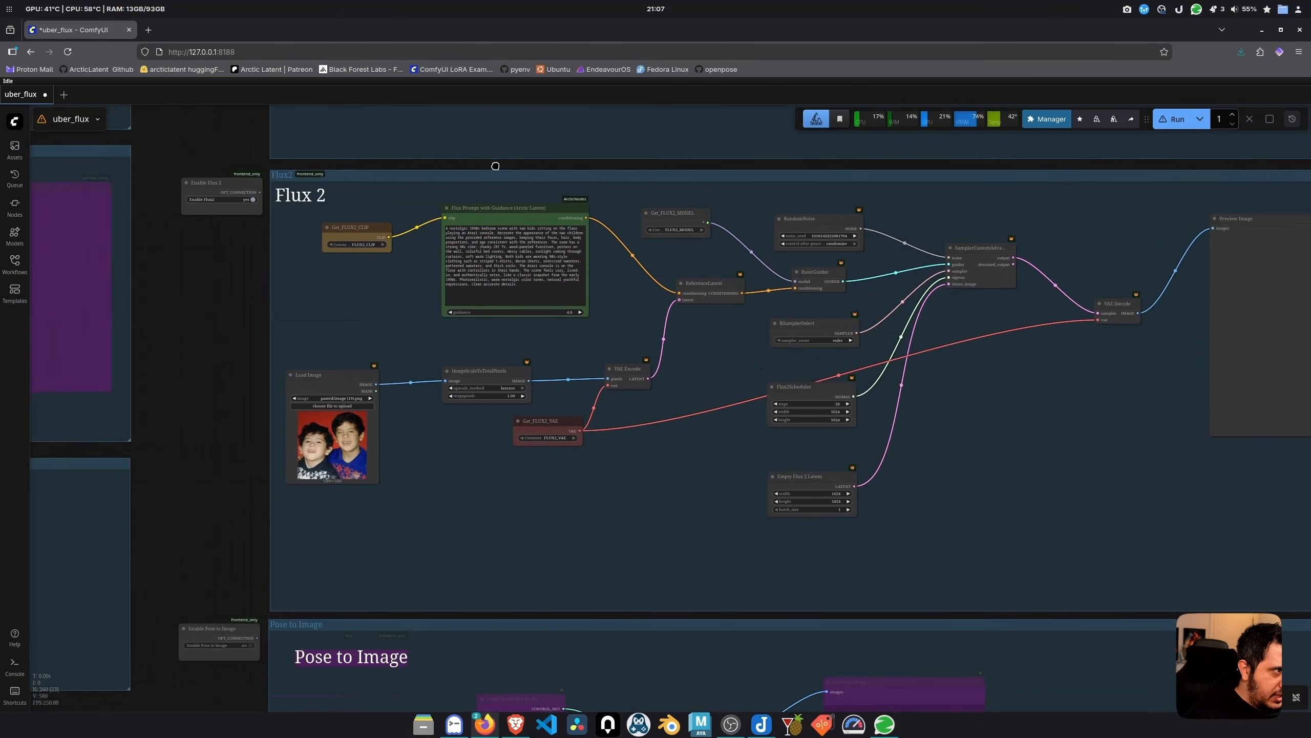
{"action": "left_click", "coordinate": [249, 199]}
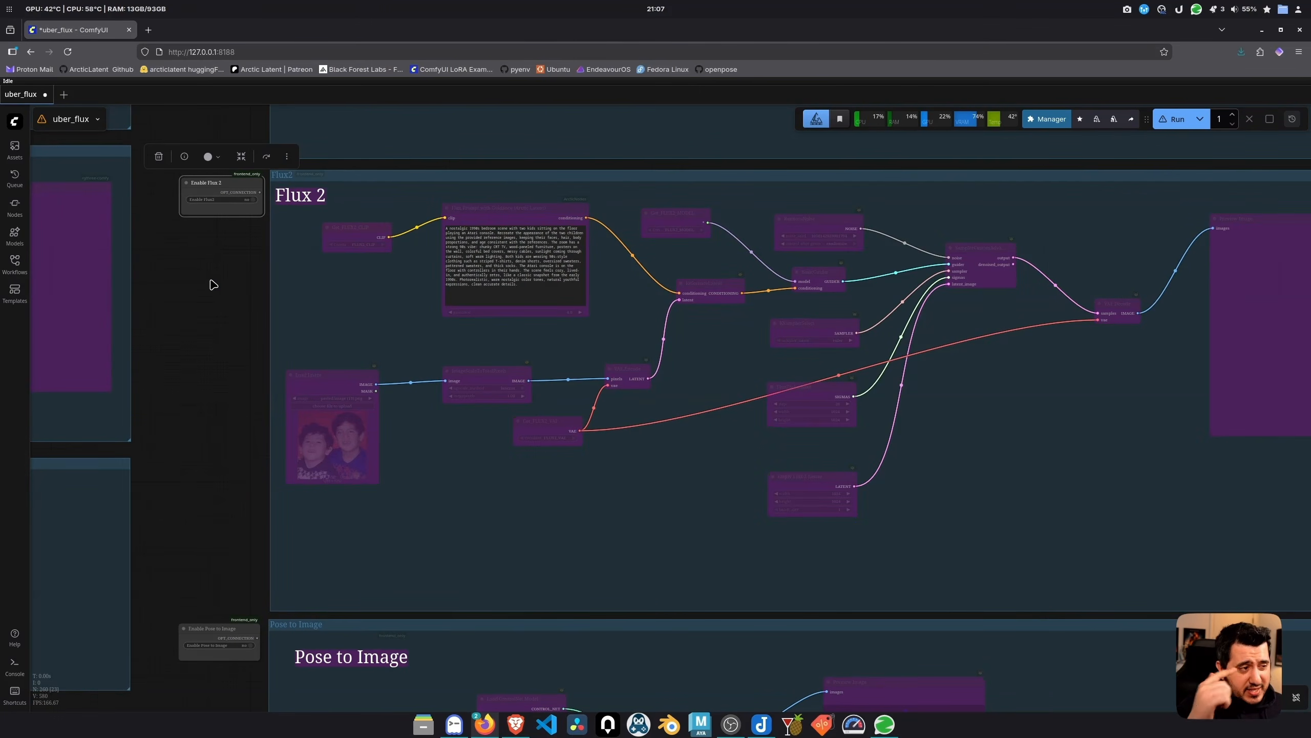
{"action": "left_click_drag", "start_coordinate": [200, 283], "coordinate": [1026, 429]}
{"action": "left_click_drag", "start_coordinate": [175, 153], "coordinate": [176, 245]}
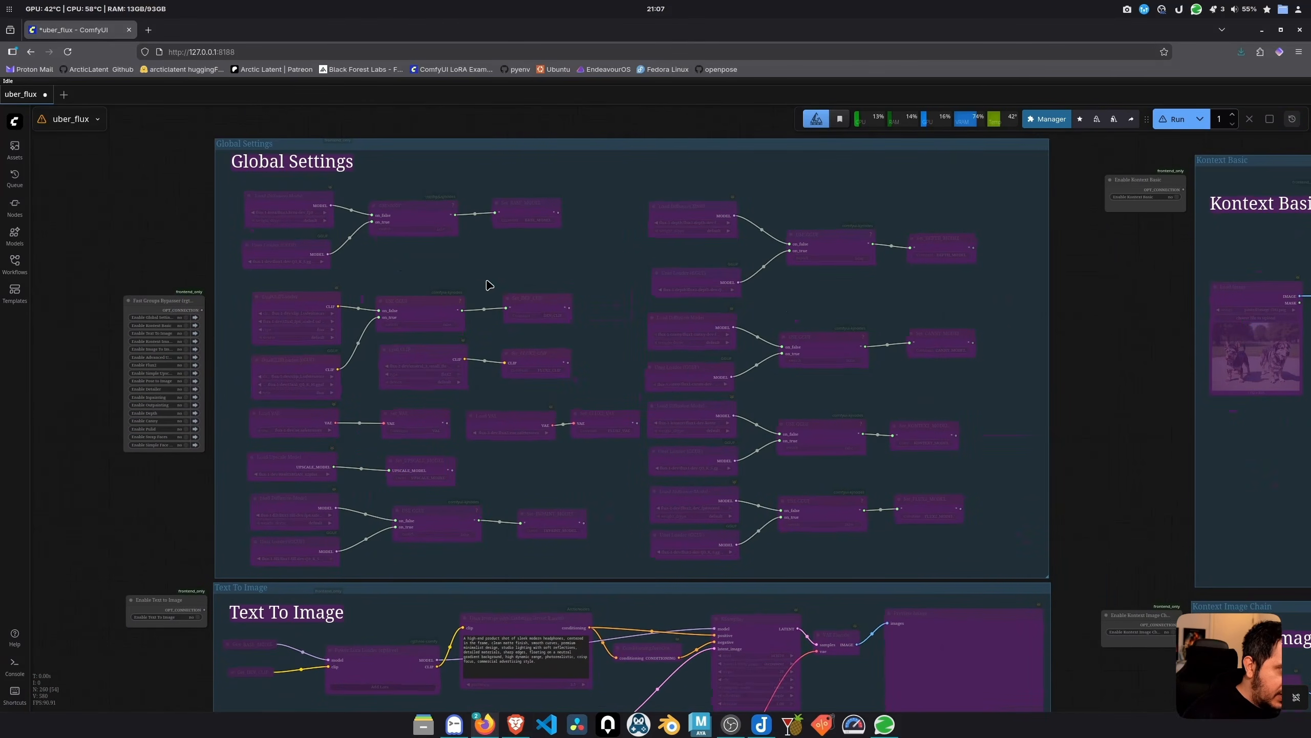
Add a Bookmark (rgthree) node with shortcut key 1
{"action": "double_click", "coordinate": [421, 266]}
{"action": "type", "text": "book"}
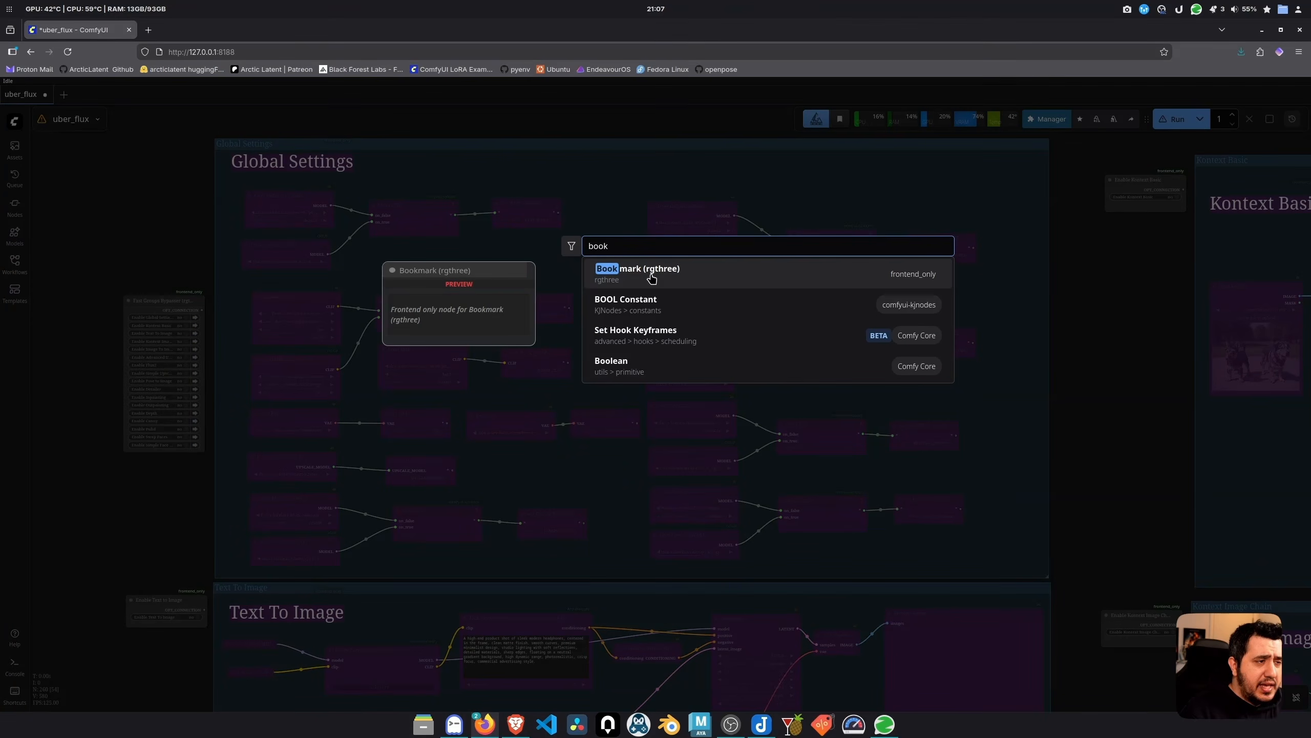
{"action": "left_click", "coordinate": [666, 273]}
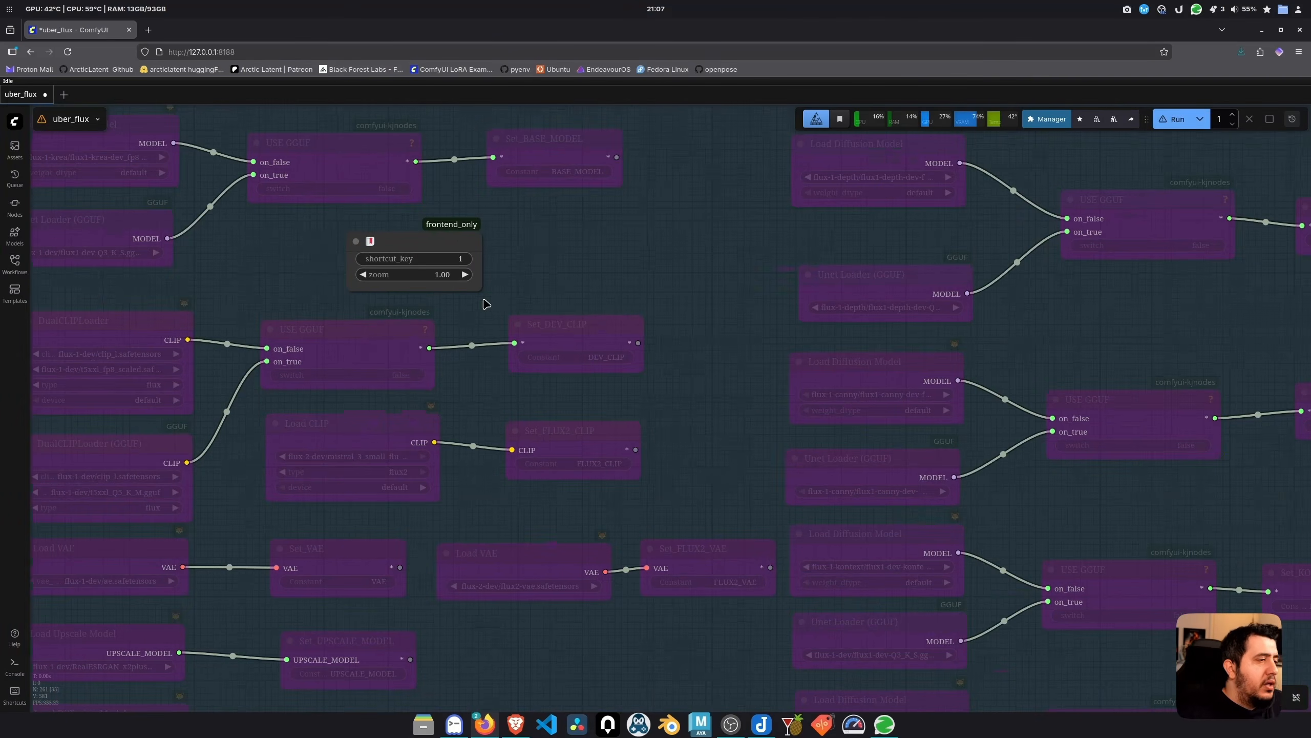
{"action": "left_click", "coordinate": [458, 253]}
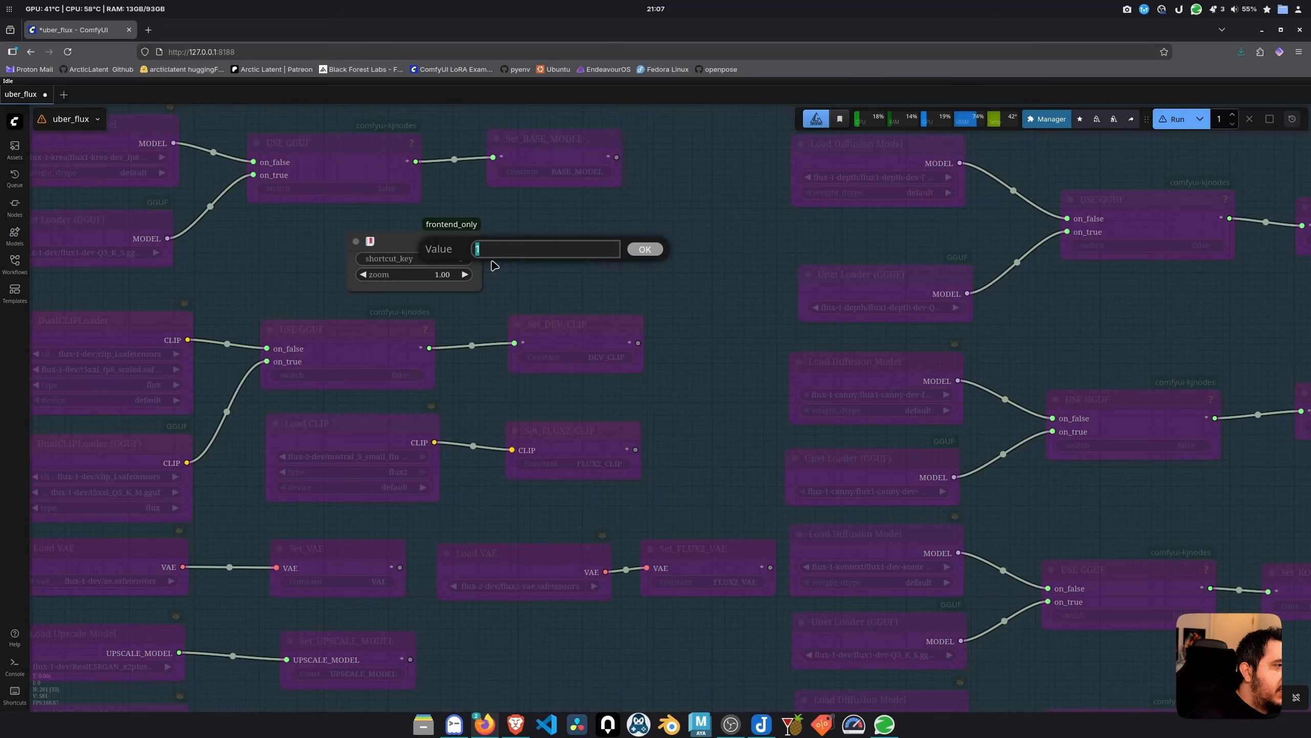
{"action": "left_click", "coordinate": [644, 253]}
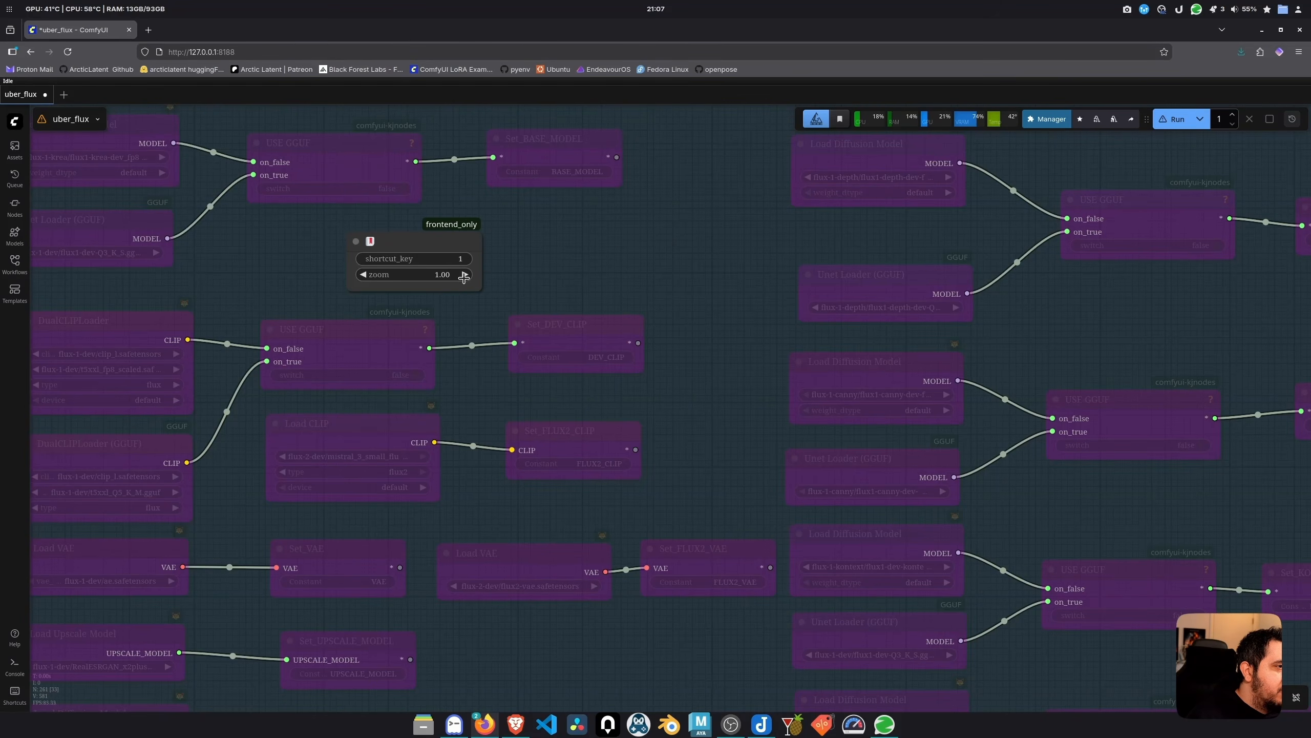
Test that key 1 jumps the view back to the Global Settings group
{"action": "scroll", "coordinate": [439, 332], "scroll_direction": "down", "scroll_amount": 10}
{"action": "key", "text": "1"}
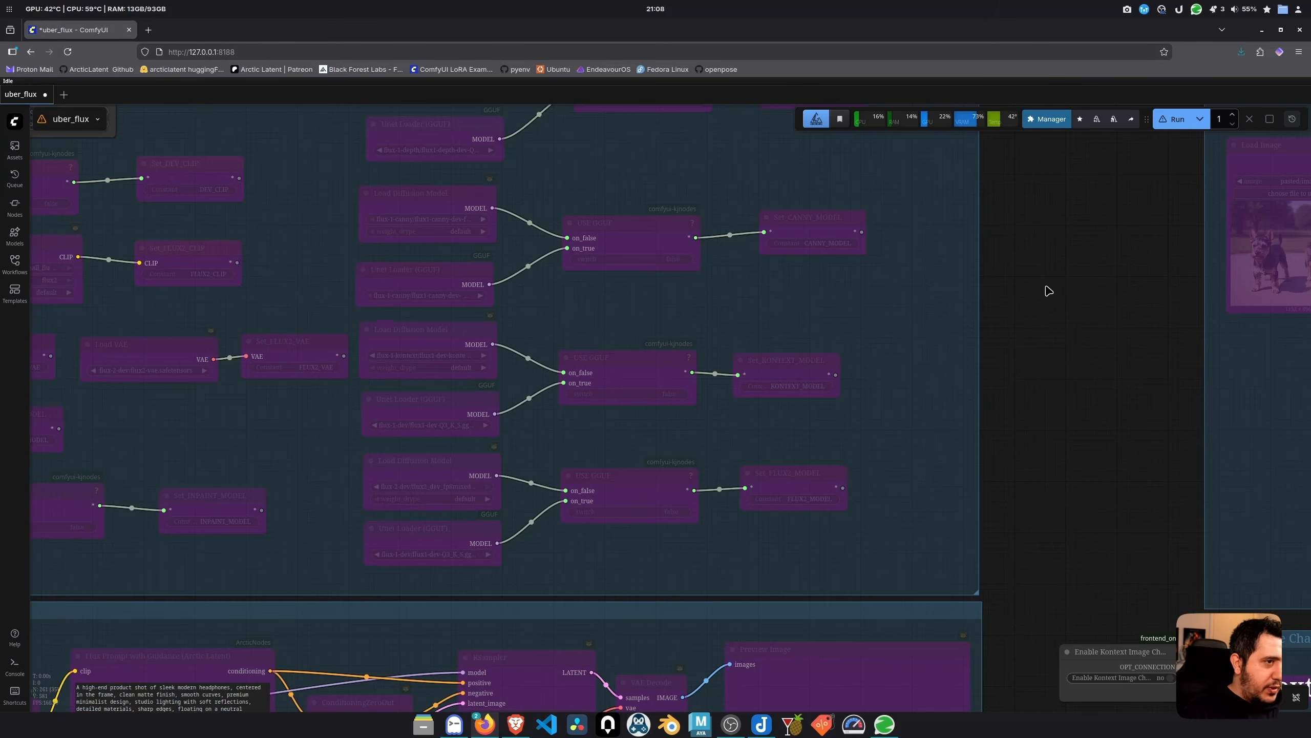
{"action": "left_click_drag", "start_coordinate": [1053, 274], "coordinate": [1284, 401]}
{"action": "scroll", "coordinate": [501, 256], "scroll_direction": "down", "scroll_amount": 1}
{"action": "left_click", "coordinate": [336, 242]}
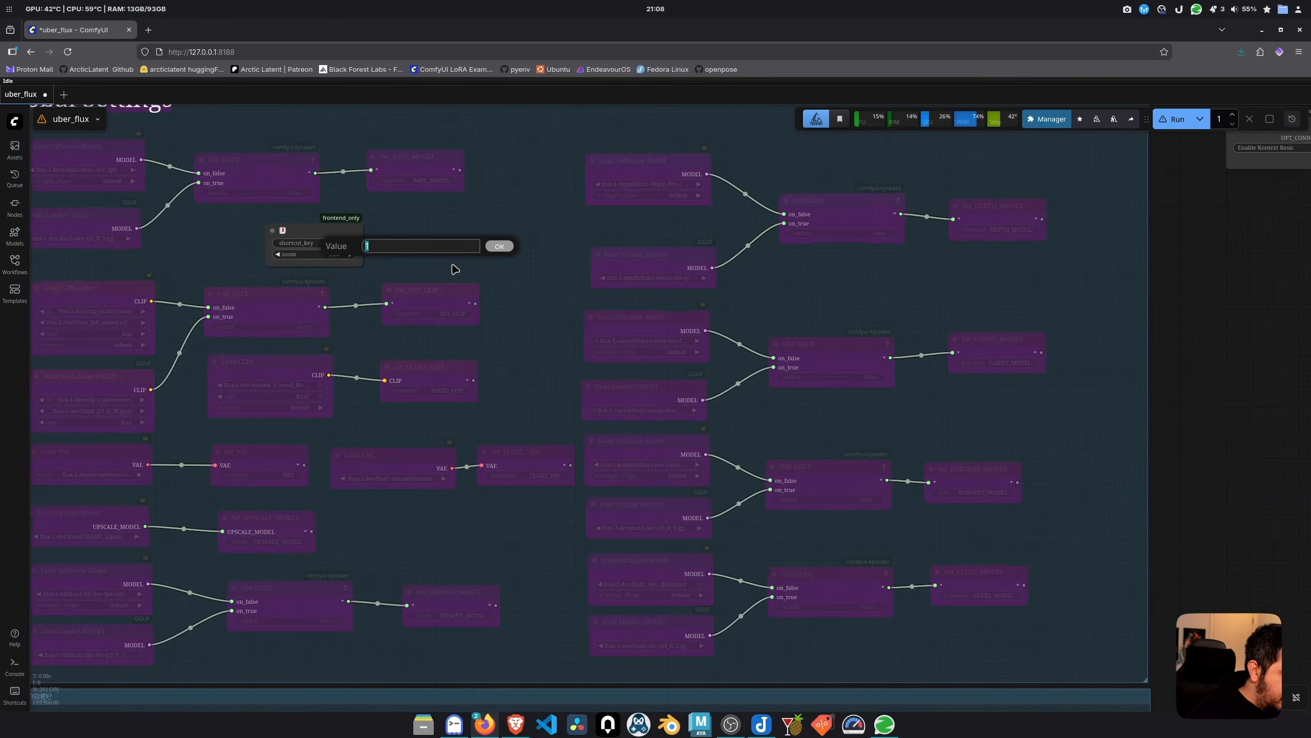
{"action": "key", "text": "Return"}
{"action": "scroll", "coordinate": [485, 286], "scroll_direction": "down", "scroll_amount": 9}
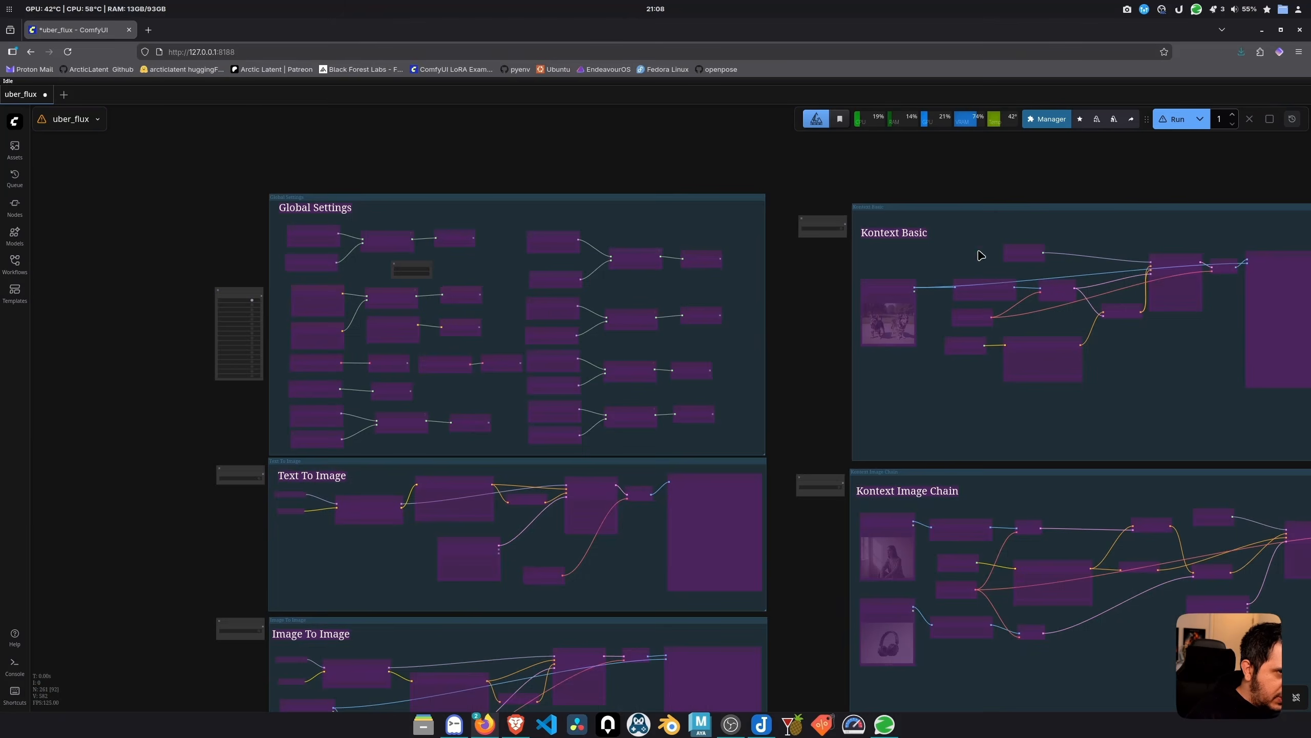
{"action": "left_click_drag", "start_coordinate": [1085, 199], "coordinate": [230, 90]}
{"action": "left_click_drag", "start_coordinate": [972, 470], "coordinate": [662, 131]}
{"action": "key", "text": "1"}
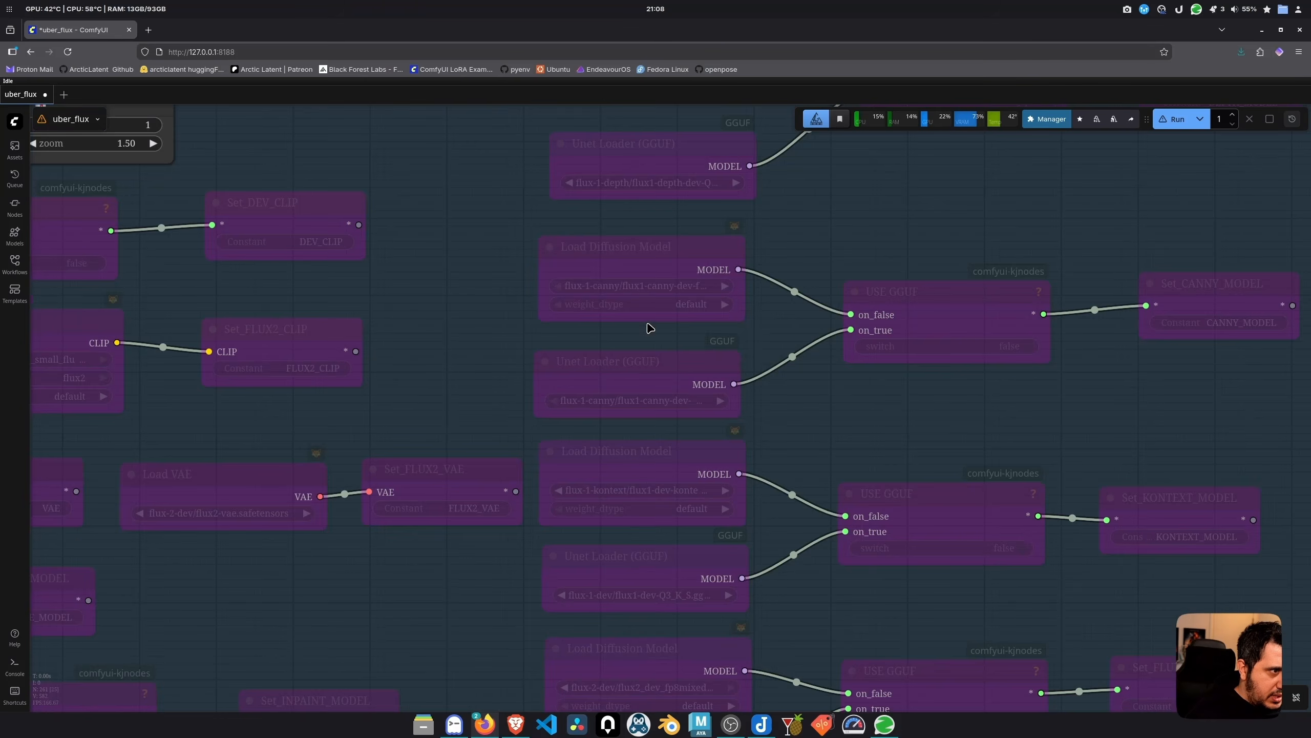
{"action": "scroll", "coordinate": [650, 328], "scroll_direction": "down", "scroll_amount": 8}
{"action": "left_click_drag", "start_coordinate": [405, 223], "coordinate": [205, 301]}
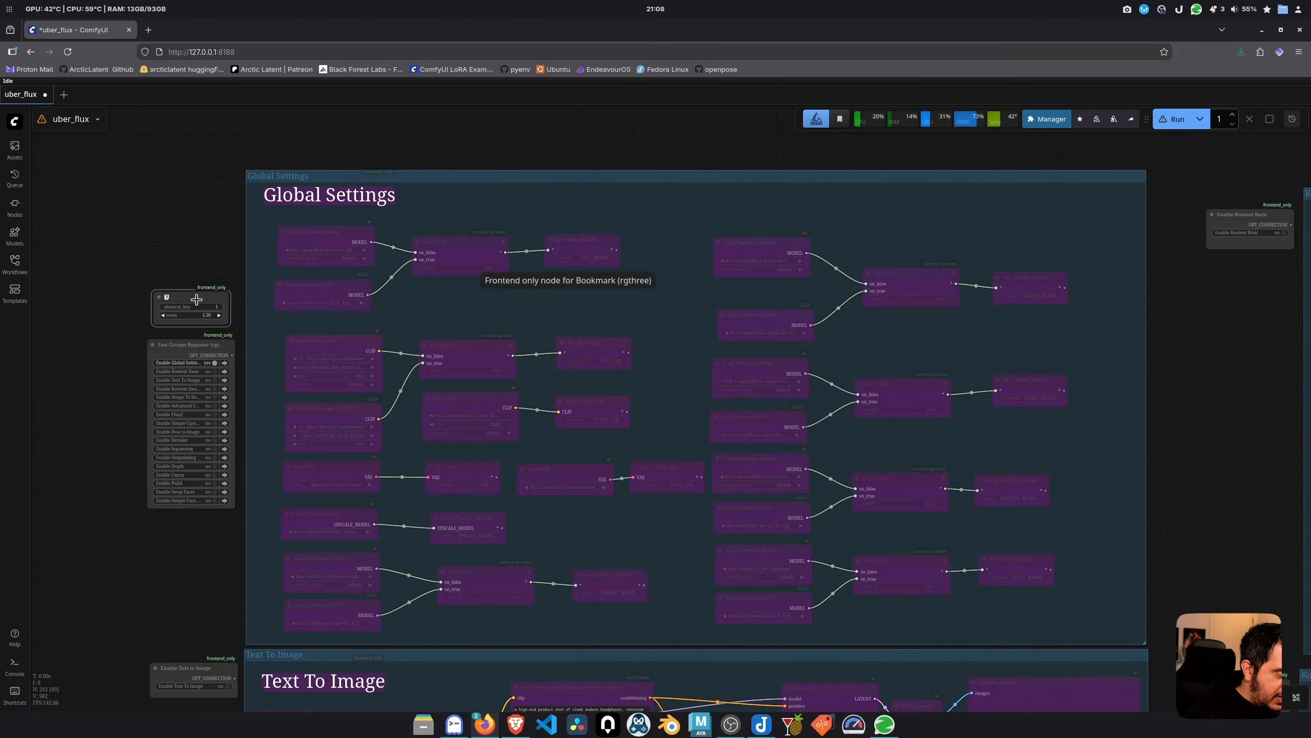
Set the bookmark's zoom to 1 and test the jump again
{"action": "left_click", "coordinate": [207, 317]}
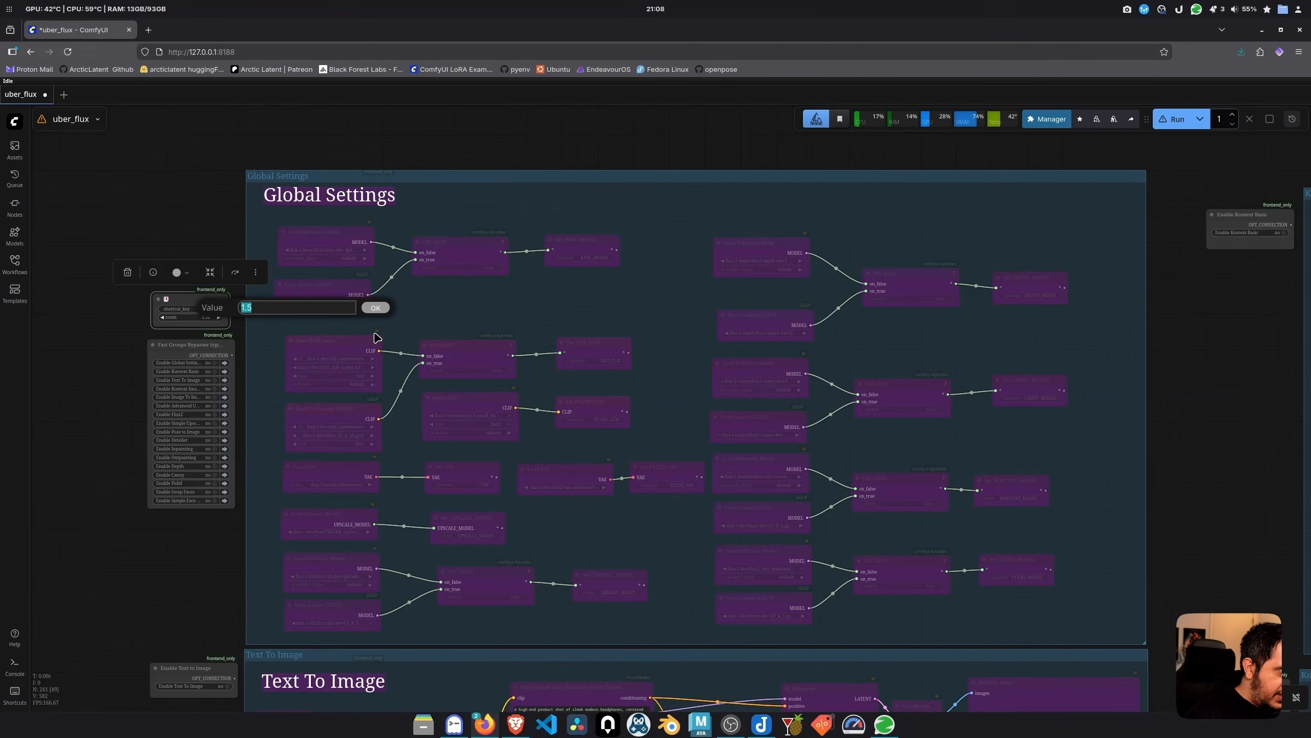
{"action": "key", "text": "Return"}
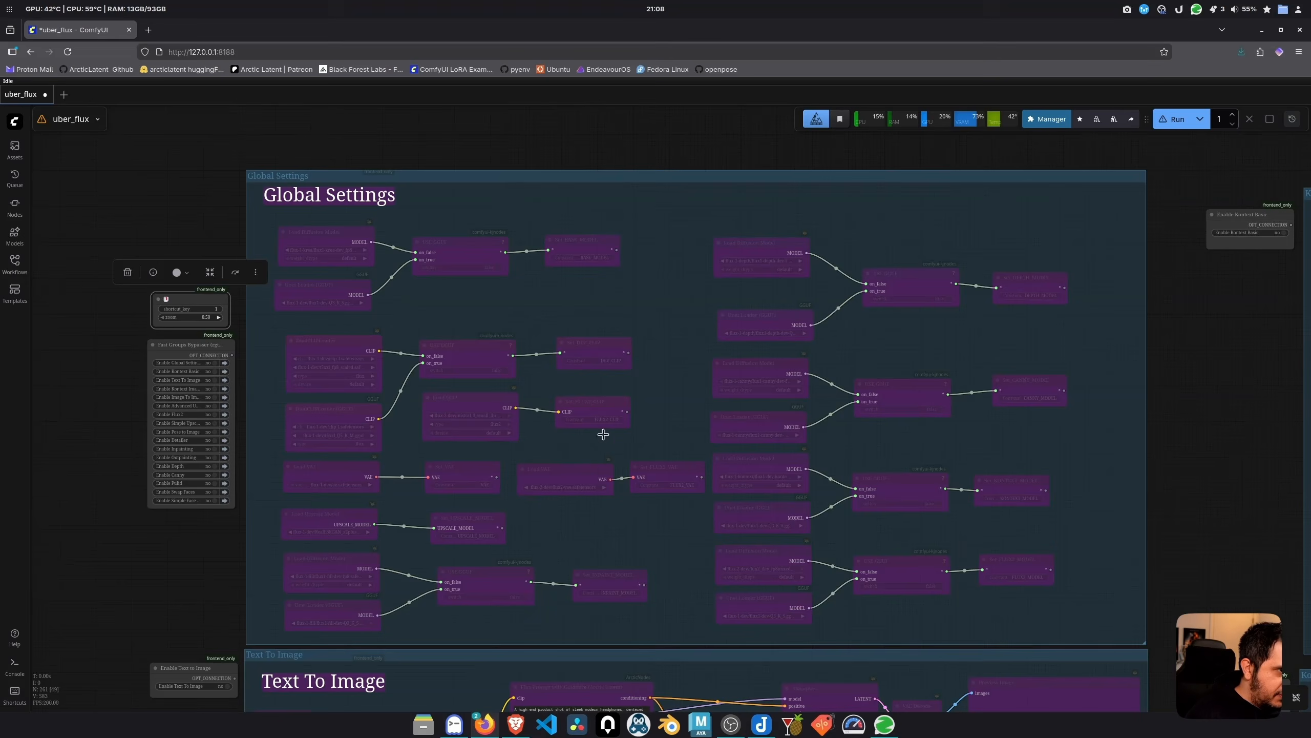
{"action": "scroll", "coordinate": [594, 468], "scroll_direction": "down", "scroll_amount": 11}
{"action": "left_click_drag", "start_coordinate": [1048, 363], "coordinate": [563, 23]}
{"action": "key", "text": "1"}
{"action": "left_click", "coordinate": [153, 319]}
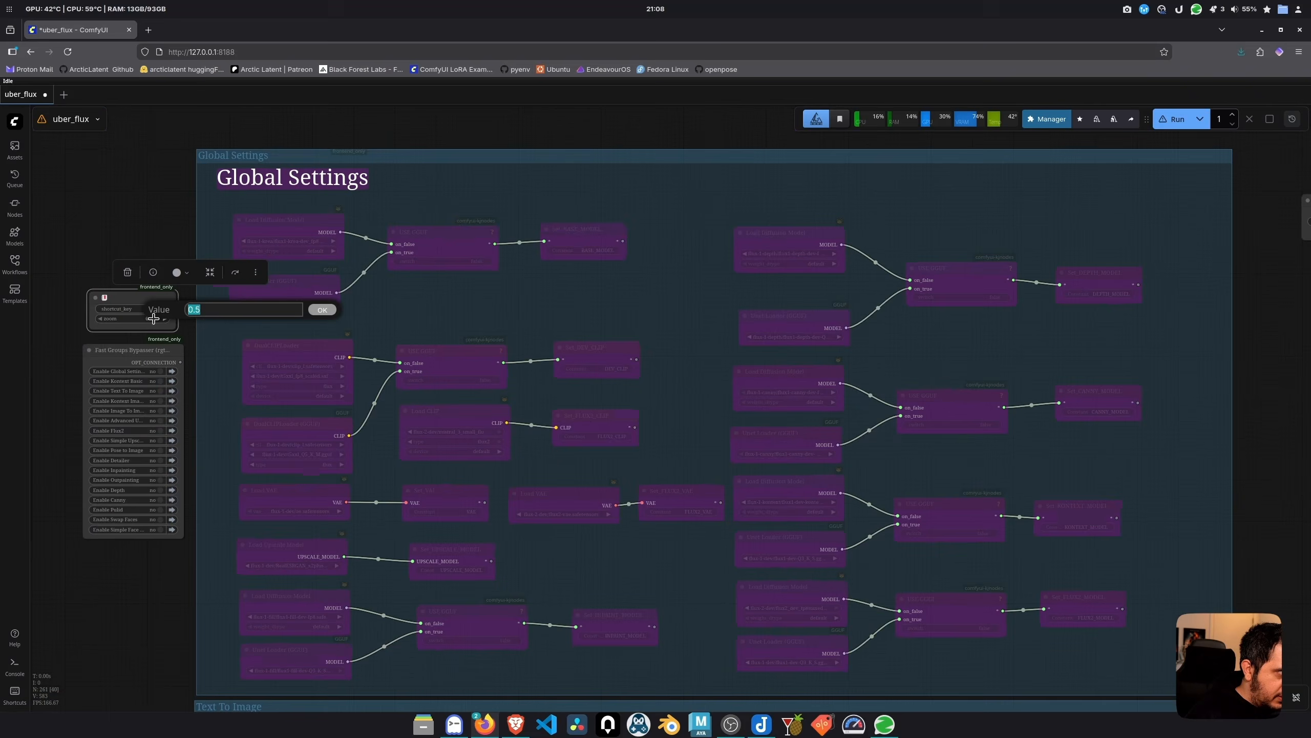
{"action": "type", "text": "1"}
{"action": "key", "text": "Return"}
{"action": "scroll", "coordinate": [286, 332], "scroll_direction": "down", "scroll_amount": 13}
{"action": "key", "text": "1"}
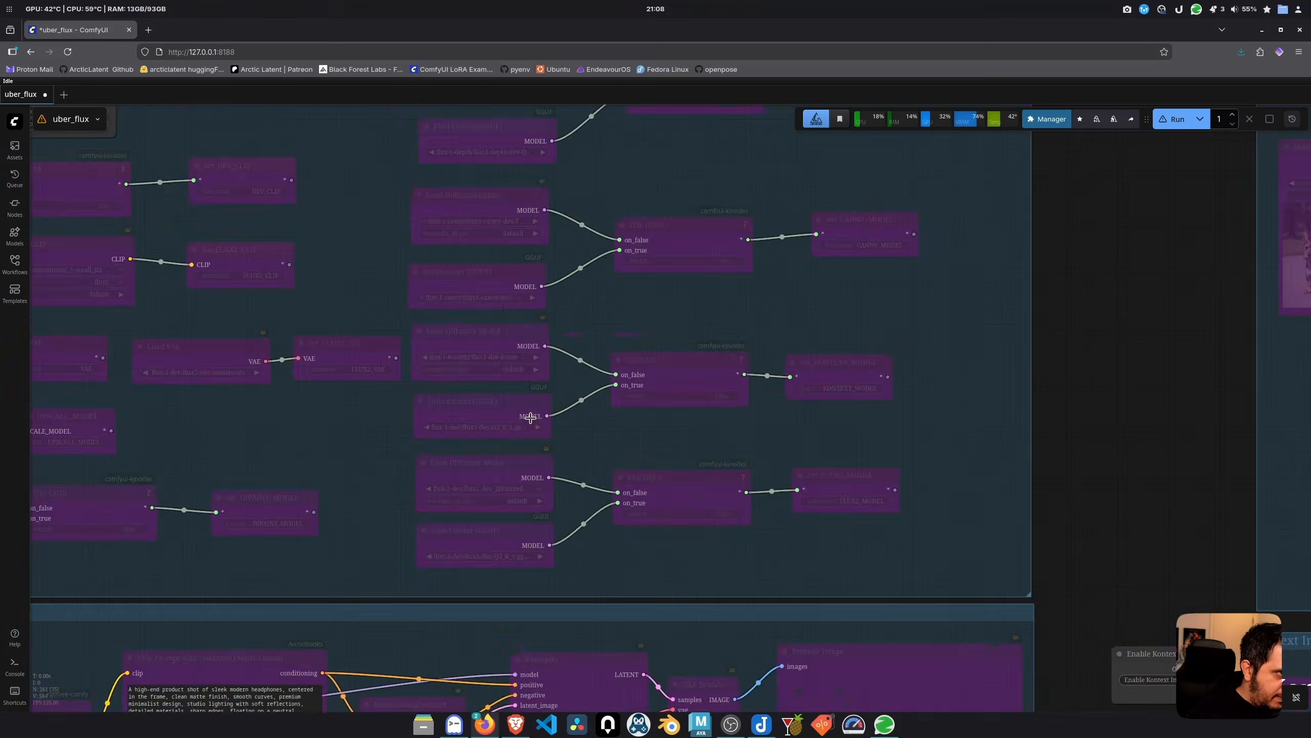
{"action": "key", "text": "1"}
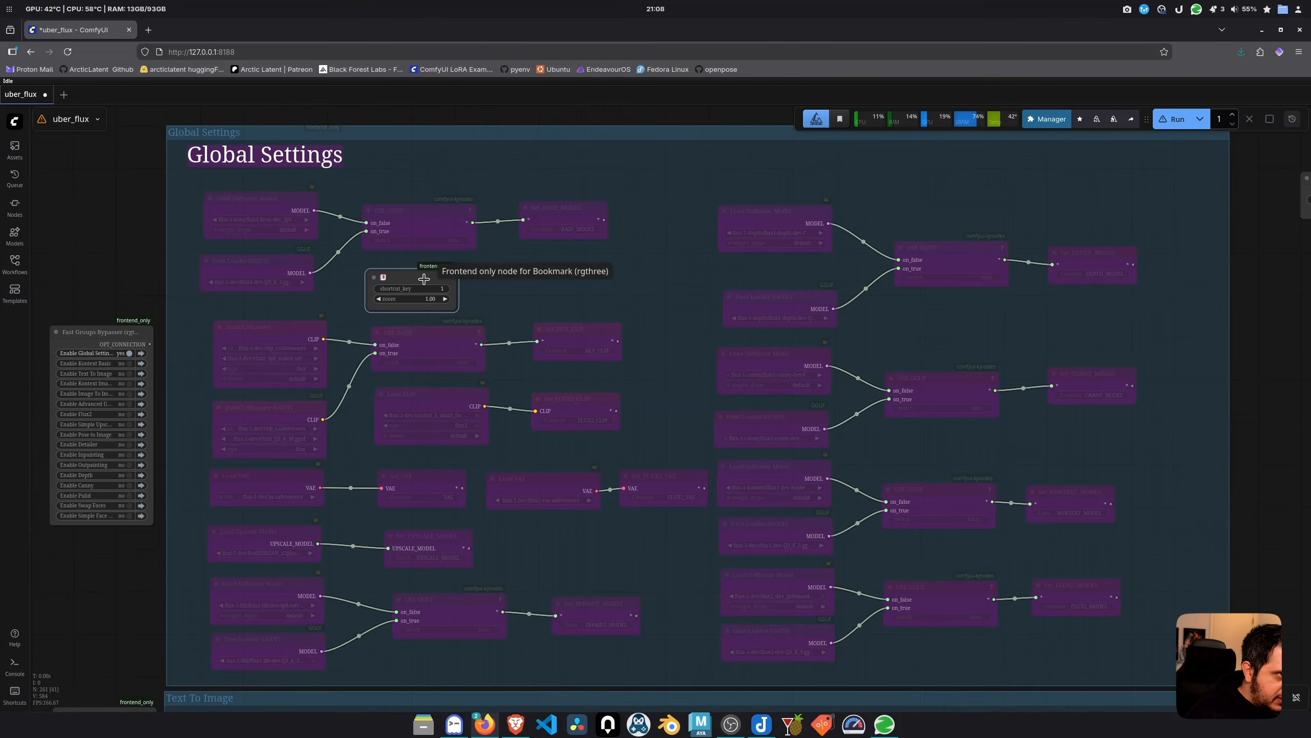
Reposition the bookmark node beside Global Settings' top-left corner, testing each placement
{"action": "left_click_drag", "start_coordinate": [423, 279], "coordinate": [571, 539]}
{"action": "key", "text": "1"}
{"action": "left_click_drag", "start_coordinate": [424, 504], "coordinate": [543, 125]}
{"action": "key", "text": "1"}
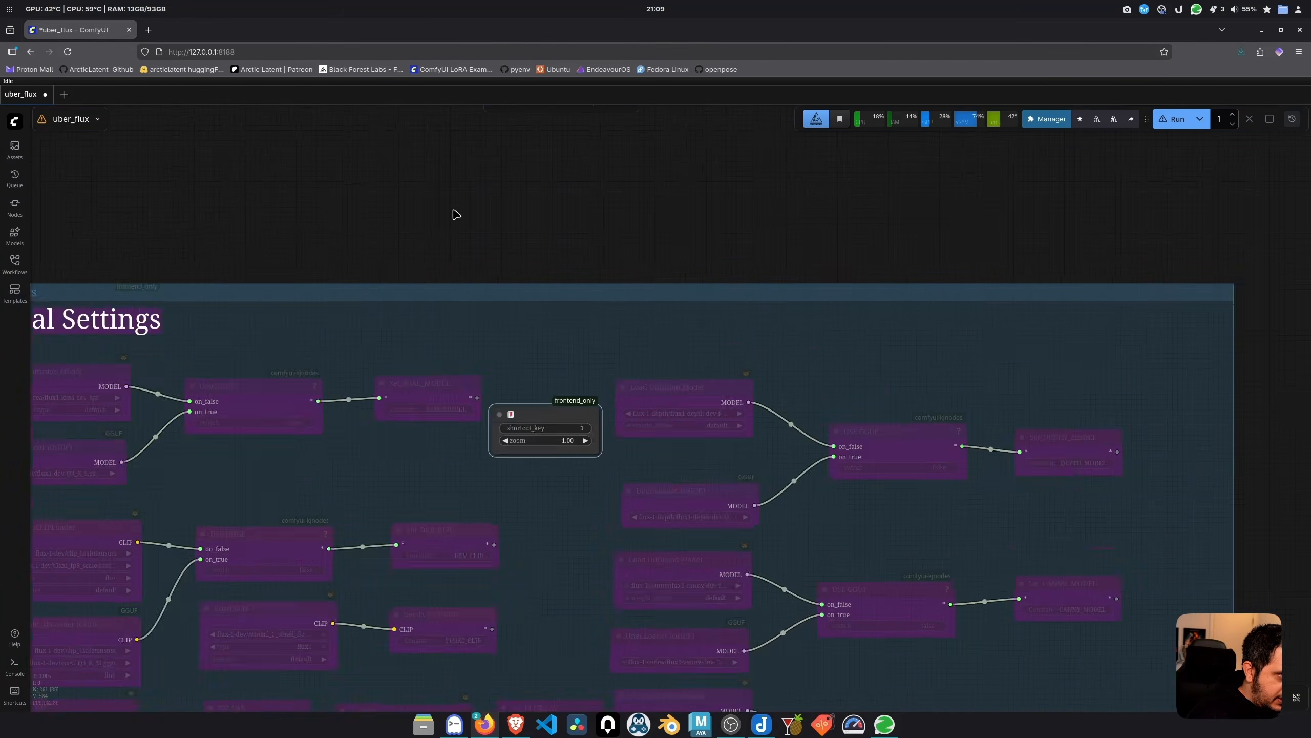
{"action": "left_click_drag", "start_coordinate": [618, 421], "coordinate": [161, 206]}
{"action": "key", "text": "1"}
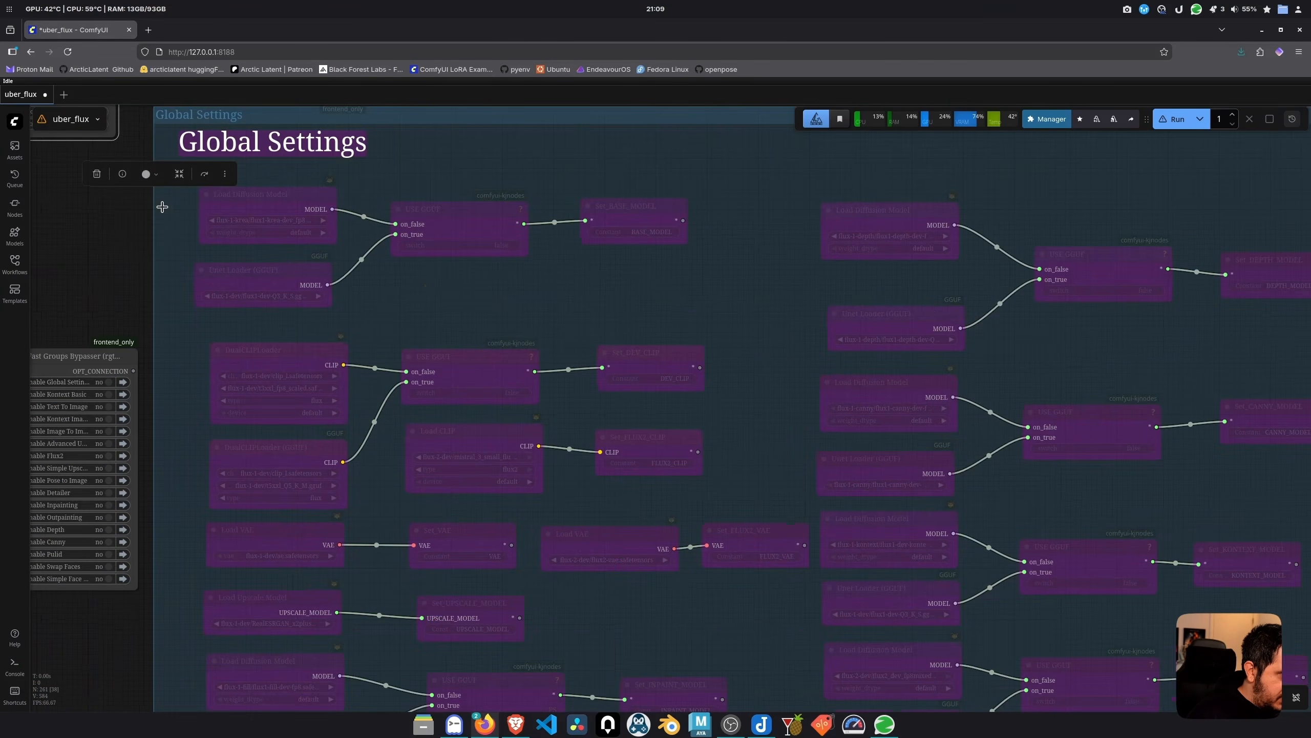
{"action": "left_click_drag", "start_coordinate": [179, 257], "coordinate": [416, 355]}
{"action": "left_click_drag", "start_coordinate": [311, 196], "coordinate": [250, 247]}
{"action": "key", "text": "1"}
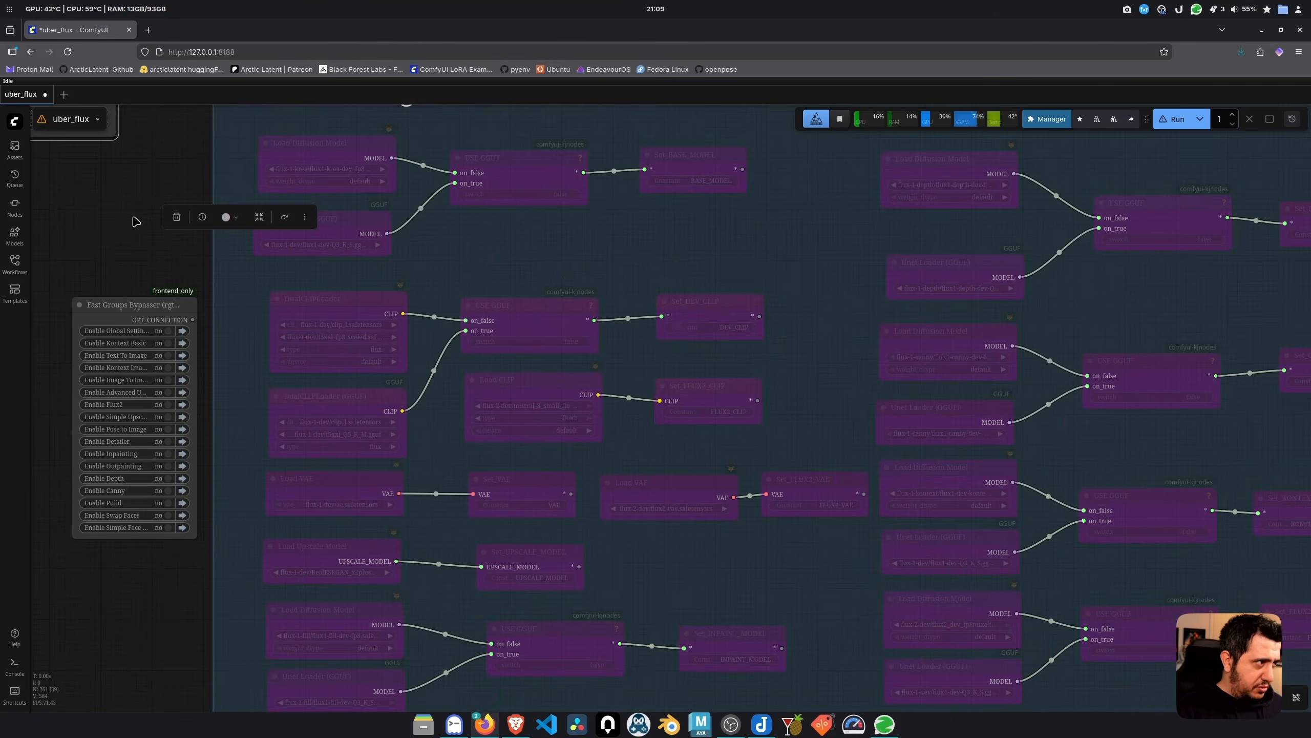
{"action": "left_click_drag", "start_coordinate": [116, 176], "coordinate": [212, 295]}
Try bookmark zoom values 0.9 and 0.8, testing the jump after each
{"action": "left_click", "coordinate": [181, 243]}
{"action": "type", "text": "."}
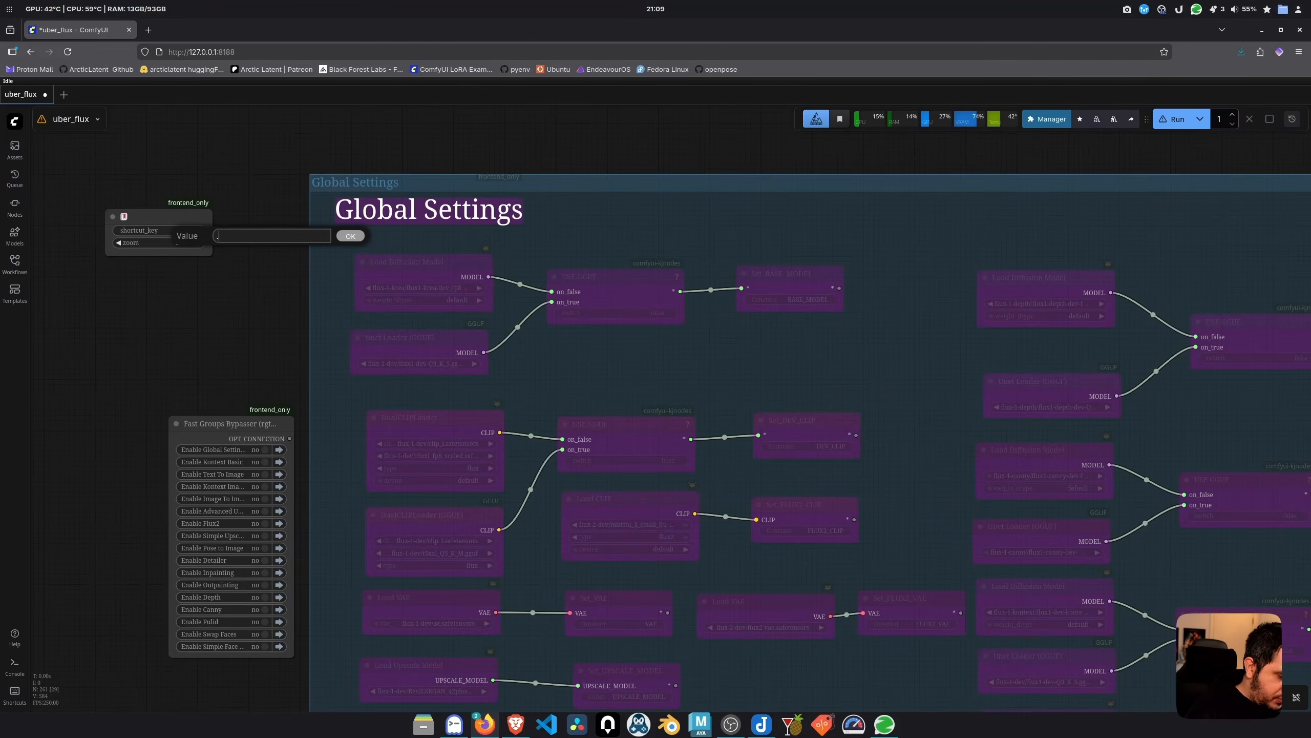
{"action": "type", "text": "9"}
{"action": "key", "text": "Return"}
{"action": "key", "text": "1"}
{"action": "left_click_drag", "start_coordinate": [88, 134], "coordinate": [226, 312]}
{"action": "left_click", "coordinate": [212, 295]}
{"action": "type", "text": ".8"}
{"action": "key", "text": "Return"}
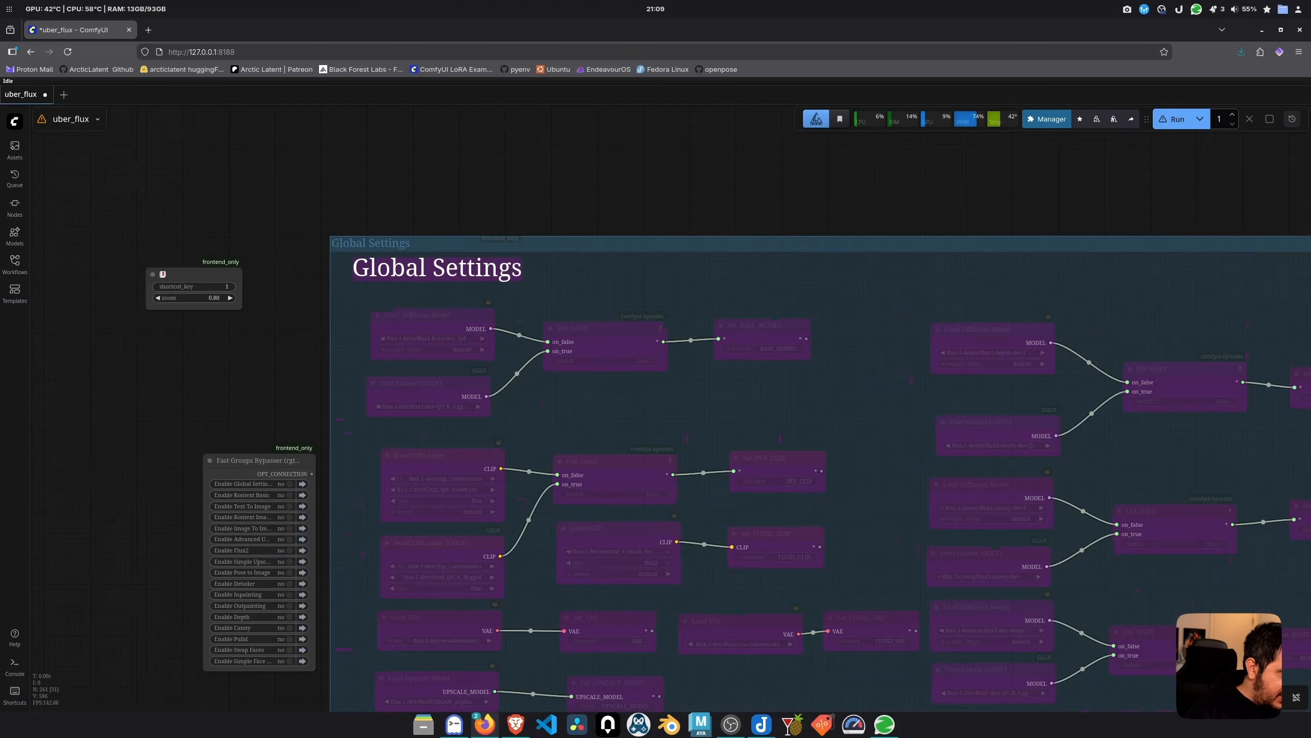
{"action": "key", "text": "1"}
{"action": "left_click_drag", "start_coordinate": [100, 219], "coordinate": [301, 289]}
{"action": "left_click", "coordinate": [270, 186]}
{"action": "type", "text": "1"}
{"action": "key", "text": "Return"}
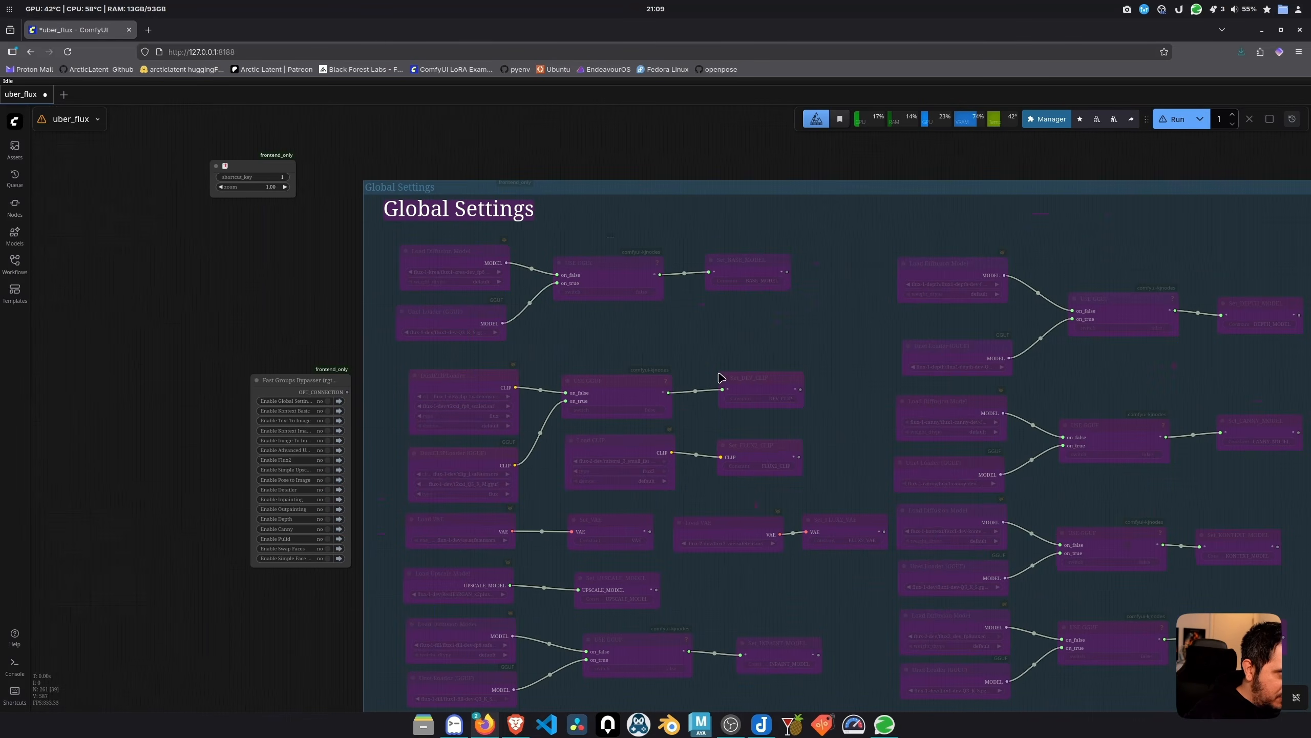
Move the Fast Groups Bypasser panel up near the top
{"action": "key", "text": "1"}
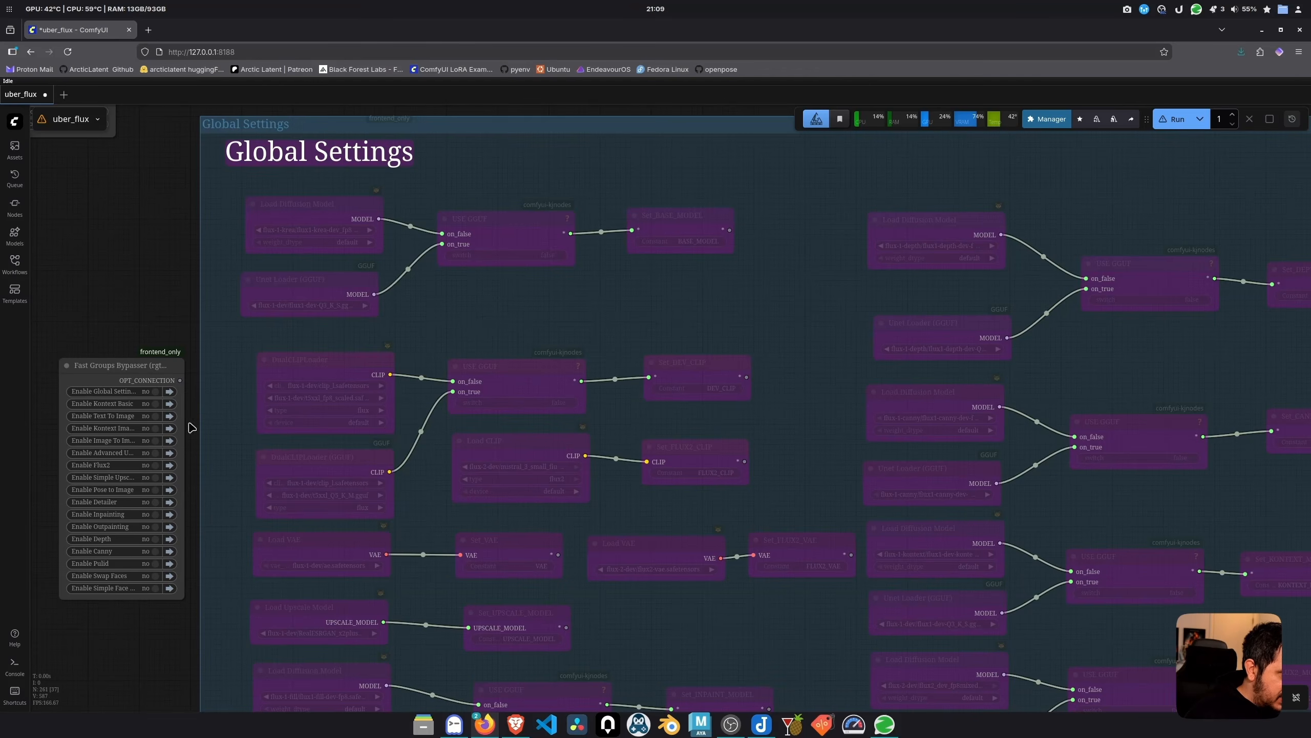
{"action": "left_click_drag", "start_coordinate": [131, 363], "coordinate": [130, 169]}
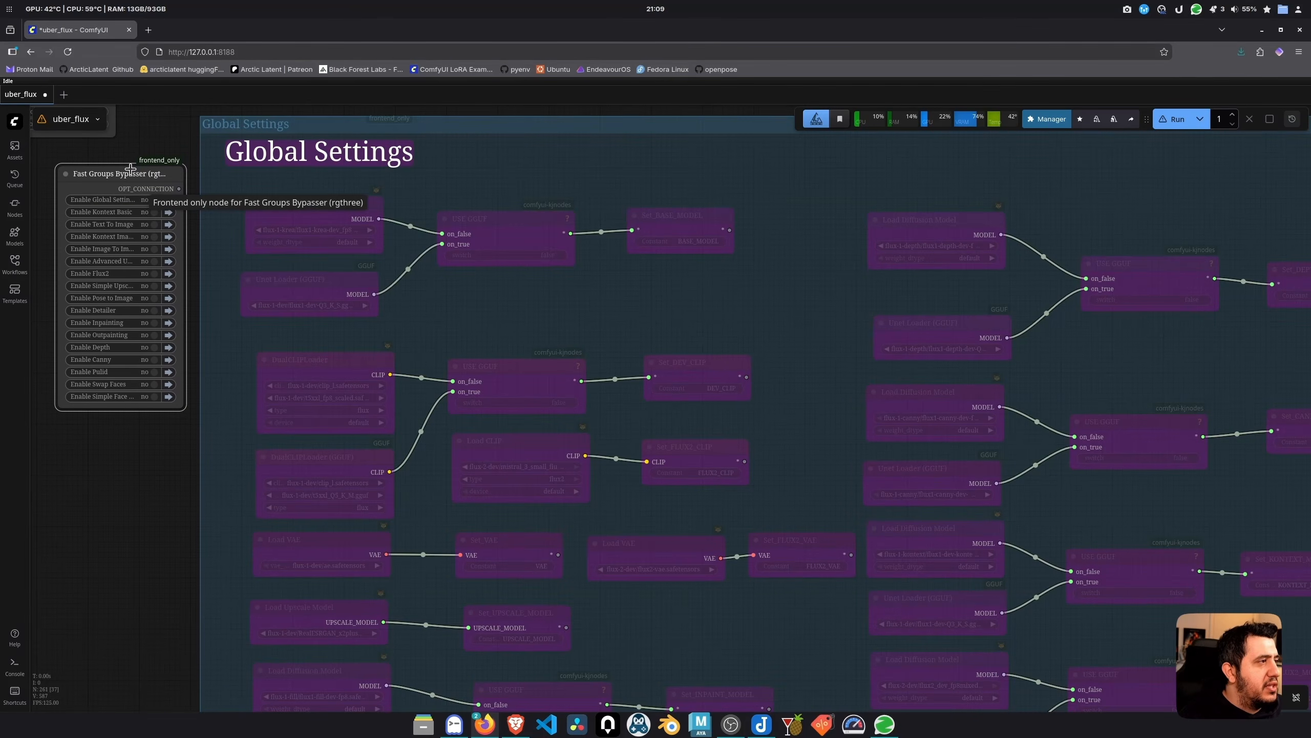
{"action": "left_click", "coordinate": [156, 504]}
Enable the Pose to Image group, then disable it again
{"action": "scroll", "coordinate": [227, 484], "scroll_direction": "down", "scroll_amount": 17}
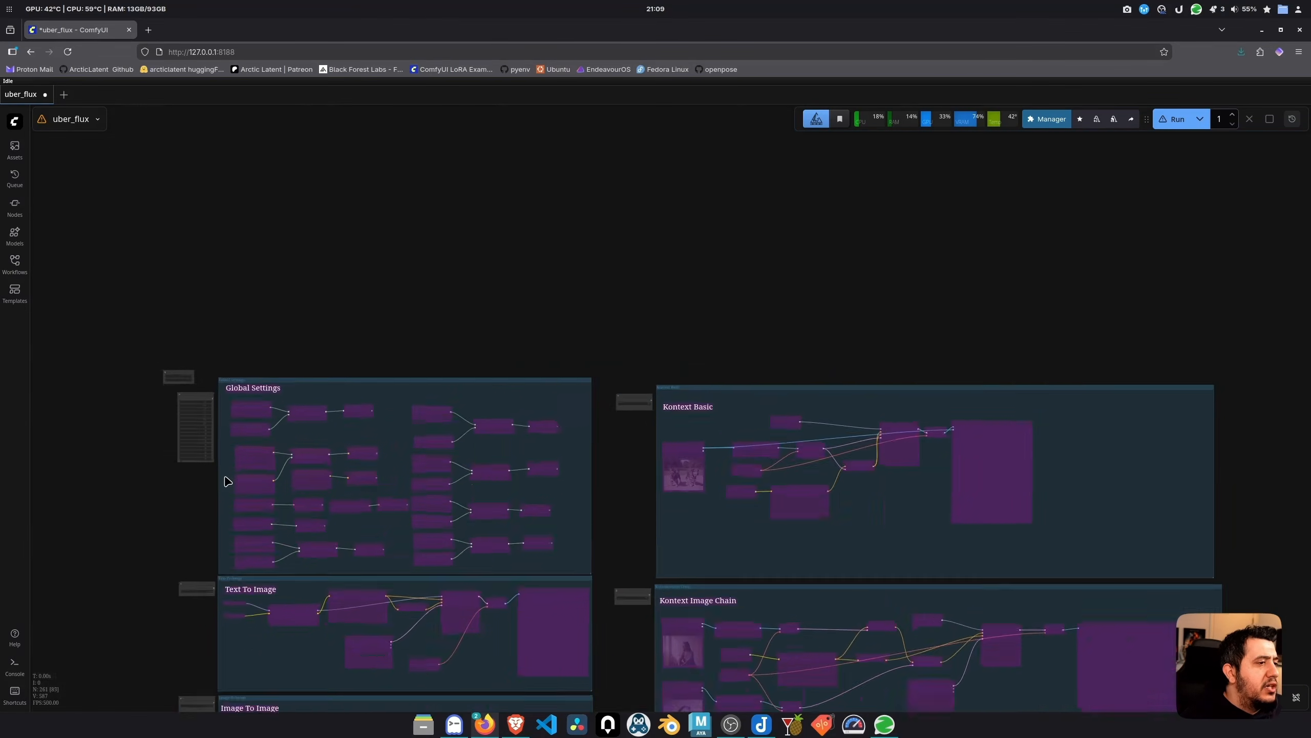
{"action": "left_click_drag", "start_coordinate": [753, 332], "coordinate": [662, 96]}
{"action": "left_click_drag", "start_coordinate": [920, 557], "coordinate": [1015, 268]}
{"action": "scroll", "coordinate": [622, 465], "scroll_direction": "up", "scroll_amount": 14}
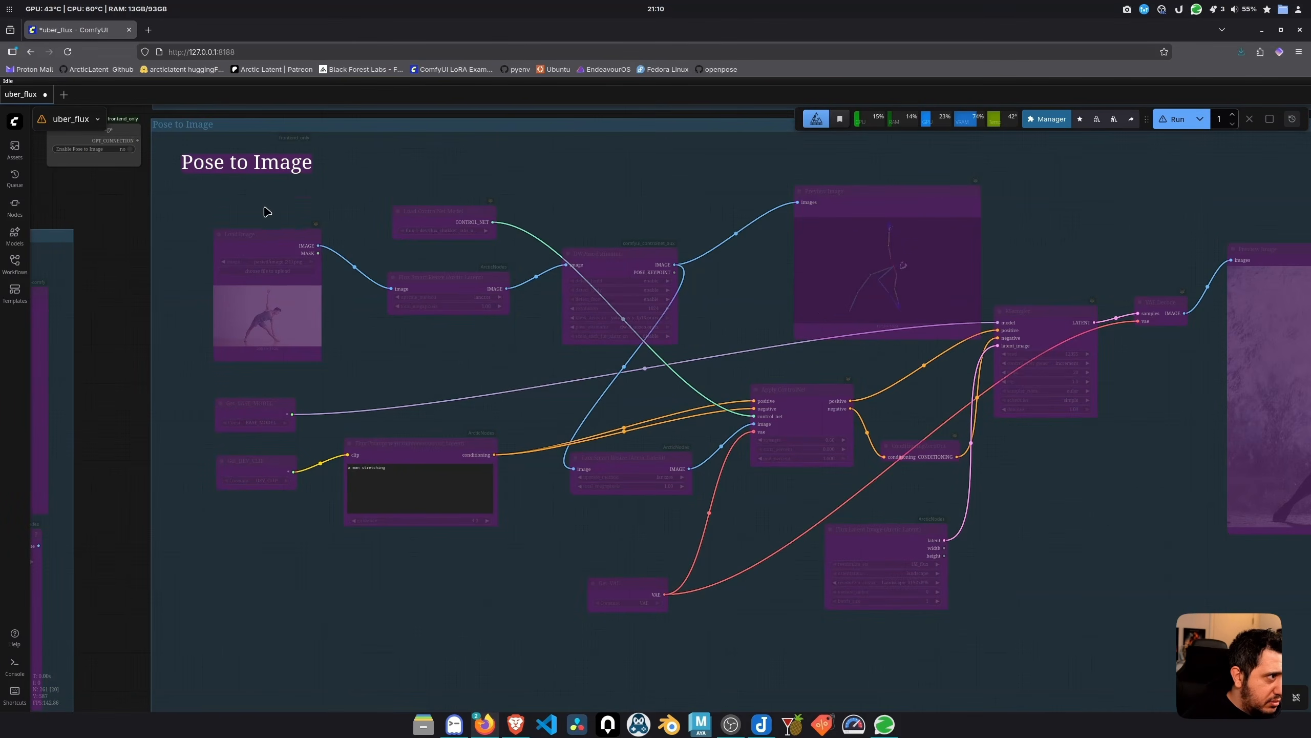
{"action": "left_click_drag", "start_coordinate": [152, 230], "coordinate": [361, 404]}
{"action": "left_click", "coordinate": [340, 323]}
{"action": "scroll", "coordinate": [420, 361], "scroll_direction": "up", "scroll_amount": 4}
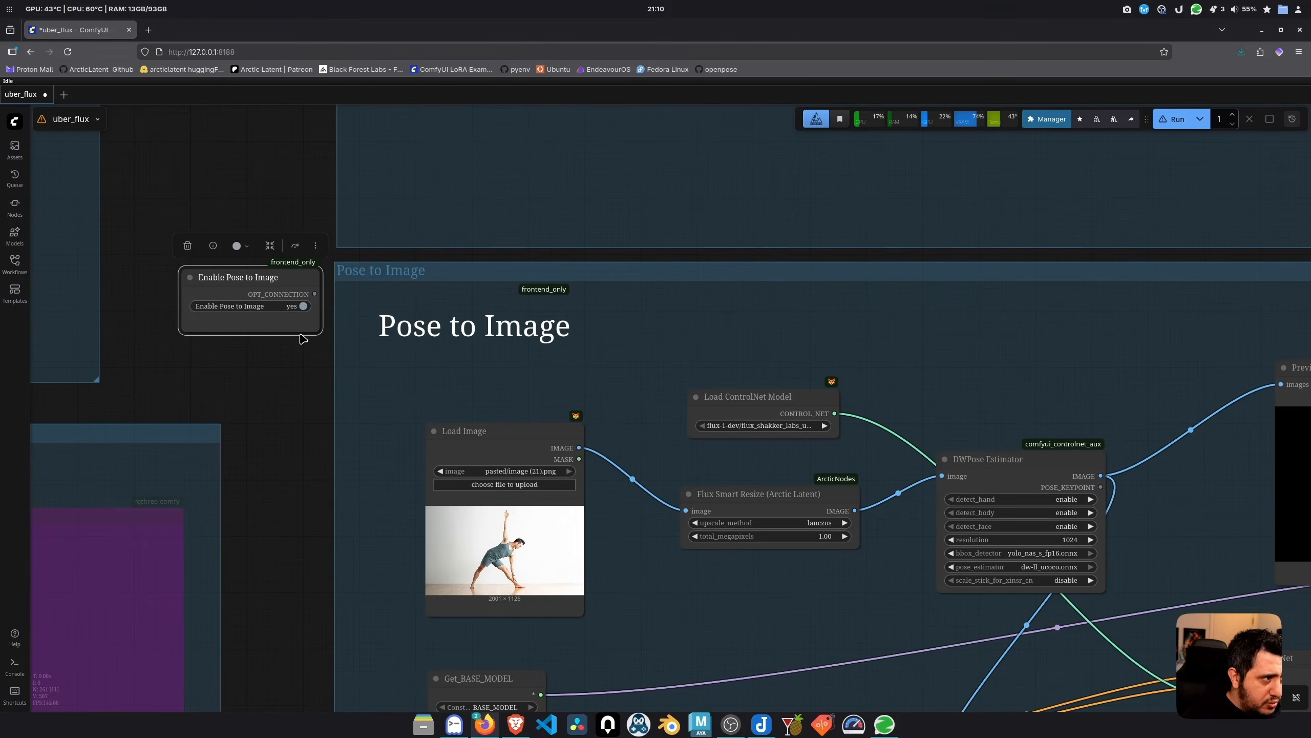
{"action": "left_click", "coordinate": [299, 306]}
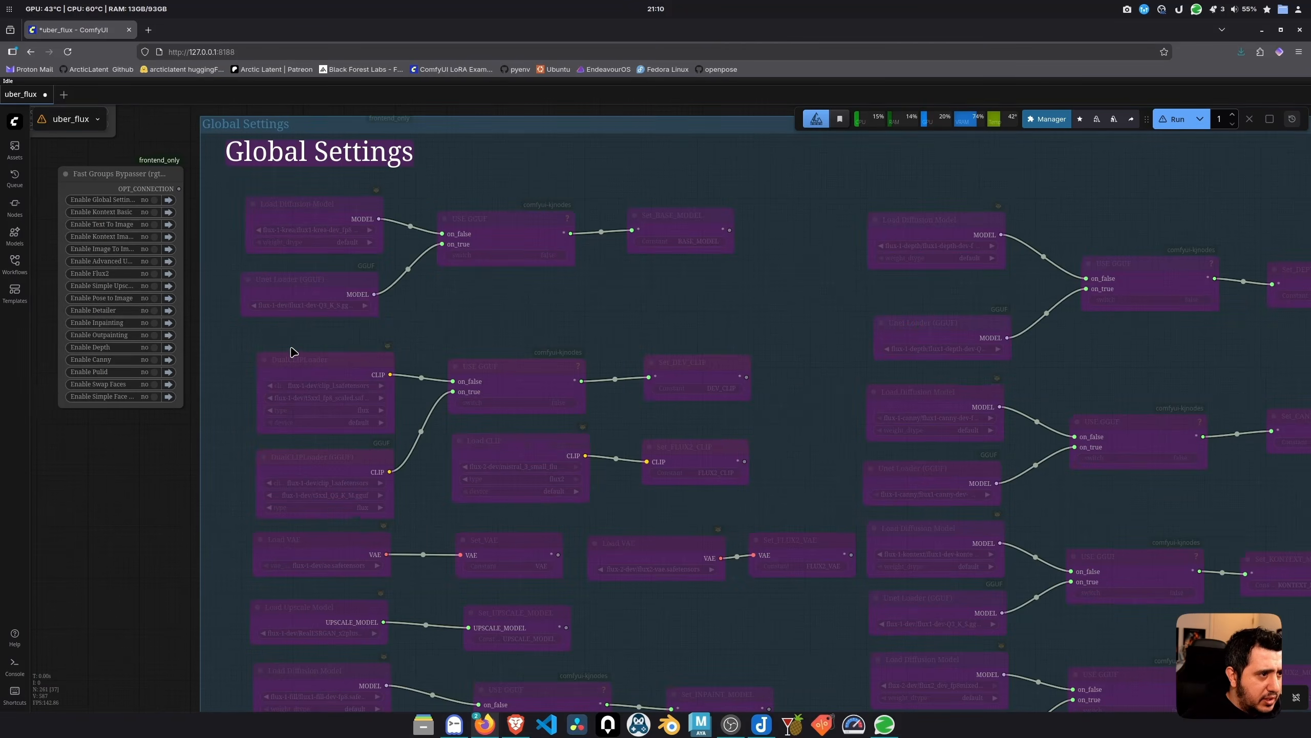
Enable the Detailer group, then disable it and return to Global Settings
{"action": "scroll", "coordinate": [160, 300], "scroll_direction": "up", "scroll_amount": 1}
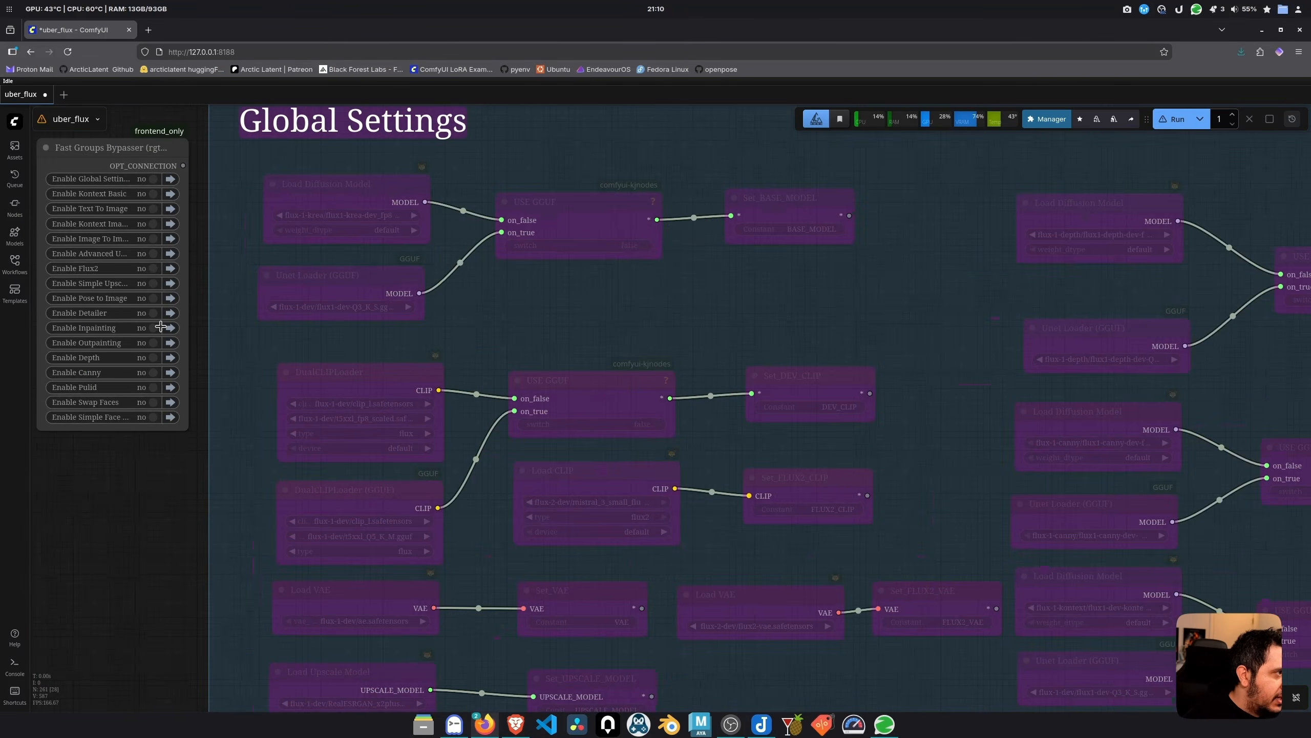
{"action": "left_click", "coordinate": [171, 312]}
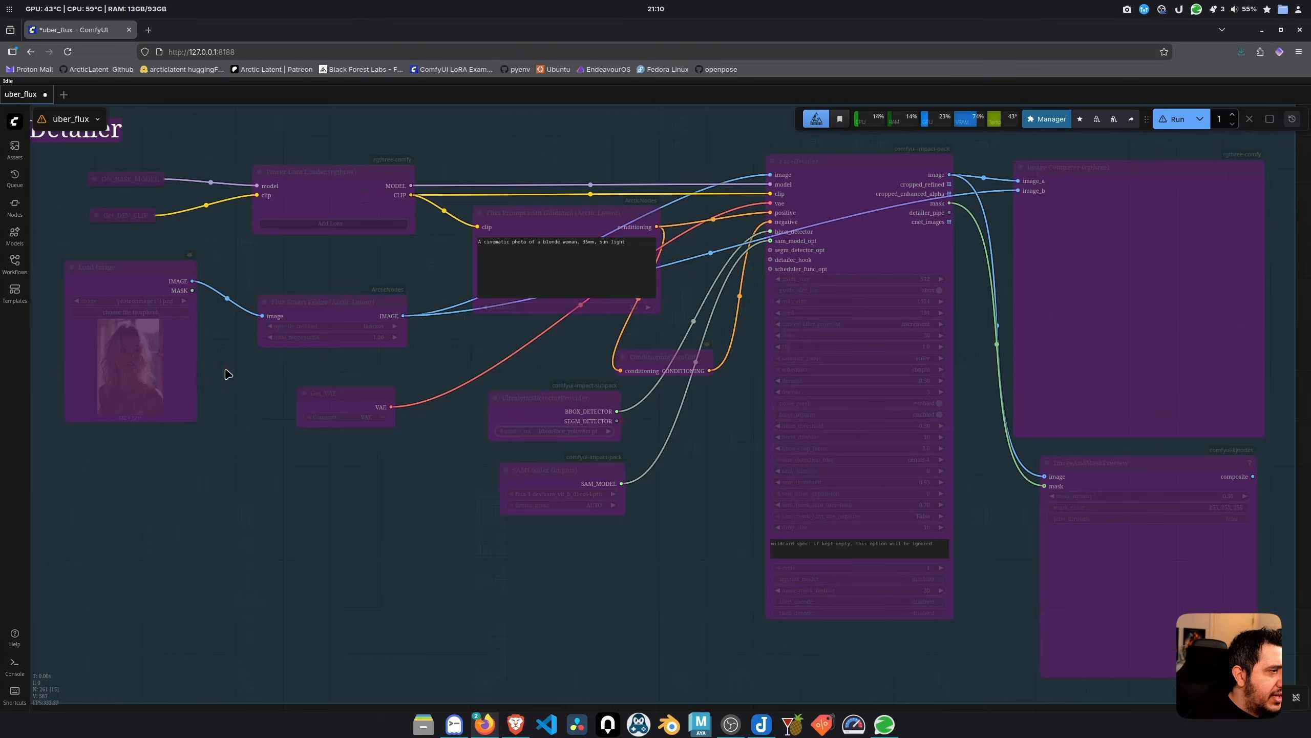
{"action": "scroll", "coordinate": [228, 355], "scroll_direction": "down", "scroll_amount": 1}
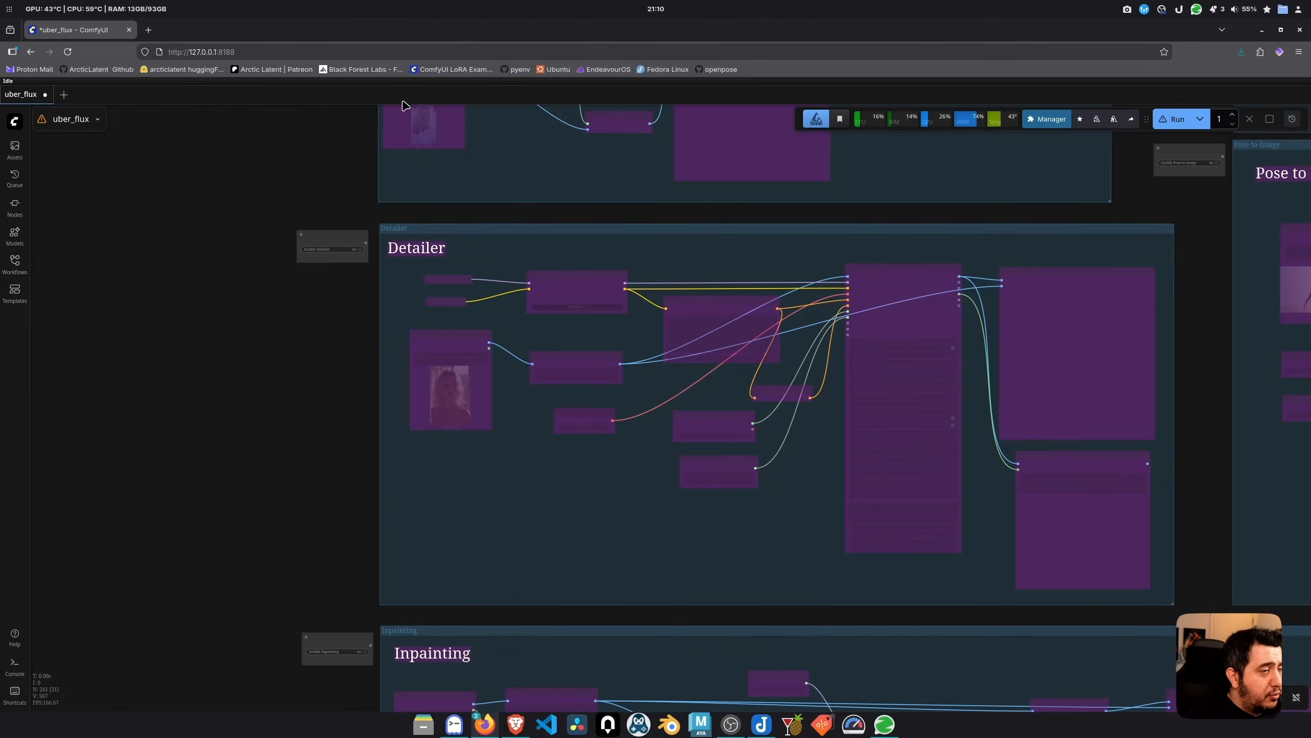
{"action": "scroll", "coordinate": [330, 230], "scroll_direction": "up", "scroll_amount": 4}
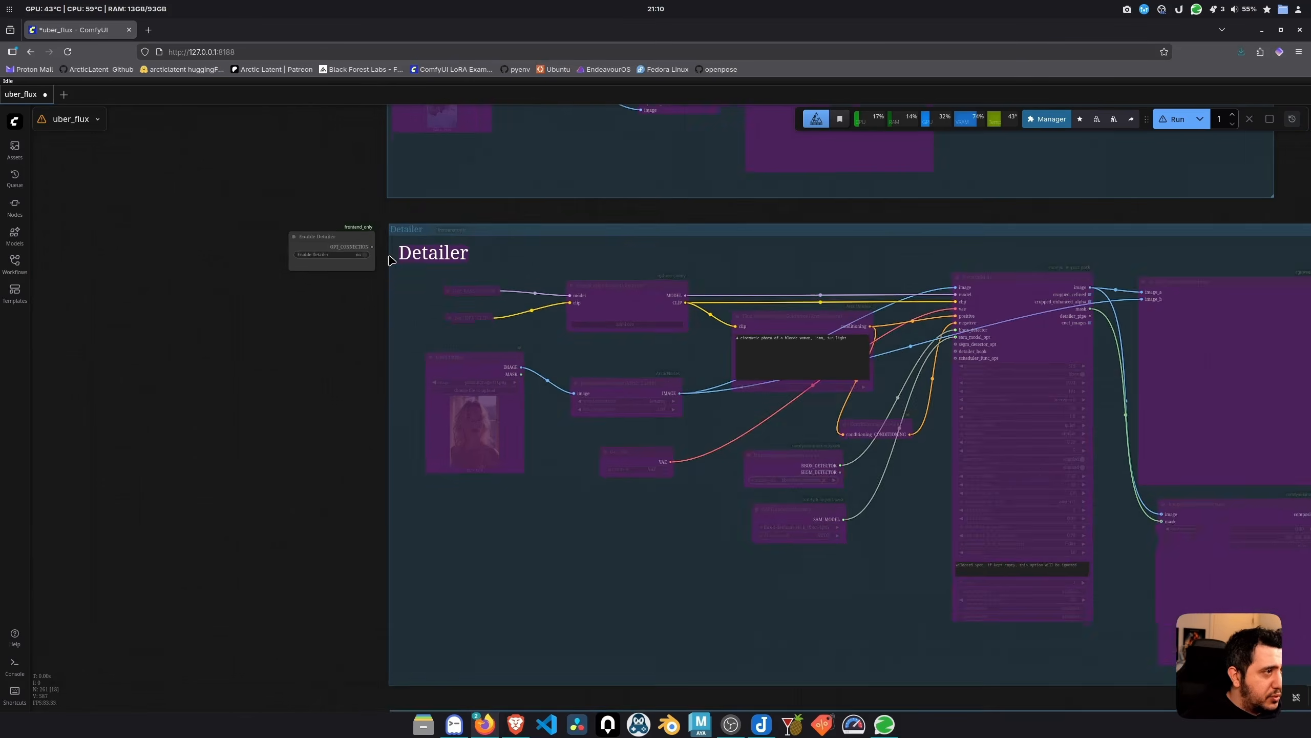
{"action": "left_click", "coordinate": [351, 252]}
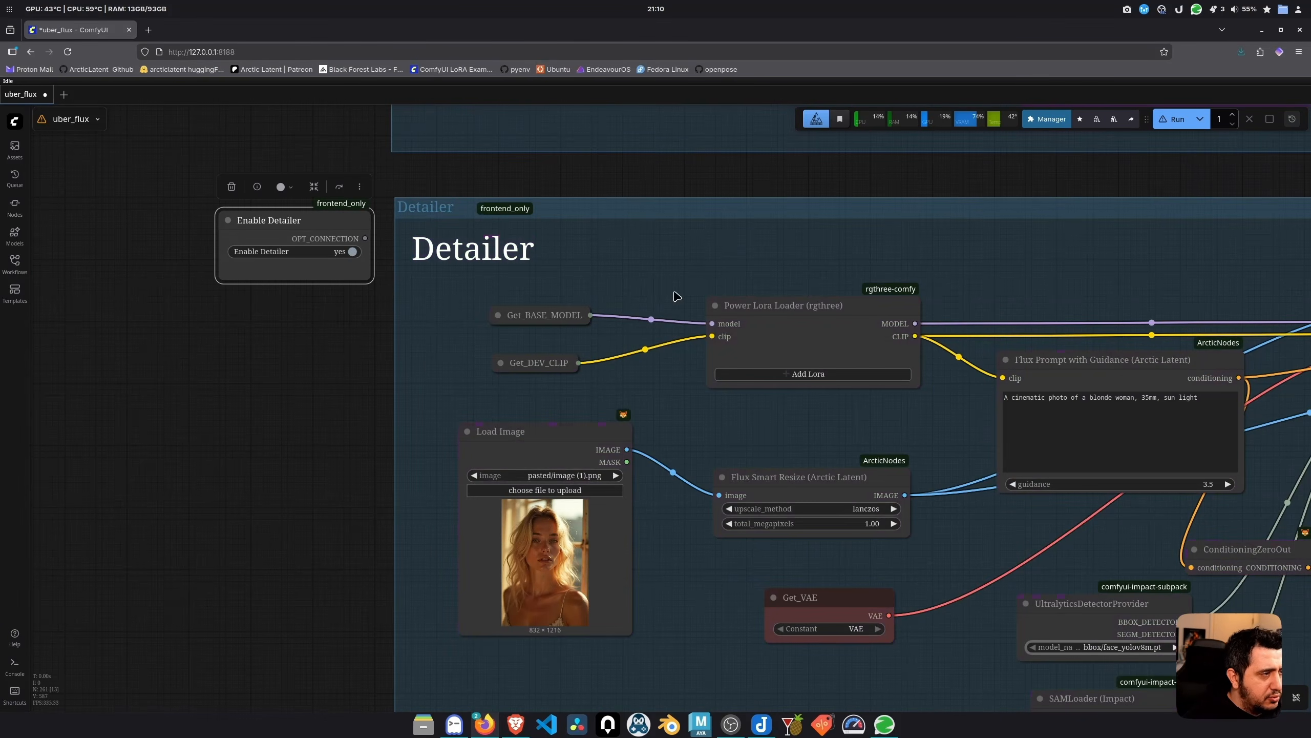
{"action": "left_click", "coordinate": [349, 252]}
{"action": "left_click", "coordinate": [331, 321]}
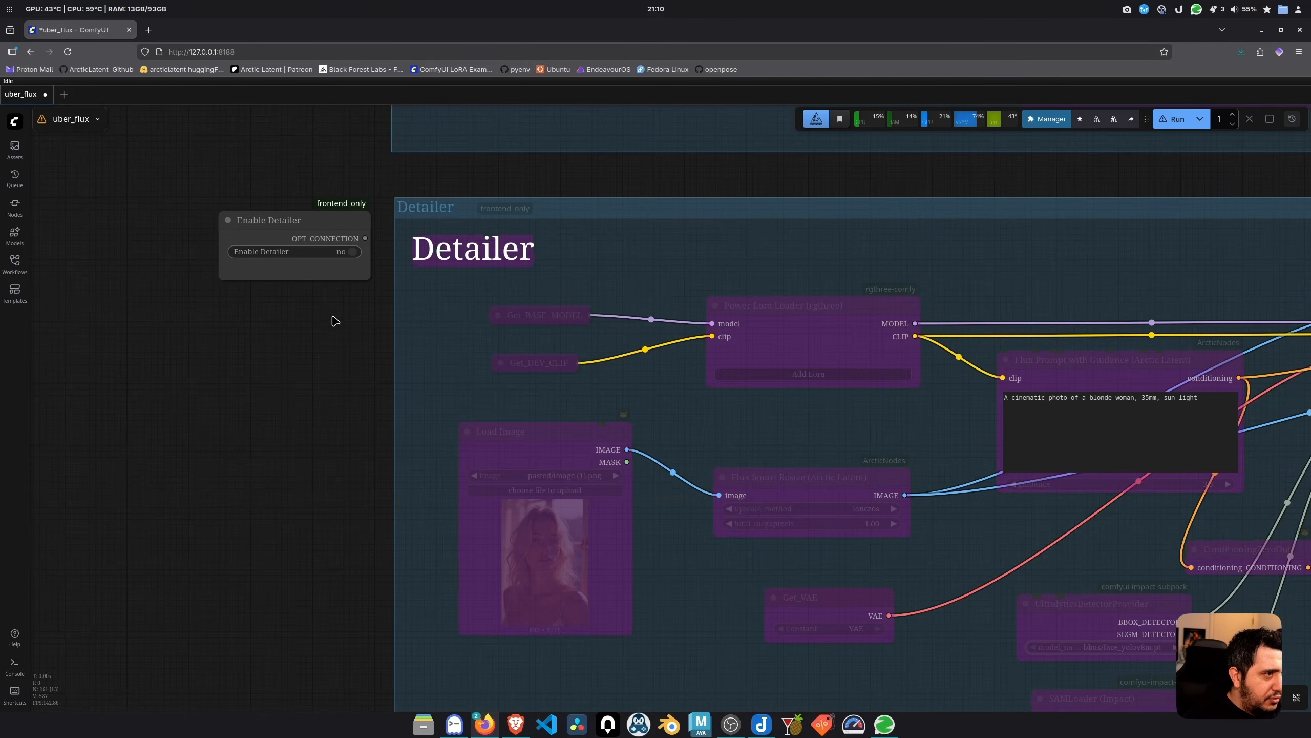
{"action": "key", "text": "1"}
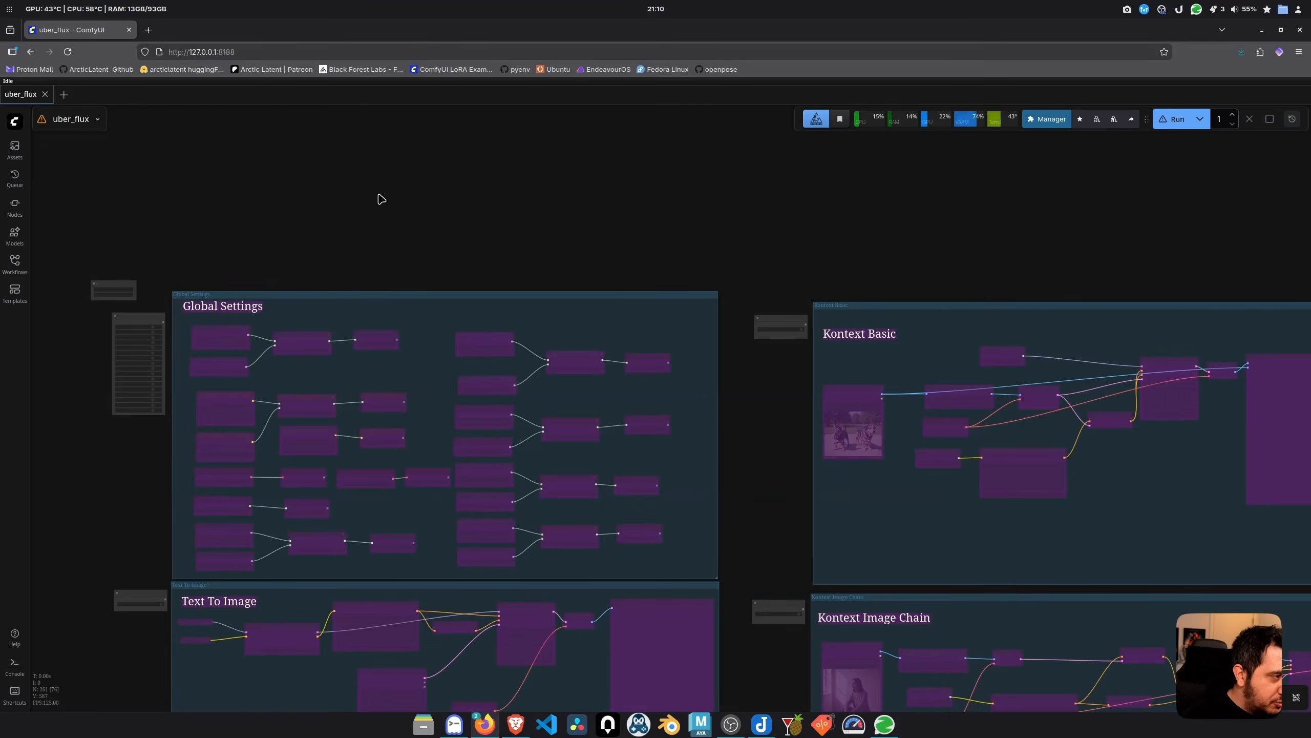
Launch Arctic Downloader from the app launcher by searching 'arc'
{"action": "left_click_drag", "start_coordinate": [149, 423], "coordinate": [195, 297]}
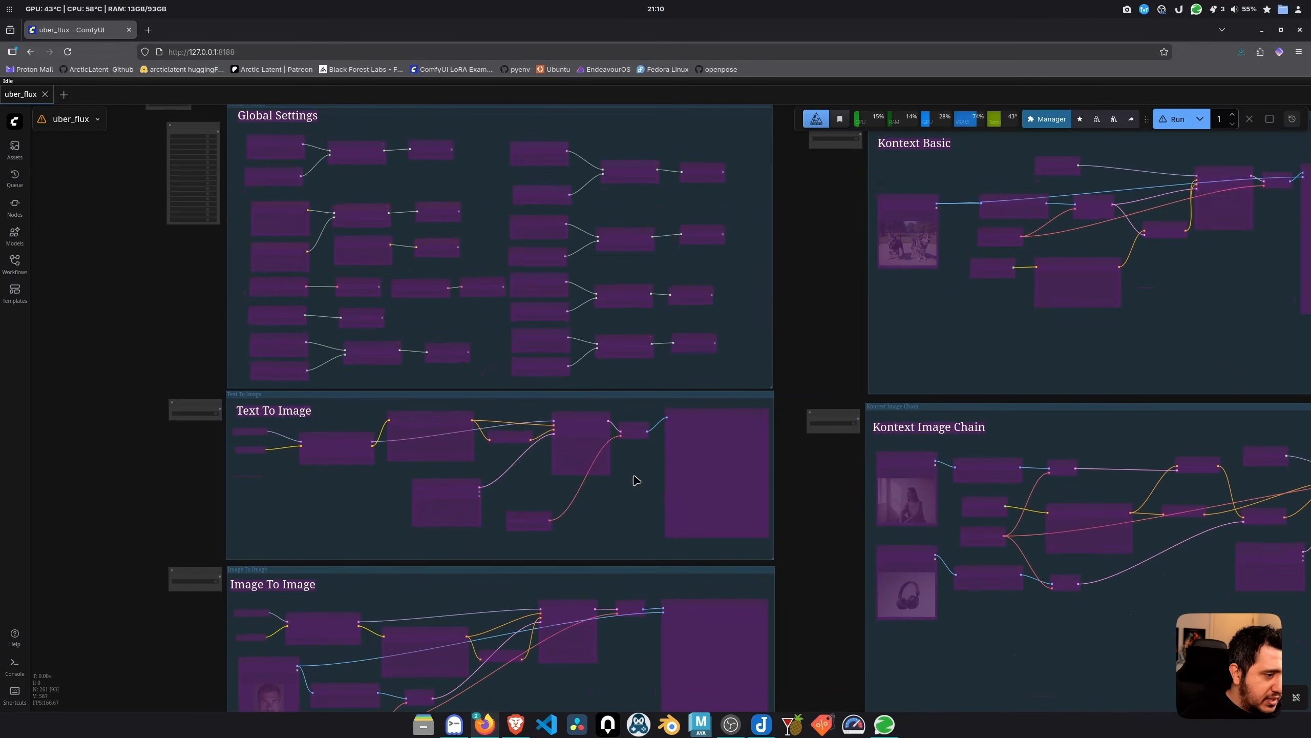
{"action": "key", "text": "ctrl+space"}
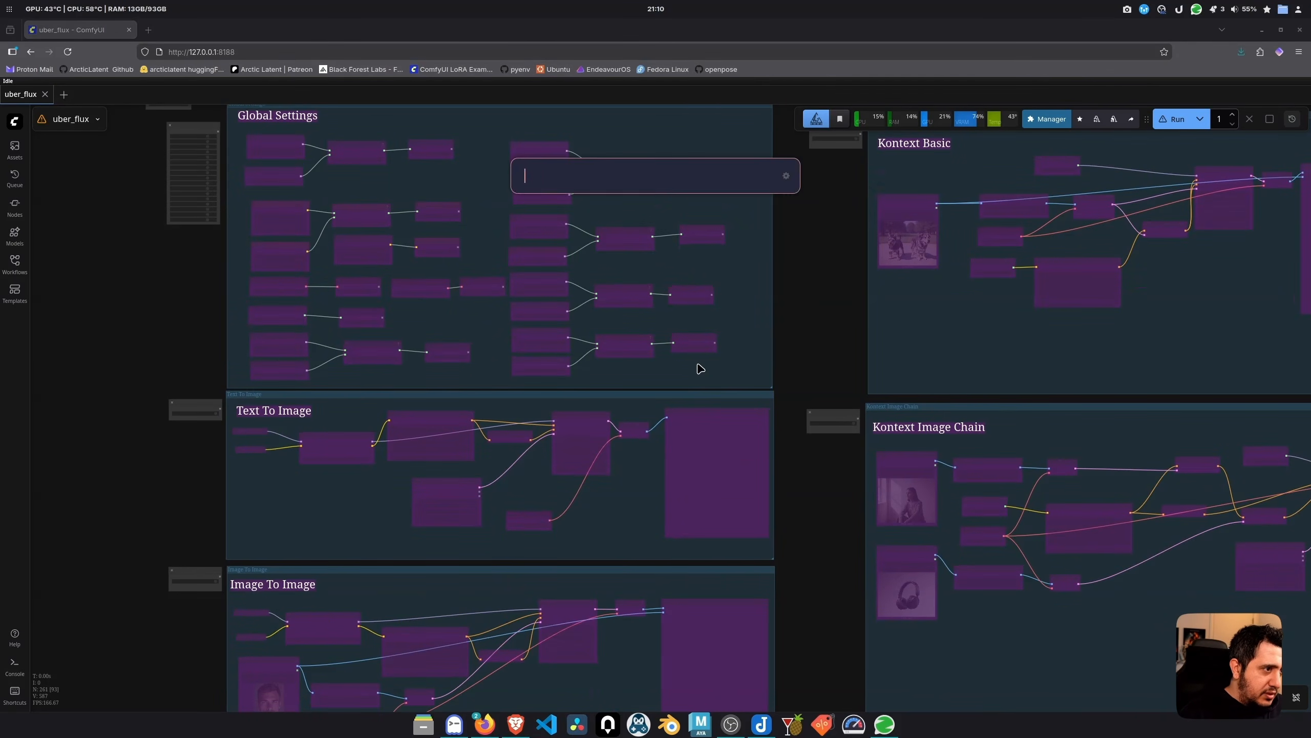
{"action": "type", "text": "arc"}
{"action": "left_click", "coordinate": [625, 242]}
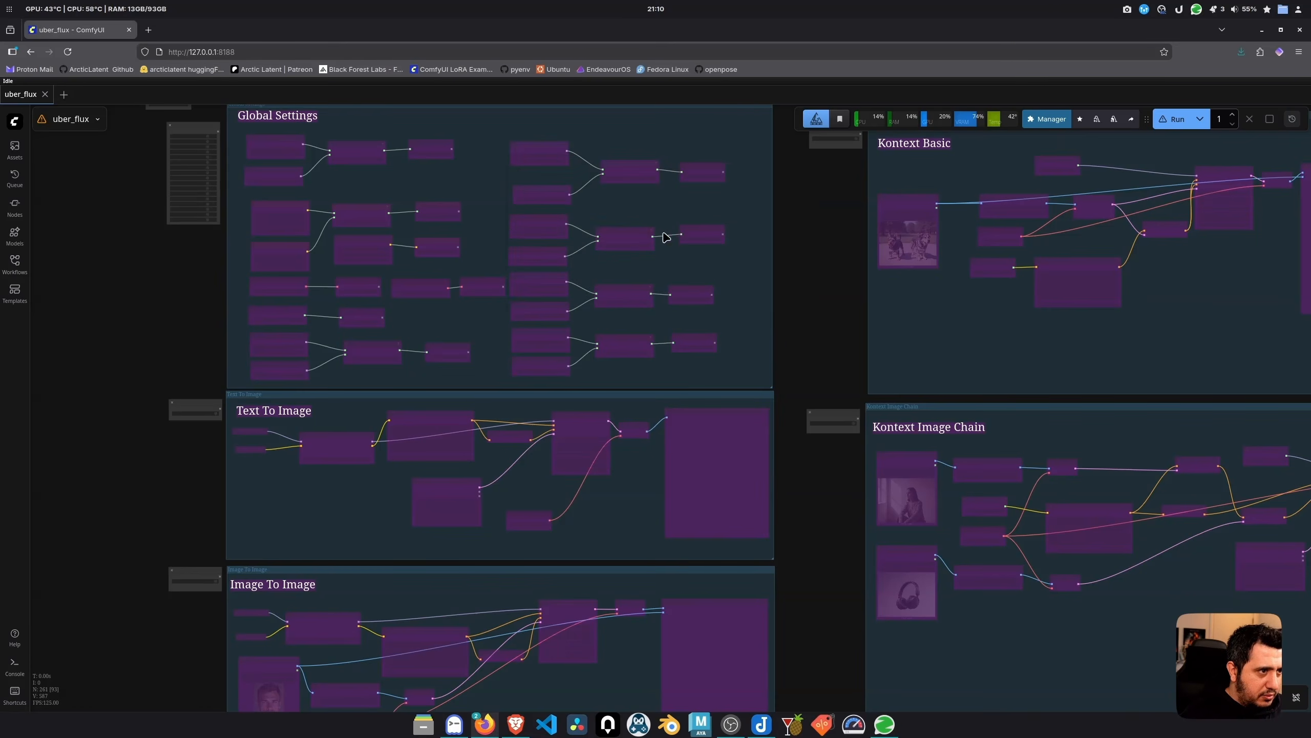
Download the RealComic Flux.1 Krea LoRA after saving the Civitai token, then copy 'realcomic style'
{"action": "left_click", "coordinate": [542, 242]}
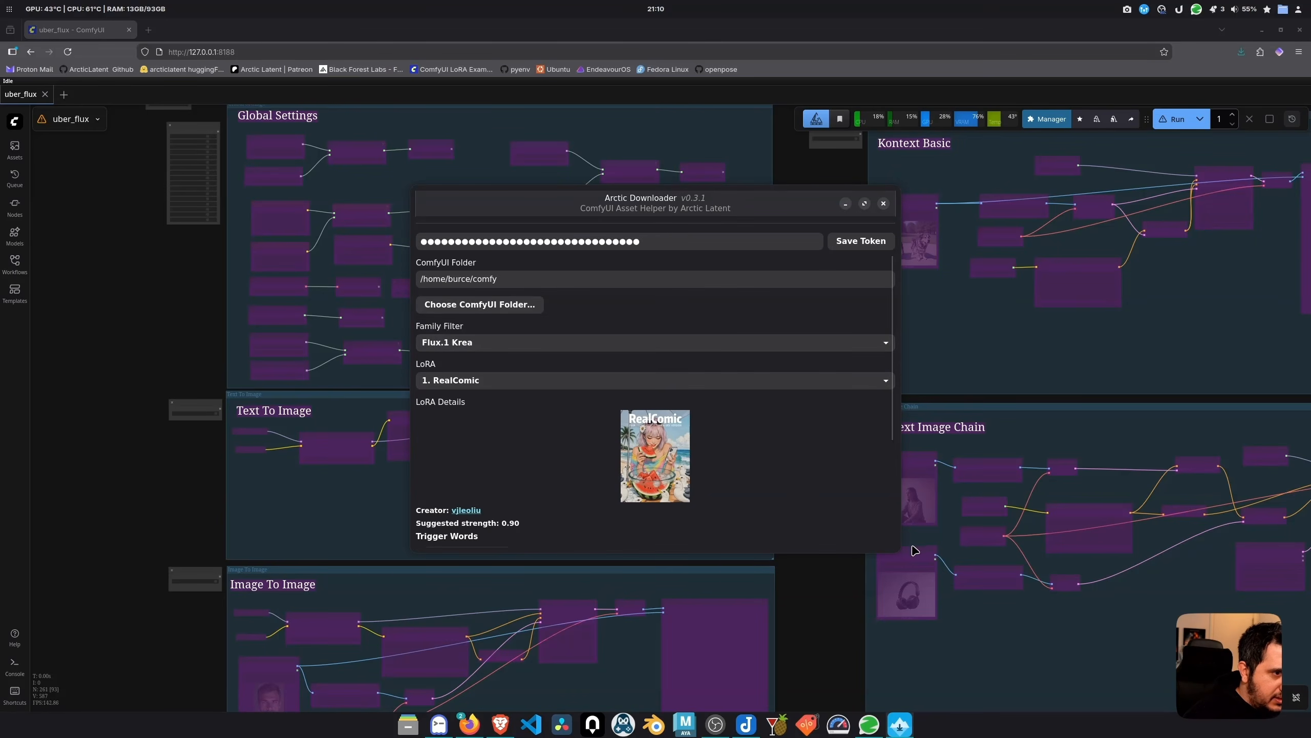
{"action": "key", "text": "super+Right"}
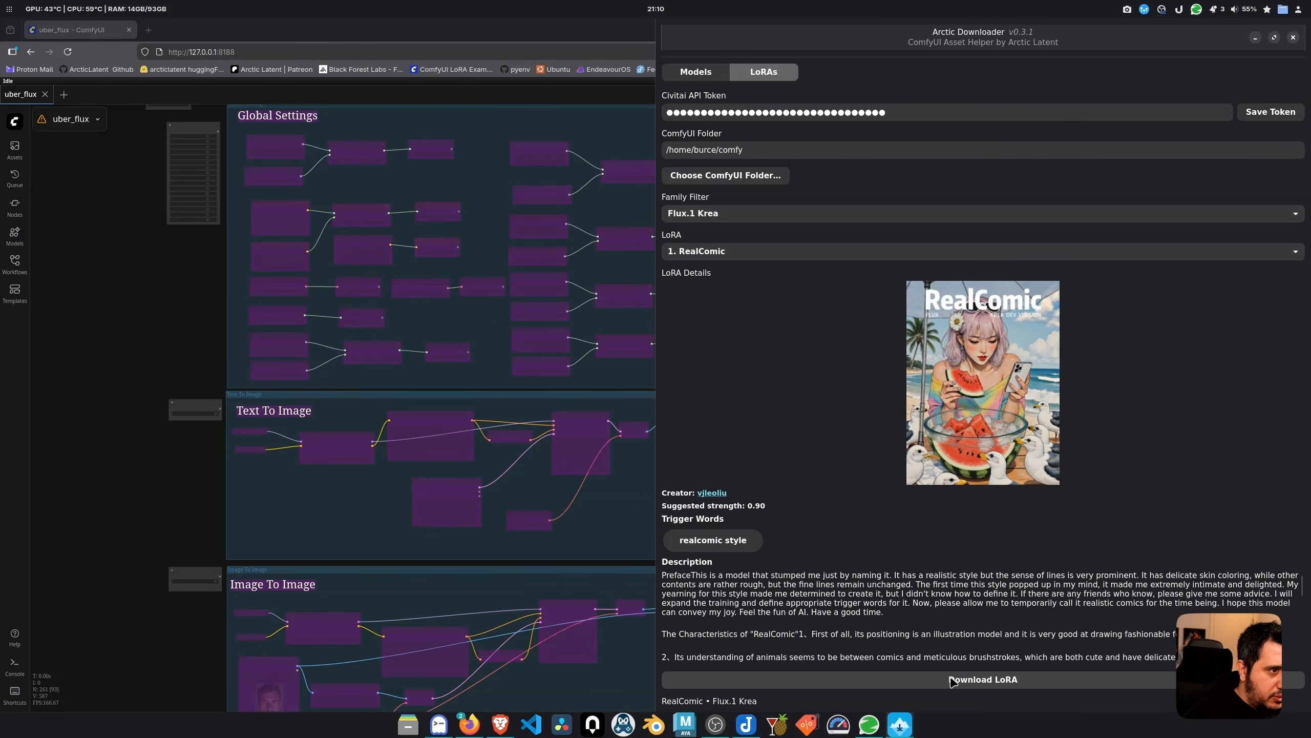
{"action": "left_click", "coordinate": [898, 678]}
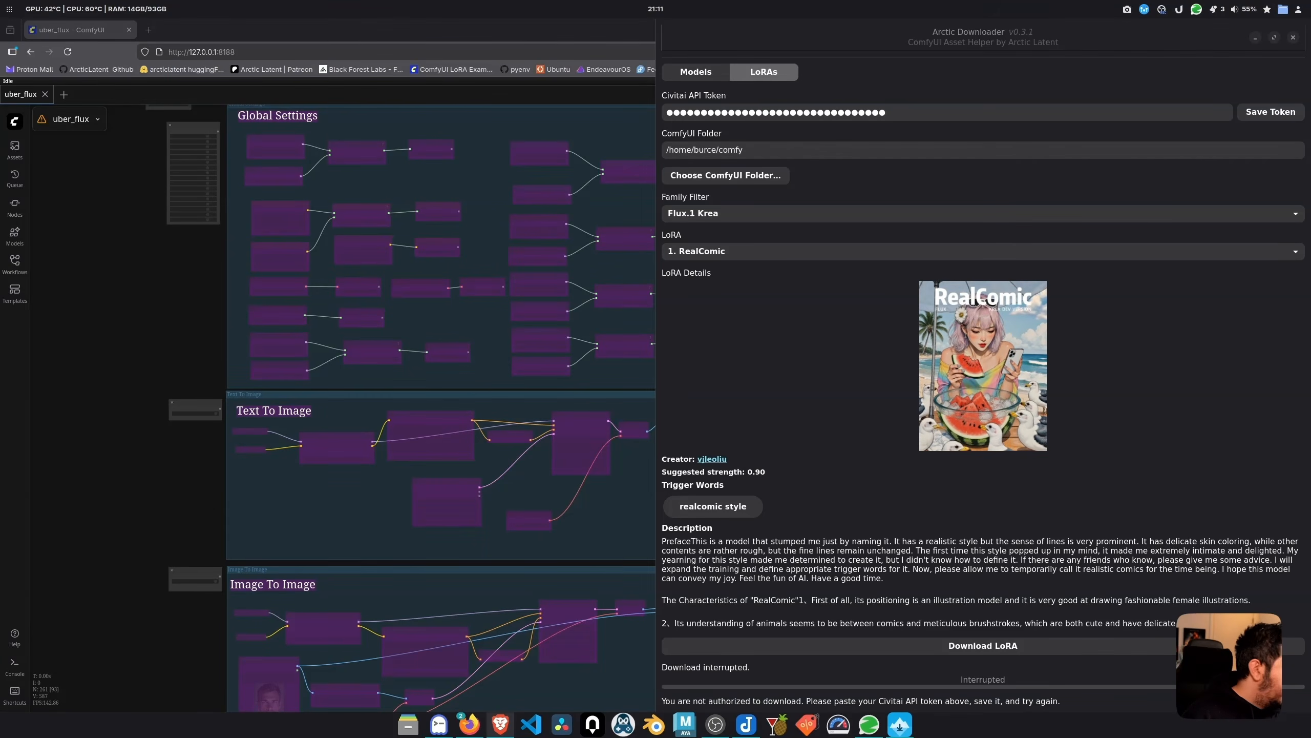
{"action": "left_click", "coordinate": [1270, 112]}
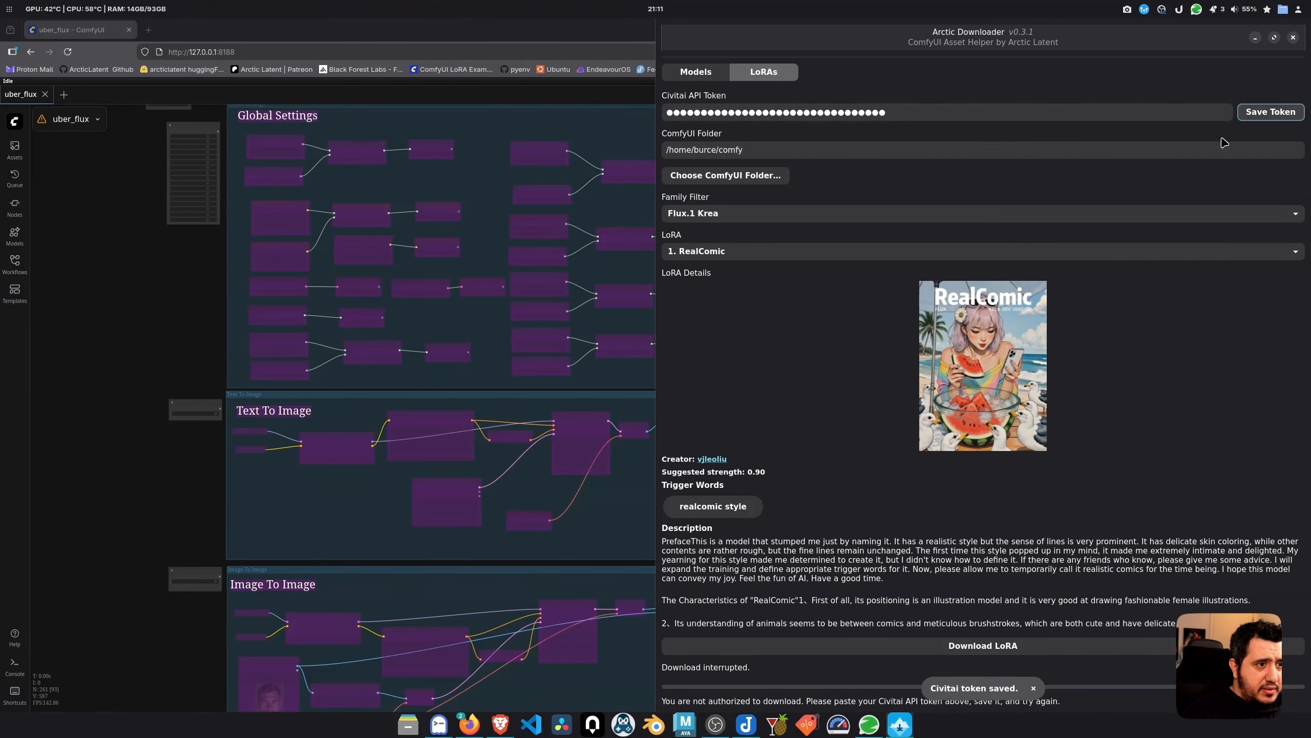
{"action": "left_click", "coordinate": [1014, 650]}
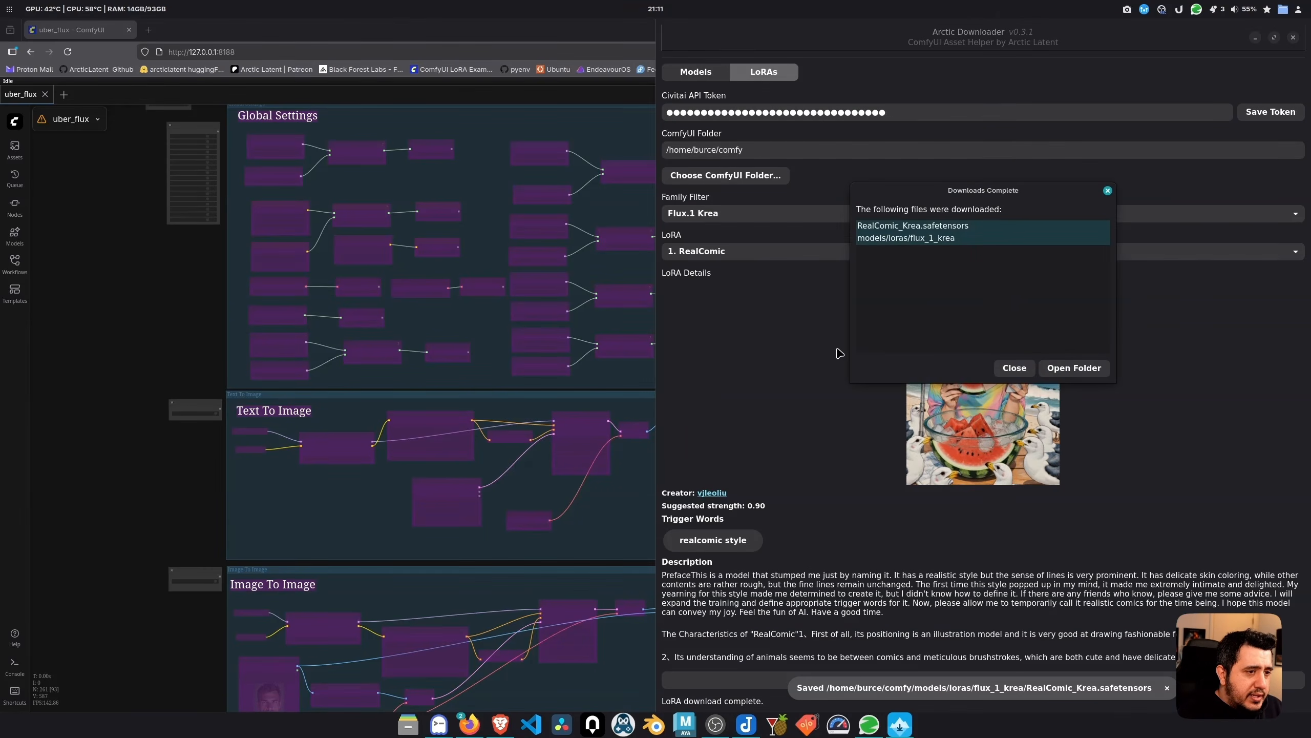
{"action": "key", "text": "Escape"}
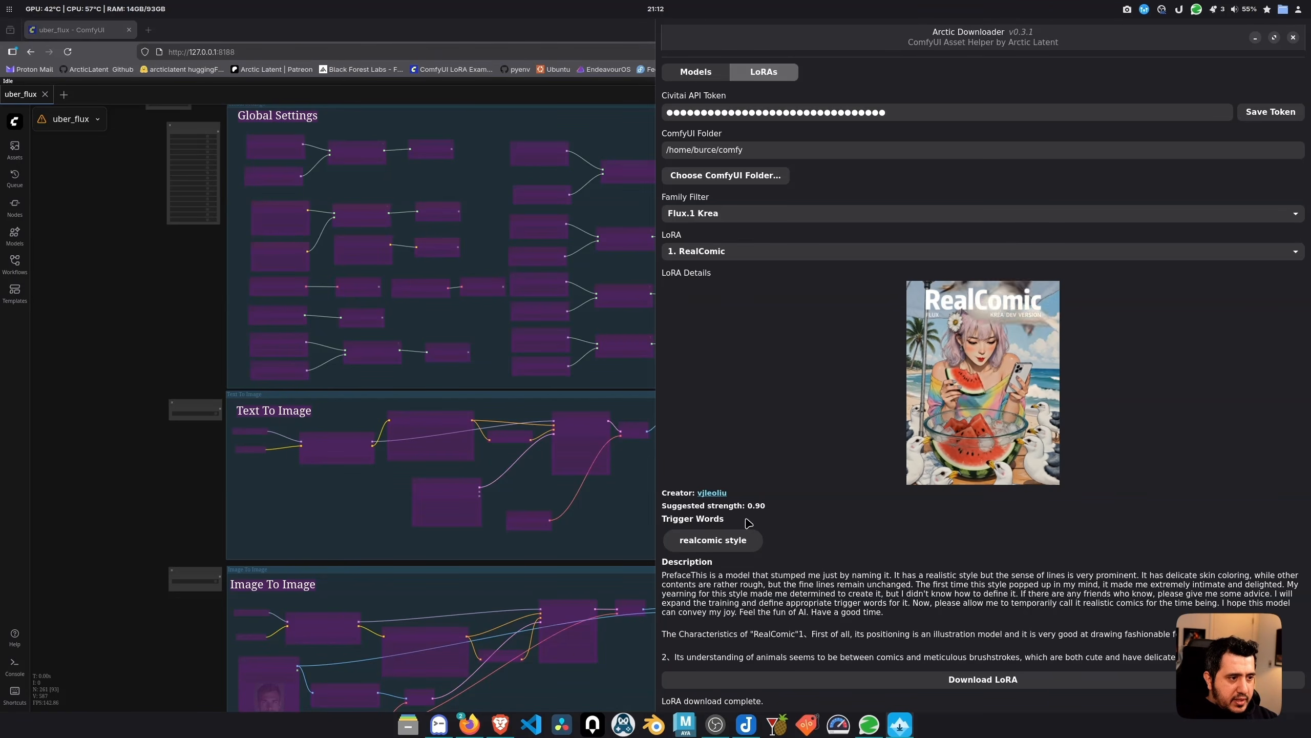
{"action": "left_click", "coordinate": [718, 541]}
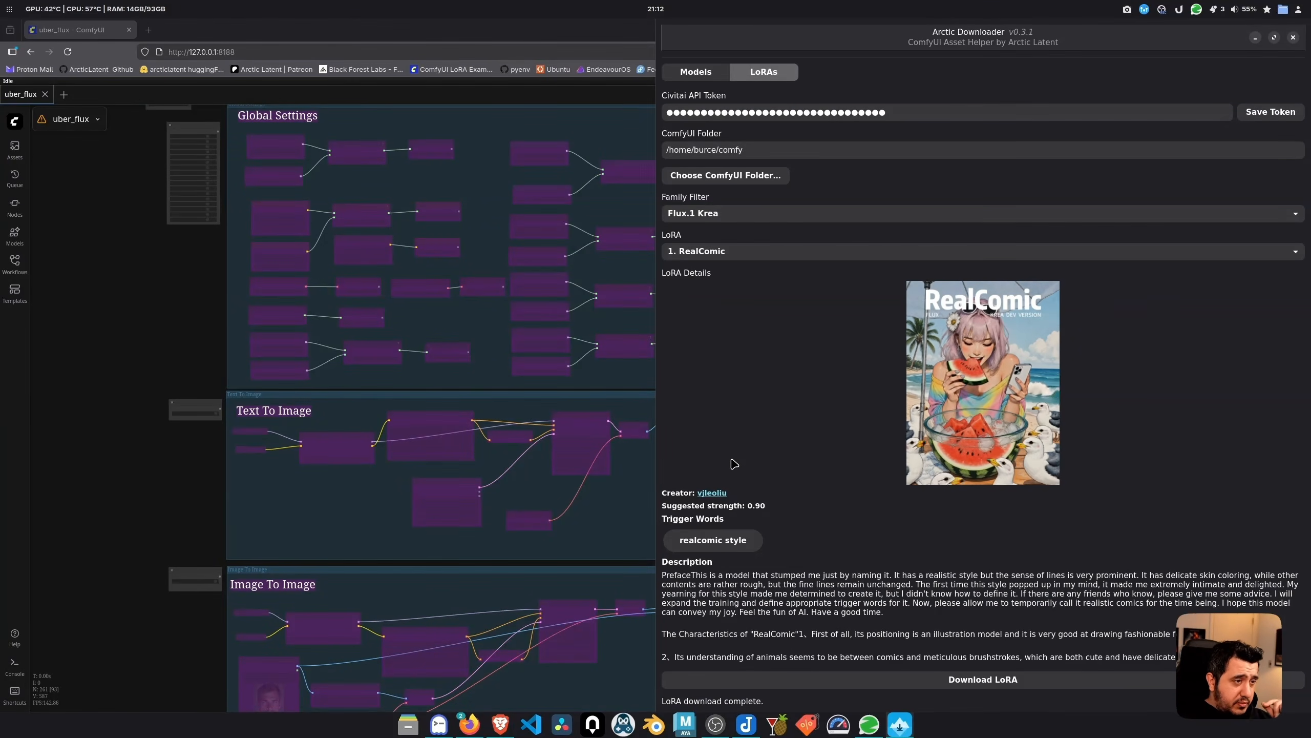
Select the Dungeons & Dreamscapes LoRA, read its details, and start a new Firefox tab
{"action": "left_click", "coordinate": [717, 251]}
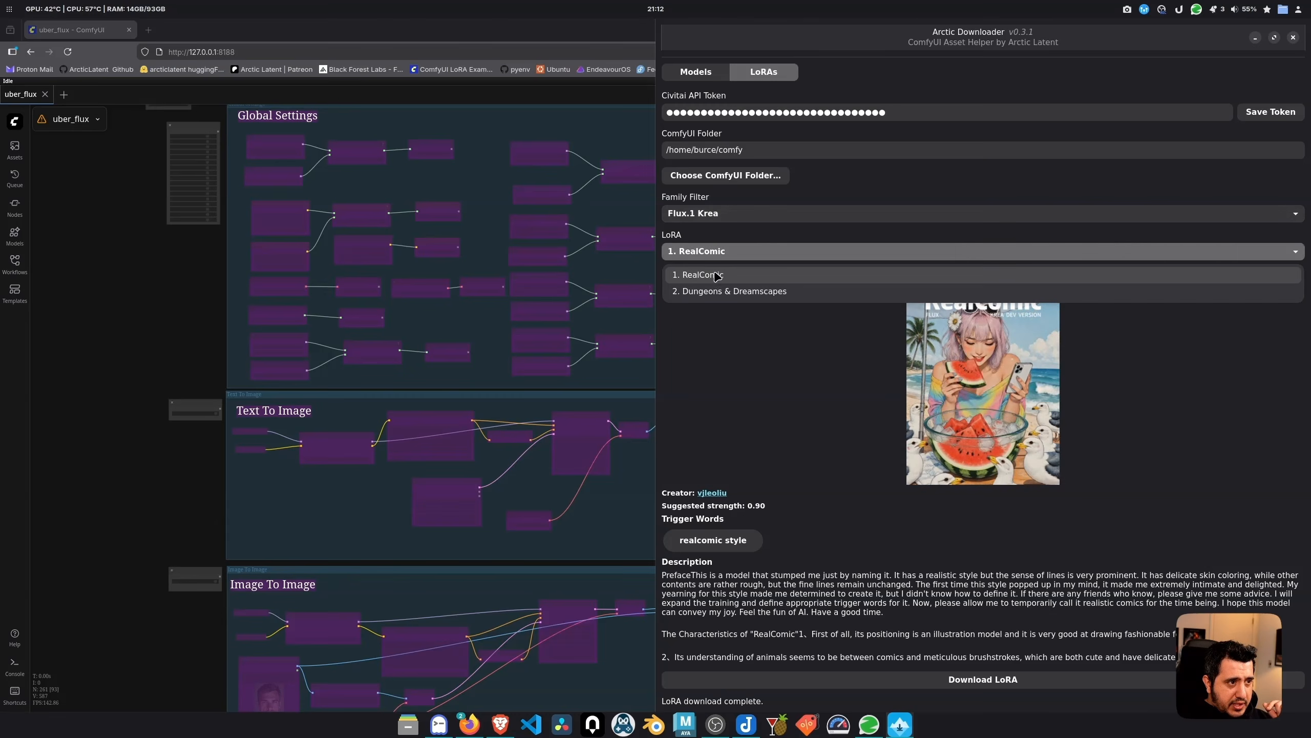
{"action": "left_click", "coordinate": [715, 293]}
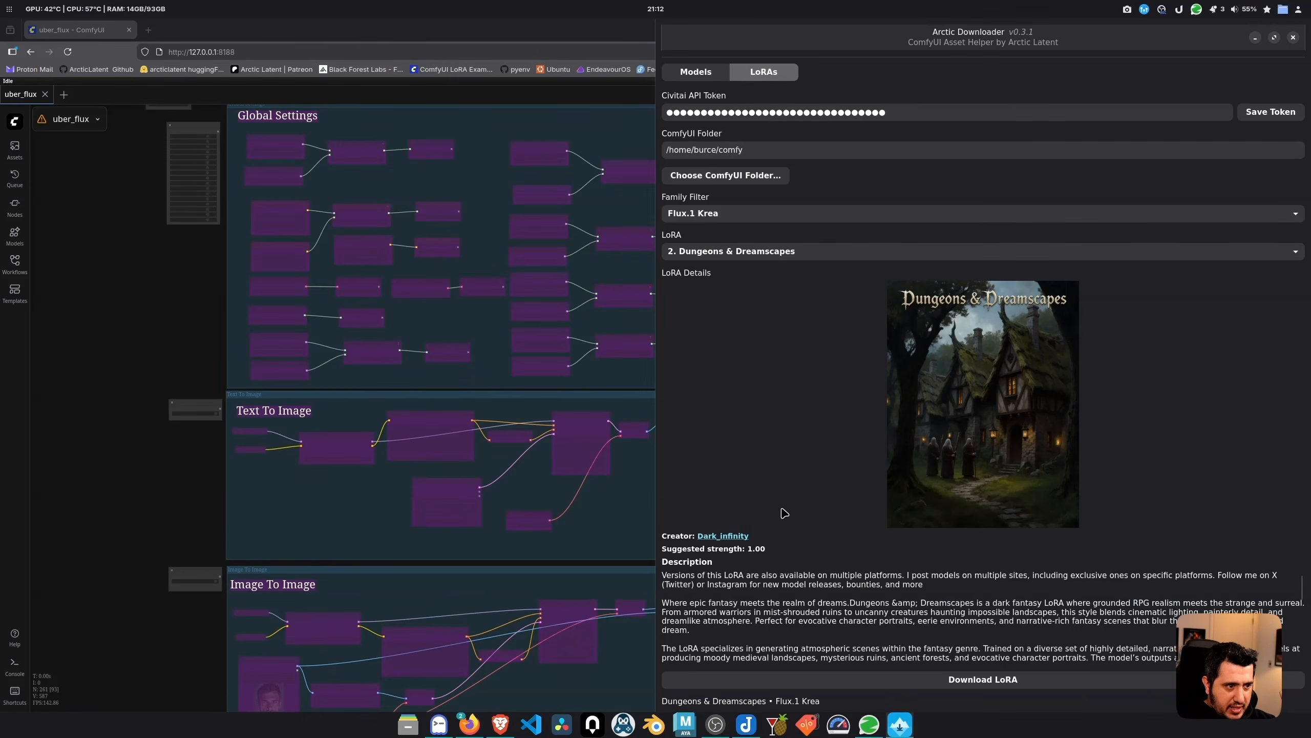
{"action": "scroll", "coordinate": [795, 605], "scroll_direction": "down", "scroll_amount": 5}
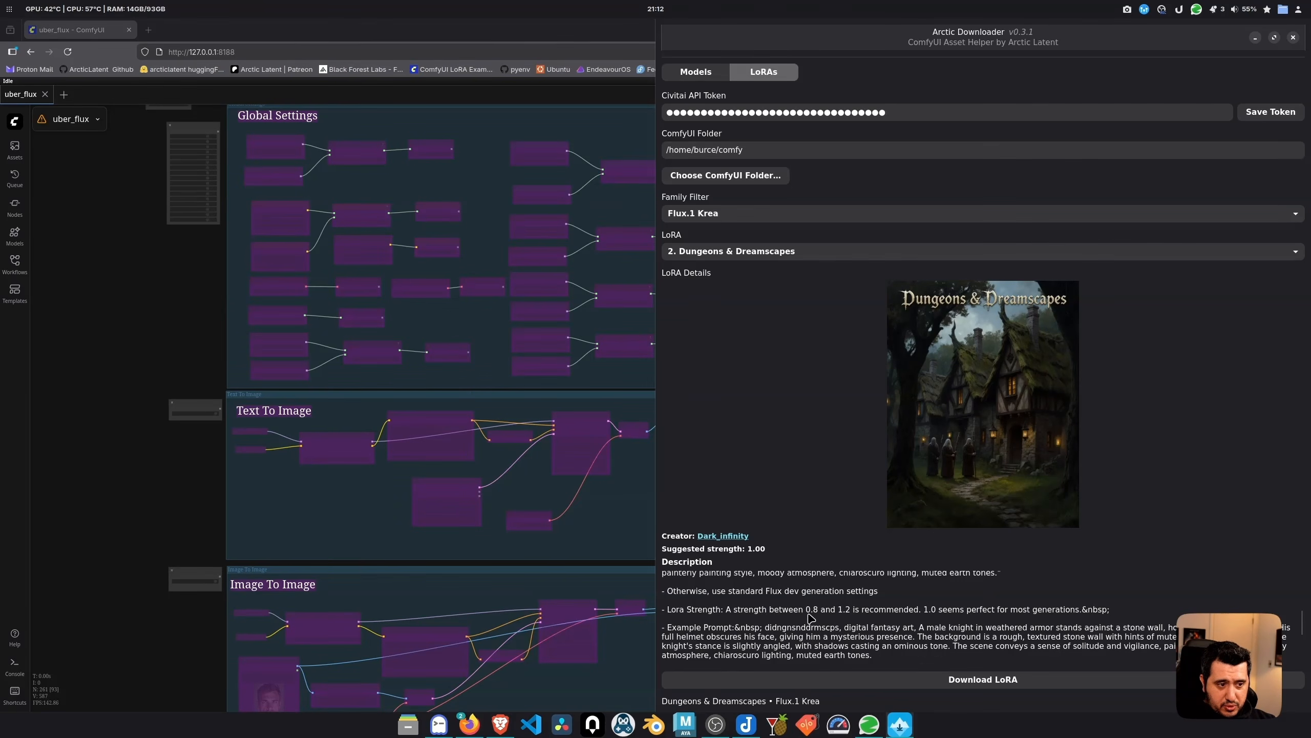
{"action": "scroll", "coordinate": [915, 610], "scroll_direction": "down", "scroll_amount": 3}
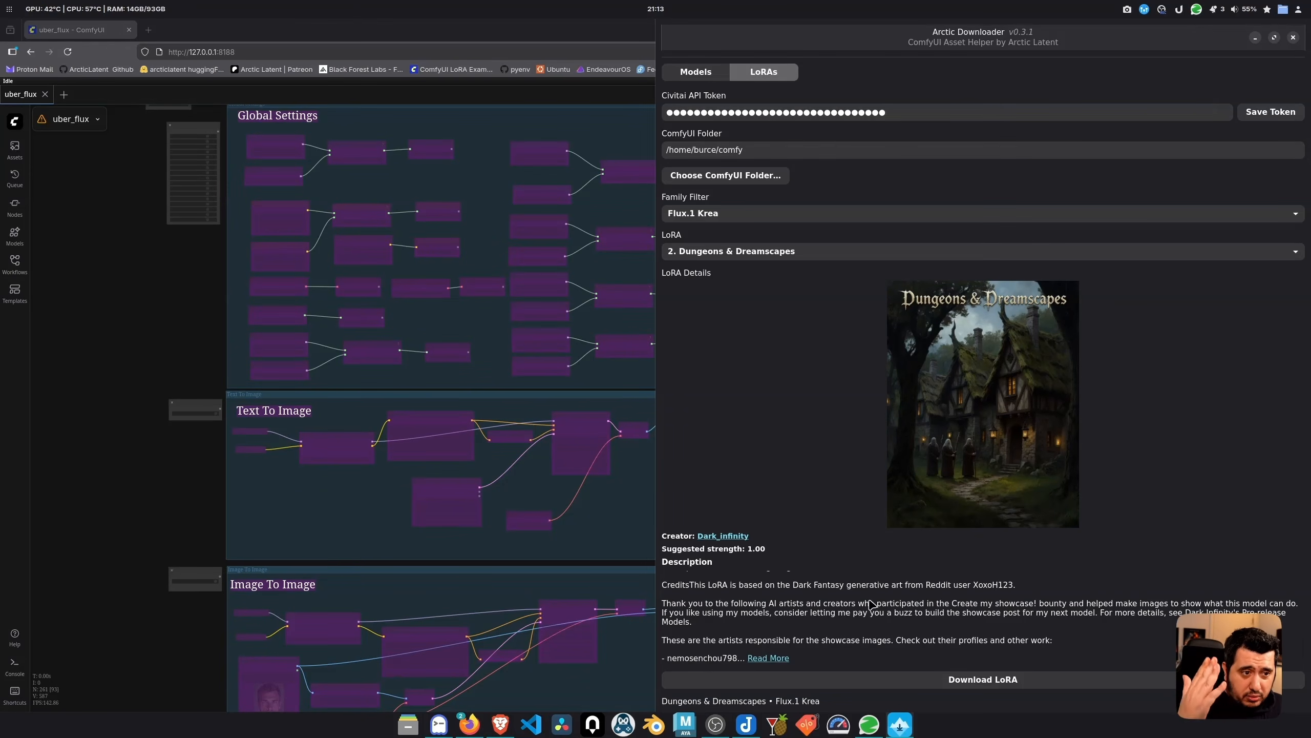
{"action": "left_click", "coordinate": [783, 660]}
{"action": "left_click", "coordinate": [152, 32]}
Go to the Dungeons & Dreamscapes Civitai page and read its expanded usage and credits text
{"action": "key", "text": "ctrl+v"}
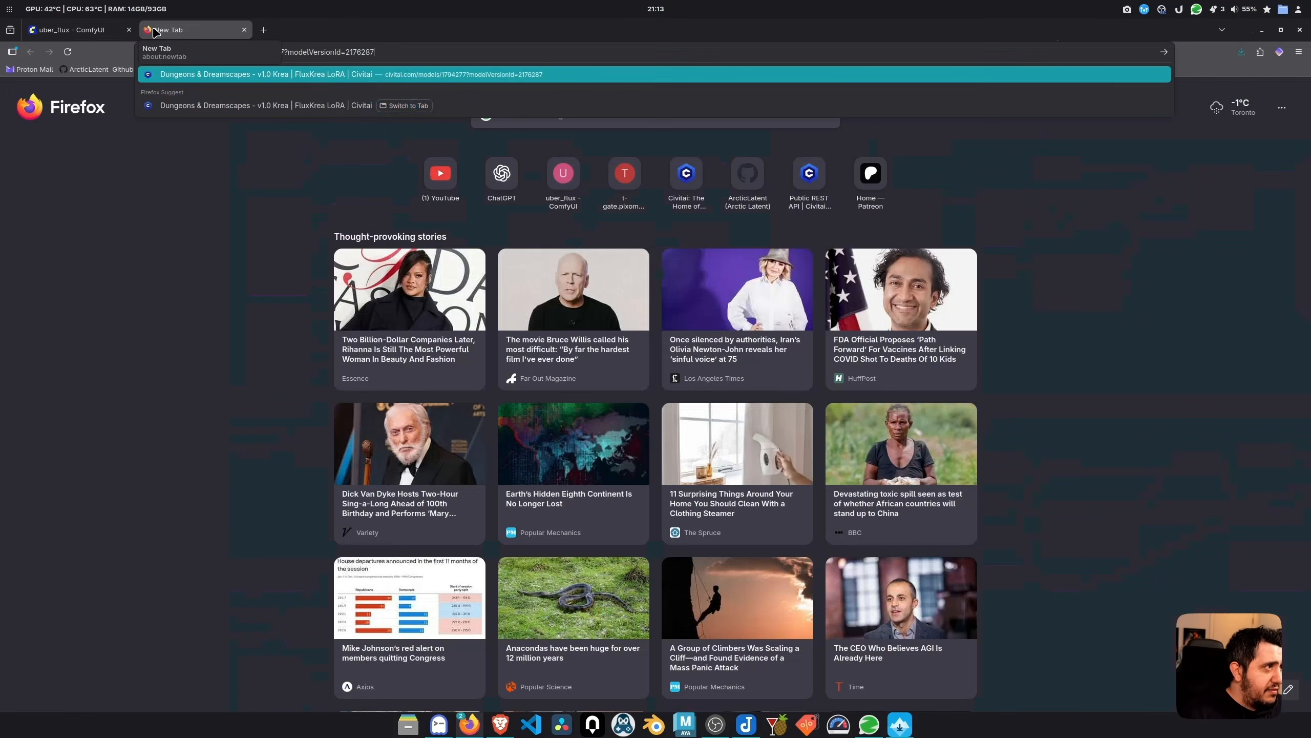
{"action": "key", "text": "Down"}
{"action": "key", "text": "Return"}
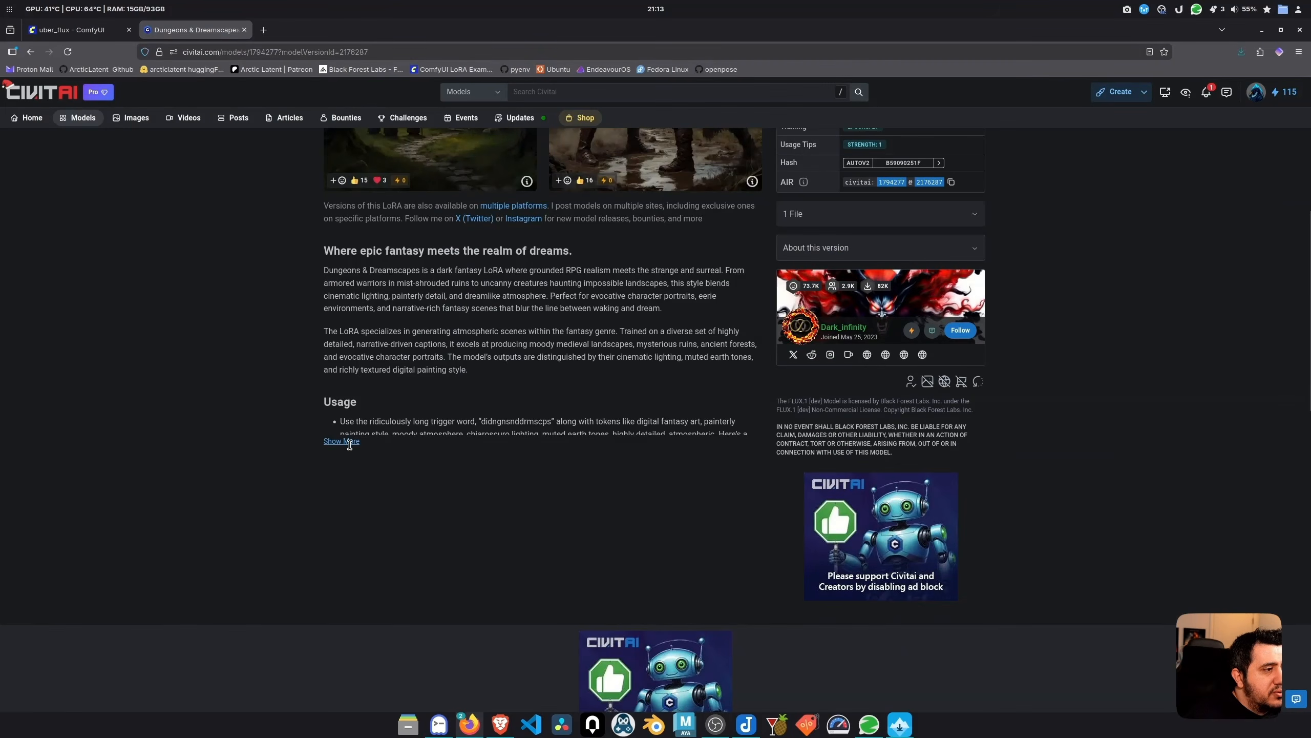
{"action": "left_click", "coordinate": [342, 462]}
{"action": "scroll", "coordinate": [403, 426], "scroll_direction": "down", "scroll_amount": 5}
{"action": "scroll", "coordinate": [413, 393], "scroll_direction": "down", "scroll_amount": 10}
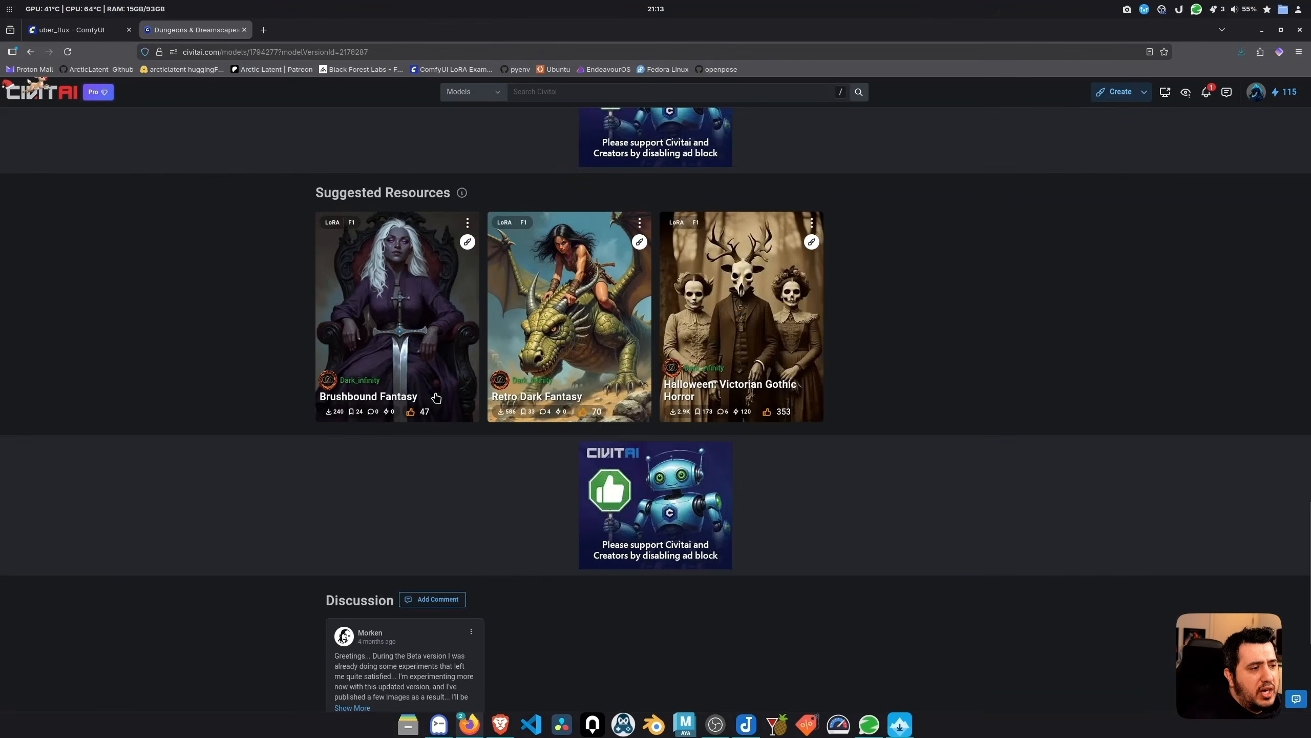
{"action": "scroll", "coordinate": [437, 395], "scroll_direction": "up", "scroll_amount": 10}
{"action": "scroll", "coordinate": [443, 385], "scroll_direction": "up", "scroll_amount": 5}
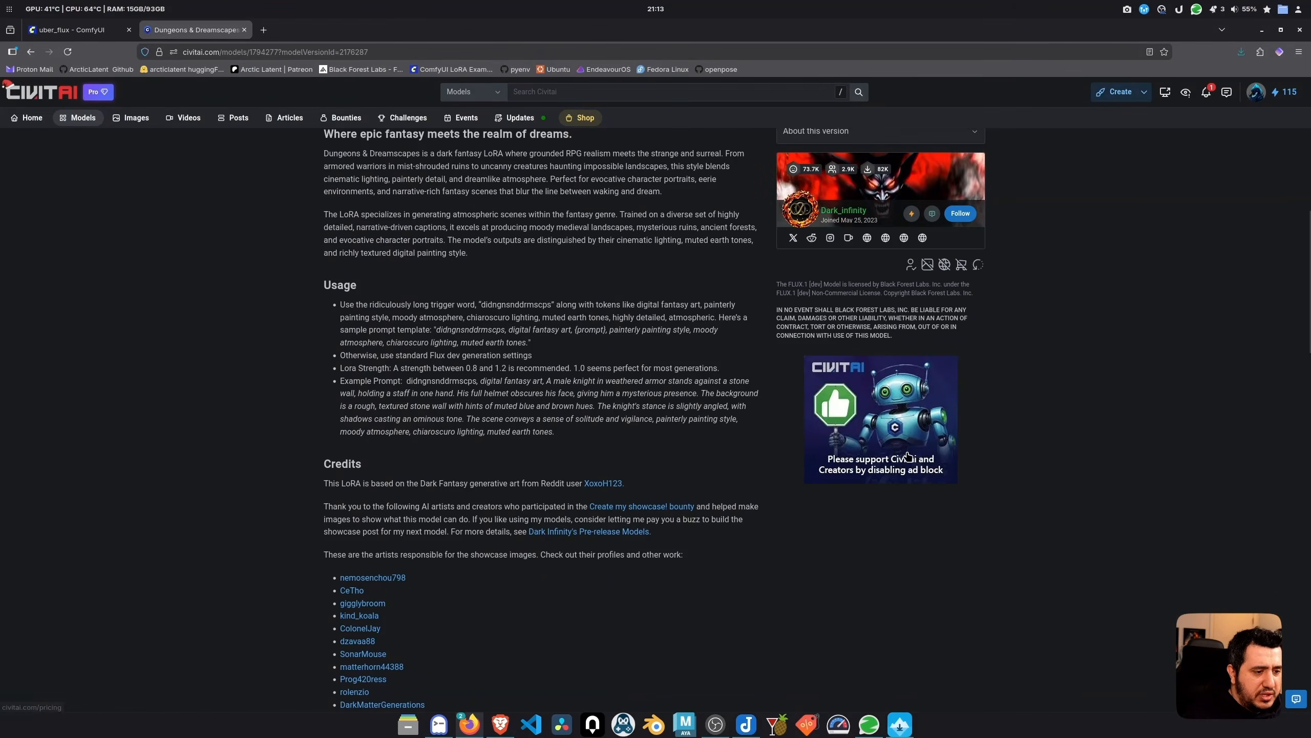
{"action": "scroll", "coordinate": [611, 324], "scroll_direction": "down", "scroll_amount": 6}
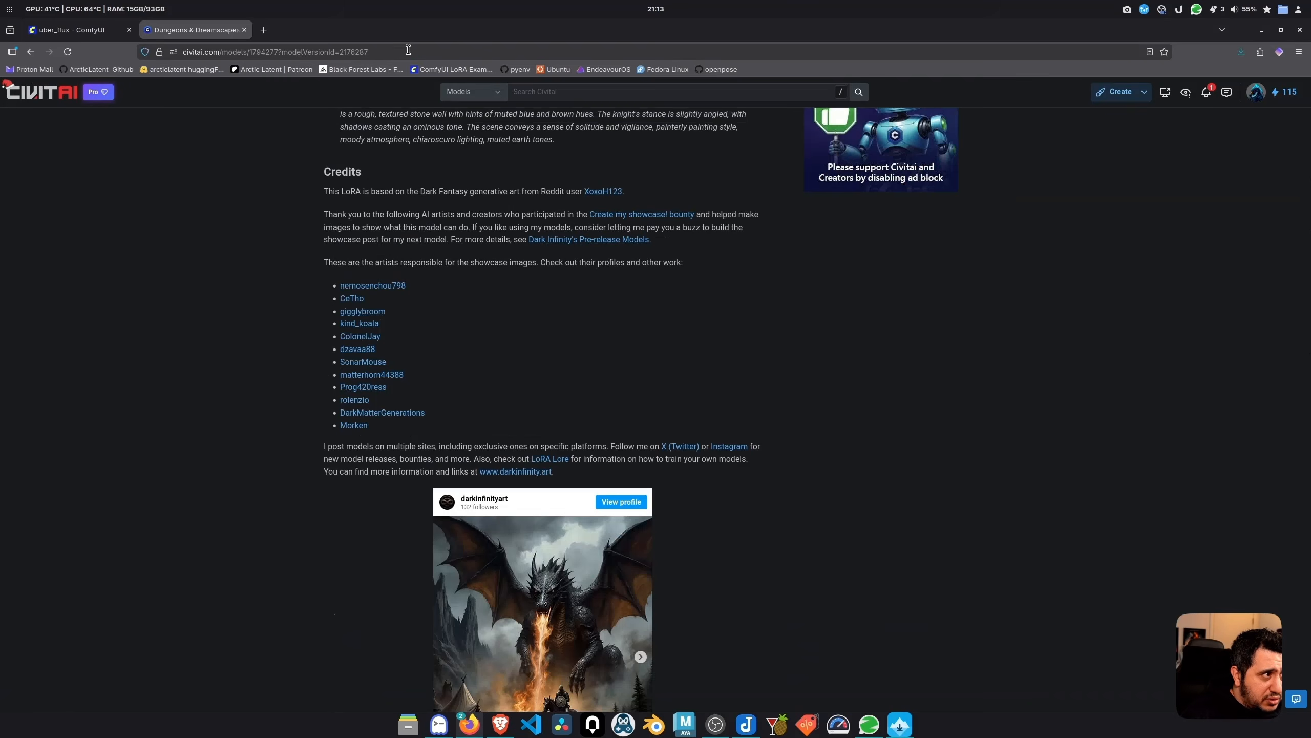
{"action": "left_click", "coordinate": [907, 728]}
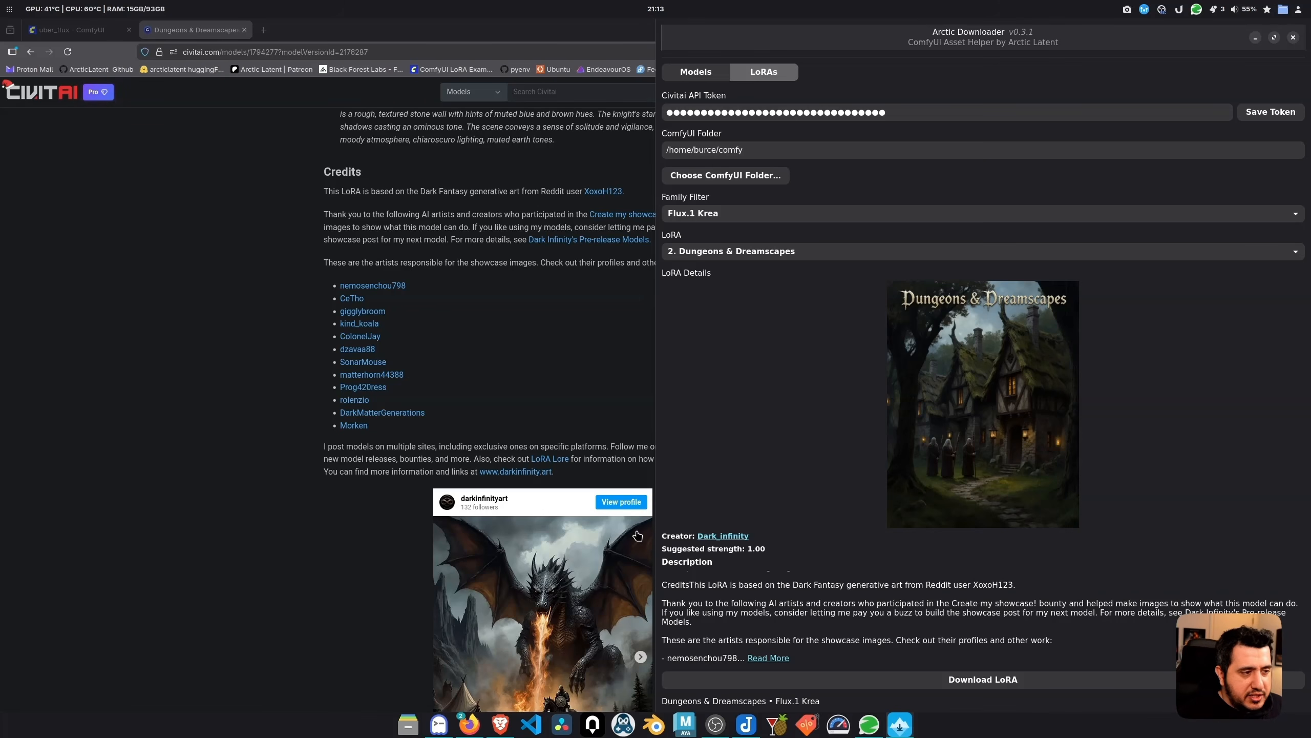
Reapply the Flux.1 Krea filter, copy the 'realcomic style' trigger word, and return to the browser
{"action": "left_click", "coordinate": [743, 213]}
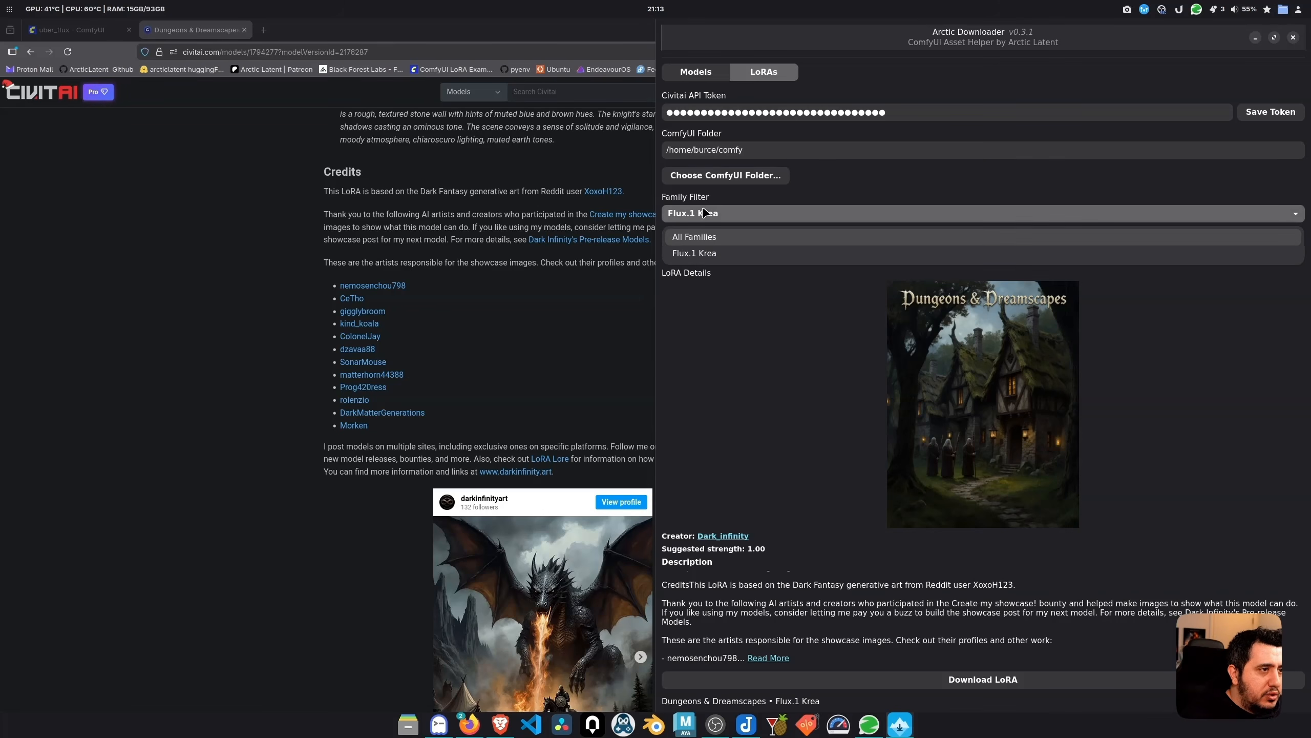
{"action": "left_click", "coordinate": [710, 252]}
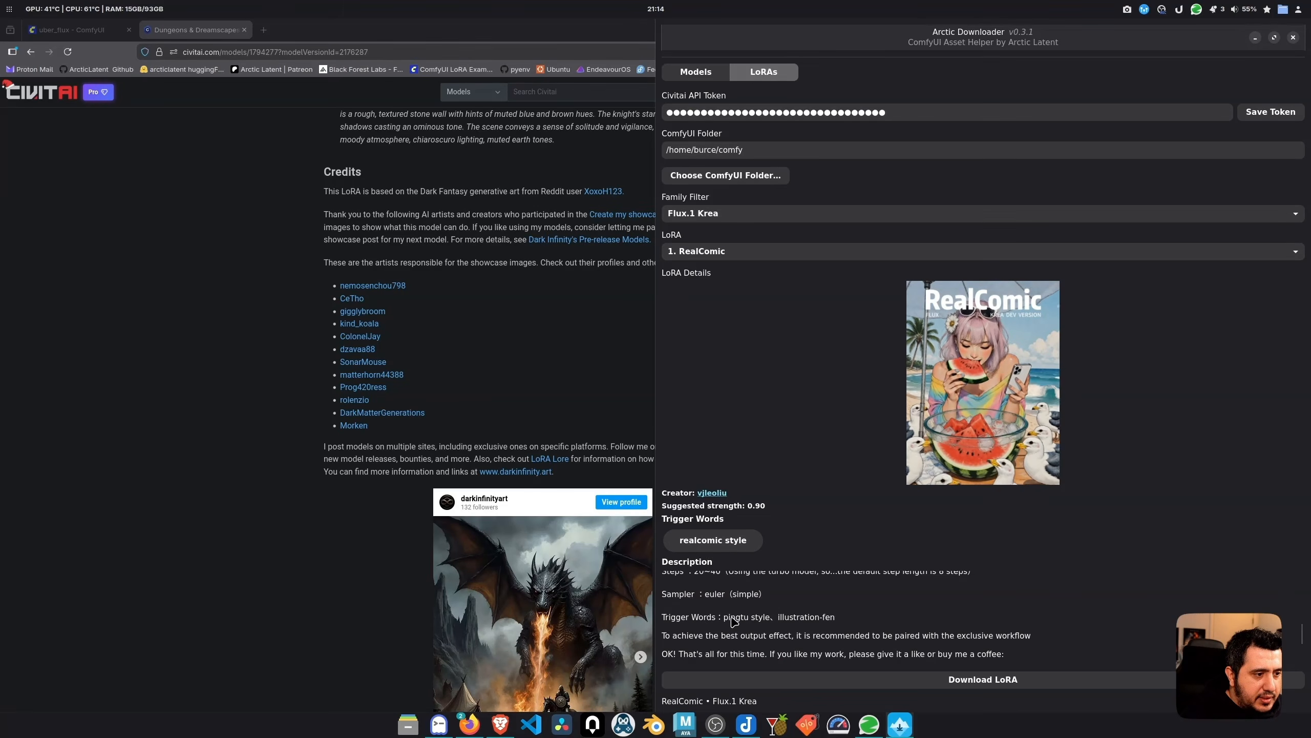
{"action": "scroll", "coordinate": [771, 620], "scroll_direction": "up", "scroll_amount": 1}
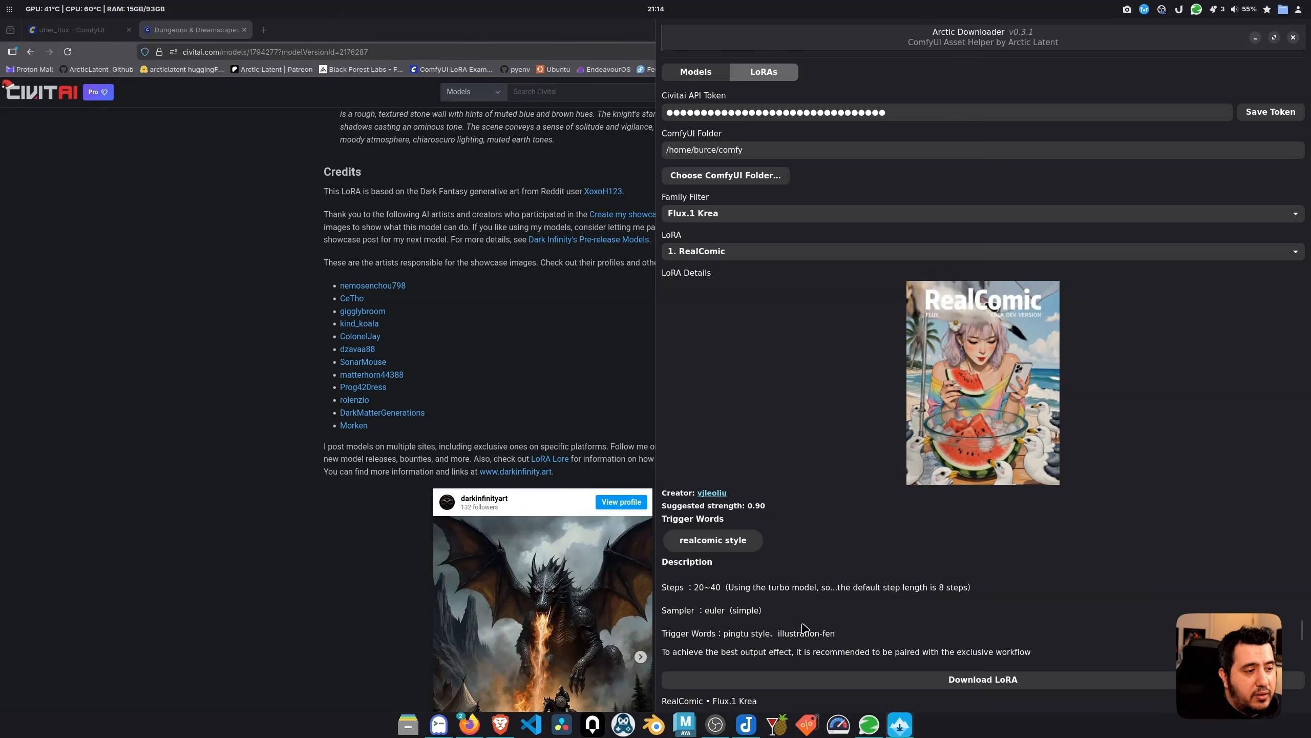
{"action": "left_click", "coordinate": [722, 545]}
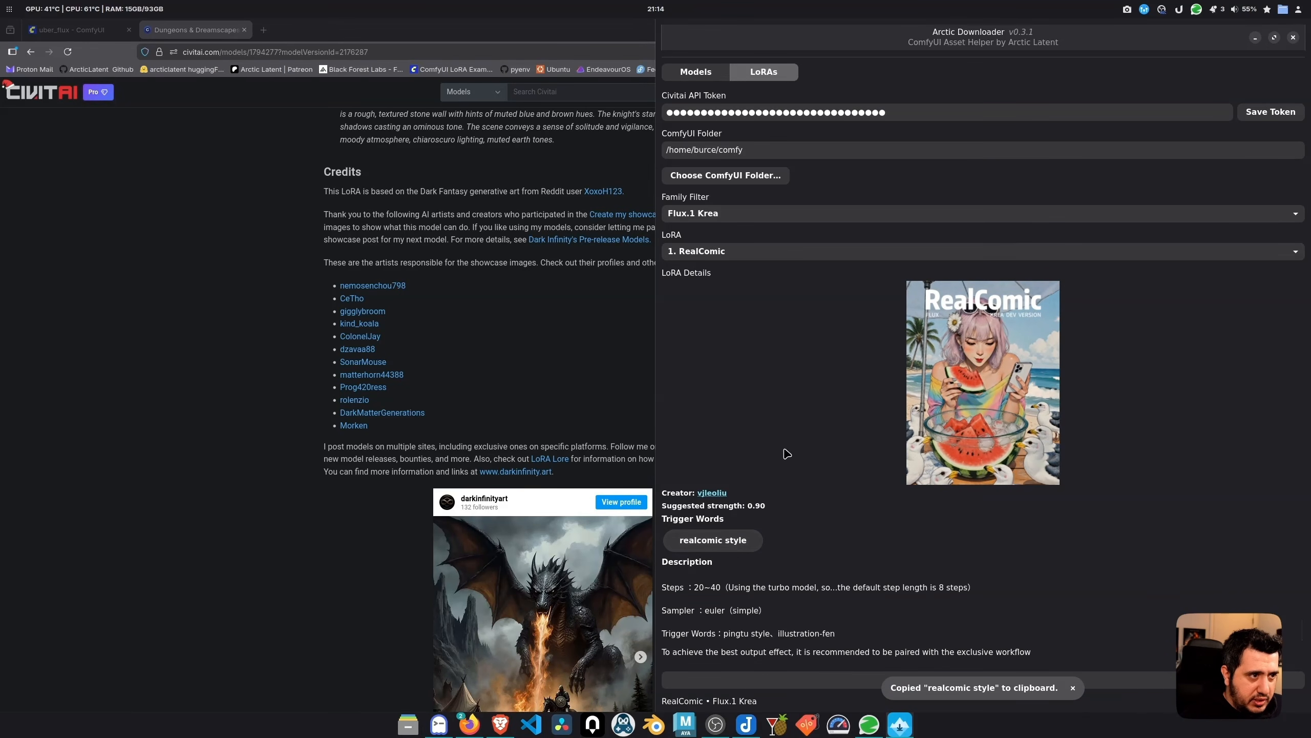
{"action": "left_click", "coordinate": [495, 318]}
In the uber_flux tab, set Enable Text To Image to yes
{"action": "left_click", "coordinate": [85, 29]}
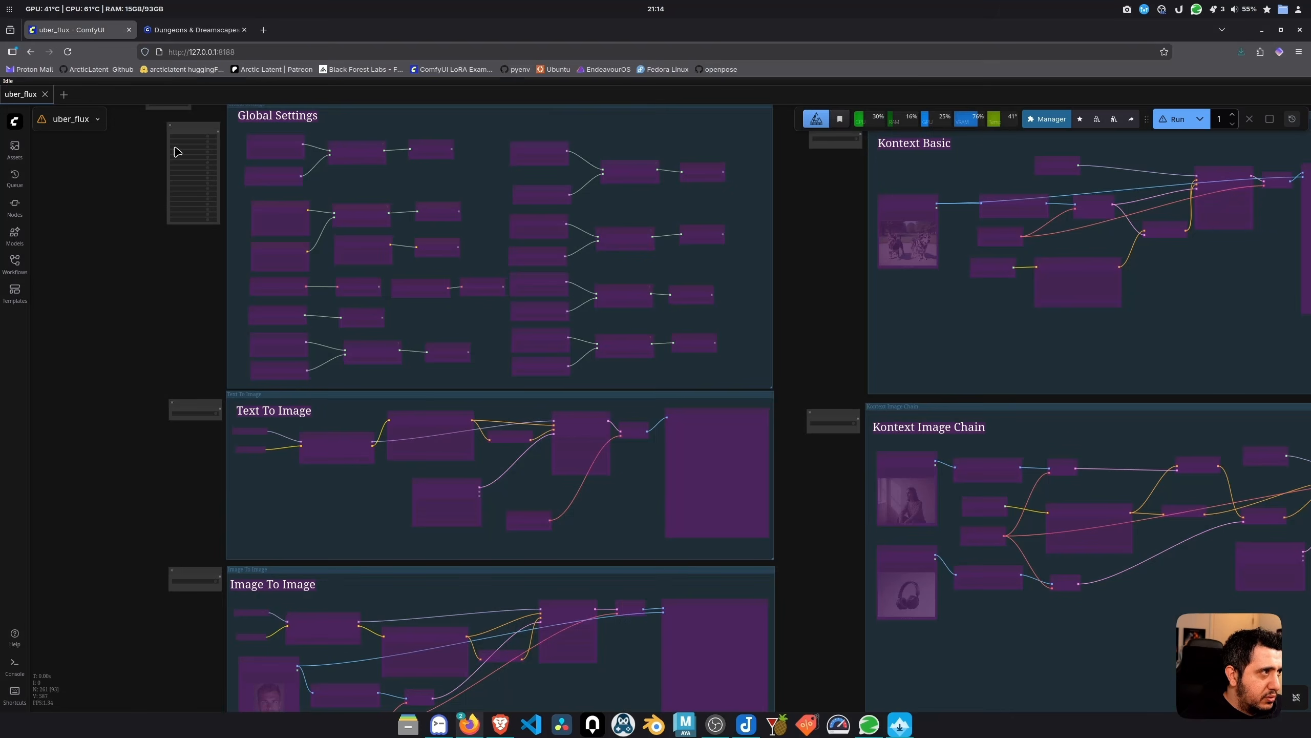
{"action": "scroll", "coordinate": [392, 355], "scroll_direction": "up", "scroll_amount": 3}
{"action": "left_click_drag", "start_coordinate": [392, 355], "coordinate": [273, 226]}
{"action": "scroll", "coordinate": [352, 325], "scroll_direction": "up", "scroll_amount": 7}
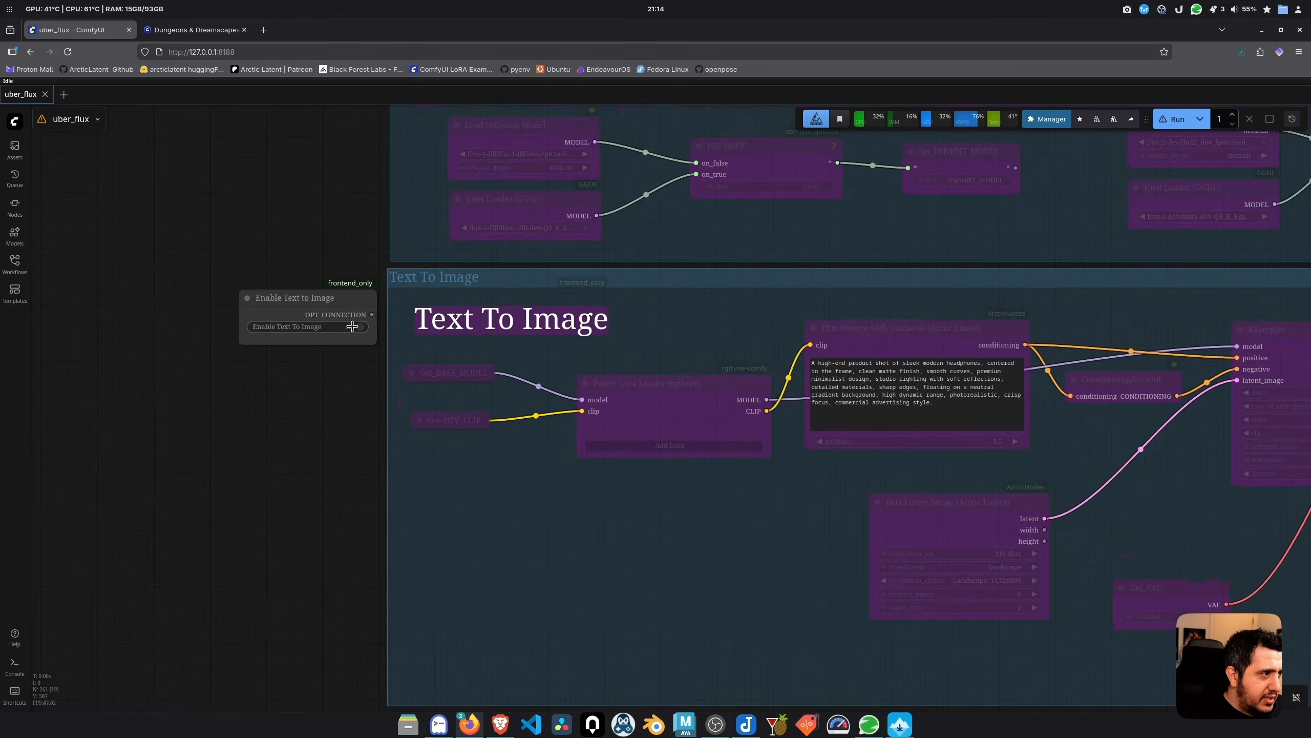
{"action": "left_click", "coordinate": [357, 328]}
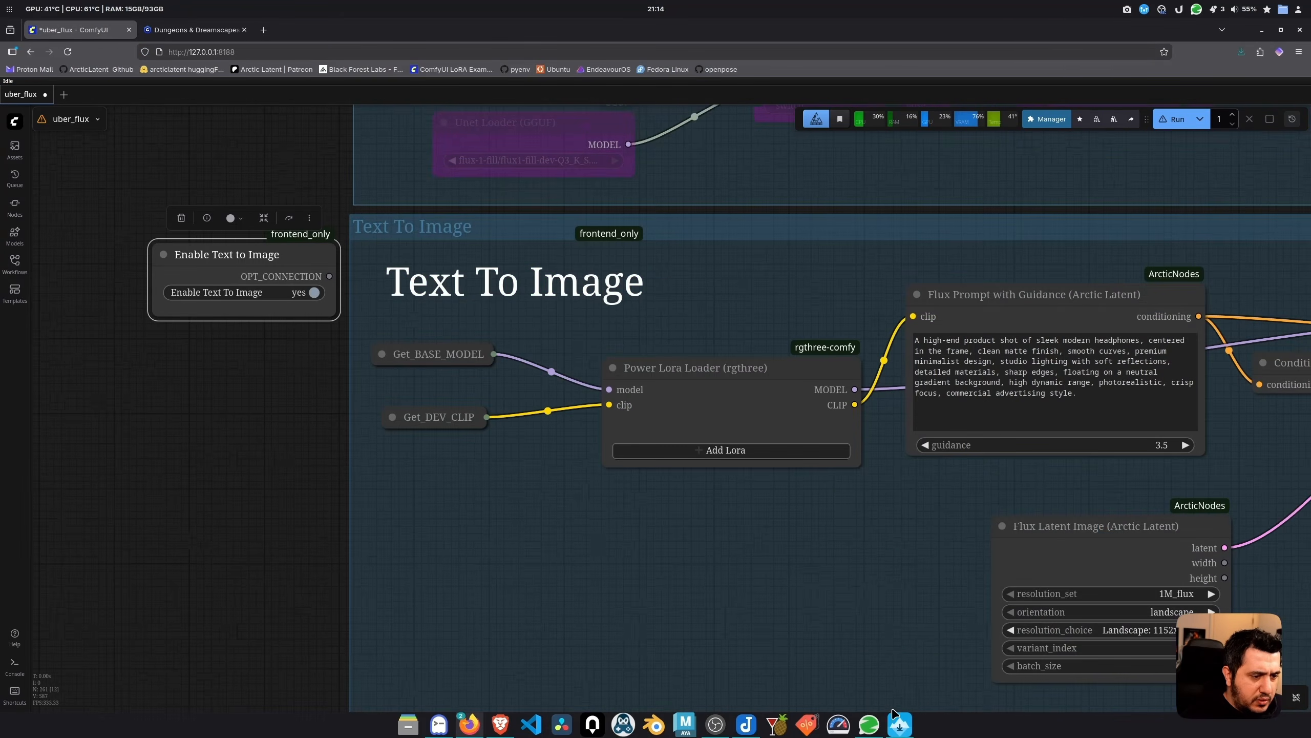
{"action": "left_click", "coordinate": [899, 726]}
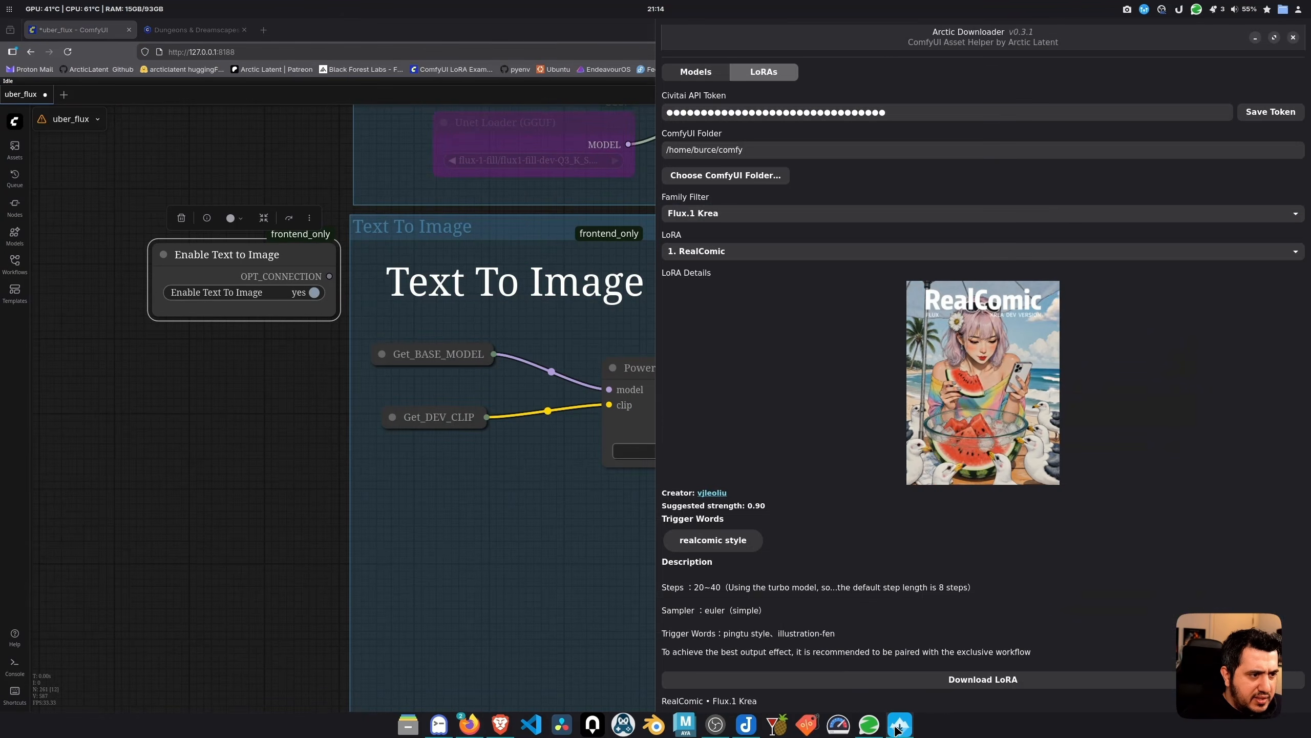
{"action": "left_click", "coordinate": [899, 726]}
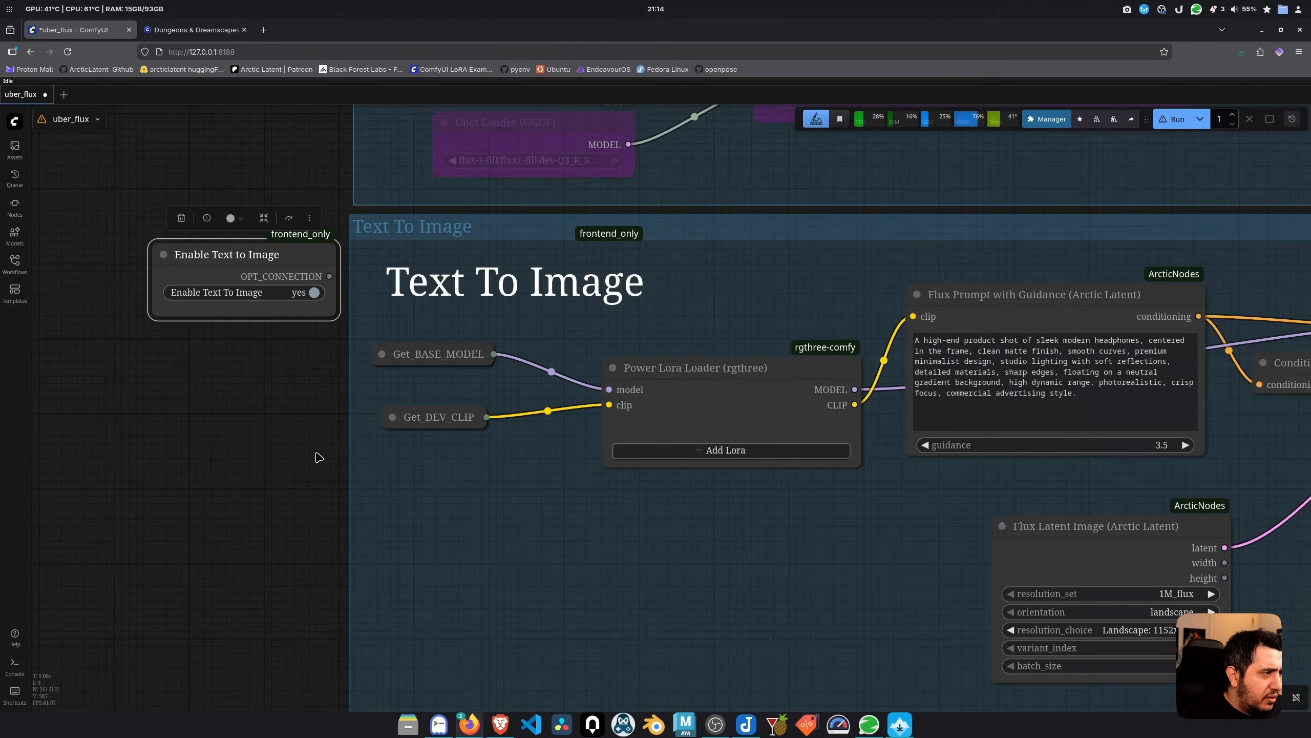
{"action": "left_click", "coordinate": [275, 421]}
Download the RealComic LoRA and reload ComfyUI so it becomes available
{"action": "left_click", "coordinate": [910, 722]}
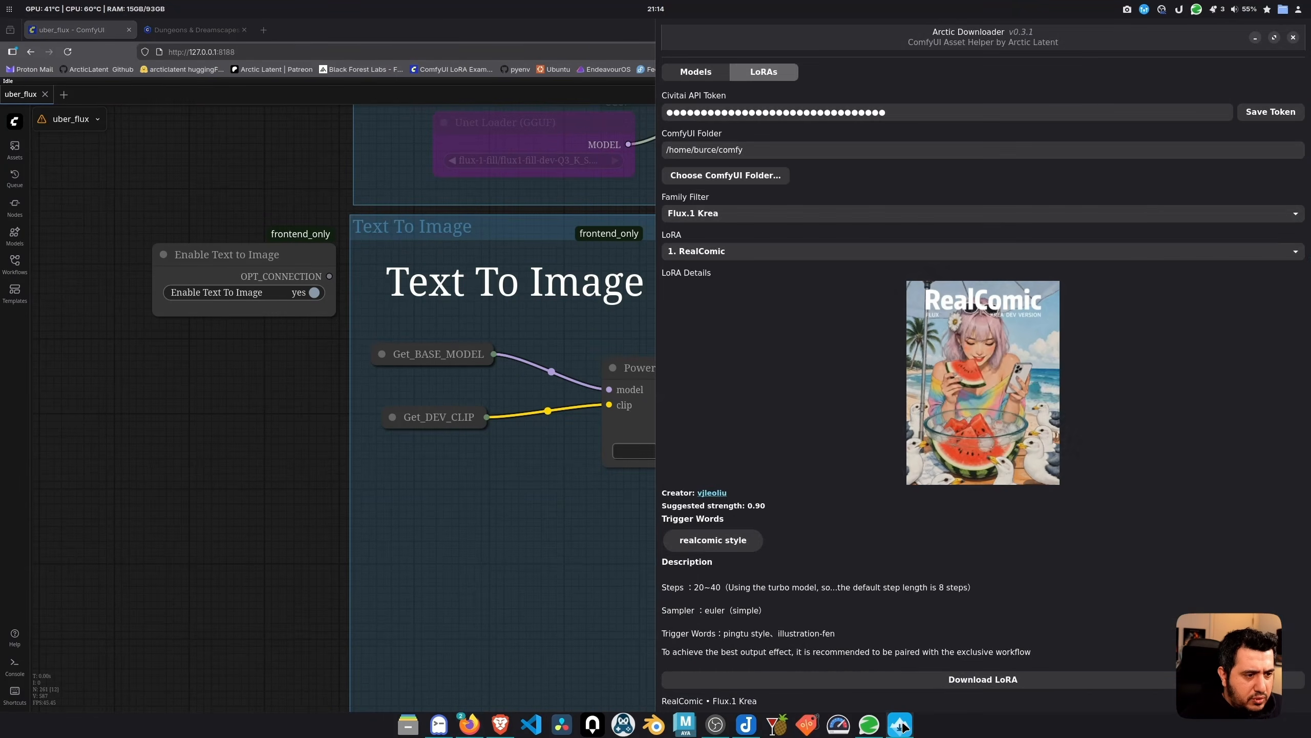
{"action": "left_click", "coordinate": [916, 685]}
{"action": "left_click", "coordinate": [219, 451]}
{"action": "key", "text": "F5"}
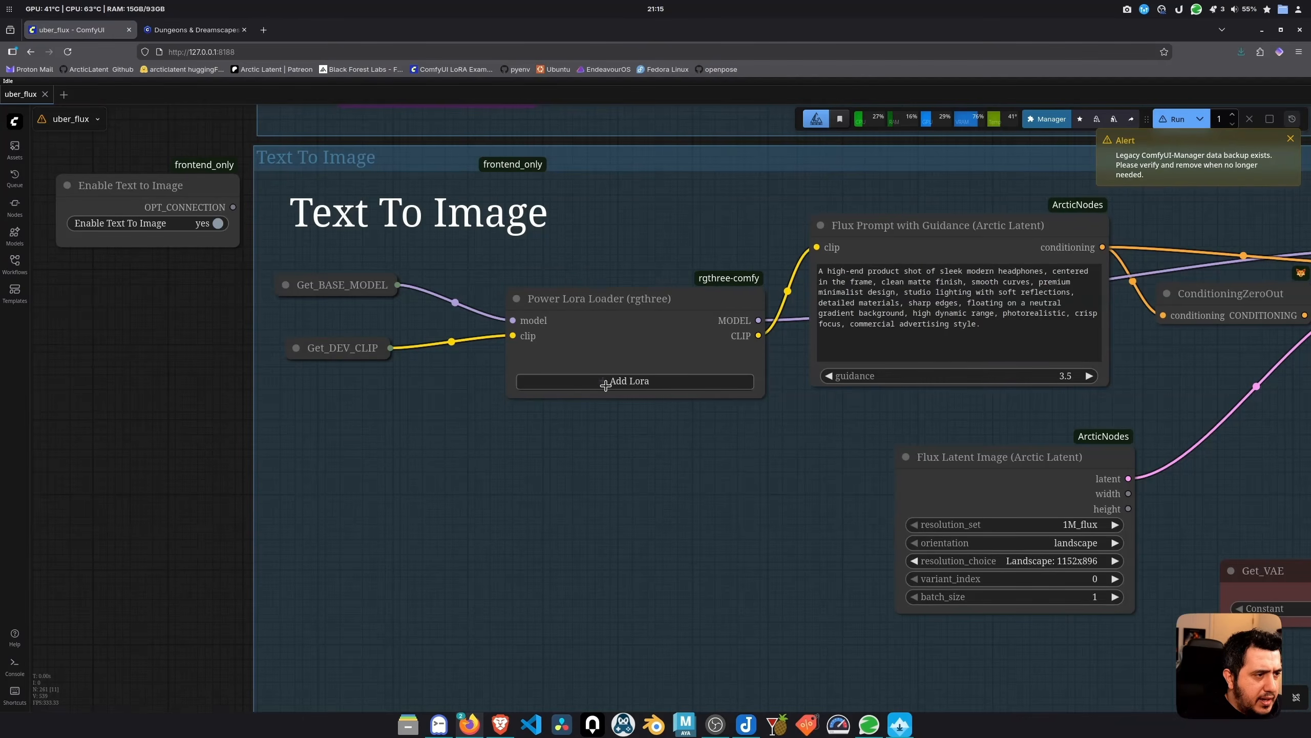
Add flux_1_krea/RealComic_Krea.safetensors to the Power Lora Loader at strength 0.90
{"action": "left_click", "coordinate": [635, 384]}
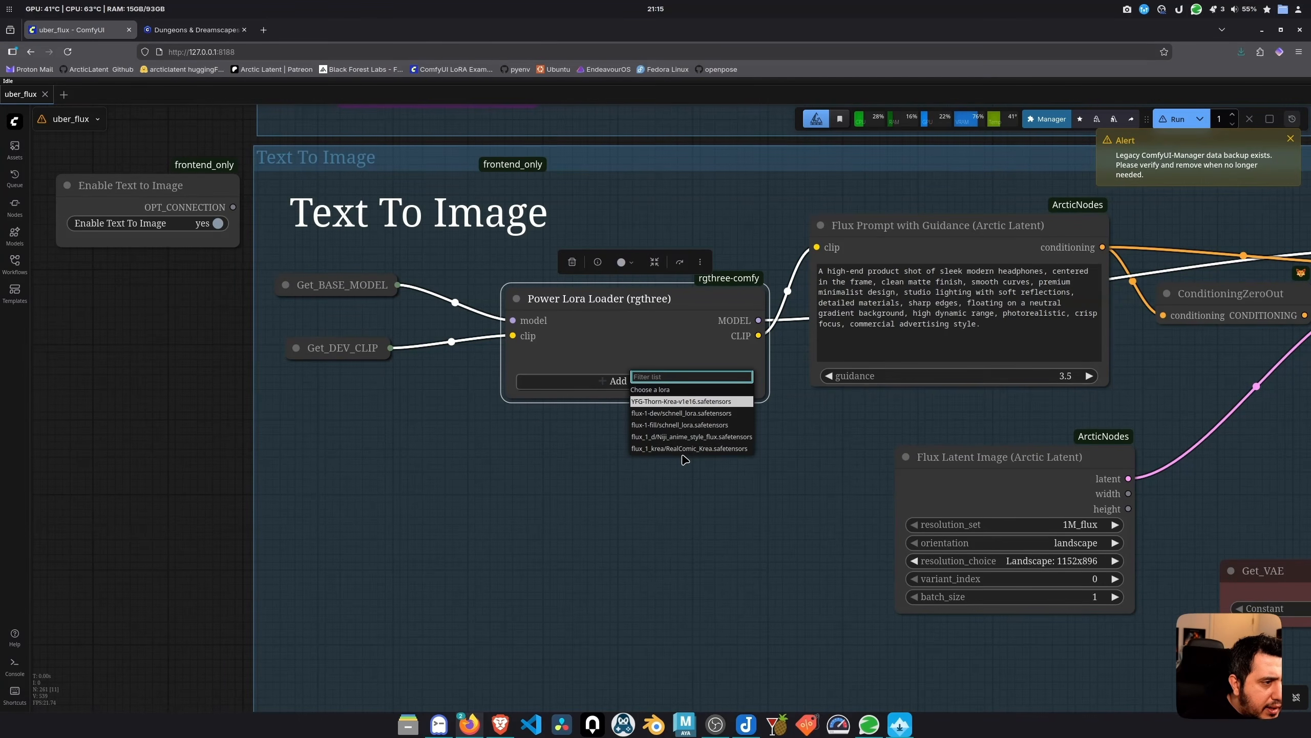
{"action": "left_click", "coordinate": [707, 448]}
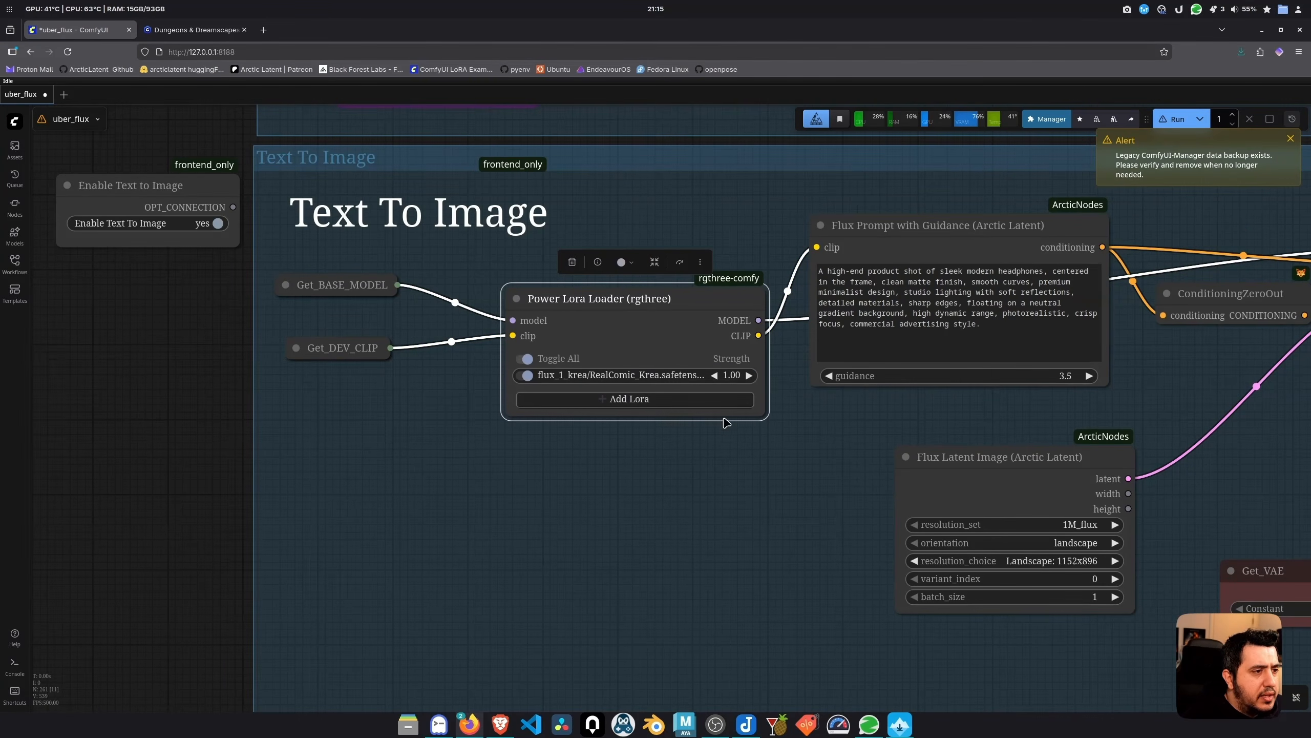
{"action": "left_click", "coordinate": [730, 379]}
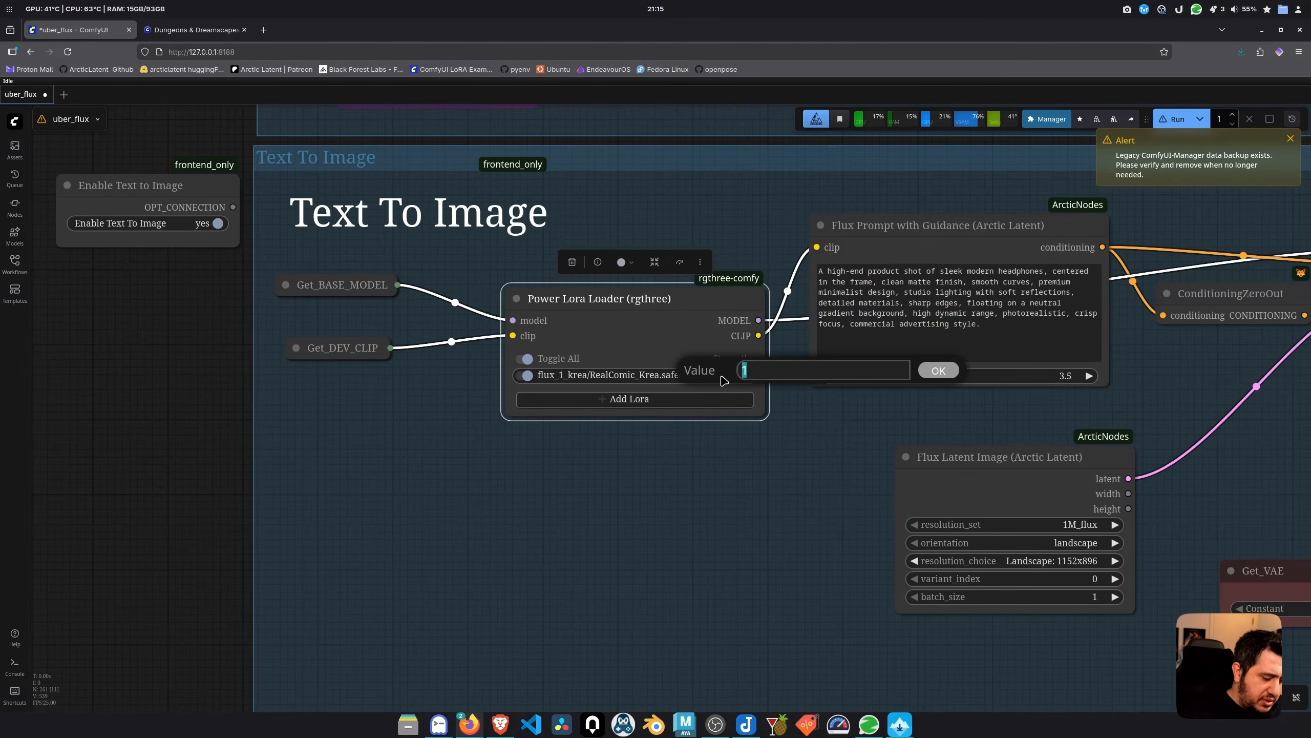
{"action": "type", "text": ".9"}
{"action": "key", "text": "Return"}
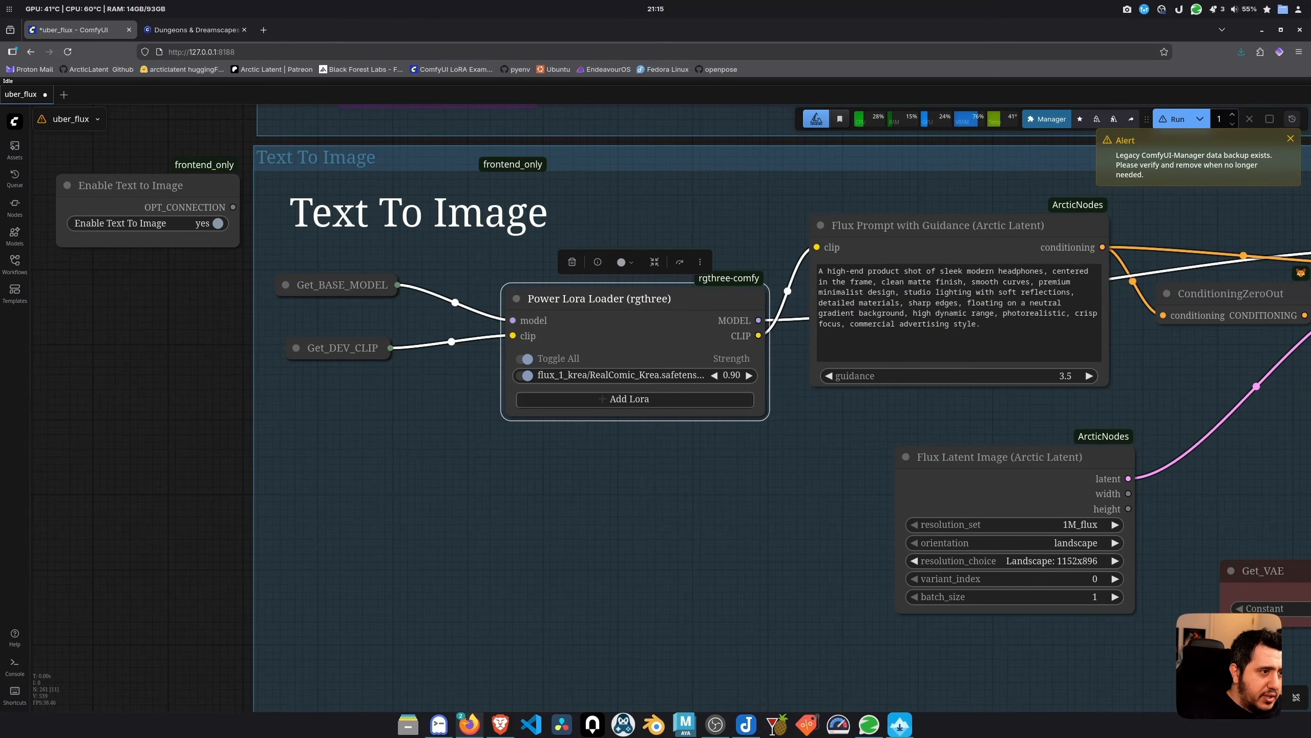
{"action": "left_click_drag", "start_coordinate": [725, 543], "coordinate": [681, 559]}
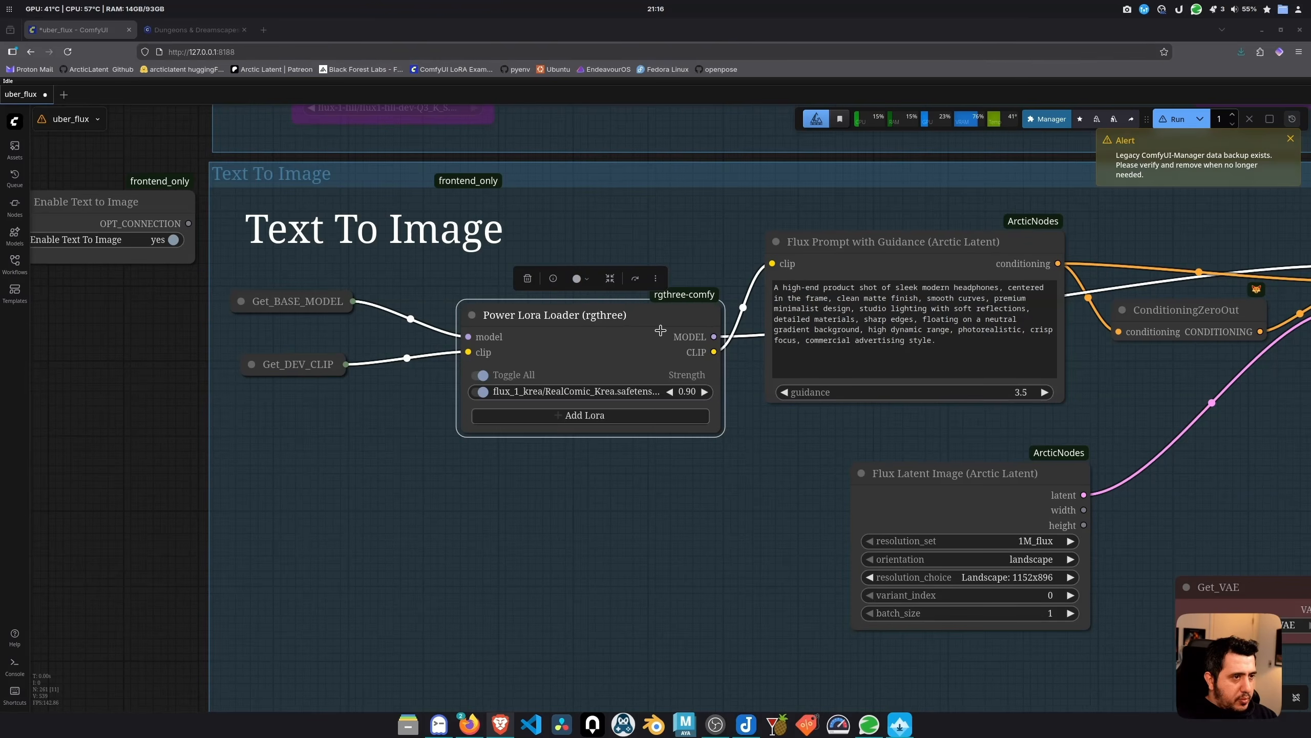
{"action": "left_click", "coordinate": [817, 302]}
Replace the Flux prompt with the pasted 'realcomic style' comic bicycle-girl prompt
{"action": "key", "text": "ctrl+a"}
{"action": "type", "text": "realcomic style, dynamic comic-panel aesthetic, a young athletic girl running alongside a vintage bicycle on a lively city street, expressive motion lines, bold inking, stylized shading, vibrant color palette, energetic pose, mid-run stride, wind blowing through her hair, dramatic camera angle, slight fisheye perspective, soft rim-lighting, subtle texture details on clothing, comic-book halftone accents, clean outlines, sharp highlights, bustling background elements blurred for motion, high-impact visual storytelling"}
{"action": "scroll", "coordinate": [818, 303], "scroll_direction": "up", "scroll_amount": 5}
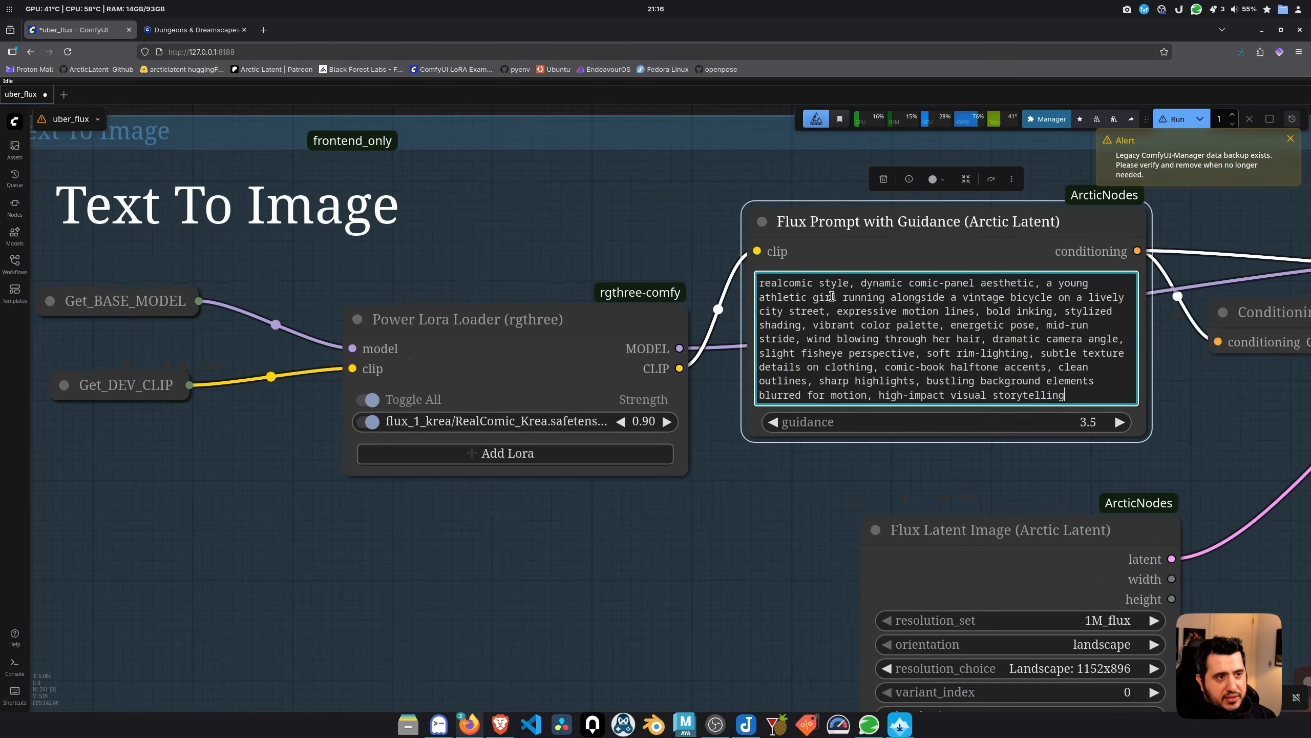
{"action": "scroll", "coordinate": [759, 278], "scroll_direction": "down", "scroll_amount": 8}
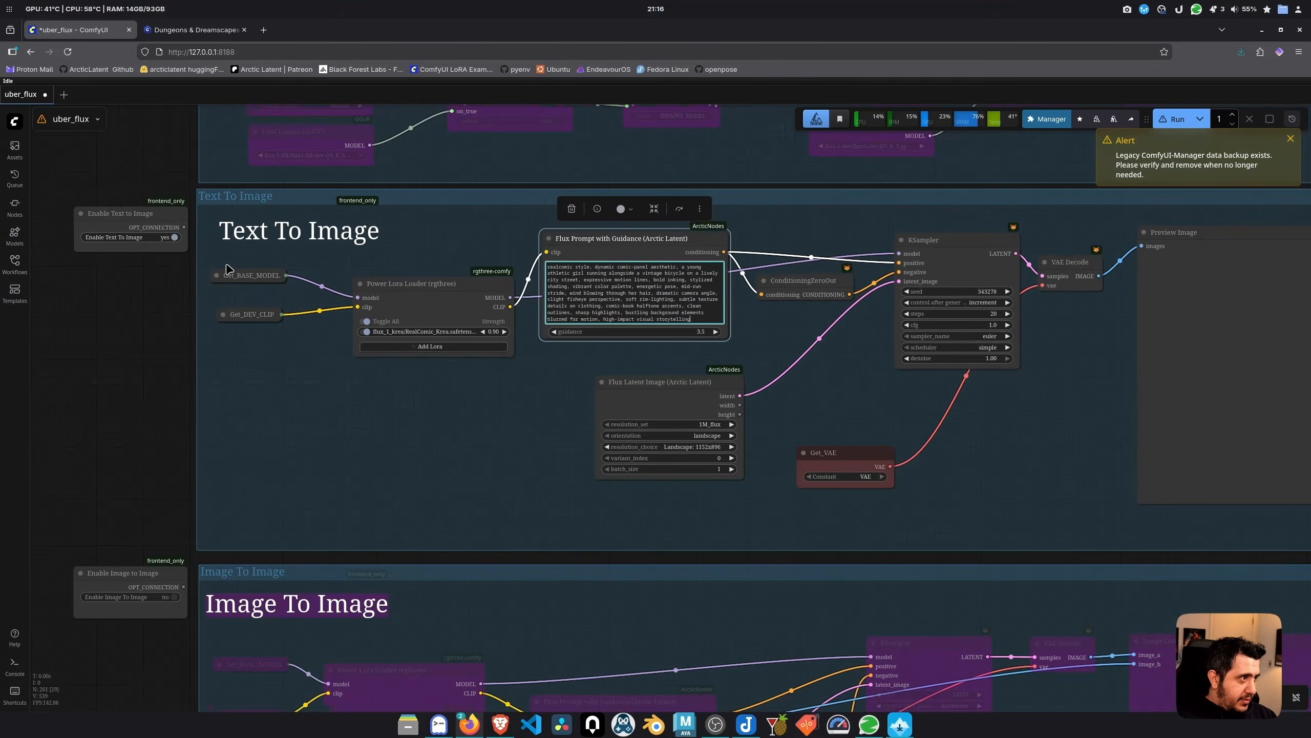
Briefly enable then bypass Global Settings again, and recentre on the Text To Image group
{"action": "key", "text": "1"}
{"action": "left_click", "coordinate": [462, 342]}
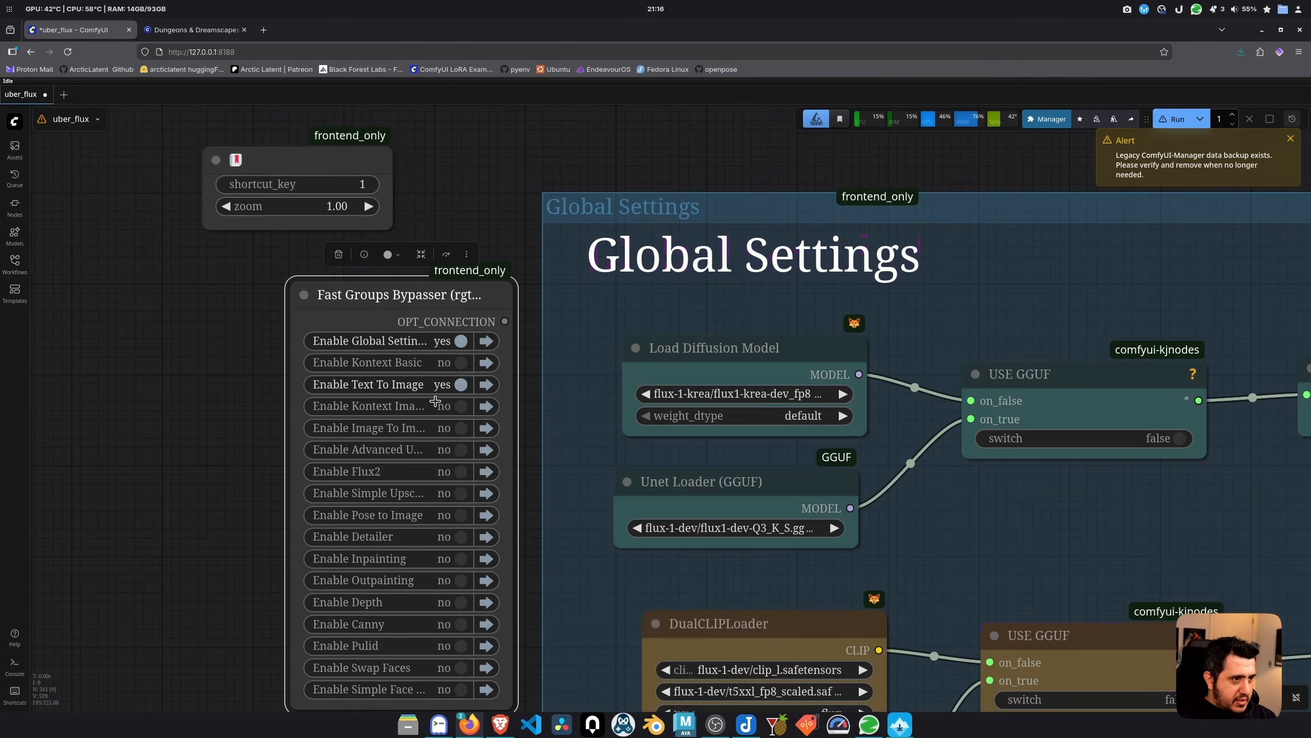
{"action": "left_click_drag", "start_coordinate": [1028, 305], "coordinate": [834, 220]}
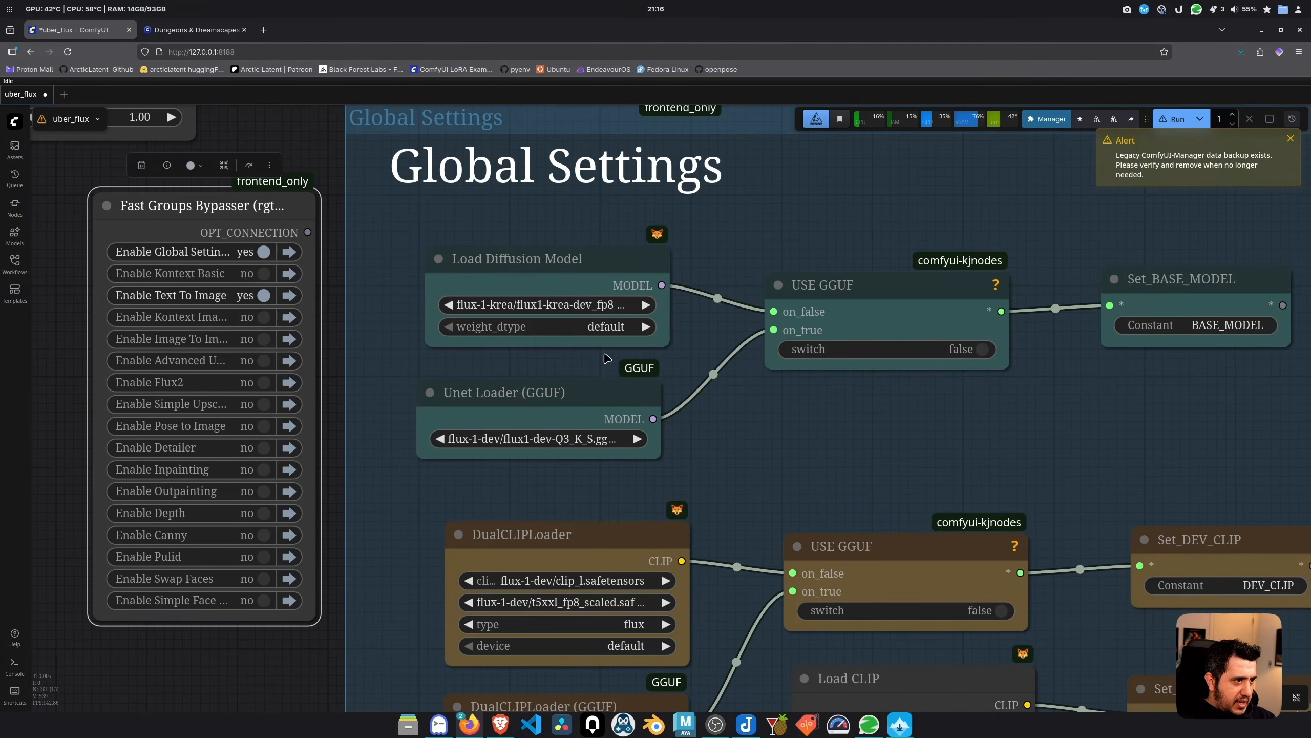
{"action": "scroll", "coordinate": [706, 419], "scroll_direction": "down", "scroll_amount": 1}
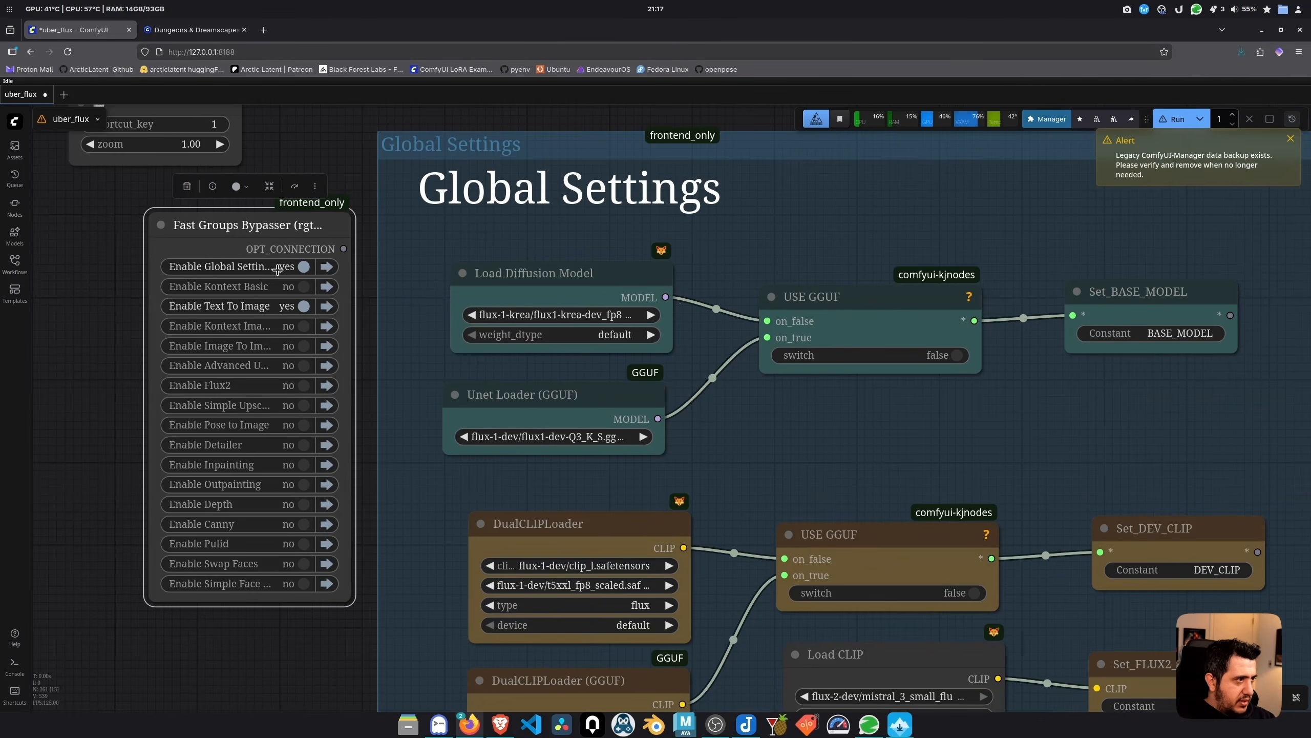
{"action": "left_click", "coordinate": [298, 264]}
{"action": "left_click", "coordinate": [327, 305]}
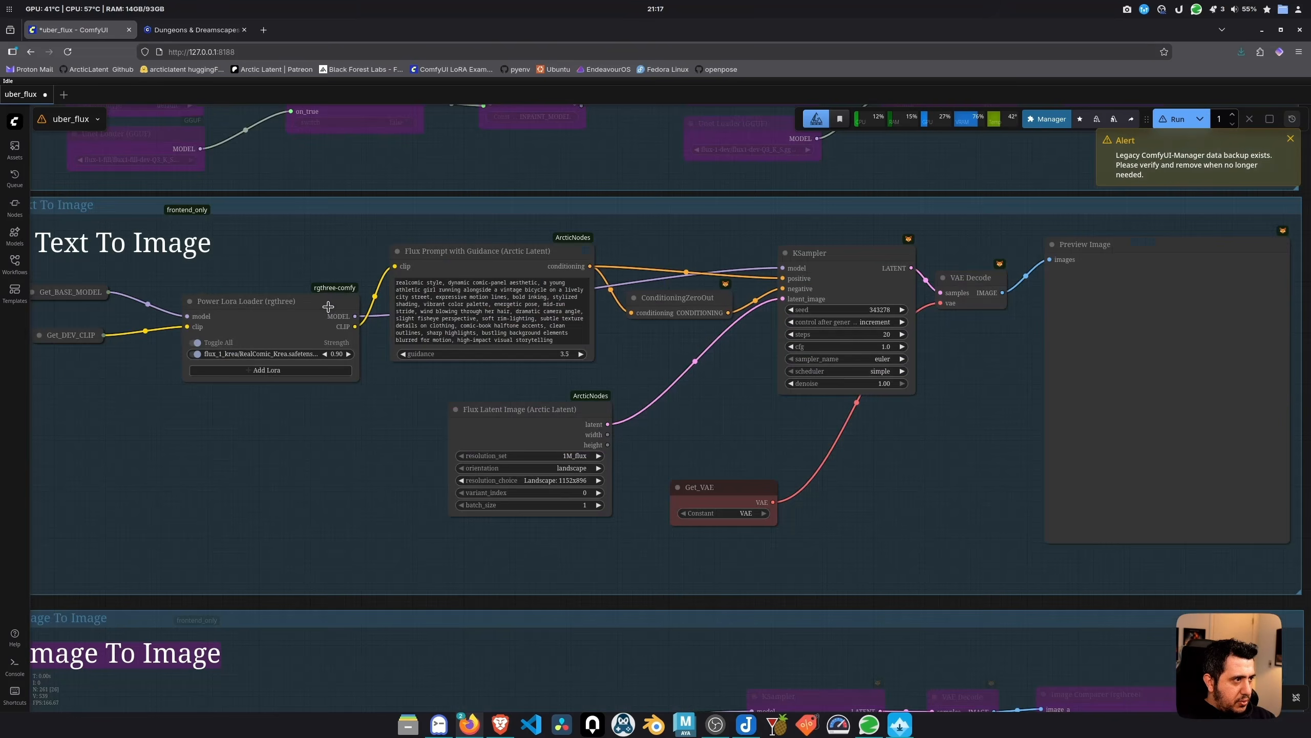
{"action": "left_click", "coordinate": [900, 724]}
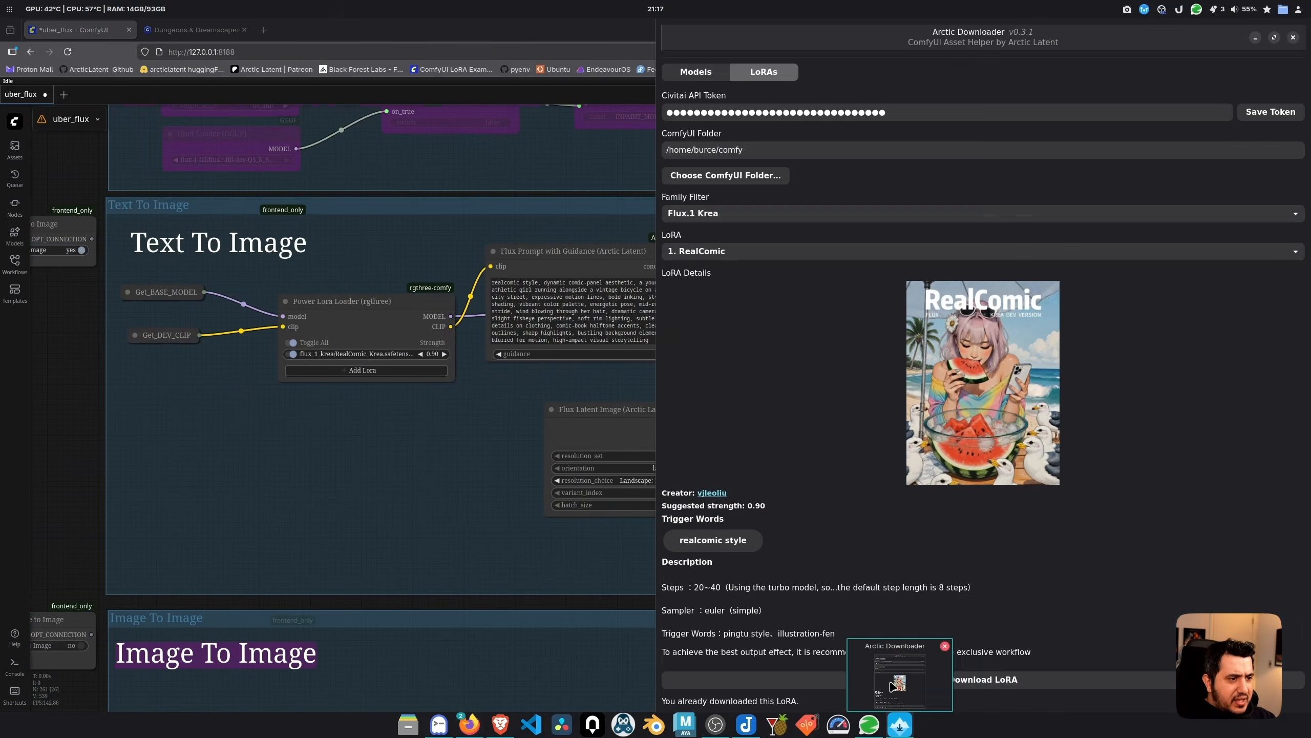
{"action": "scroll", "coordinate": [757, 609], "scroll_direction": "up", "scroll_amount": 1}
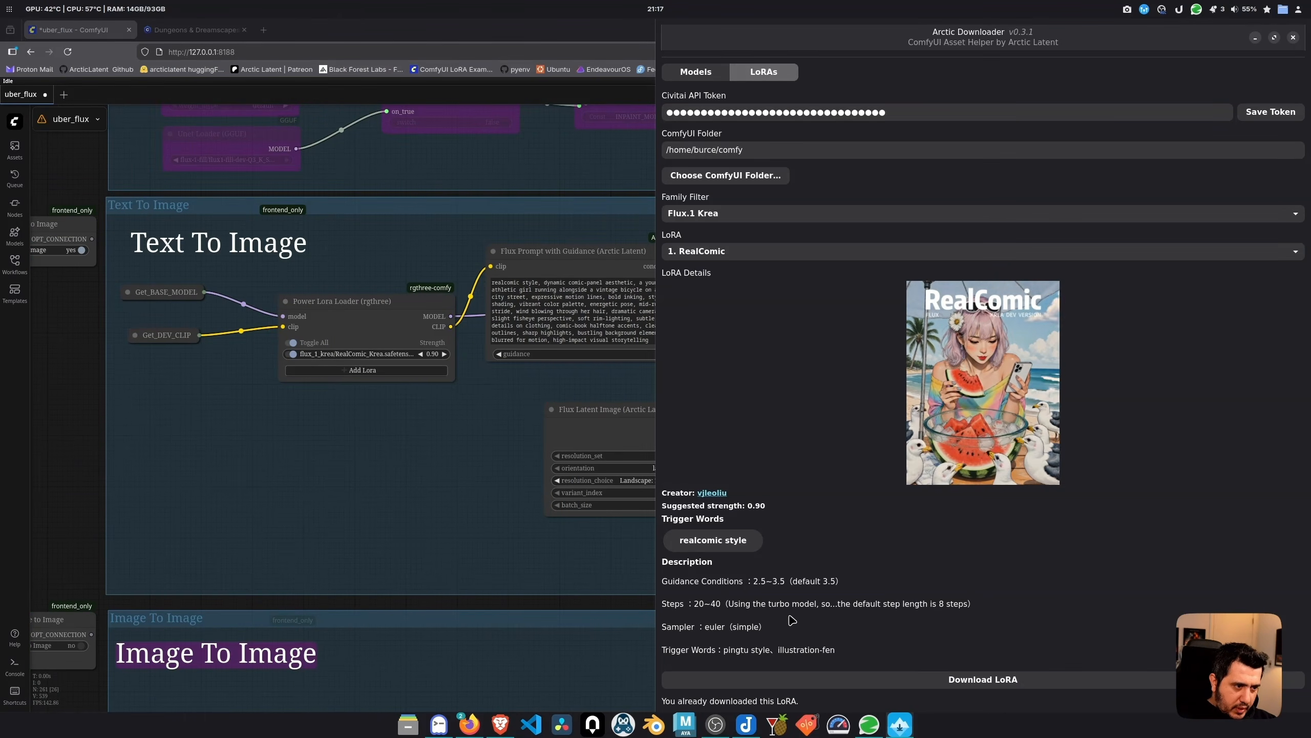
{"action": "scroll", "coordinate": [790, 617], "scroll_direction": "down", "scroll_amount": 3}
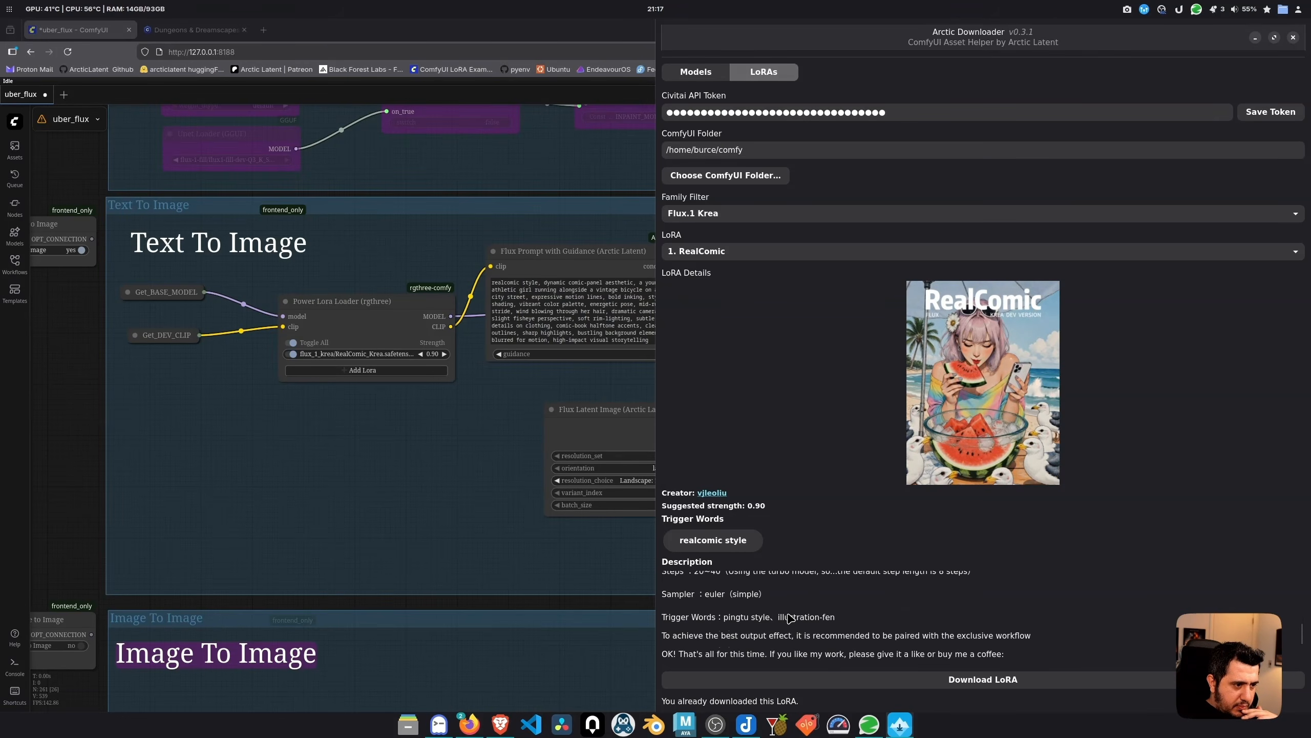
{"action": "left_click", "coordinate": [490, 436]}
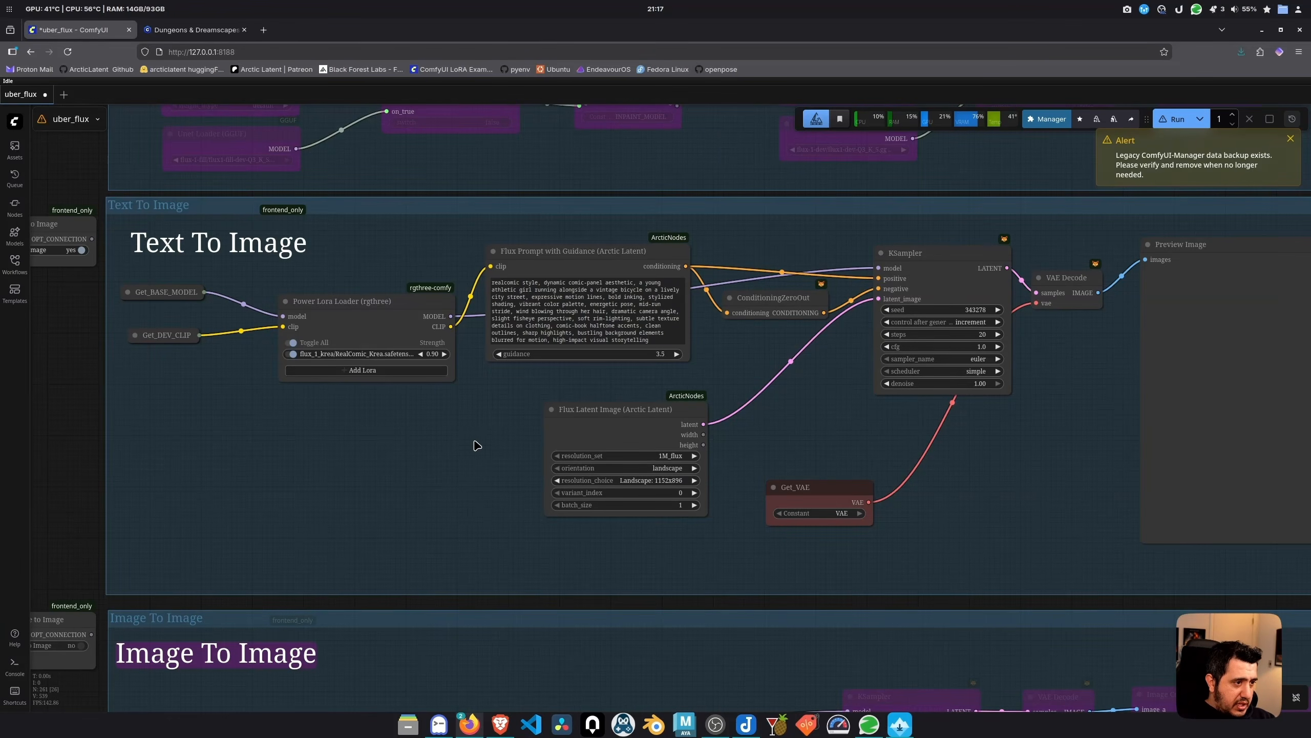
{"action": "left_click_drag", "start_coordinate": [478, 444], "coordinate": [397, 468]}
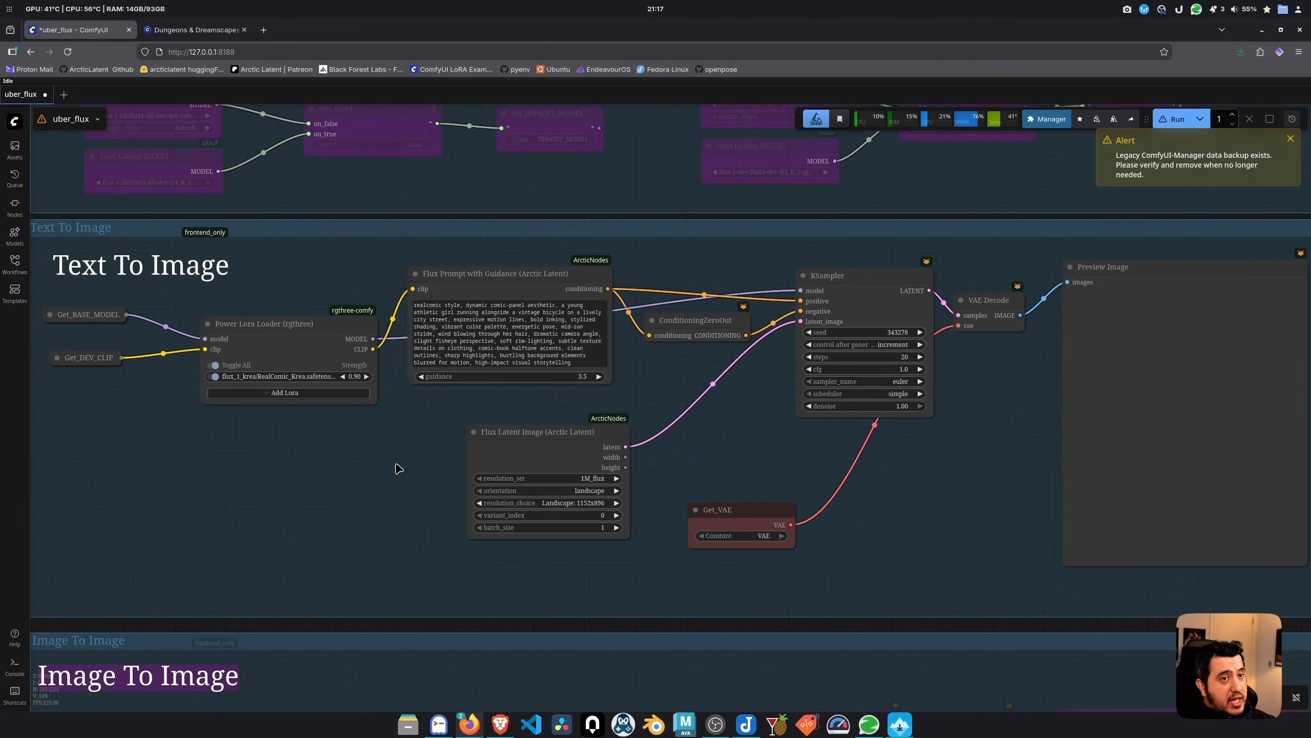
Dismiss the legacy manager backup alert, then try running the Preview Image node and close the execution error
{"action": "left_click", "coordinate": [1290, 138]}
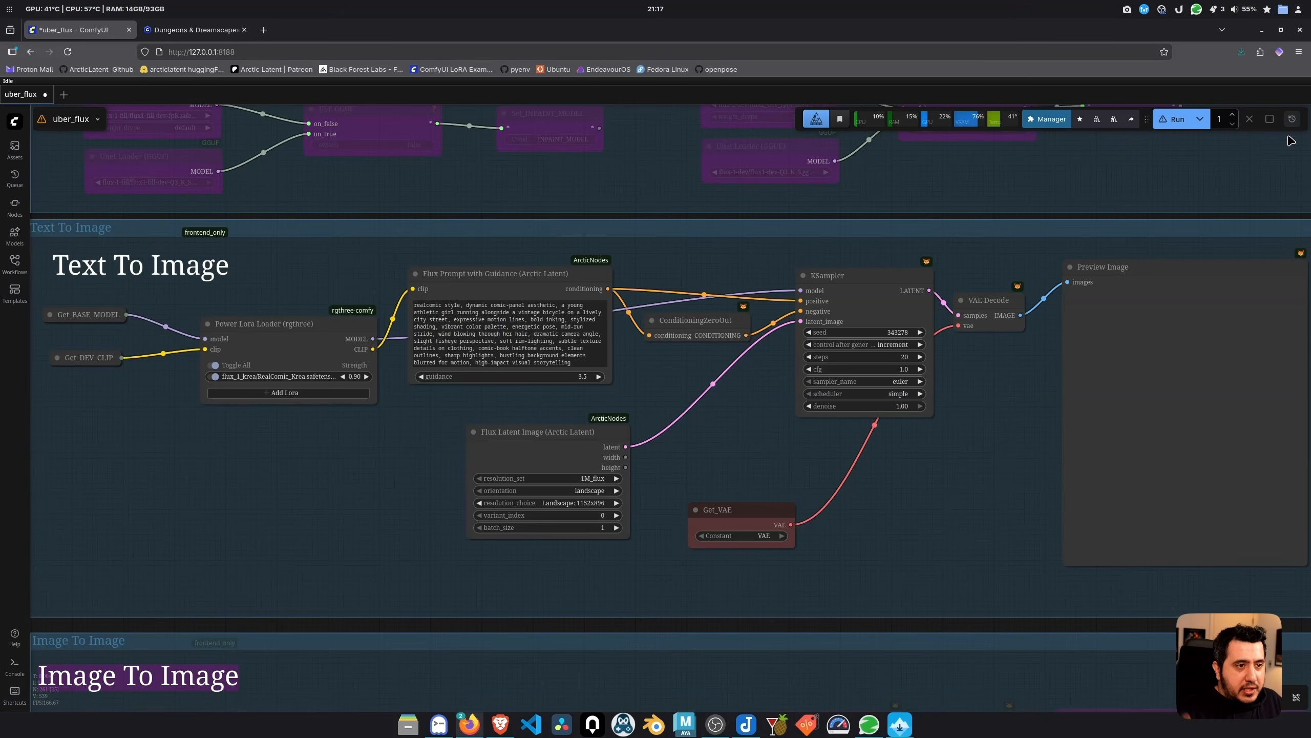
{"action": "left_click_drag", "start_coordinate": [949, 486], "coordinate": [844, 486]}
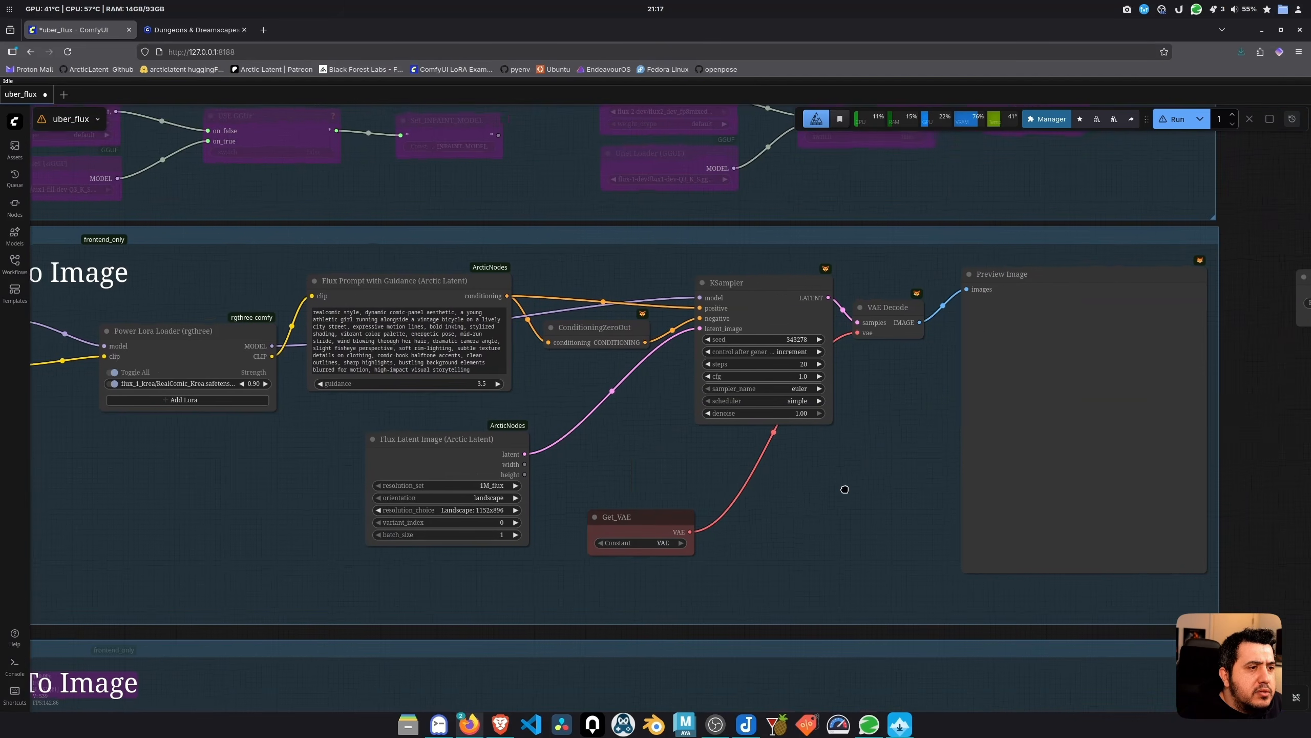
{"action": "left_click", "coordinate": [1049, 359]}
{"action": "left_click", "coordinate": [1135, 244]}
{"action": "left_click", "coordinate": [735, 292]}
Set Enable Global Settings to yes in Fast Groups Bypasser, then reselect the Text To Image Preview Image node
{"action": "scroll", "coordinate": [584, 612], "scroll_direction": "down", "scroll_amount": 3}
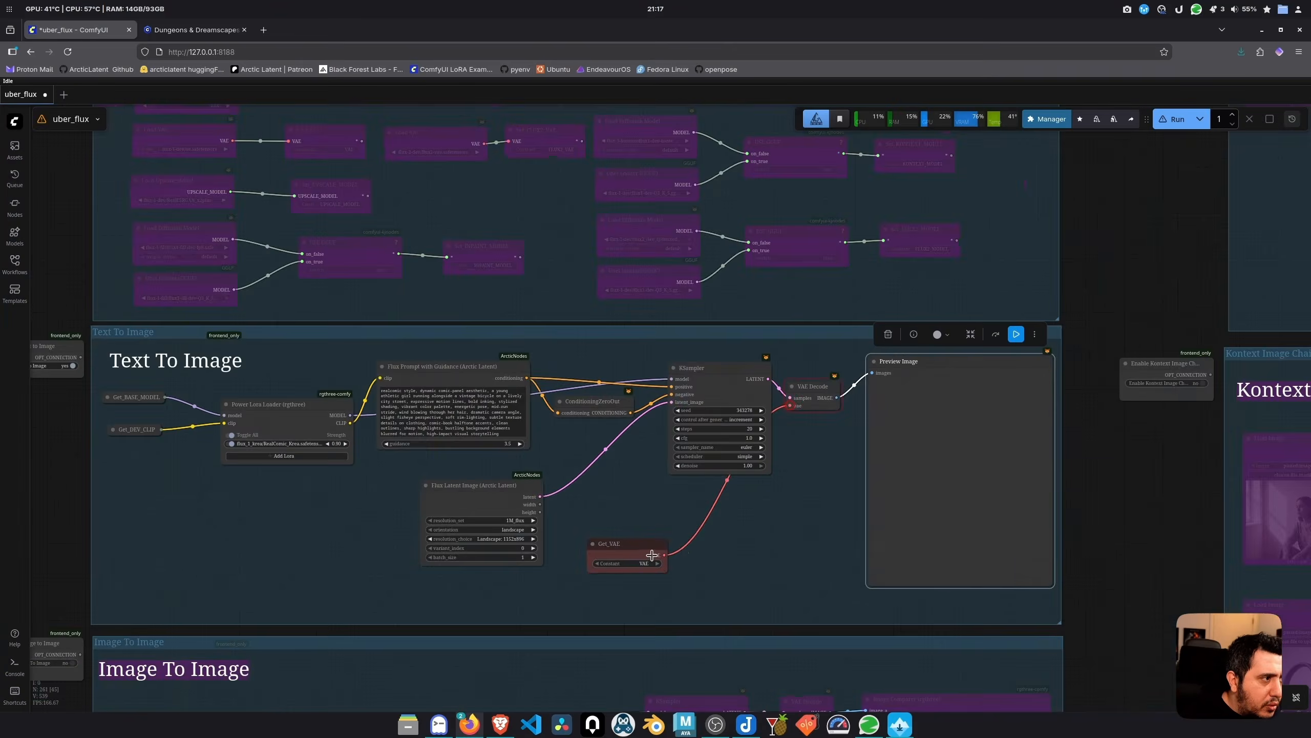
{"action": "left_click_drag", "start_coordinate": [465, 196], "coordinate": [746, 580]}
{"action": "scroll", "coordinate": [345, 271], "scroll_direction": "up", "scroll_amount": 7}
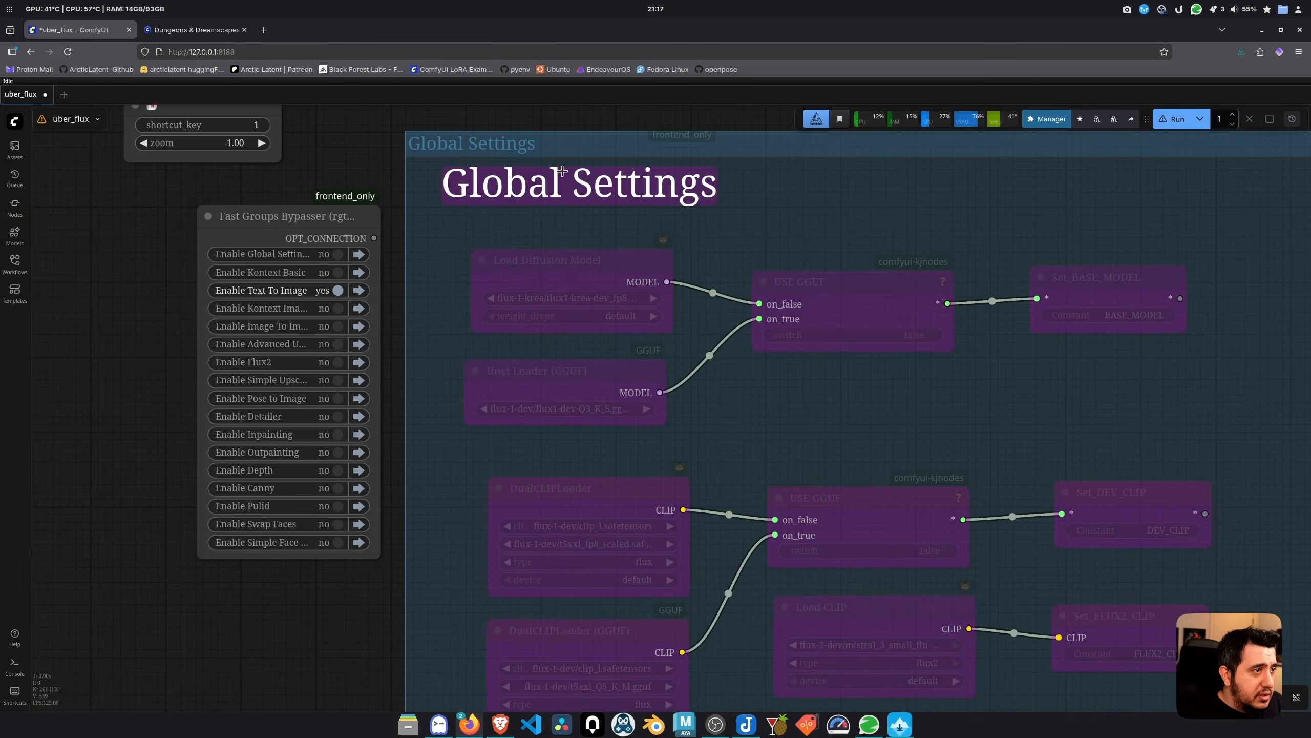
{"action": "scroll", "coordinate": [378, 277], "scroll_direction": "up", "scroll_amount": 2}
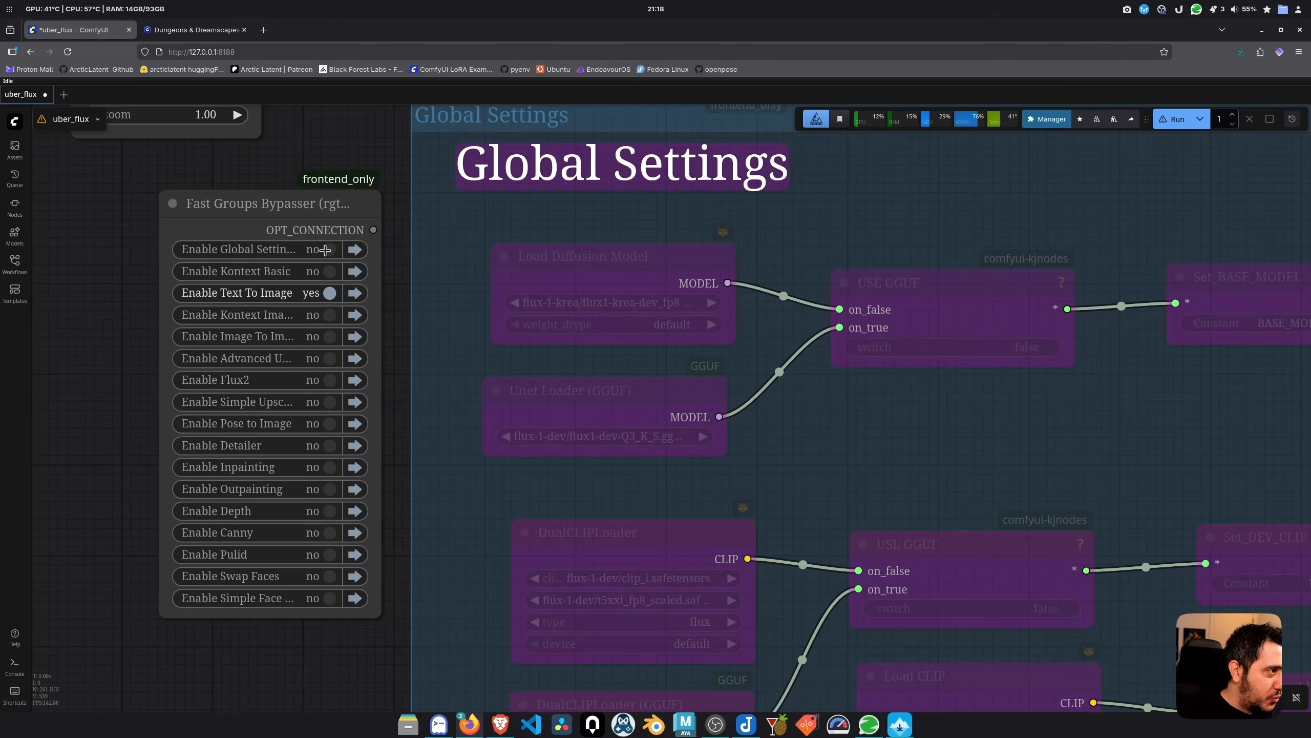
{"action": "left_click", "coordinate": [326, 249]}
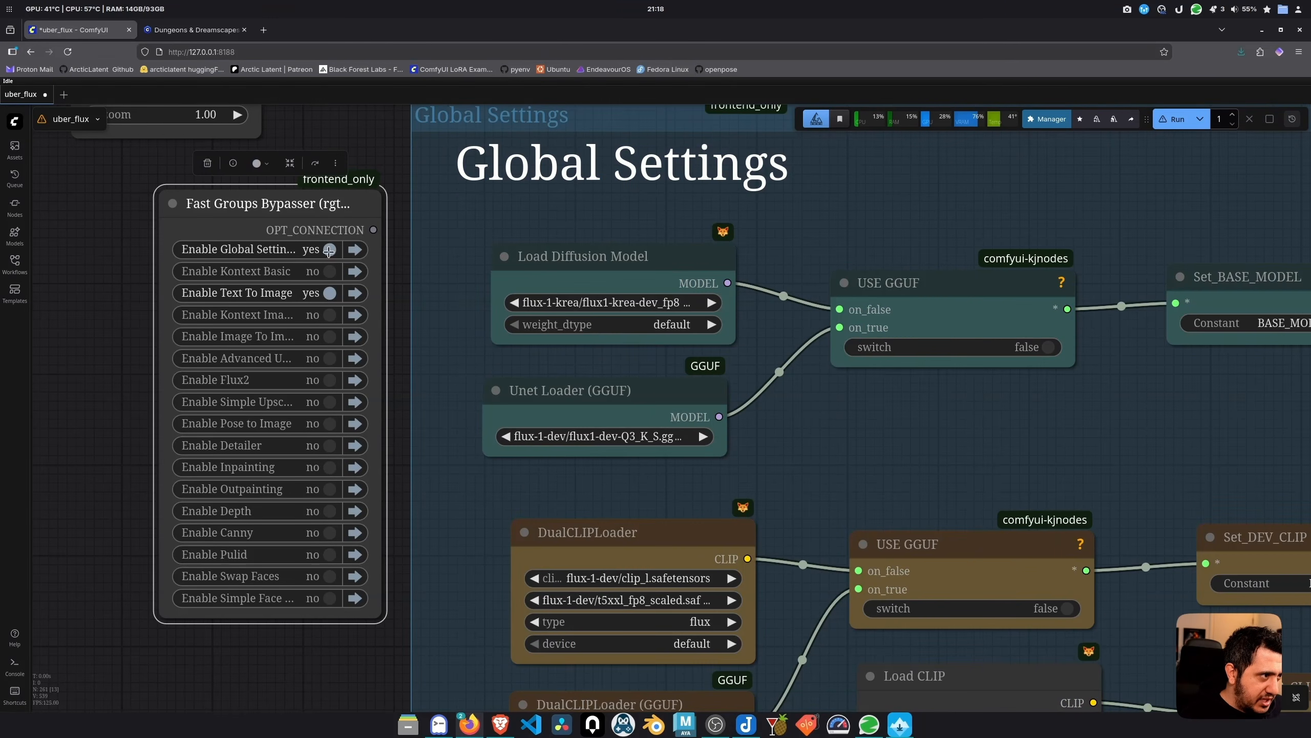
{"action": "scroll", "coordinate": [361, 362], "scroll_direction": "down", "scroll_amount": 10}
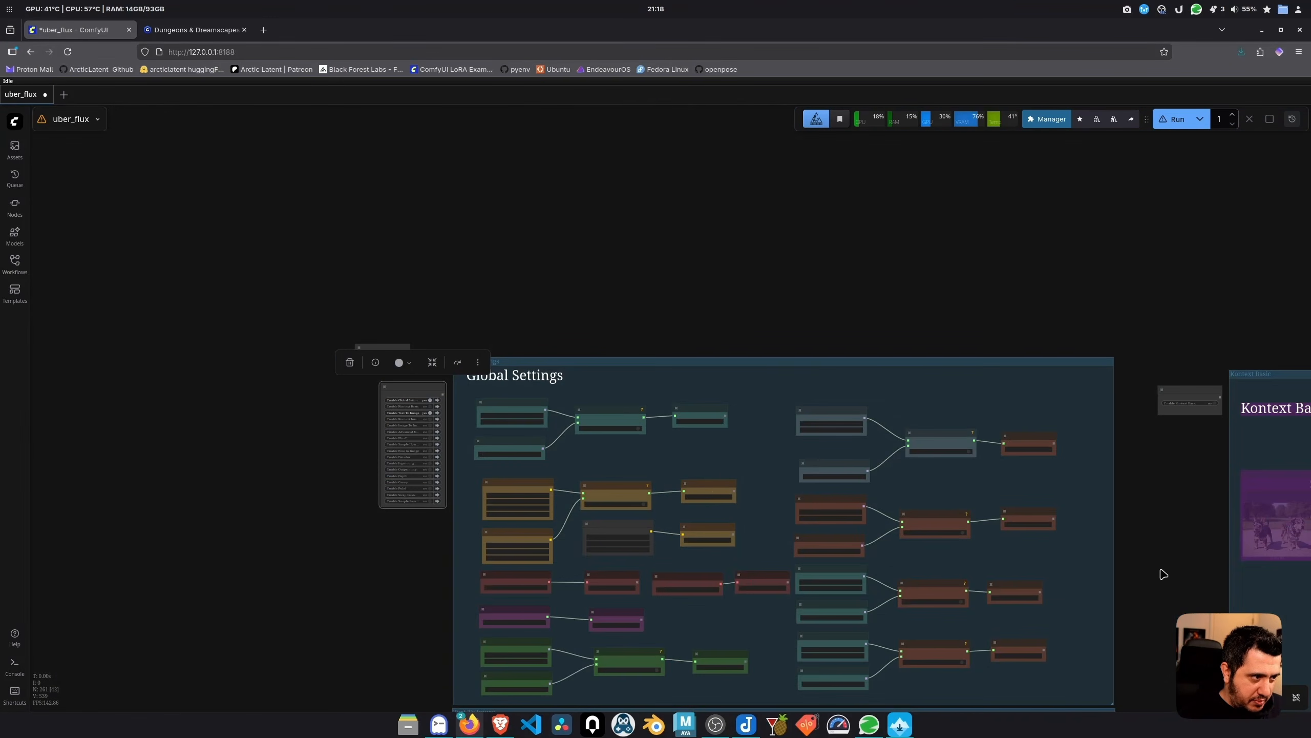
{"action": "left_click_drag", "start_coordinate": [384, 566], "coordinate": [224, 131]}
{"action": "scroll", "coordinate": [831, 375], "scroll_direction": "up", "scroll_amount": 9}
{"action": "left_click", "coordinate": [847, 372]}
Generate a comic-style image from the Text To Image chain and check the RealComic LoRA details
{"action": "left_click", "coordinate": [1023, 160]}
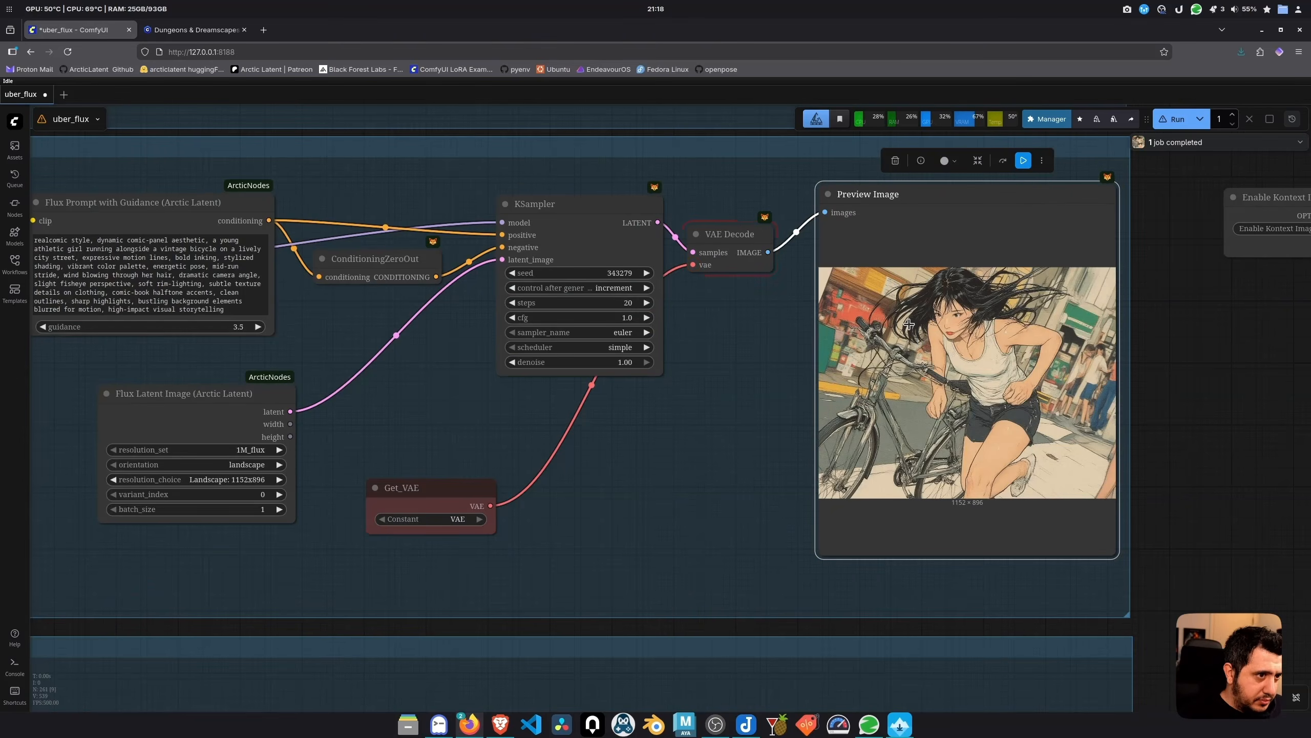
{"action": "scroll", "coordinate": [912, 328], "scroll_direction": "up", "scroll_amount": 3}
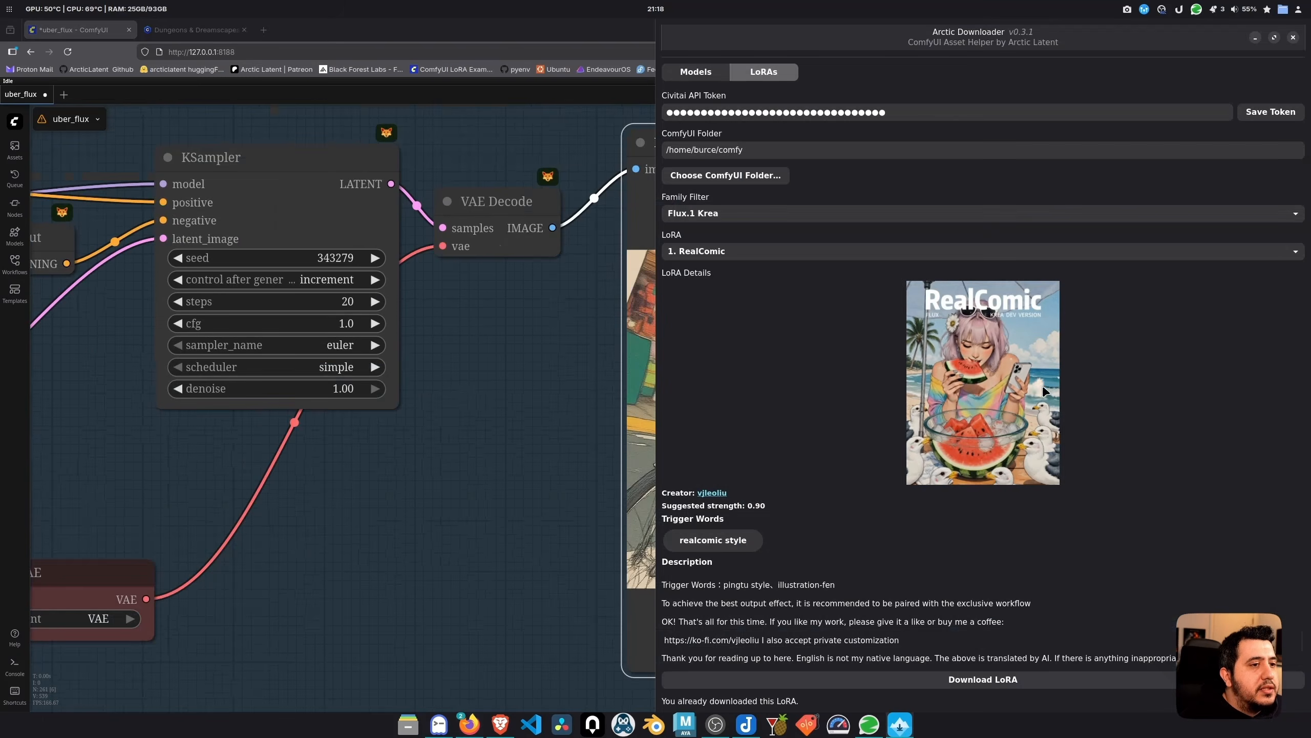
{"action": "left_click", "coordinate": [555, 370]}
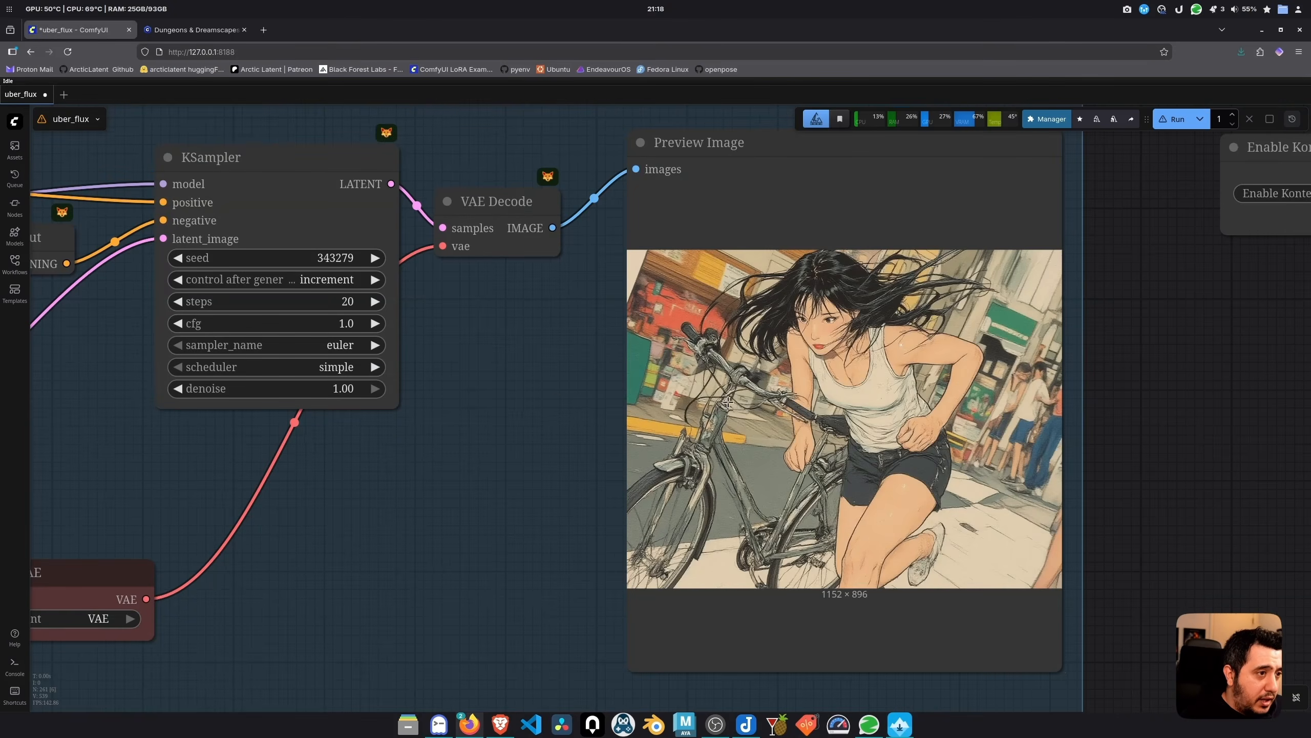
{"action": "scroll", "coordinate": [806, 419], "scroll_direction": "up", "scroll_amount": 3}
{"action": "scroll", "coordinate": [917, 412], "scroll_direction": "down", "scroll_amount": 3}
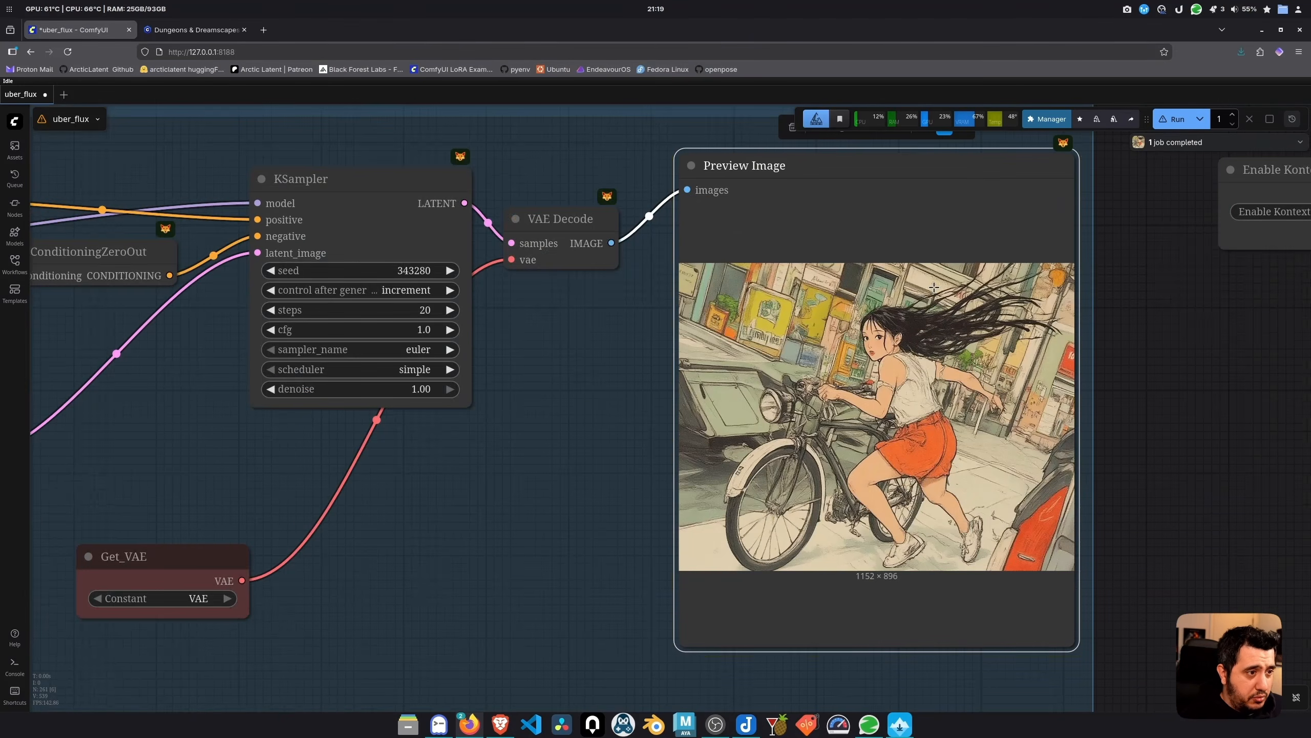
{"action": "scroll", "coordinate": [638, 398], "scroll_direction": "down", "scroll_amount": 2}
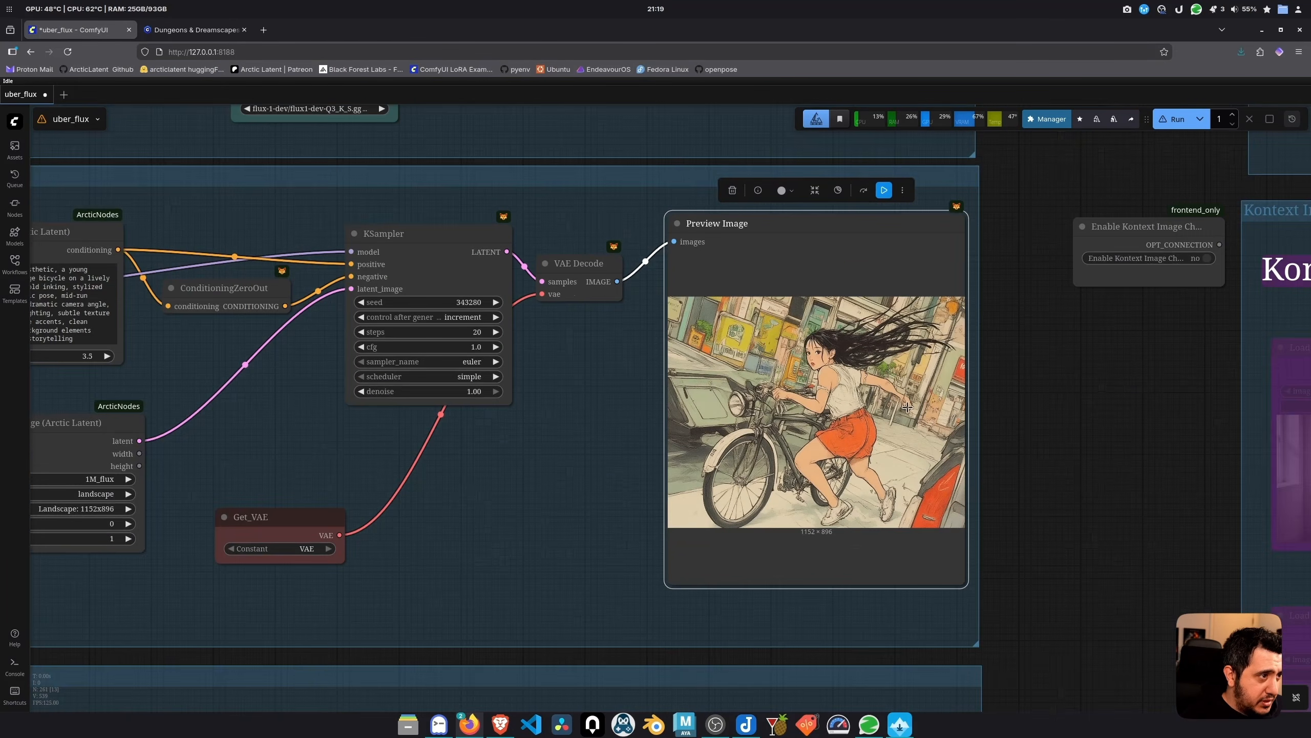
{"action": "left_click_drag", "start_coordinate": [1041, 397], "coordinate": [1246, 417]}
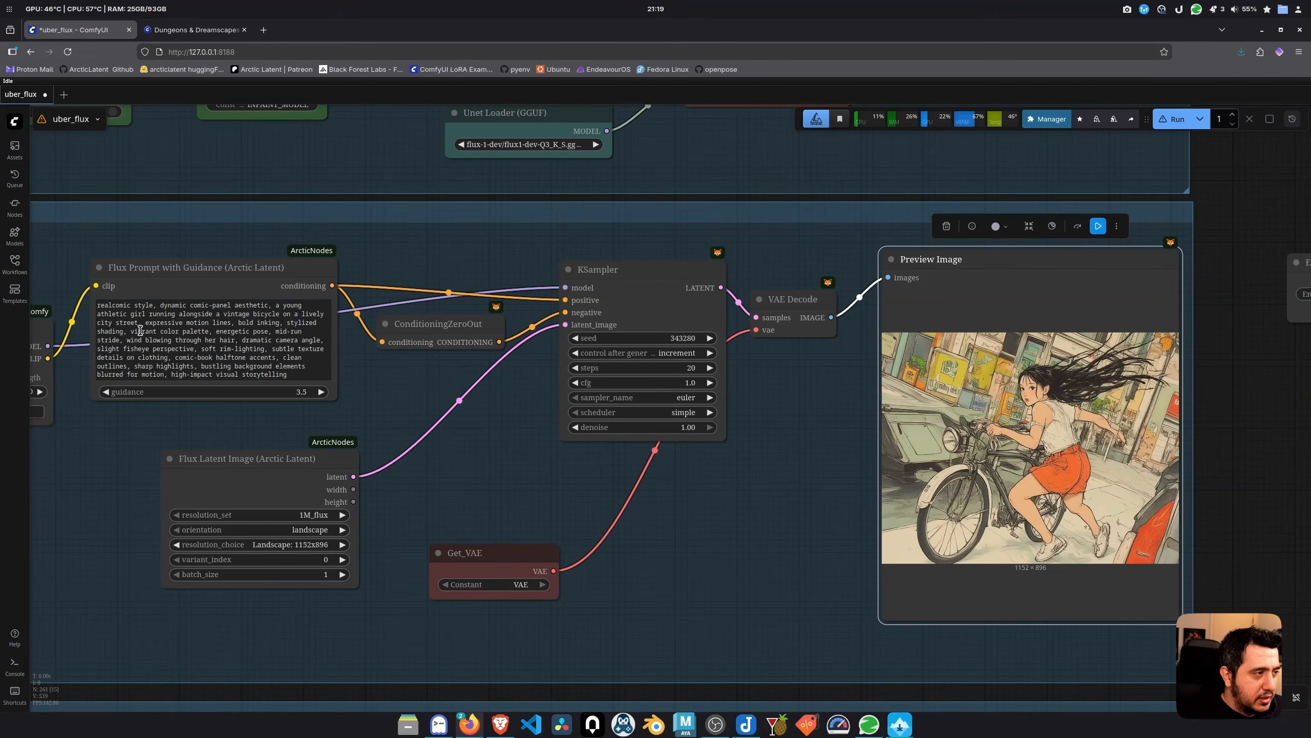
Review the prompt and rerun for a front-facing comic girl cycling at seed 343282, 1152x896
{"action": "left_click", "coordinate": [196, 329]}
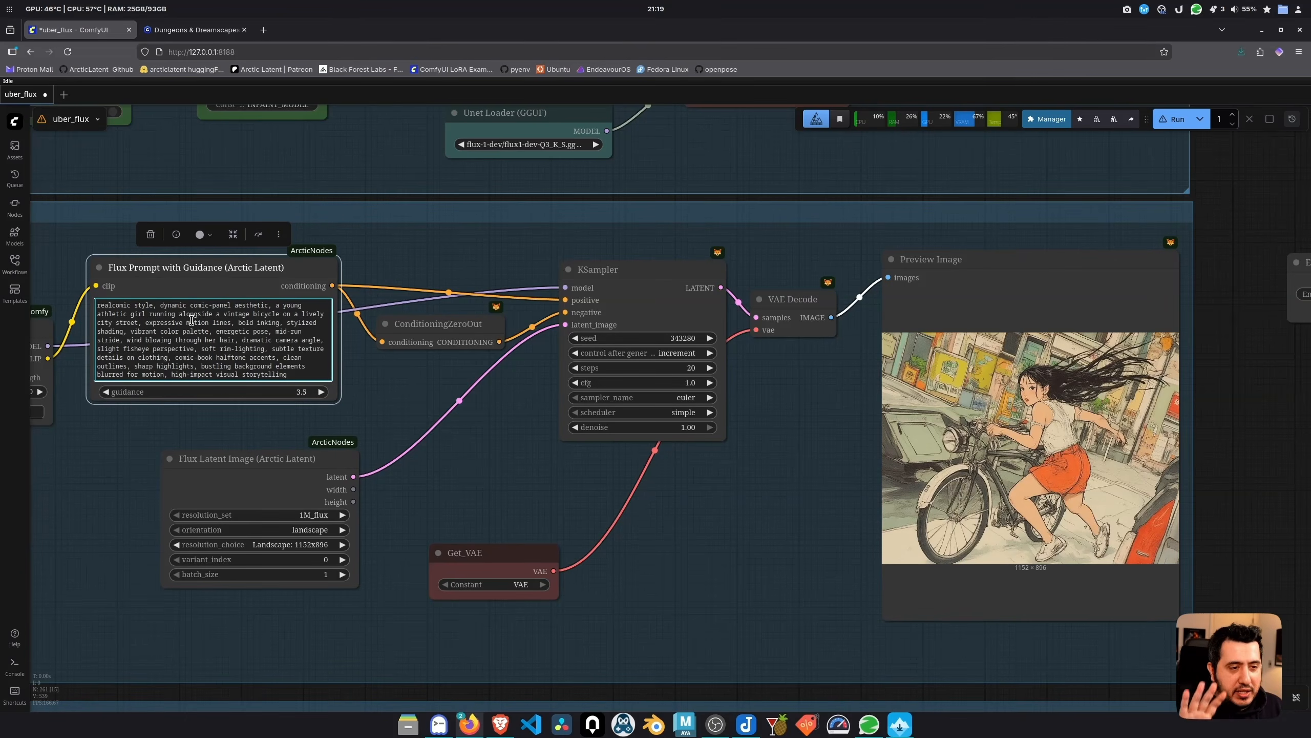
{"action": "left_click", "coordinate": [1128, 372]}
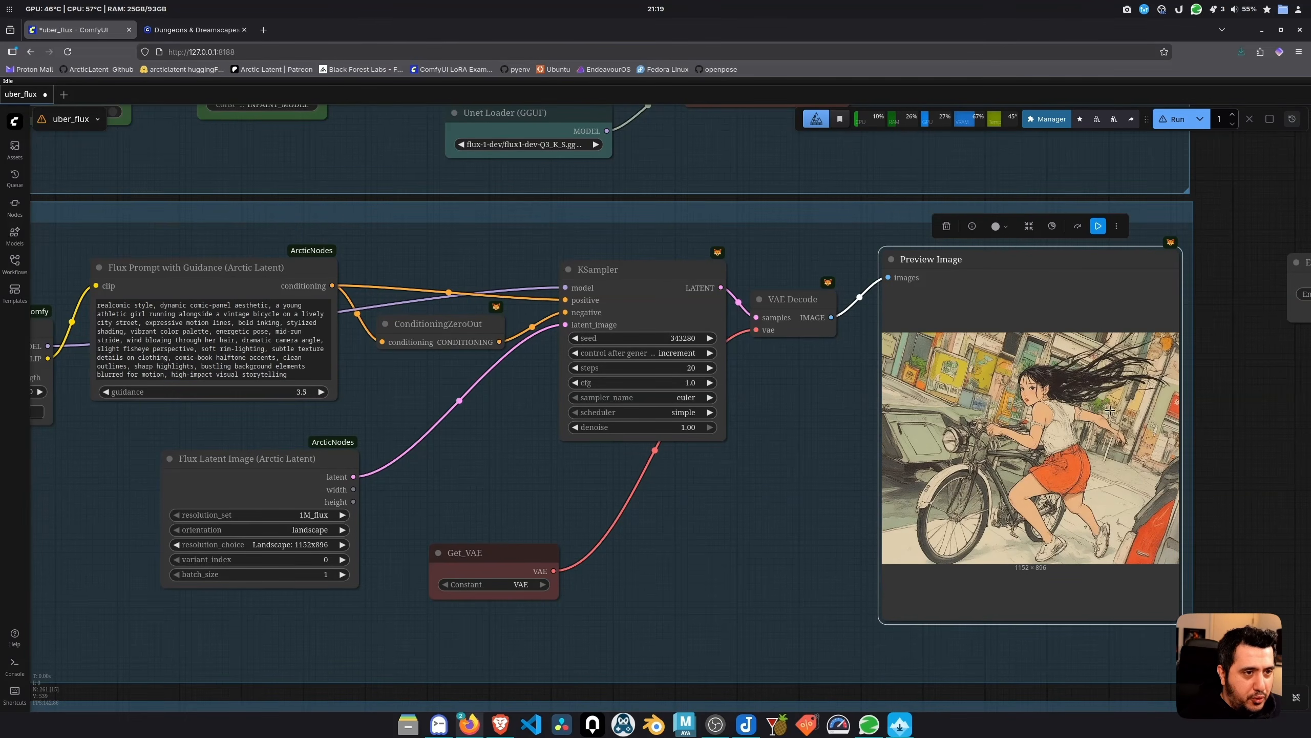
{"action": "left_click", "coordinate": [1098, 226]}
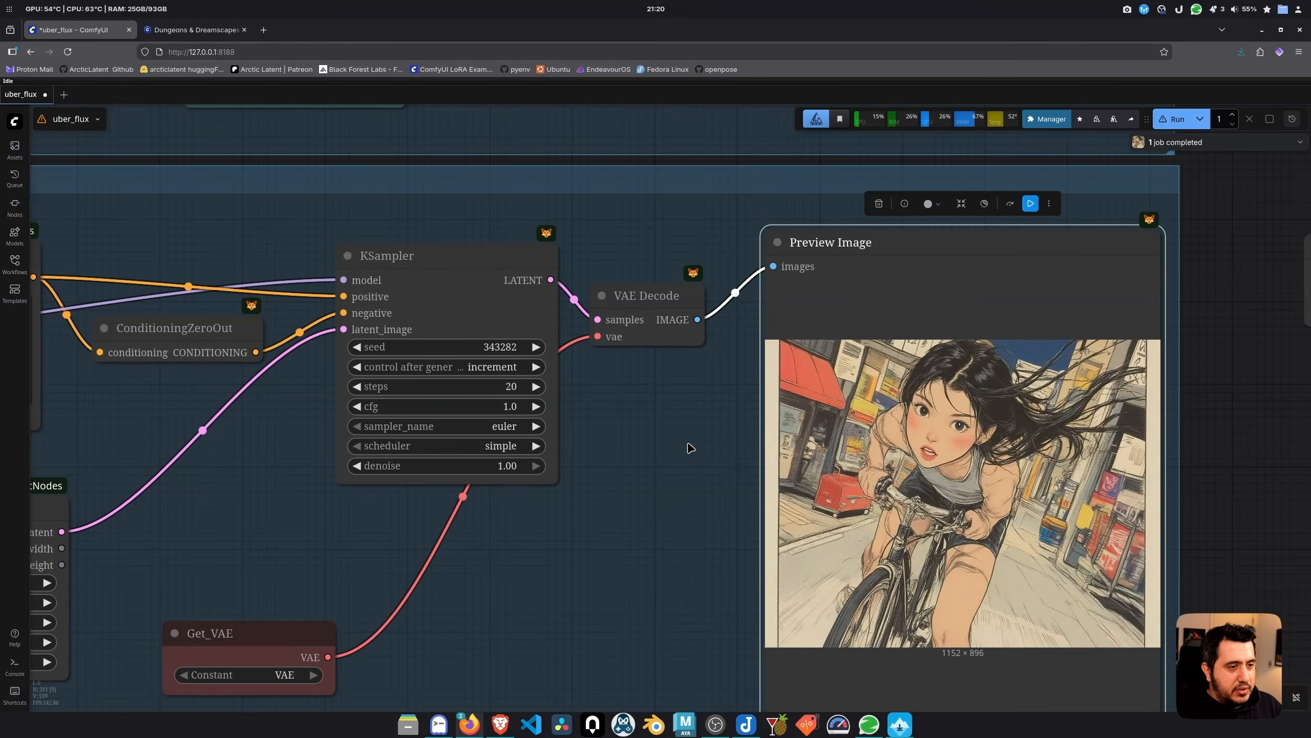
{"action": "left_click_drag", "start_coordinate": [689, 483], "coordinate": [704, 402]}
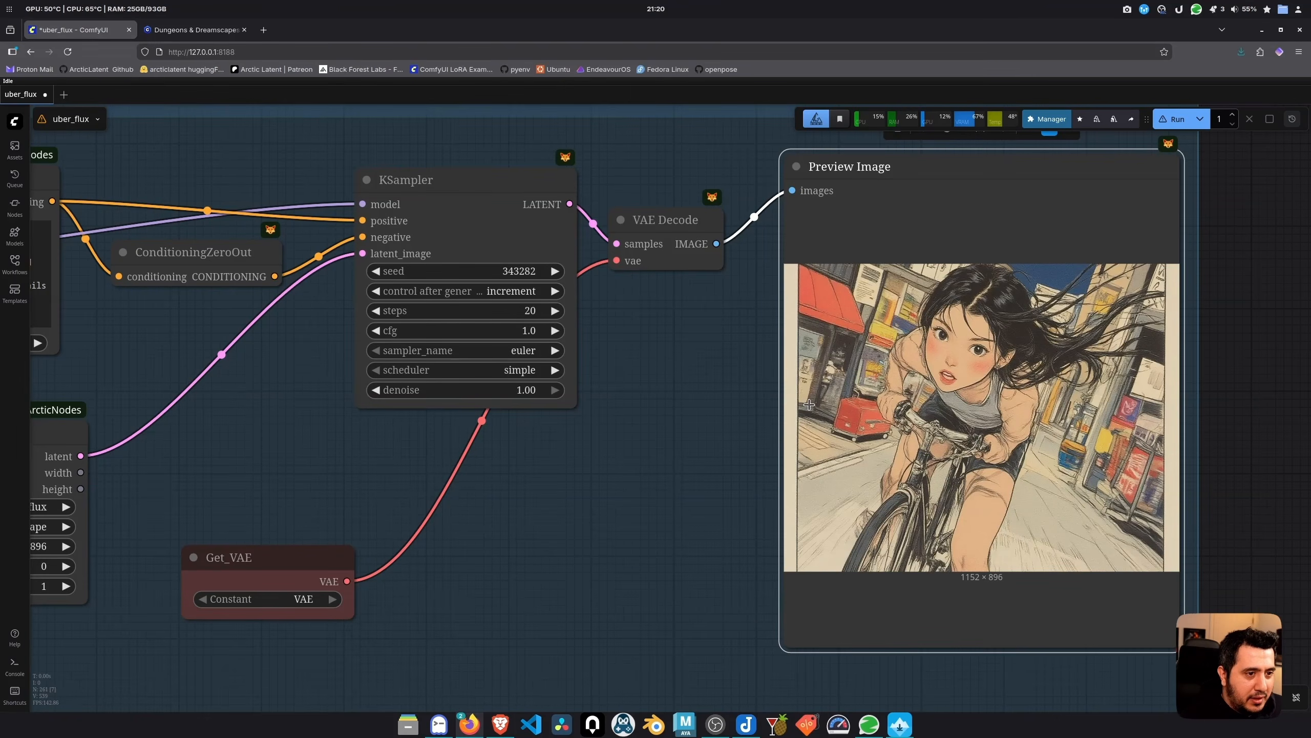
{"action": "scroll", "coordinate": [757, 435], "scroll_direction": "down", "scroll_amount": 6}
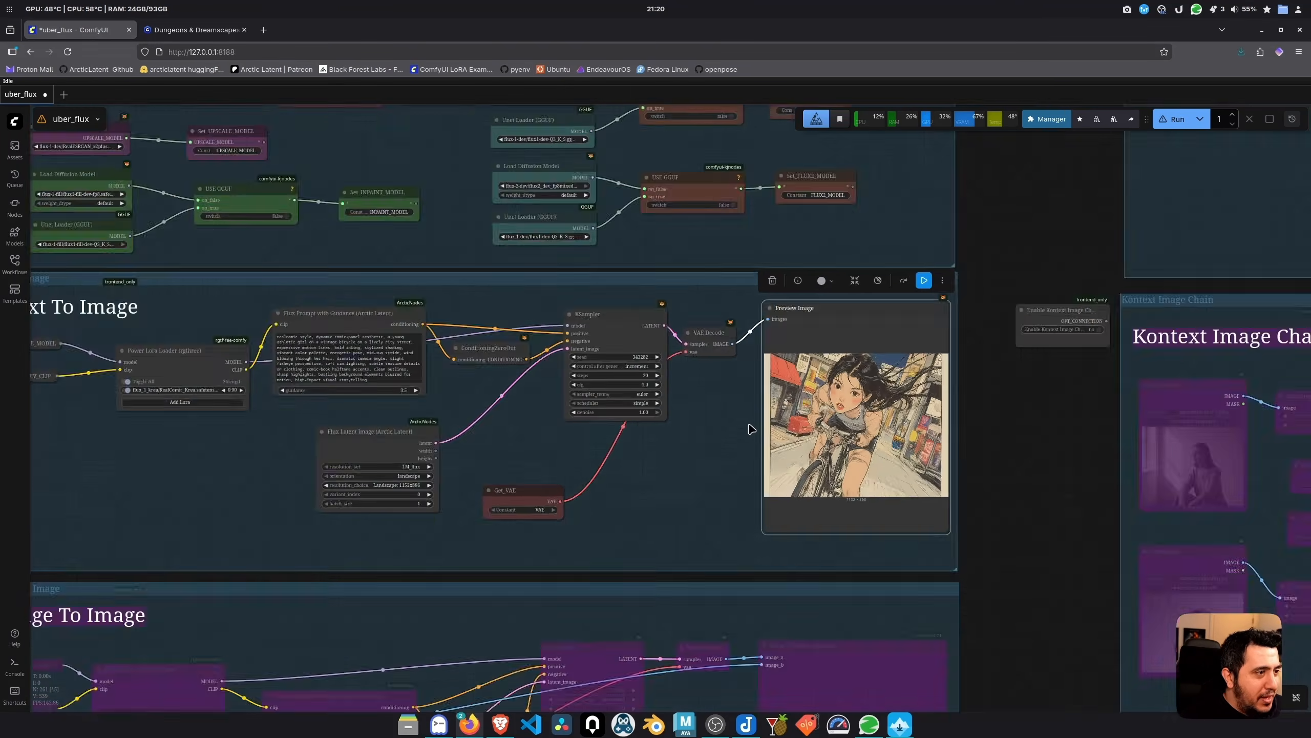
Remove the RealComic_Krea LoRA from the Power Lora Loader, leaving it with no LoRAs
{"action": "scroll", "coordinate": [751, 429], "scroll_direction": "down", "scroll_amount": 4}
{"action": "scroll", "coordinate": [420, 395], "scroll_direction": "up", "scroll_amount": 11}
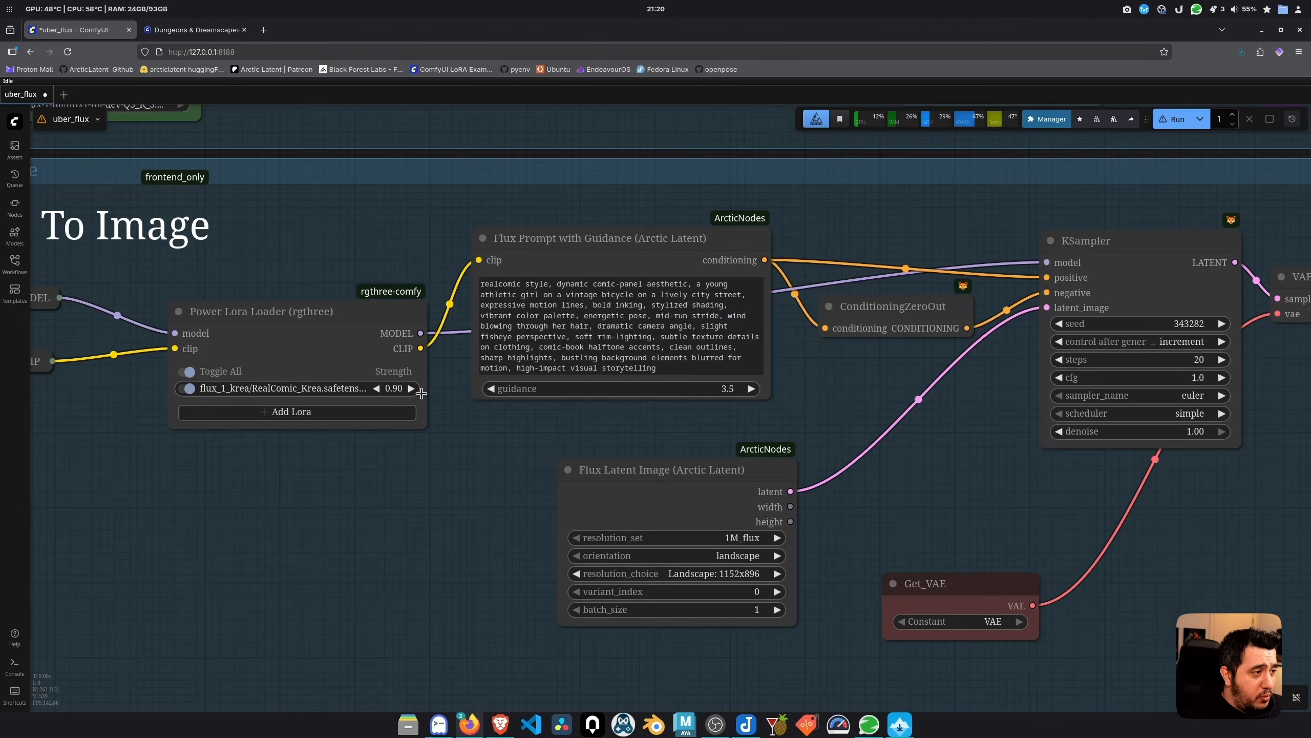
{"action": "left_click", "coordinate": [298, 413]}
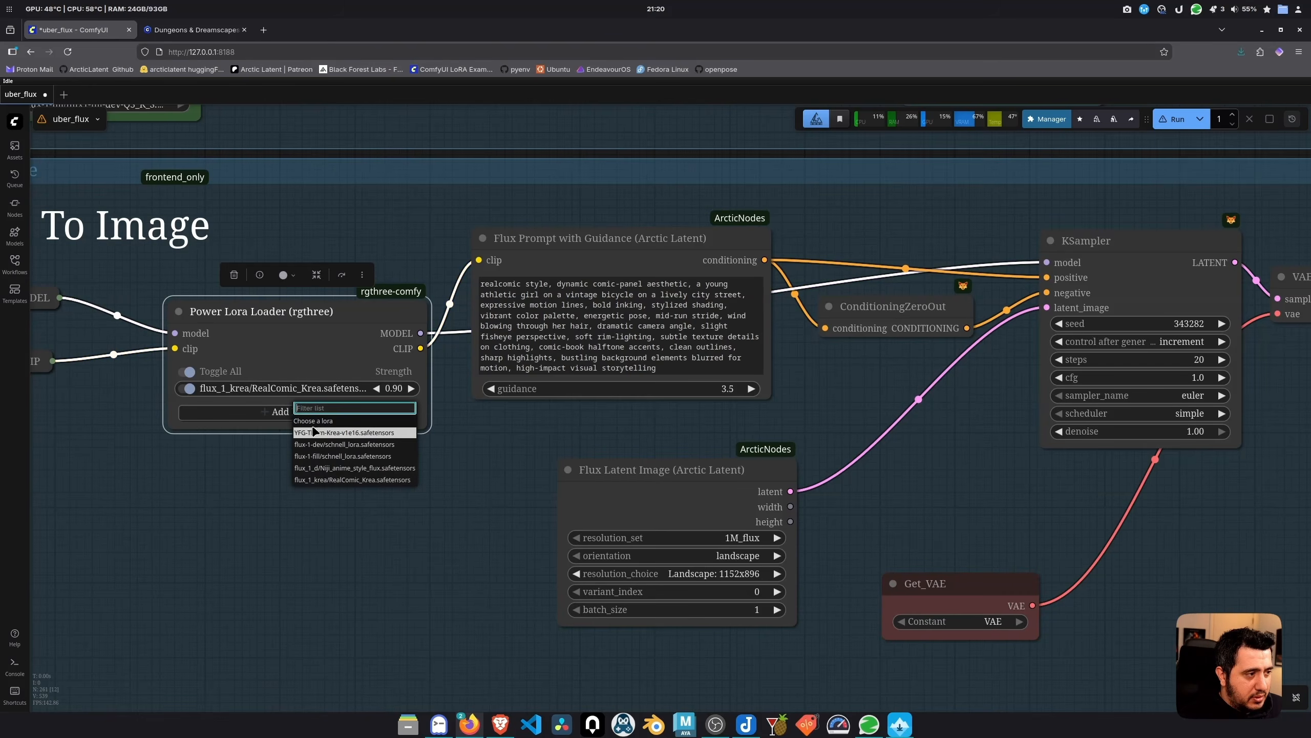
{"action": "left_click", "coordinate": [262, 481]}
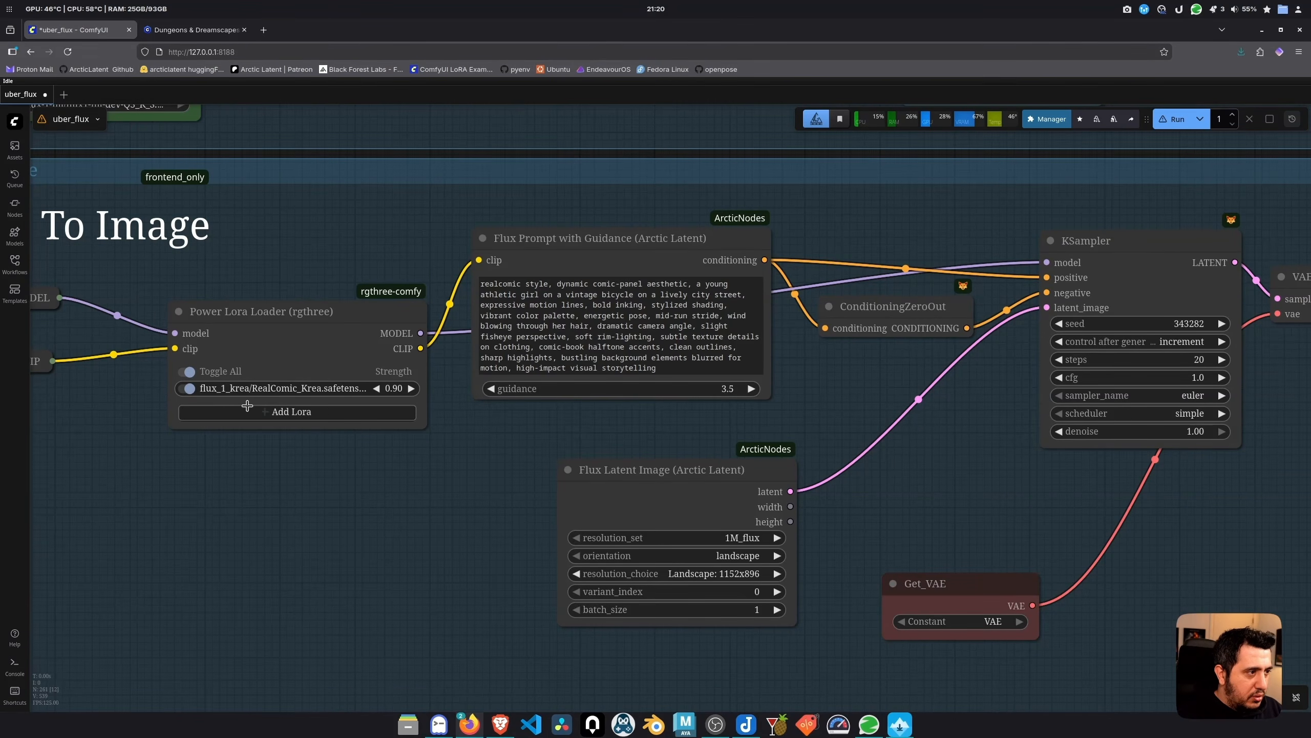
{"action": "left_click", "coordinate": [299, 392]}
{"action": "right_click", "coordinate": [289, 390]}
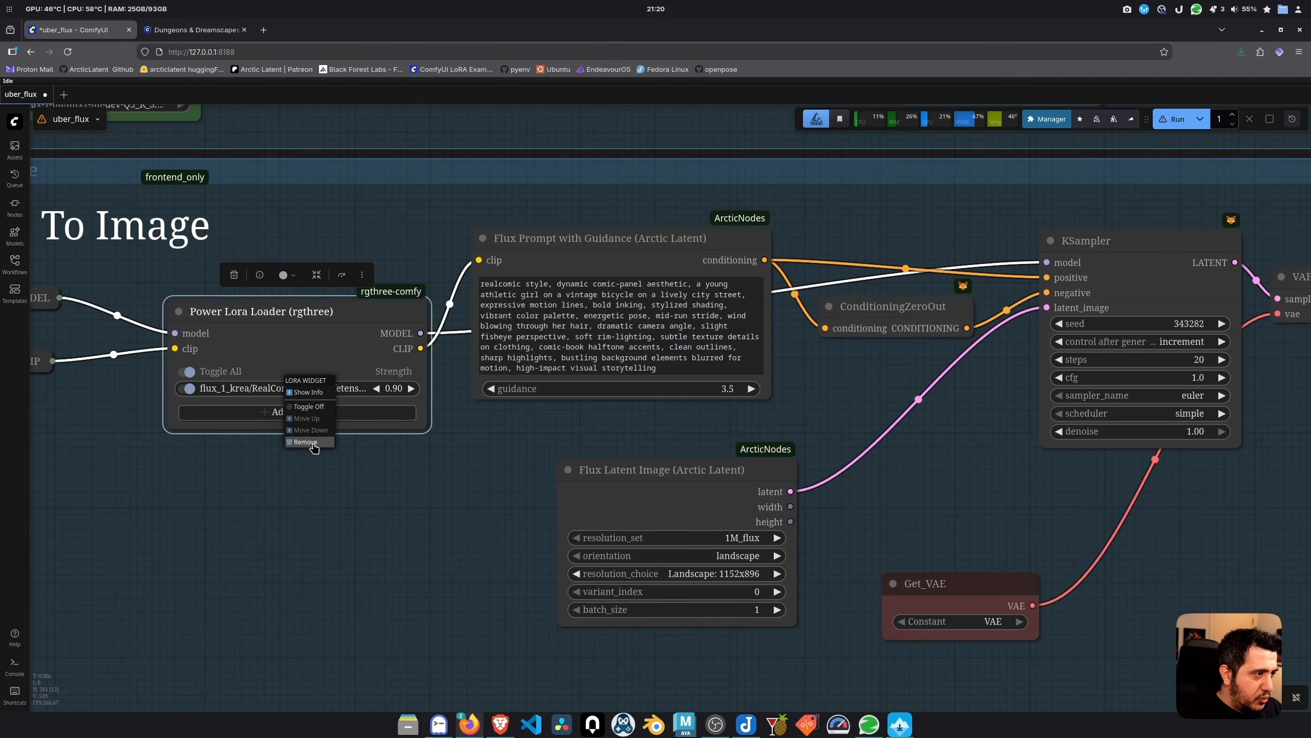
{"action": "left_click", "coordinate": [310, 448]}
{"action": "left_click", "coordinate": [336, 511]}
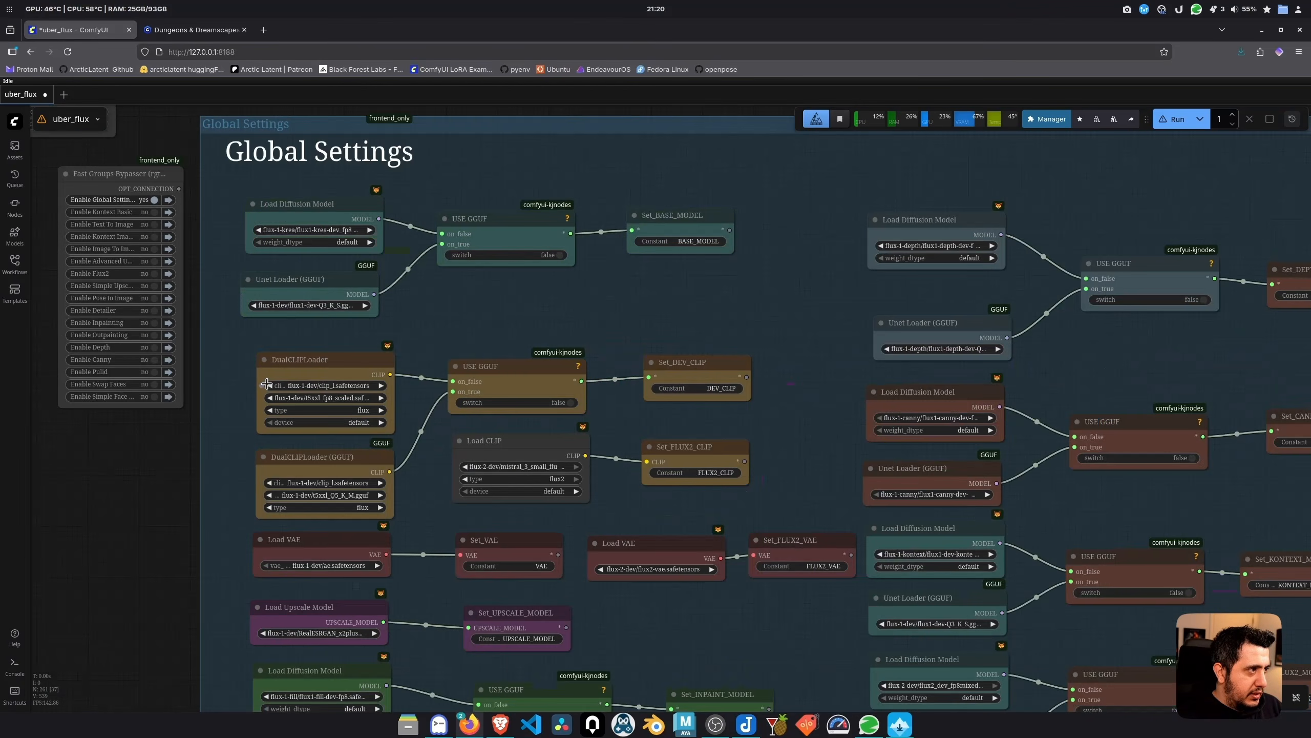
Save the workflow with Ctrl+S and zoom out to an overview of all groups
{"action": "key", "text": "ctrl+s"}
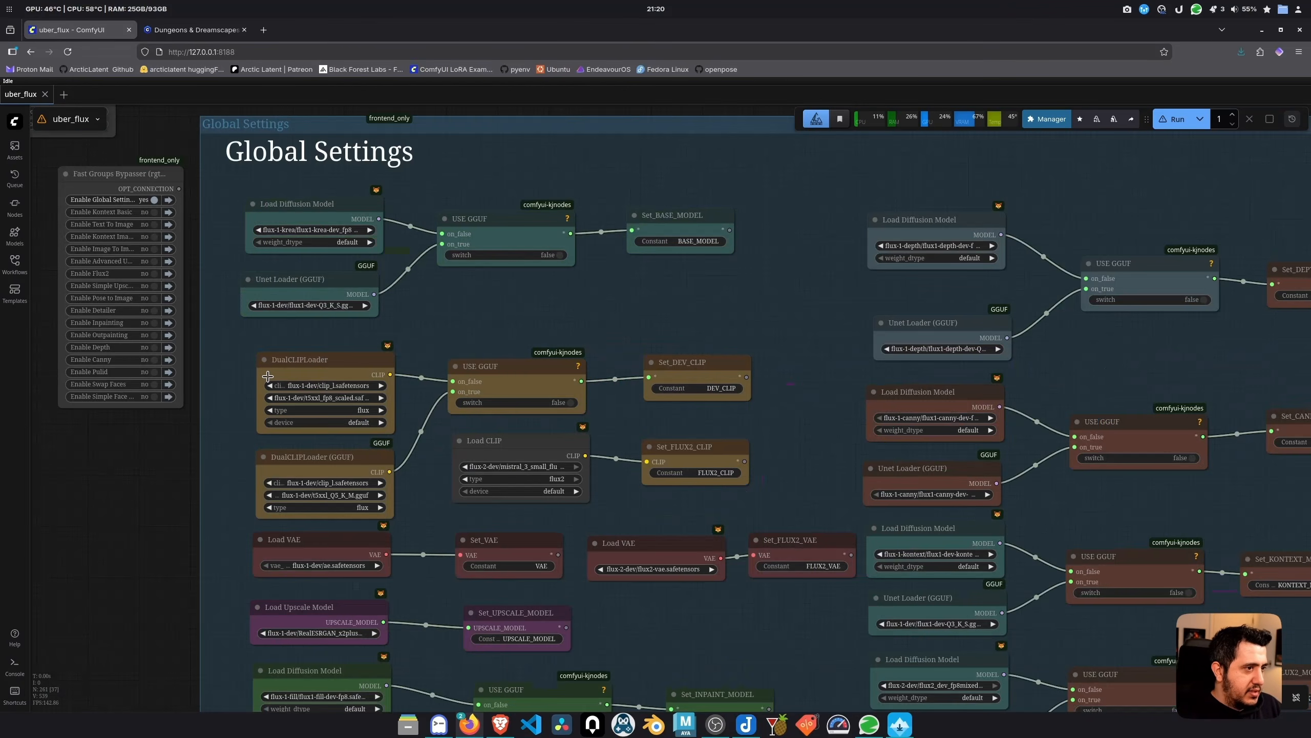
{"action": "scroll", "coordinate": [266, 383], "scroll_direction": "down", "scroll_amount": 15}
{"action": "left_click_drag", "start_coordinate": [958, 535], "coordinate": [969, 261]}
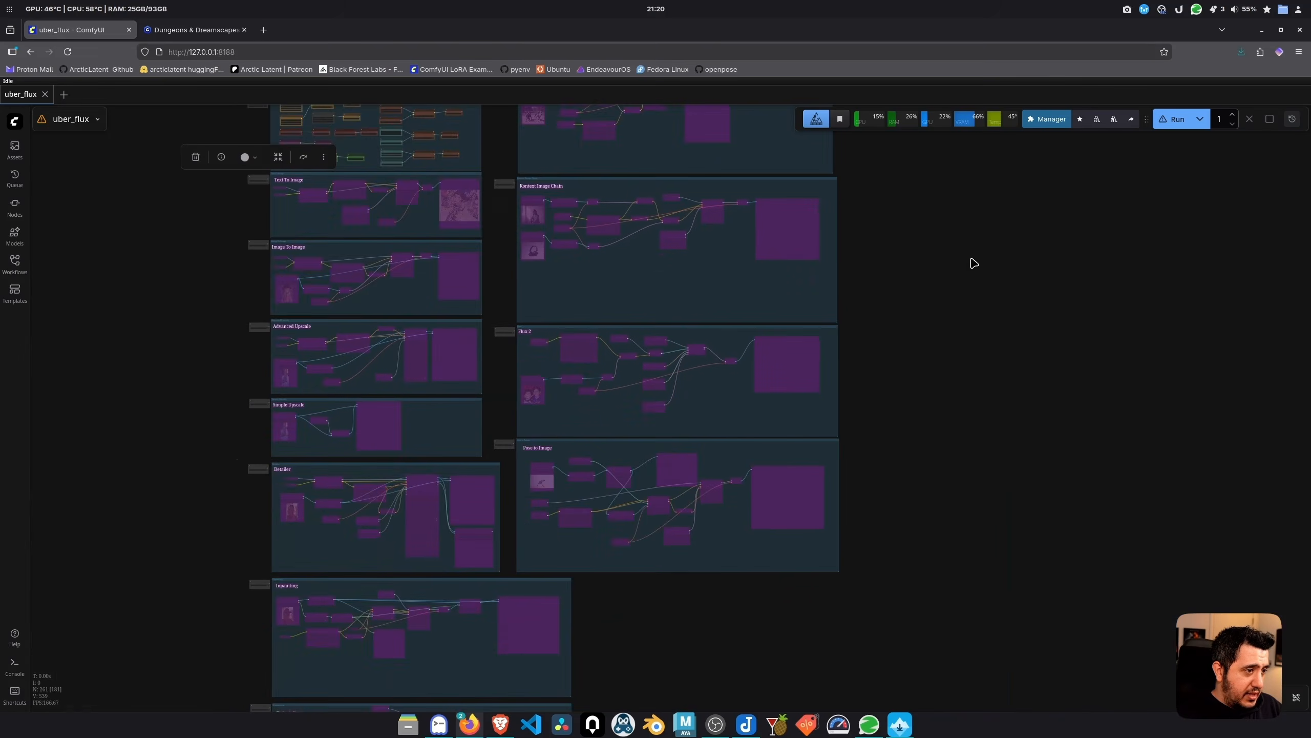
{"action": "scroll", "coordinate": [957, 421], "scroll_direction": "down", "scroll_amount": 5}
{"action": "scroll", "coordinate": [655, 171], "scroll_direction": "up", "scroll_amount": 12}
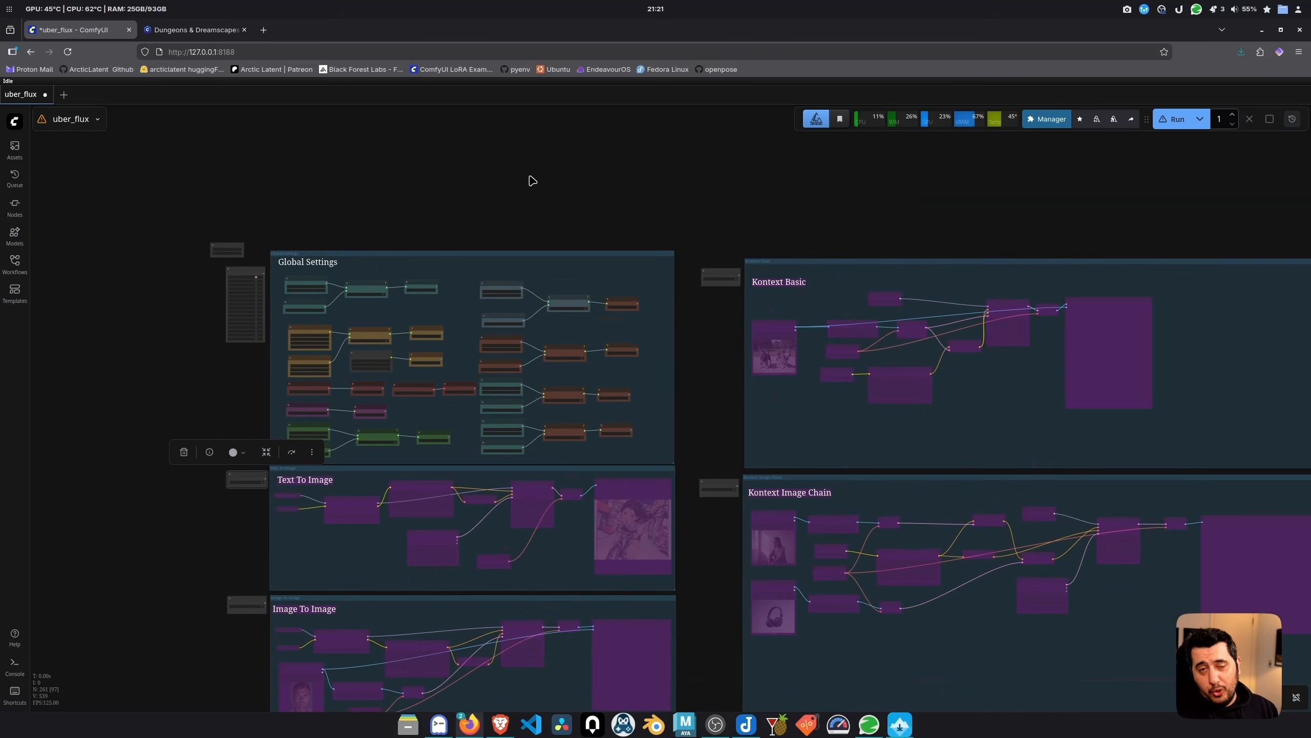